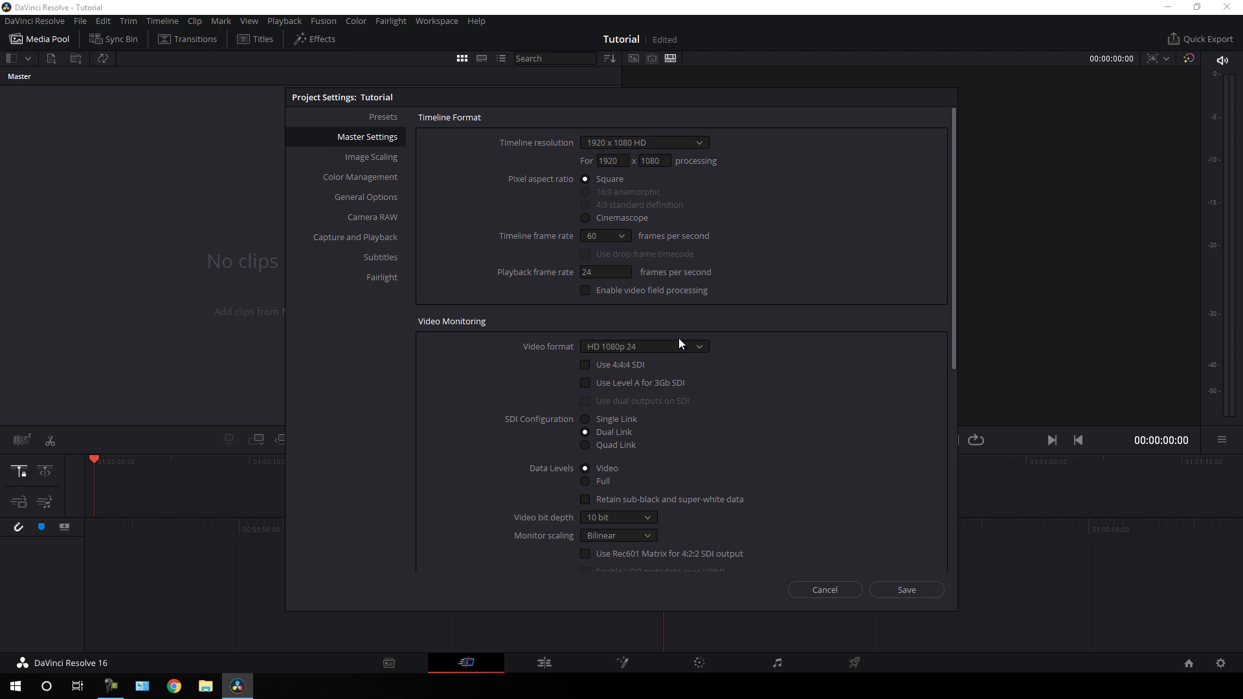
Set the project's playback frame rate to 60 frames per second and save the project settings.
click(612, 272)
text(60)
click(905, 591)
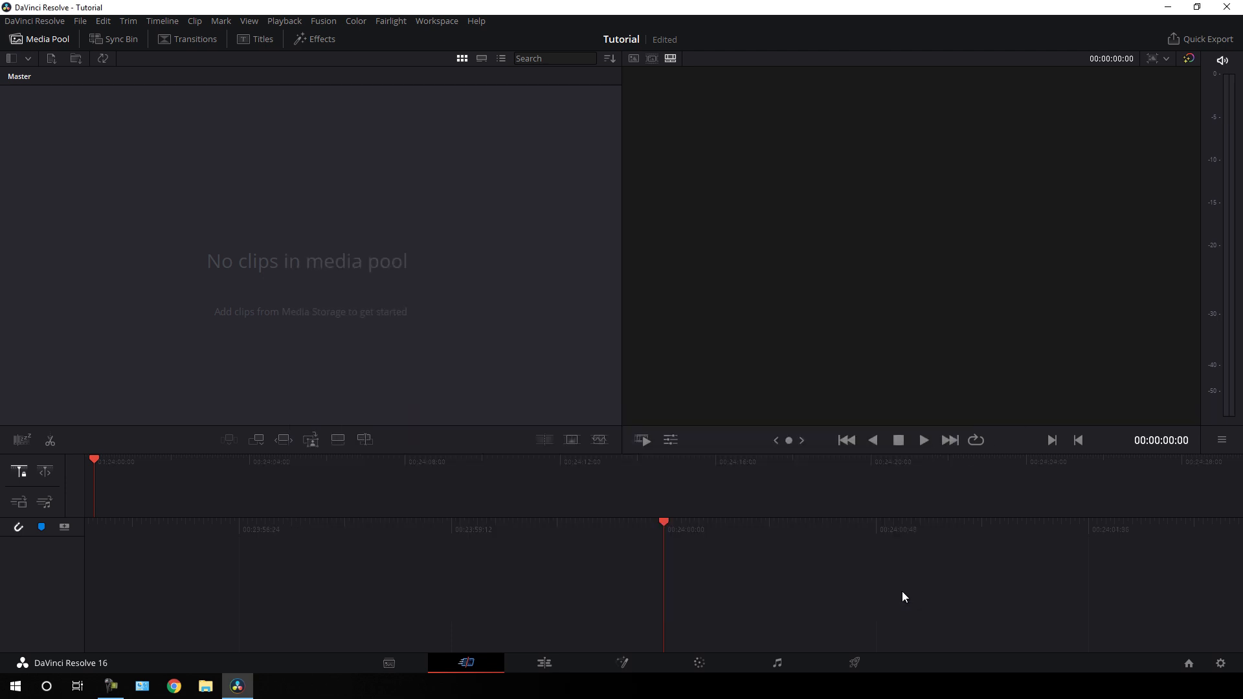
In the Edit page, create a new Fusion composition clip named Intro with a duration of 00:00:07:00.
click(546, 664)
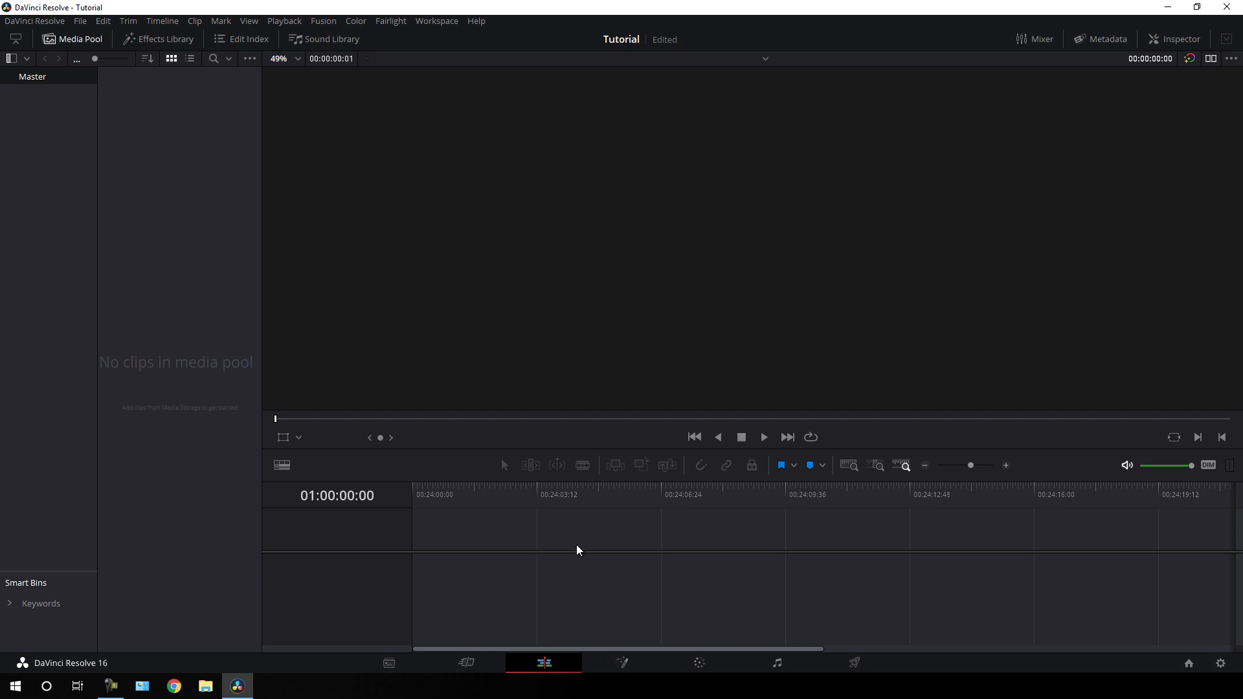
right_click(155, 159)
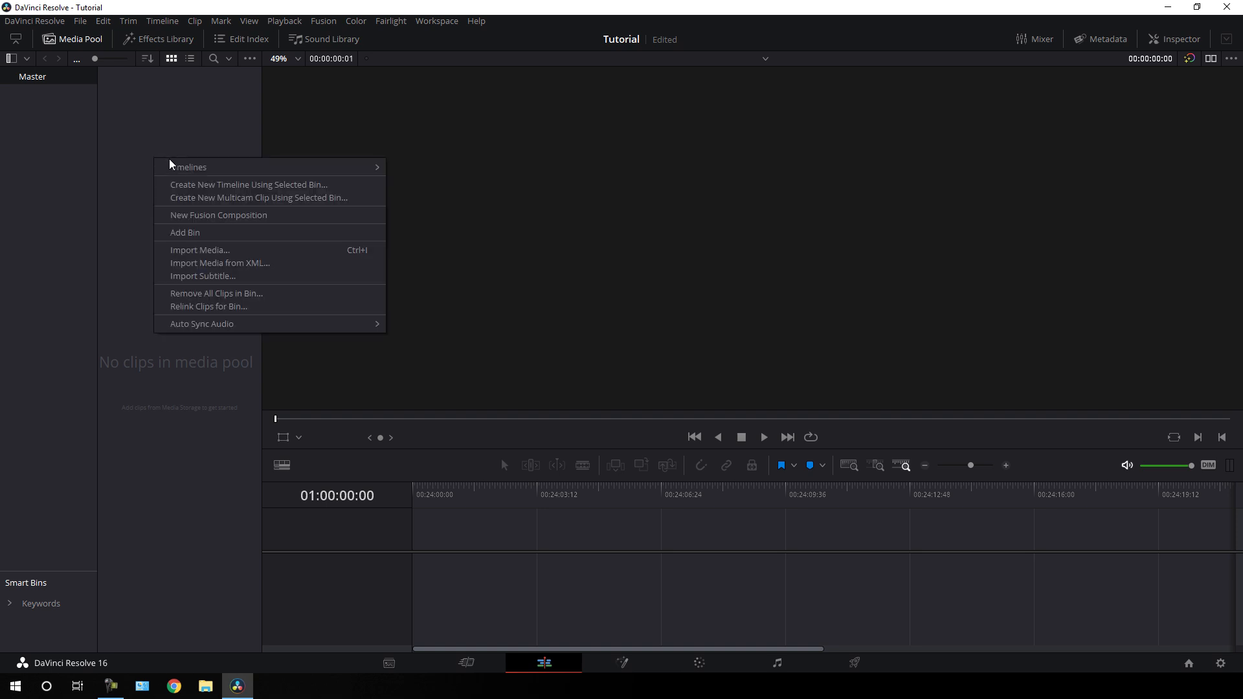
click(195, 221)
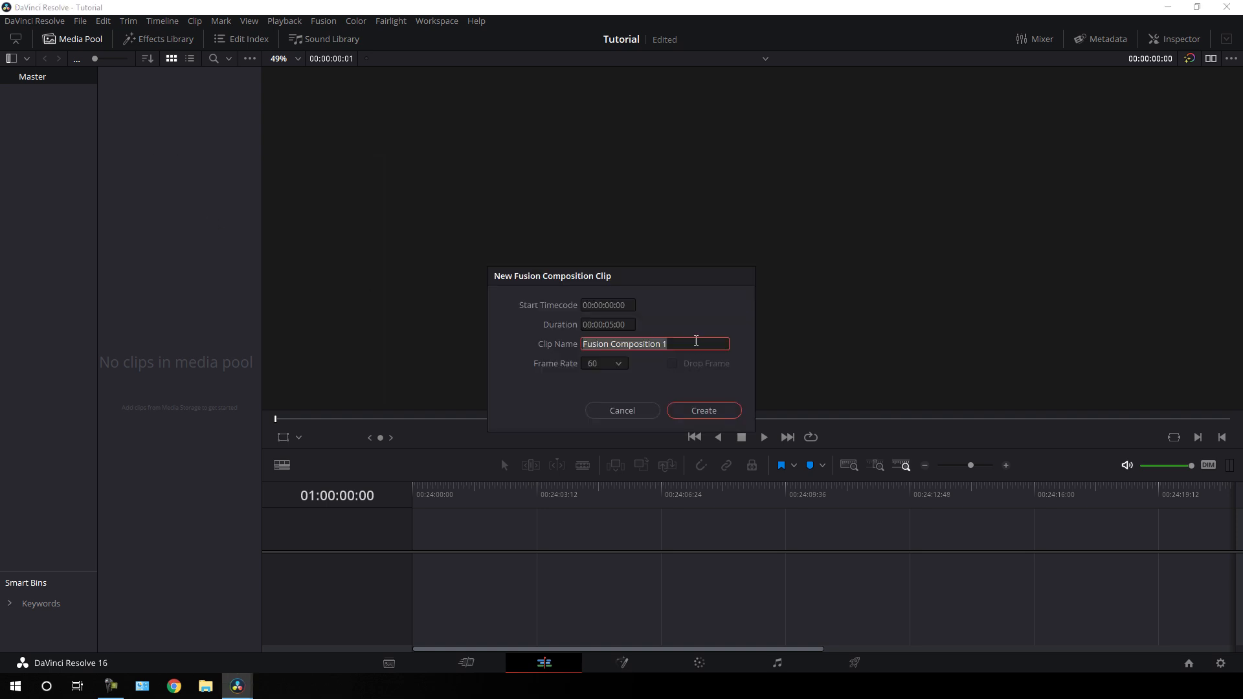
key(ctrl+a)
text(Intro)
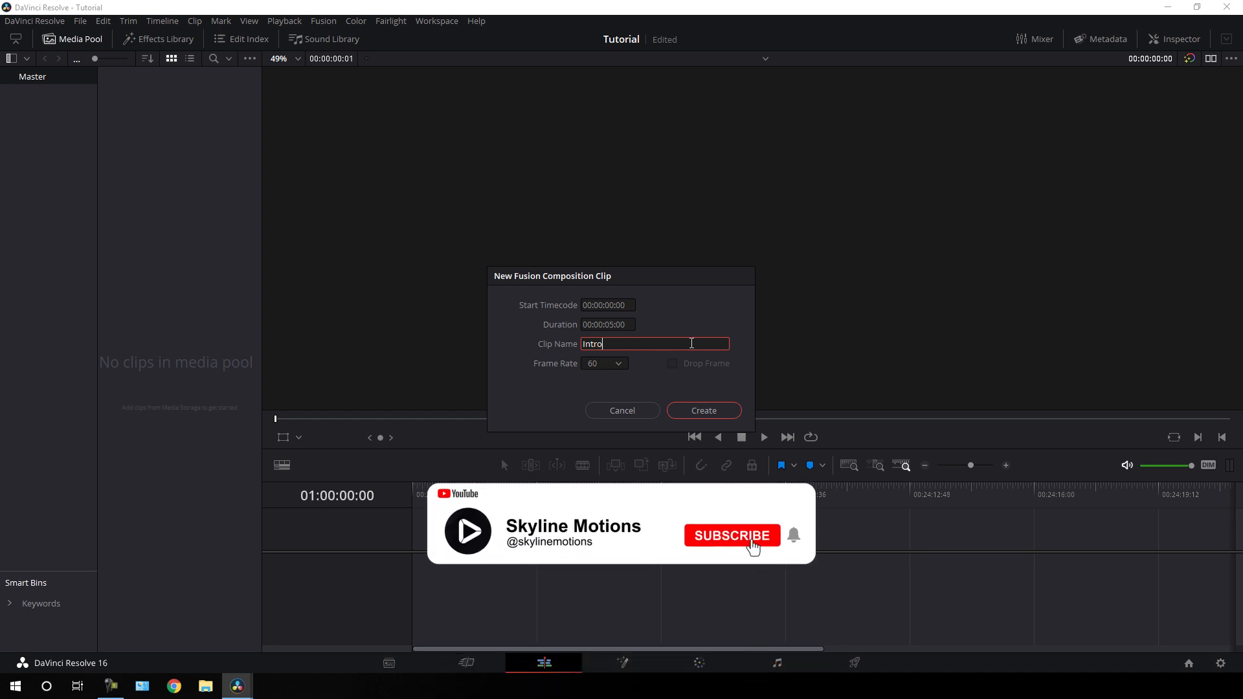
click(622, 326)
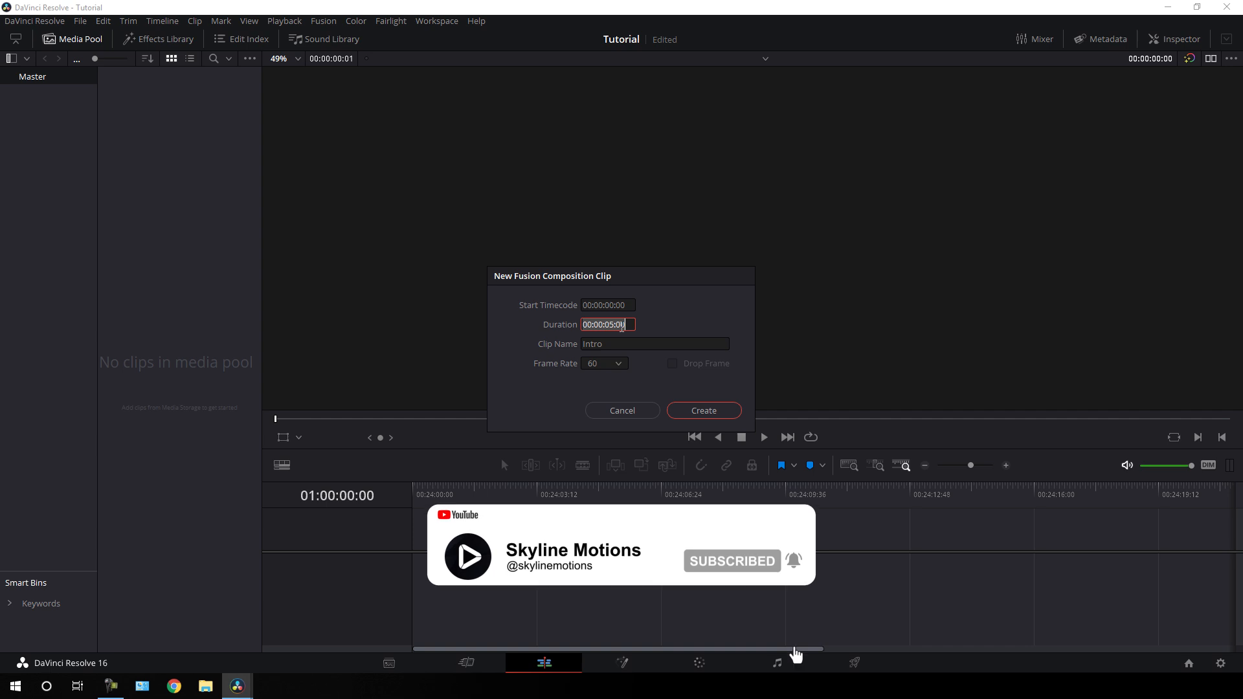
click(622, 327)
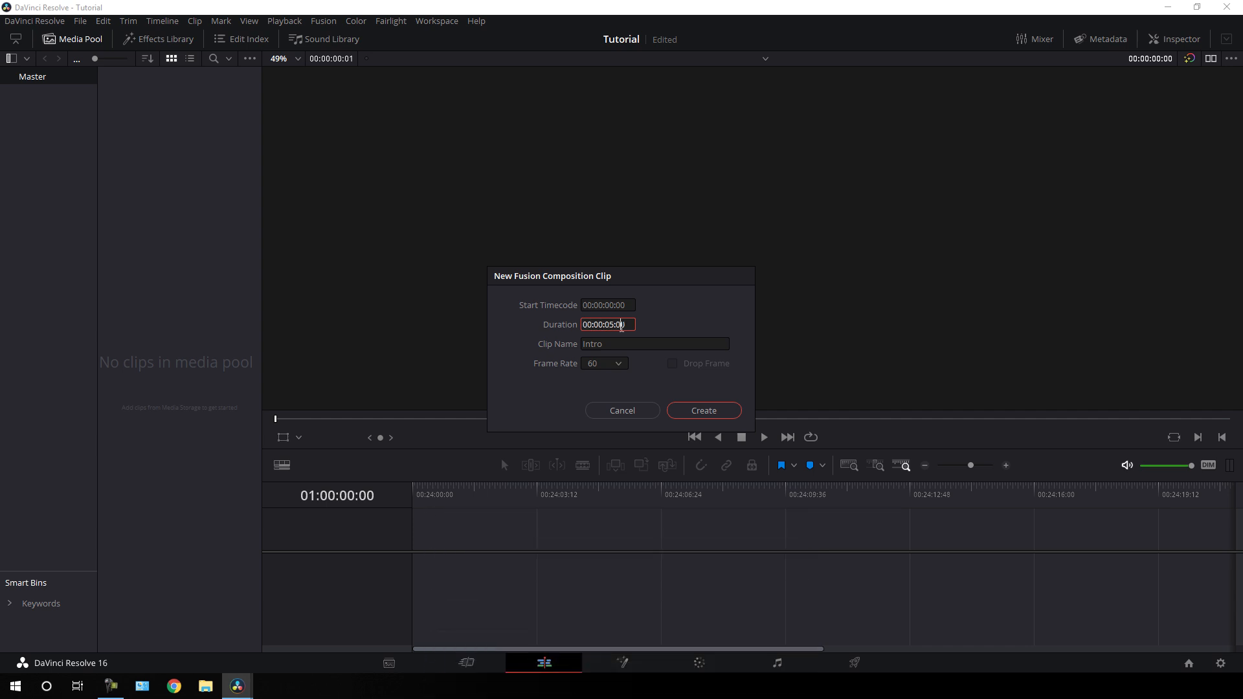
key(Left)
key(Left)
key(BackSpace)
text(7)
click(722, 418)
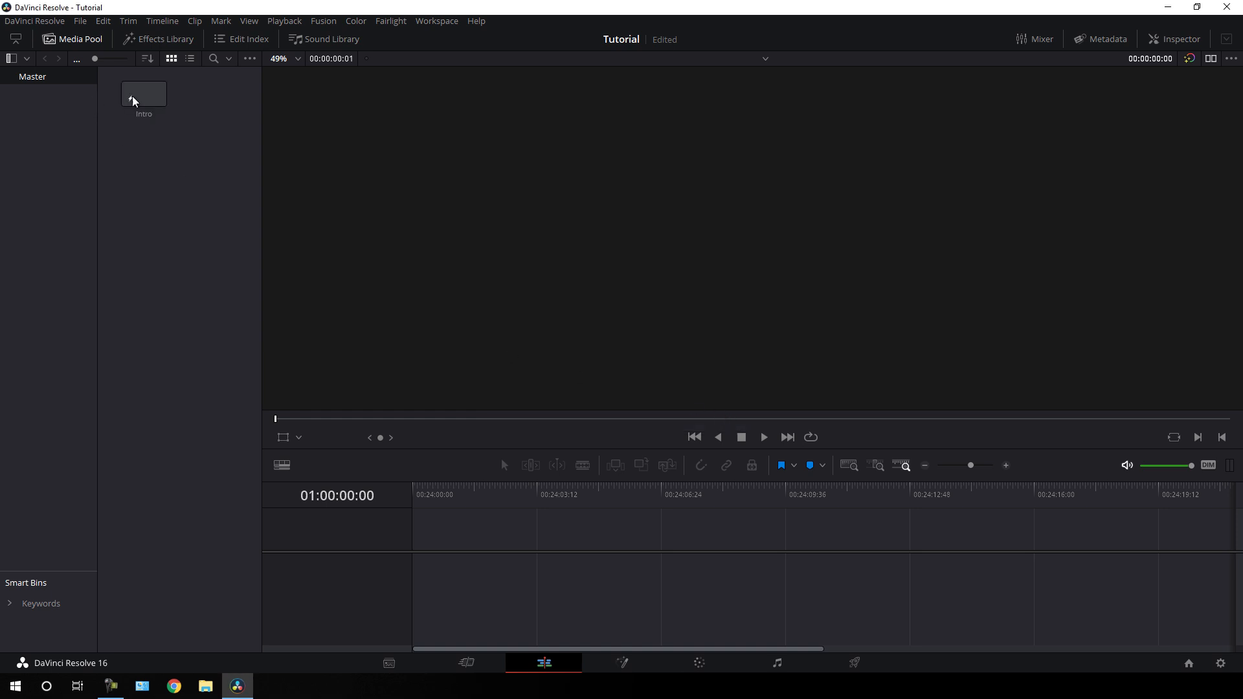
Place the Intro composition at the start of a new timeline and open it in the Fusion page.
drag(144, 102, 402, 589)
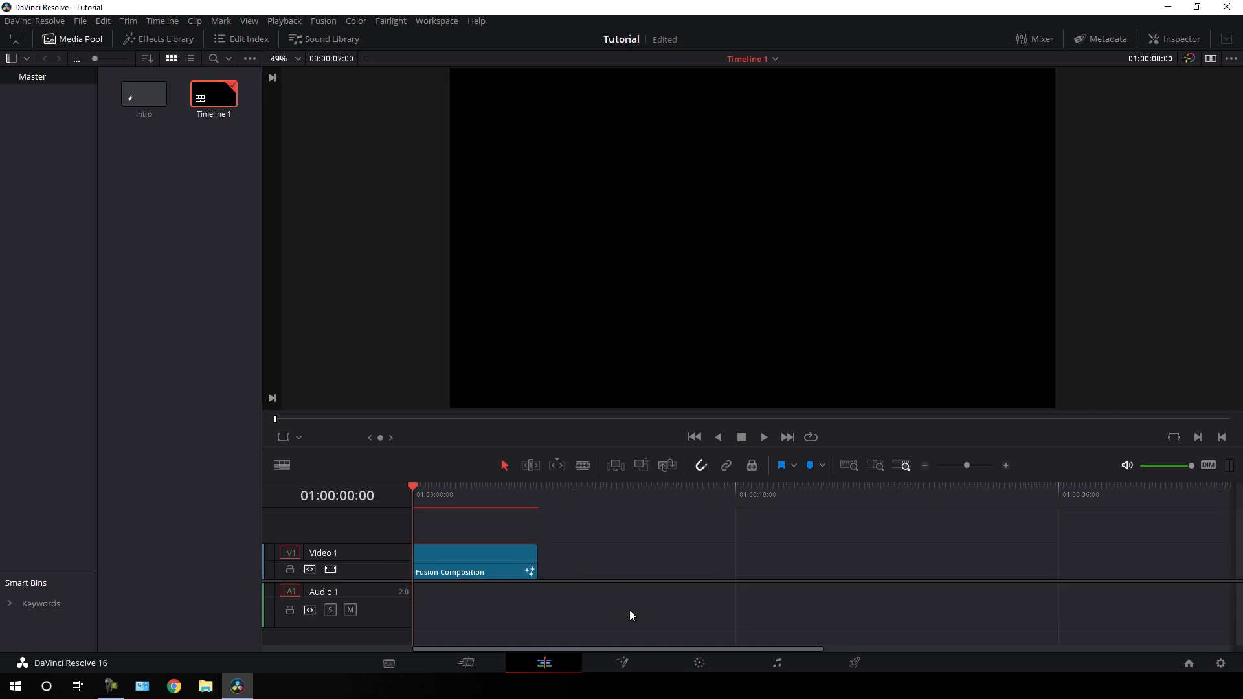
click(624, 665)
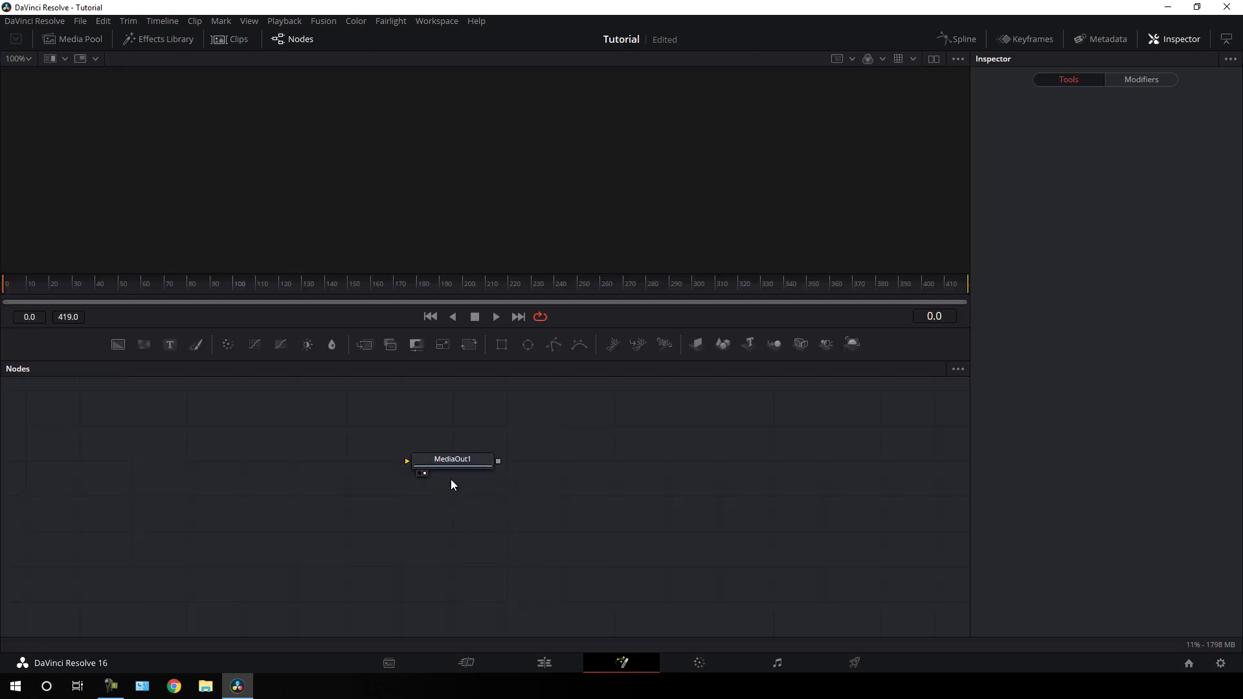
Add a Background node in a dark grey of value 0.039, view it, and space it well apart from MediaOut1.
drag(455, 467, 905, 586)
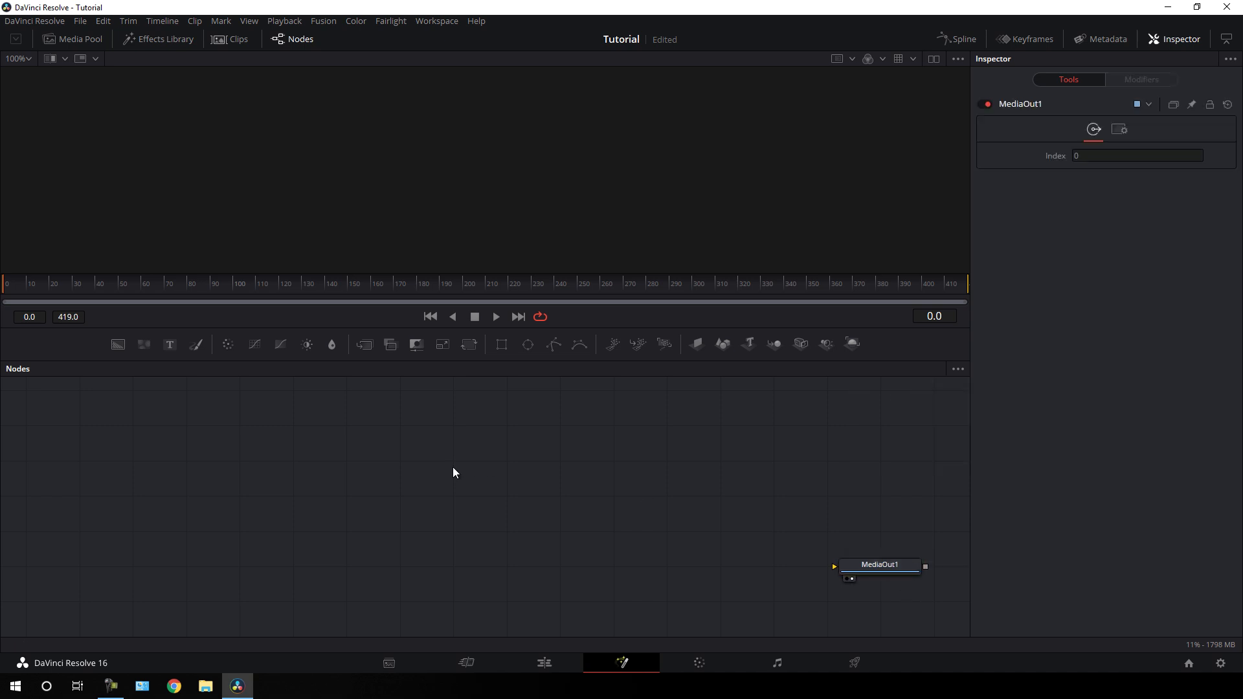
click(117, 346)
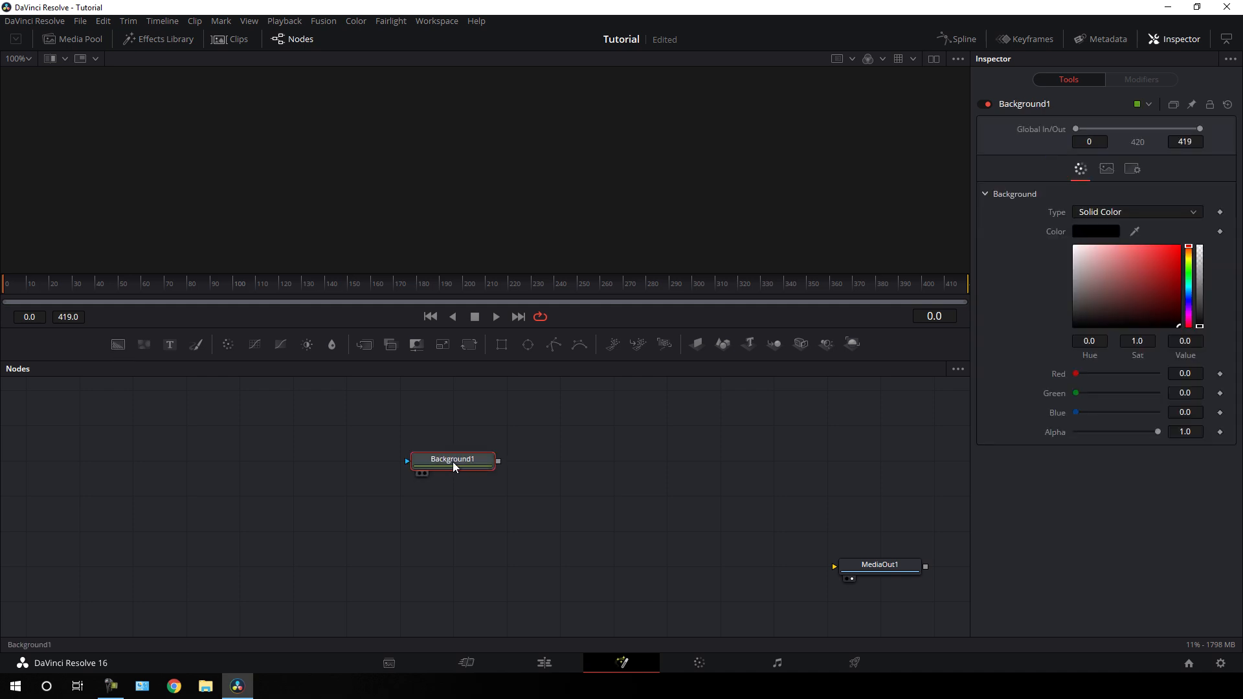
drag(457, 461, 499, 122)
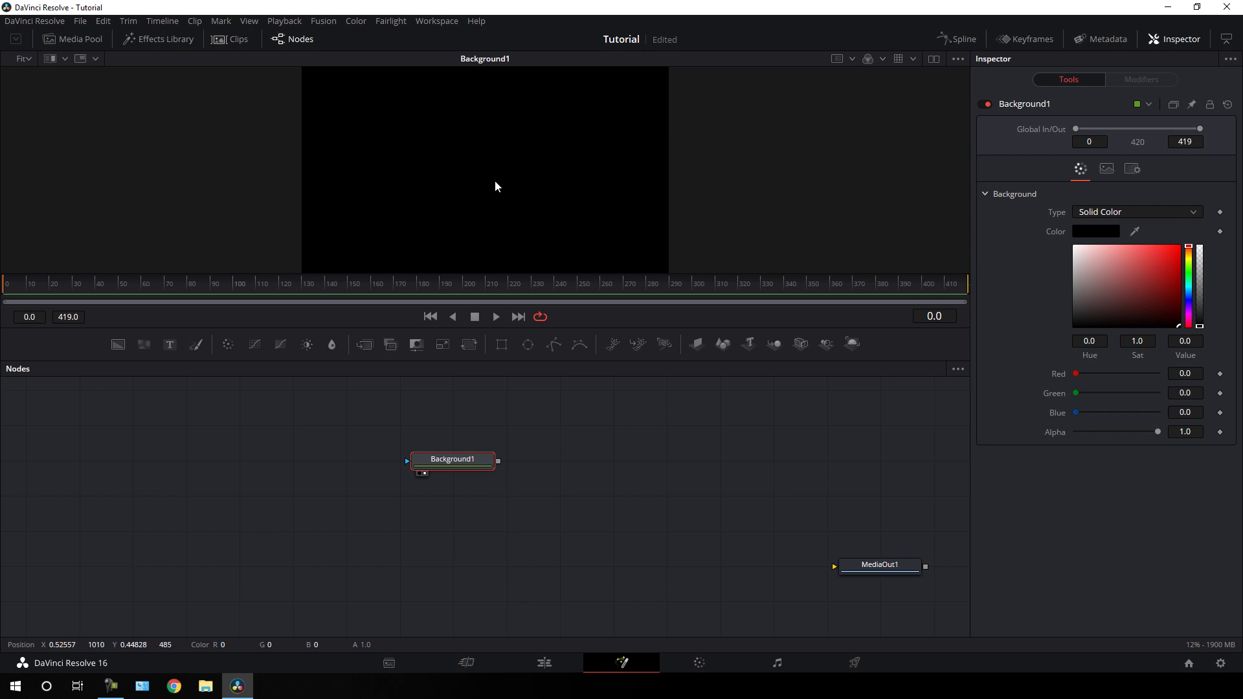
drag(1112, 304, 988, 324)
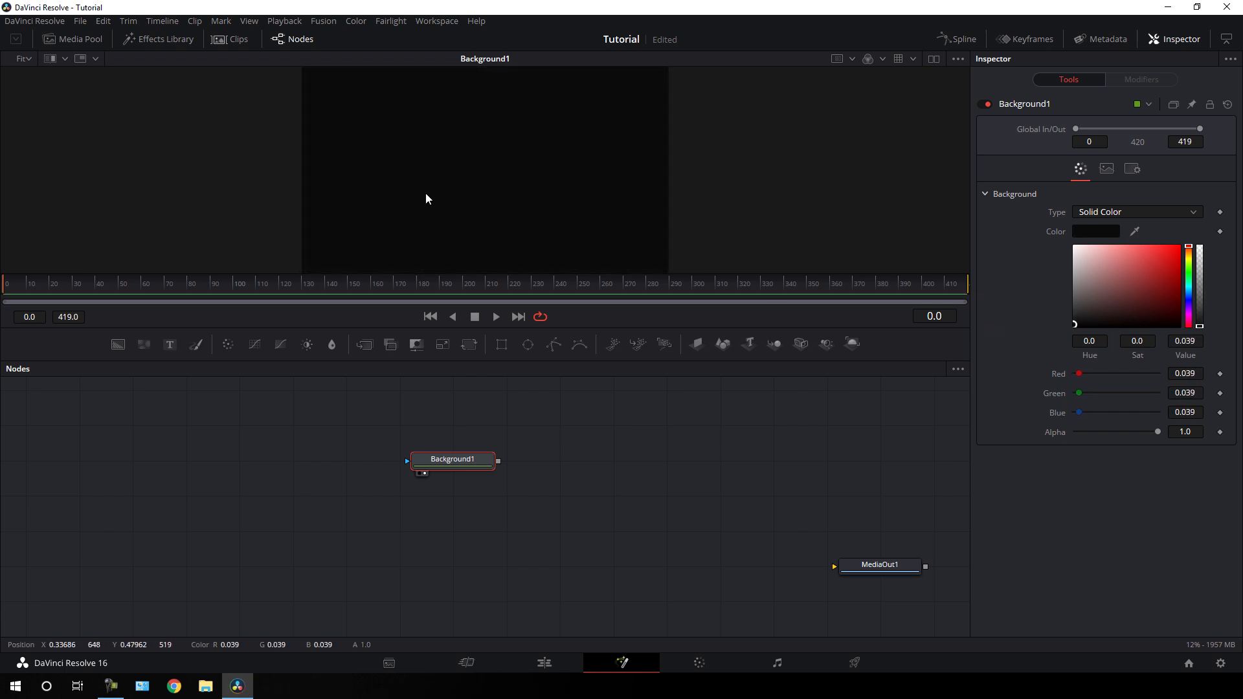
drag(480, 463, 286, 550)
click(519, 484)
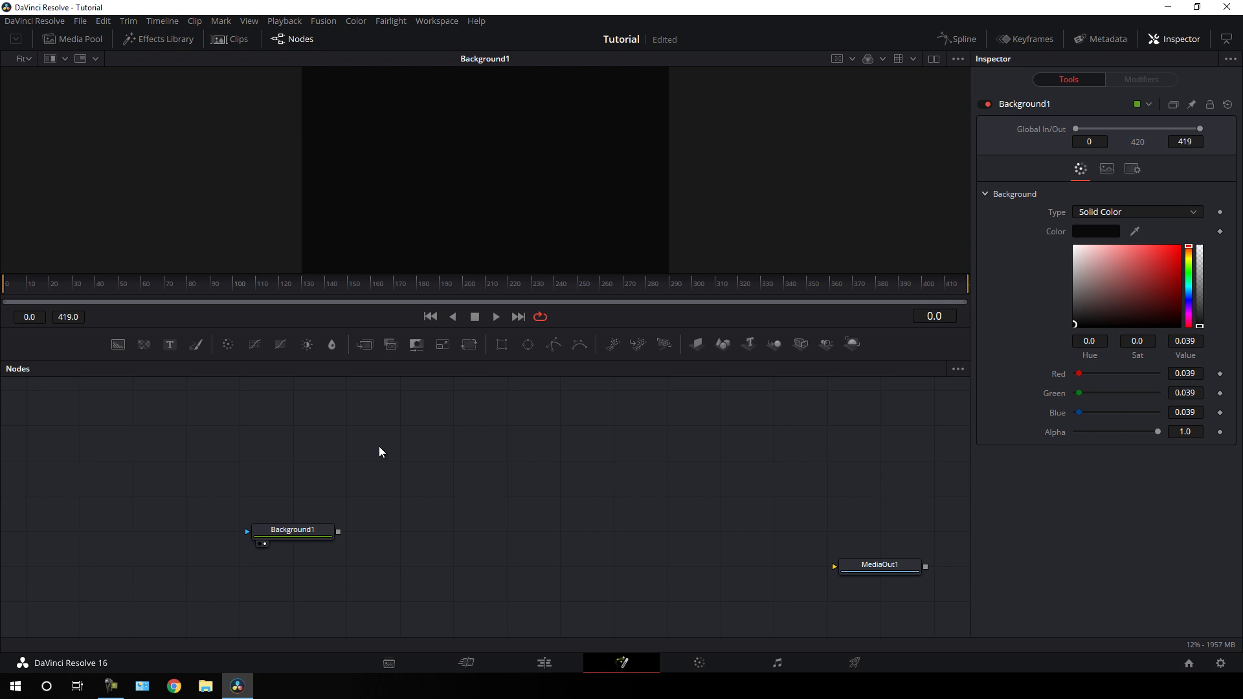
Add a Paint node and place it between Background1 and MediaOut1, slightly above them.
key(shift+space)
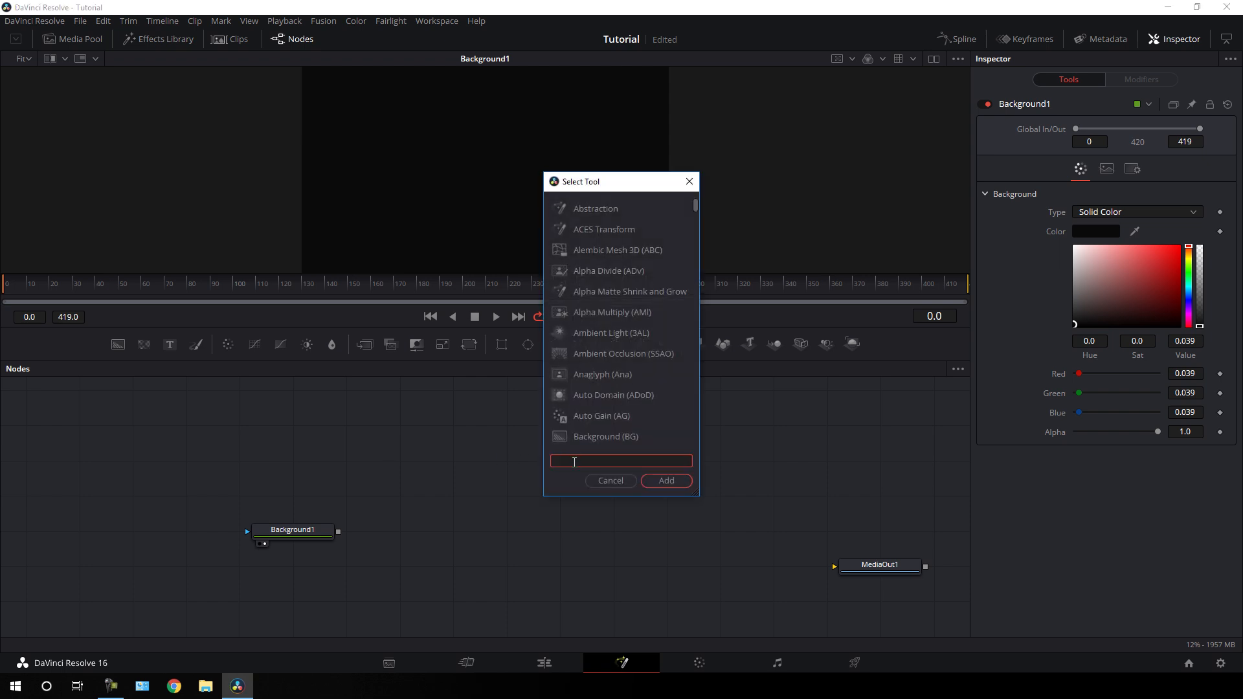
text(p)
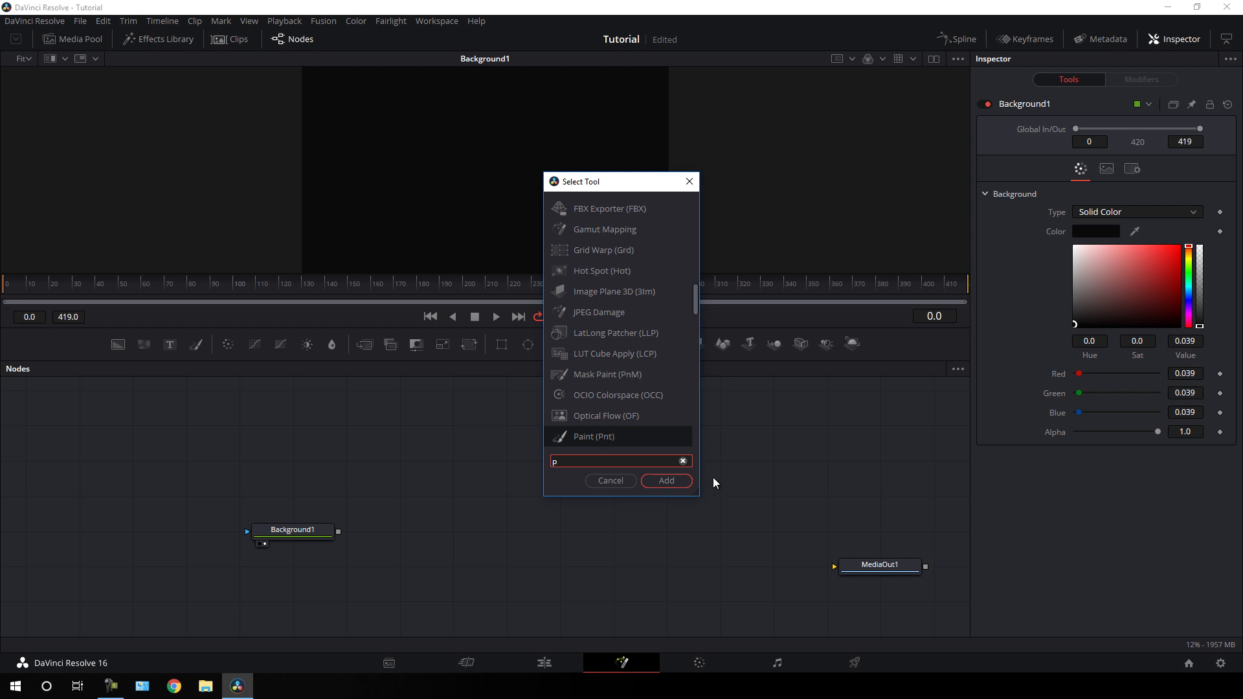
click(667, 481)
drag(389, 495, 494, 499)
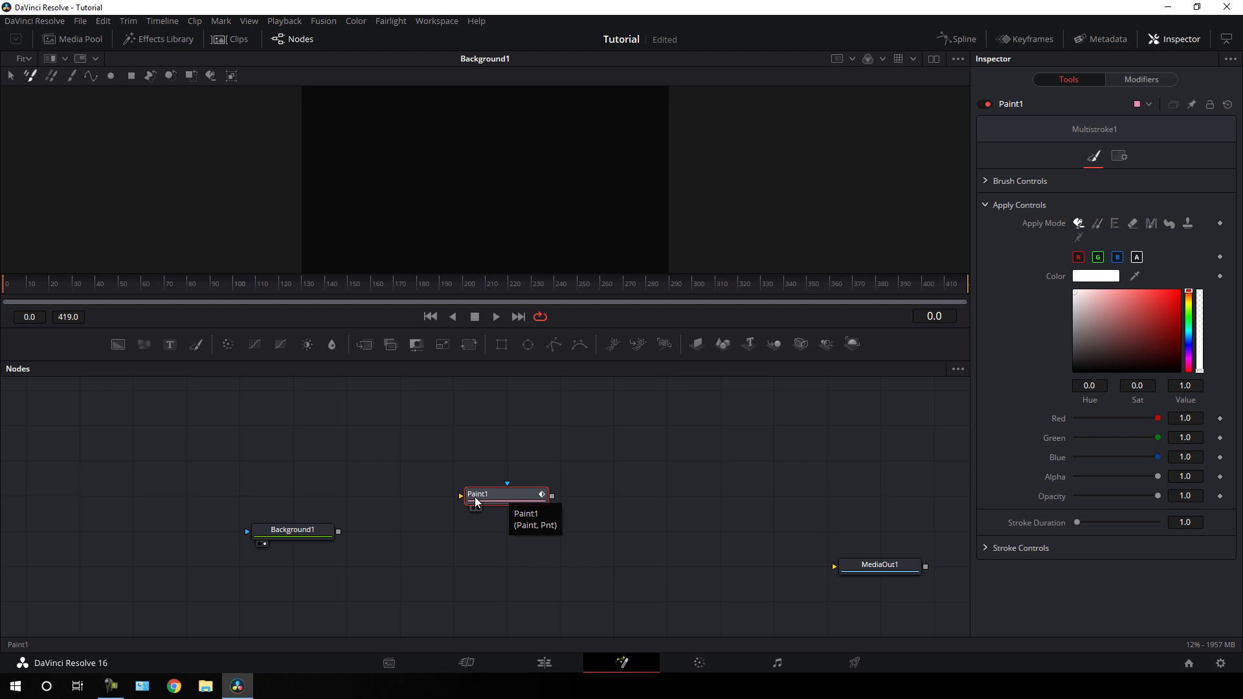
click(456, 457)
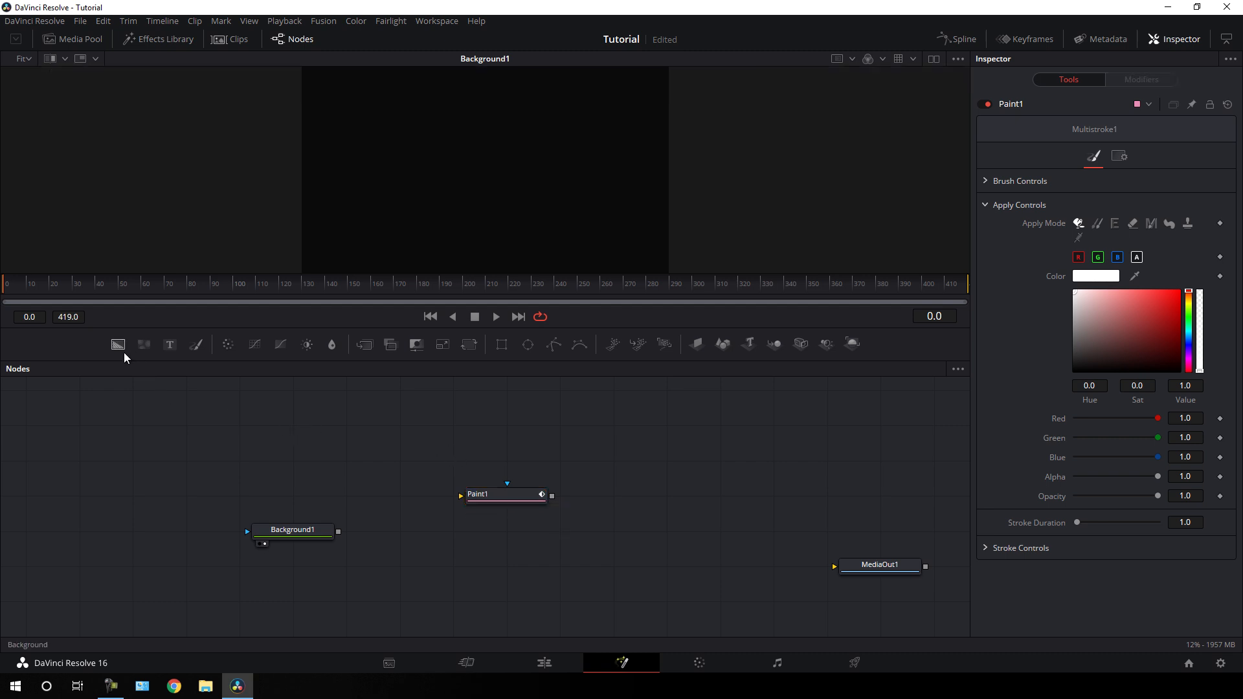
Add a second Background node renamed BG beside Paint1, and connect it to Paint1's input with Paint1 shown in the viewer.
drag(117, 348, 426, 499)
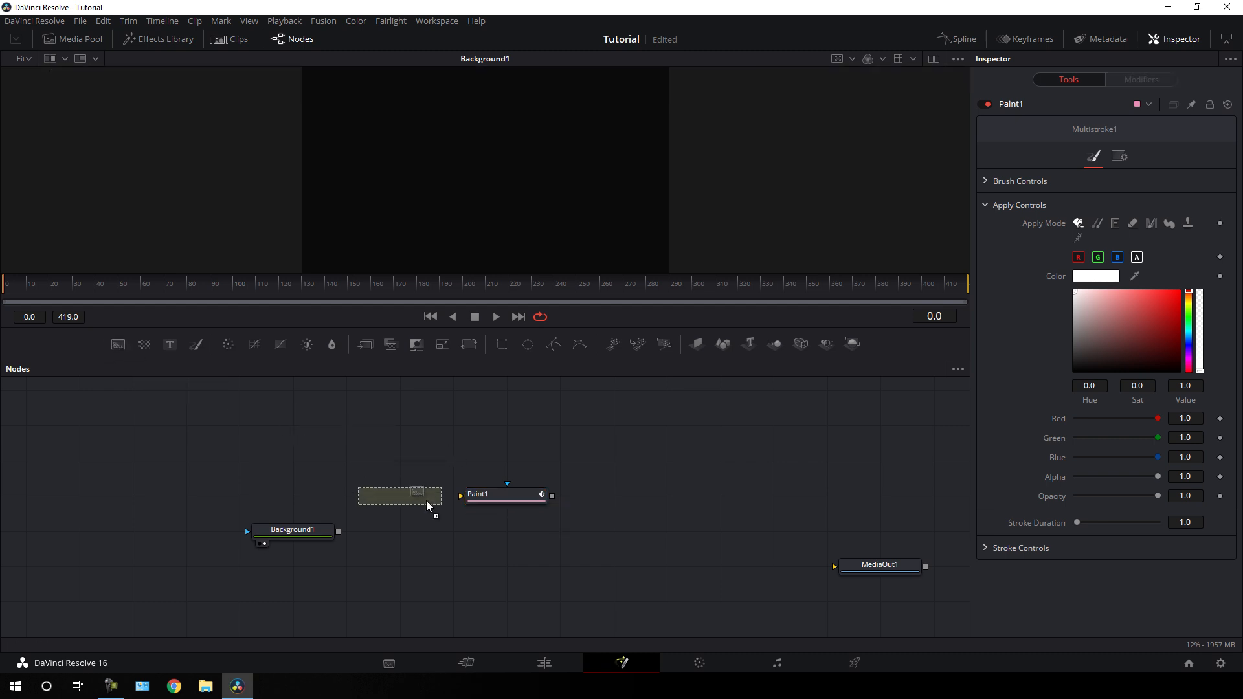
click(385, 496)
key(F2)
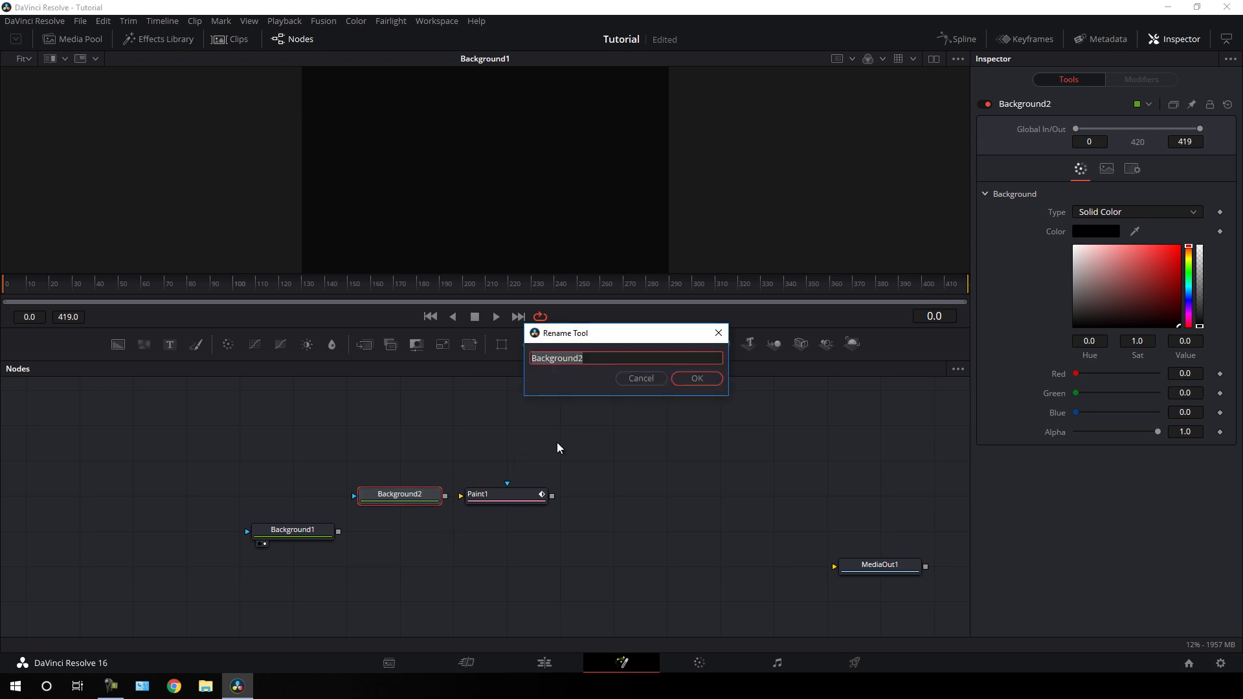
key(BackSpace)
text(BG)
click(689, 380)
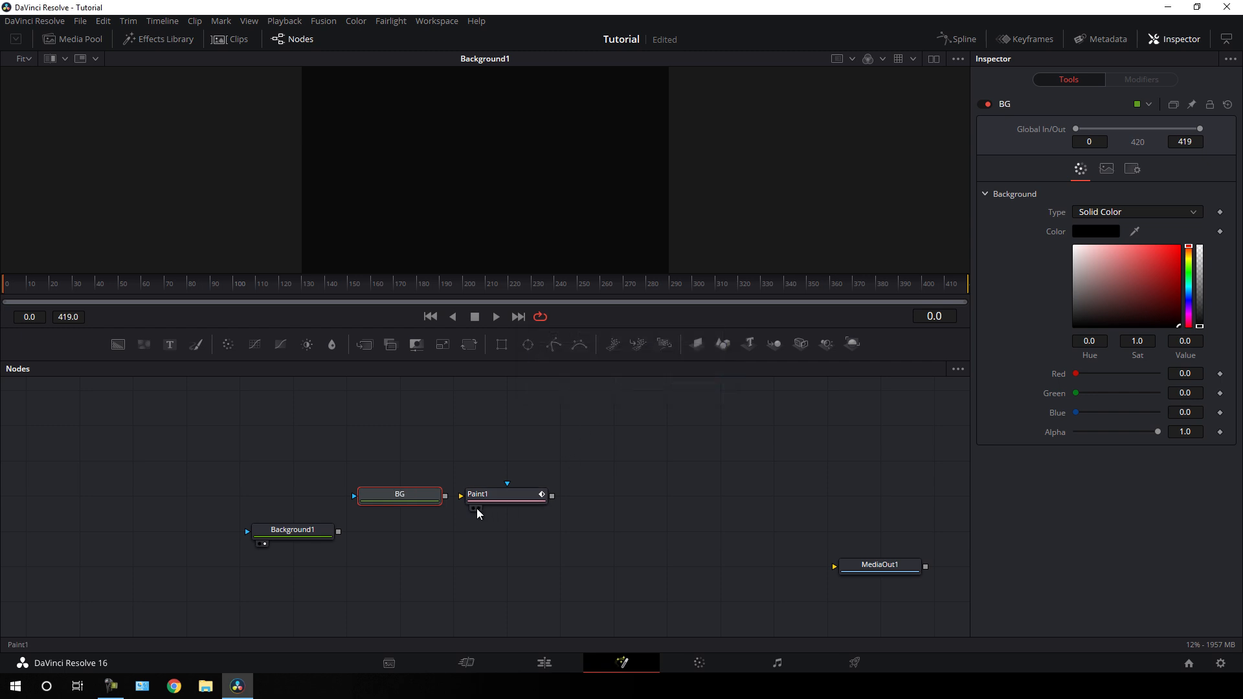
mouse_move(461, 496)
mouse_down()
mouse_move(463, 455)
mouse_move(414, 494)
mouse_up()
key(1)
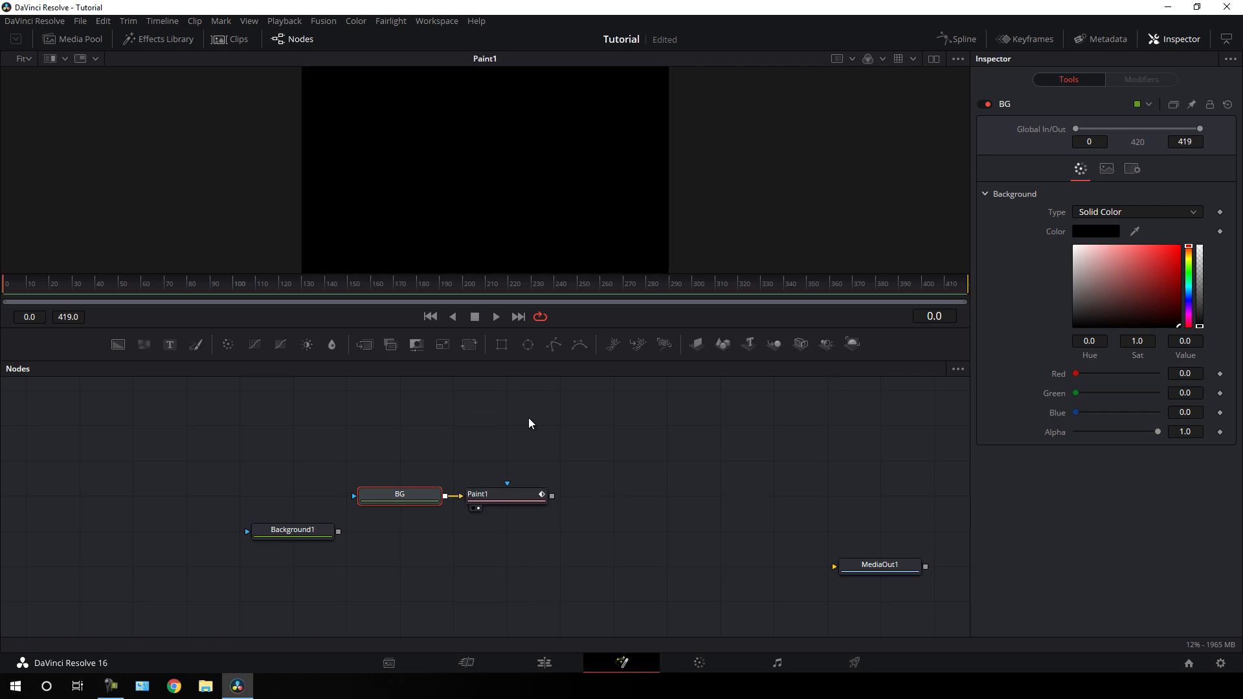
Create an elliptical polyline stroke in Paint1 with width 0.75 and height 0.75.
click(504, 499)
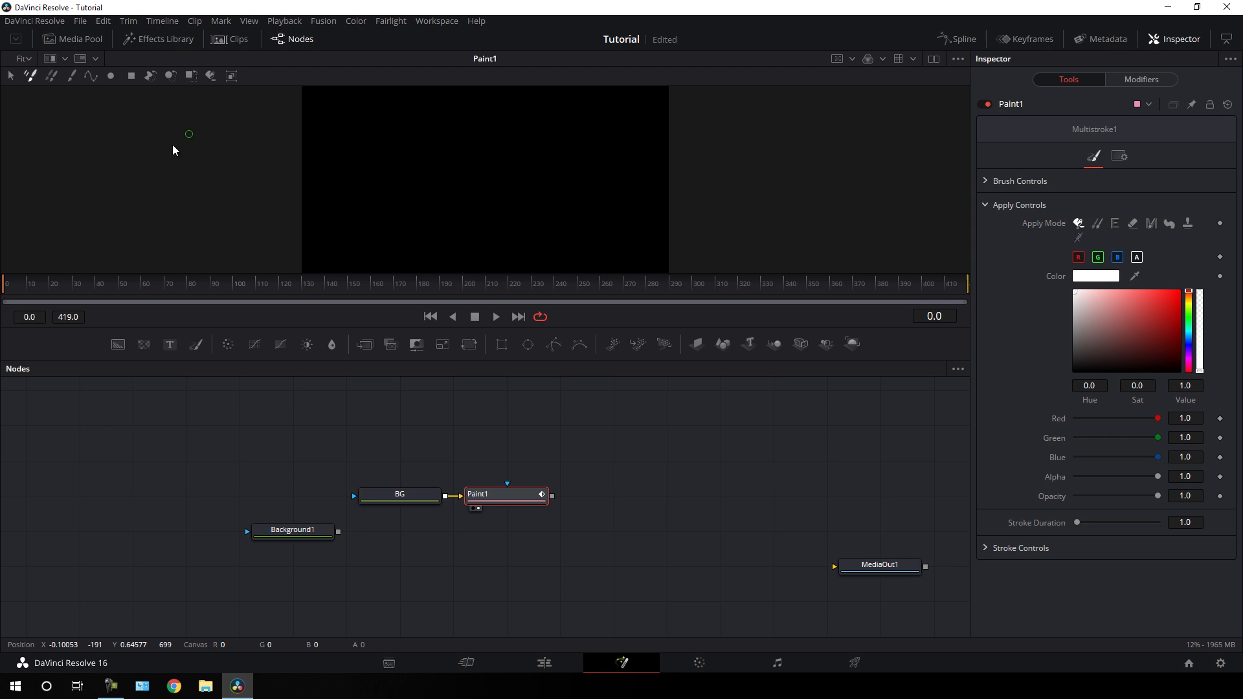
click(90, 76)
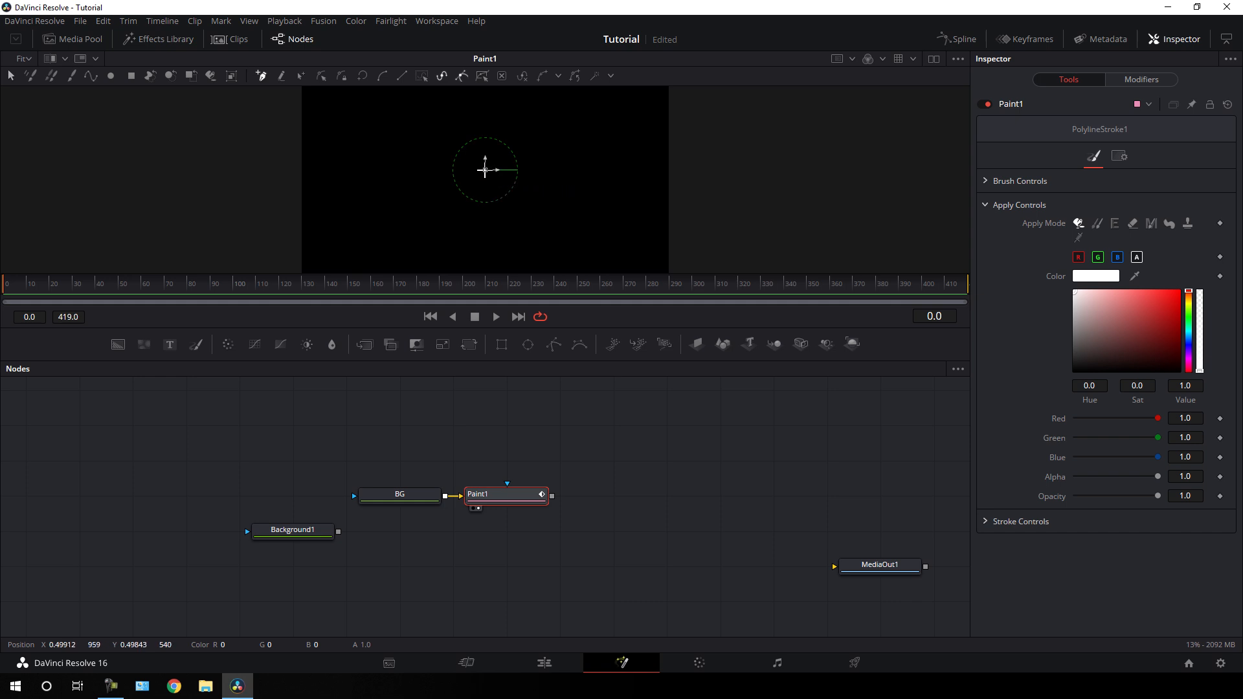
right_click(485, 170)
mouse_move(550, 406)
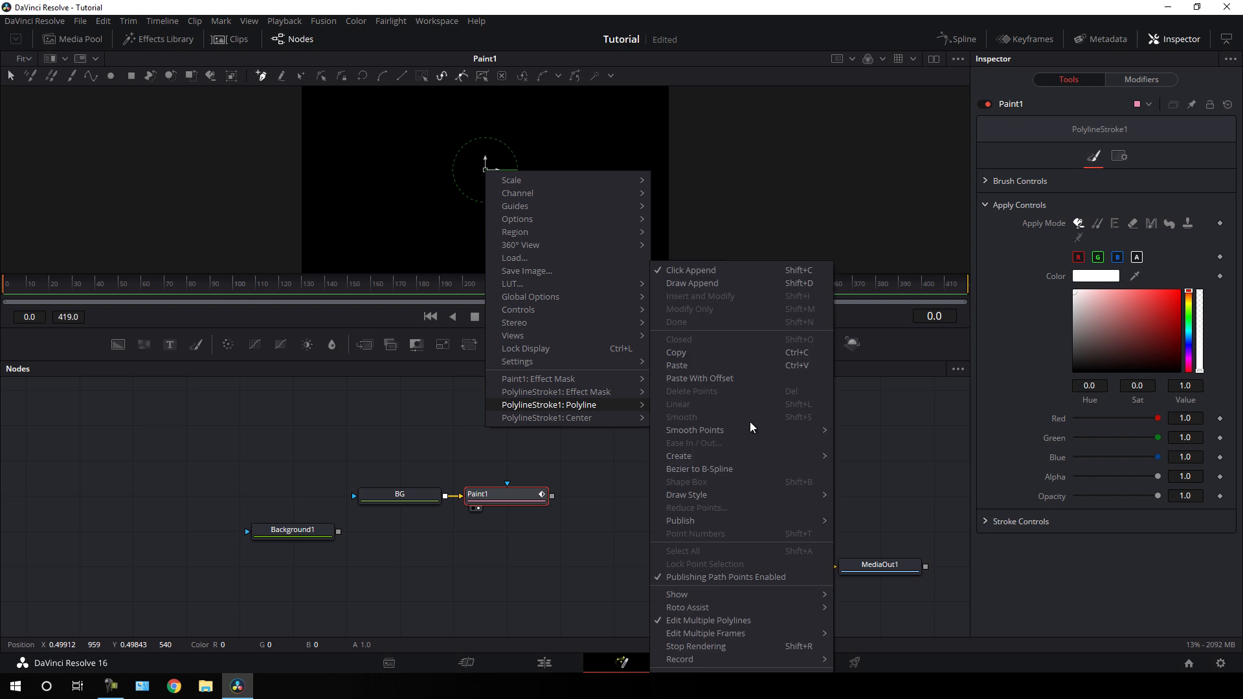
mouse_move(735, 459)
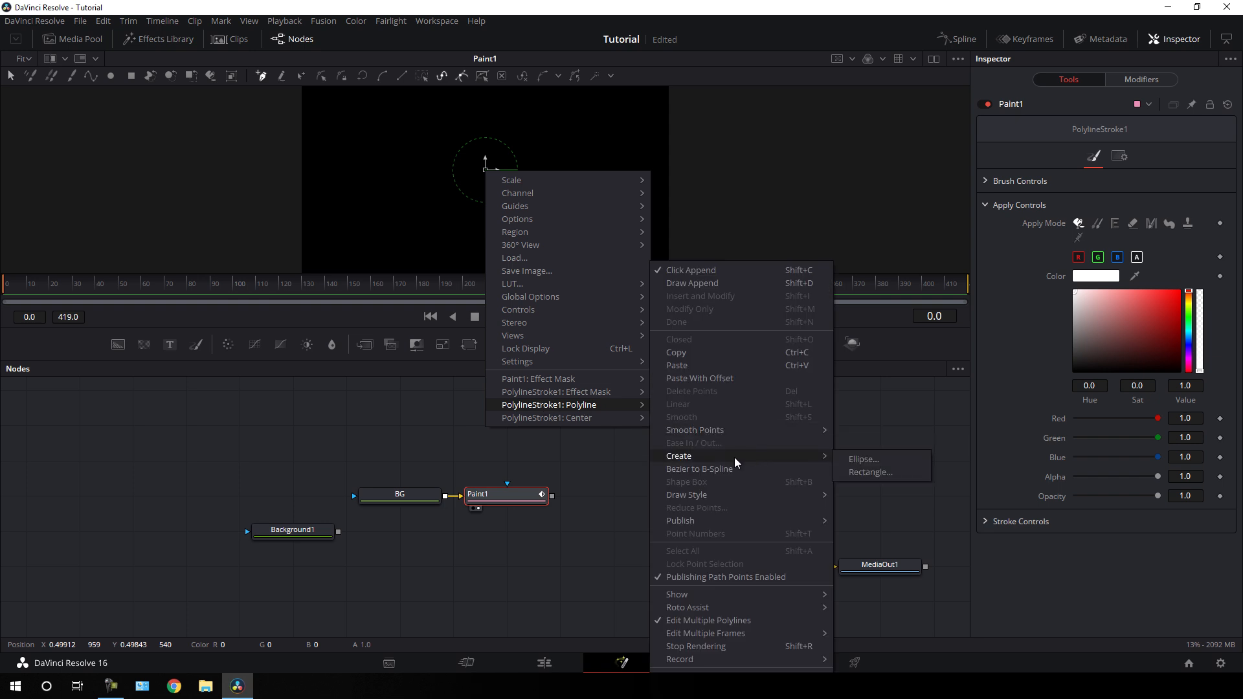
click(870, 461)
click(848, 394)
text(.75)
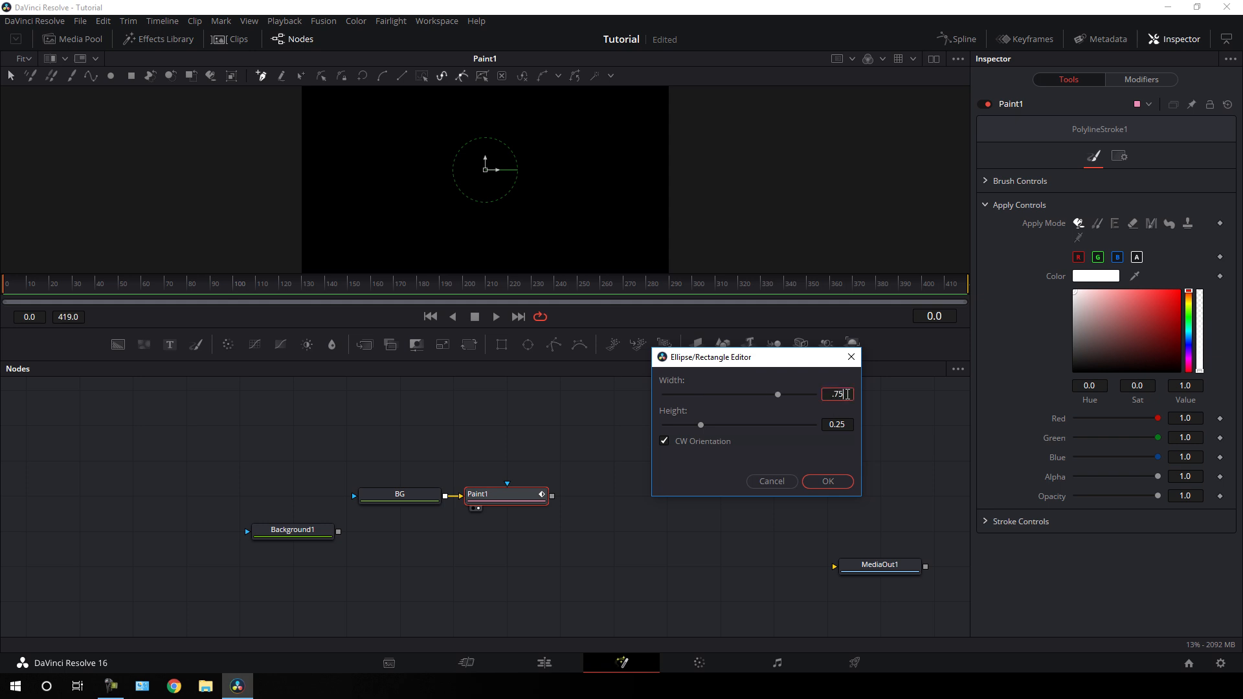
click(841, 425)
text(.75)
click(844, 486)
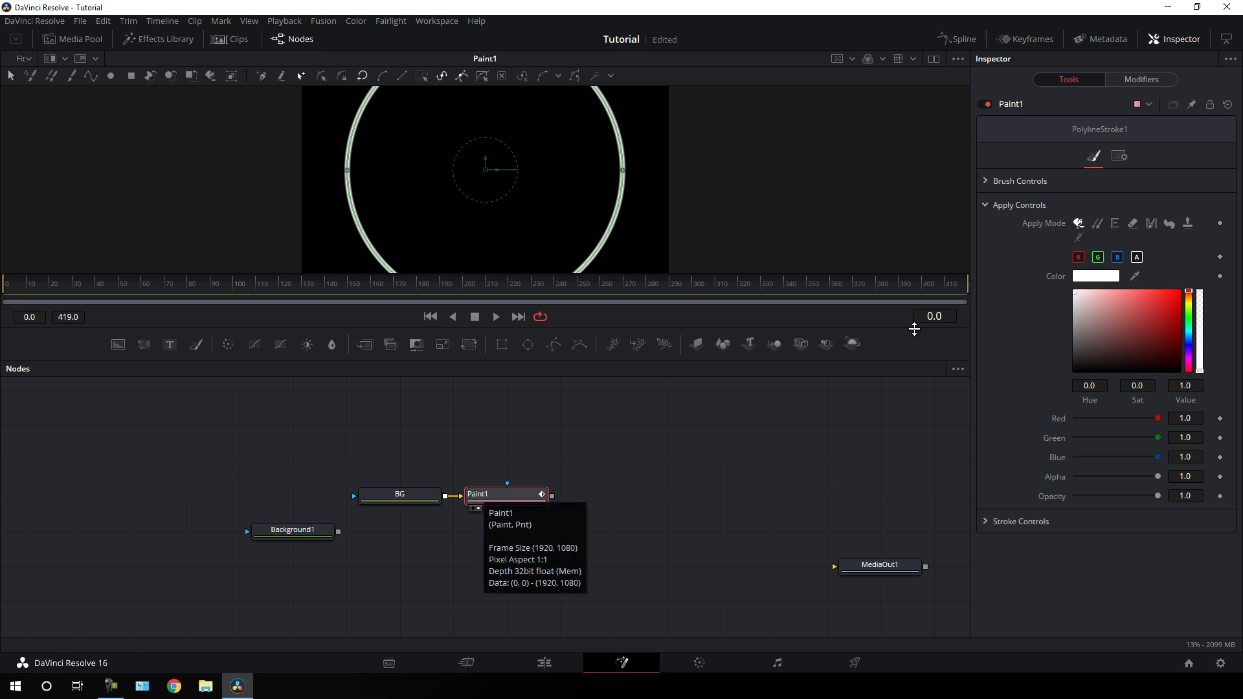
Give the polyline stroke a solid circular brush shape with a size of 0.1.
click(987, 211)
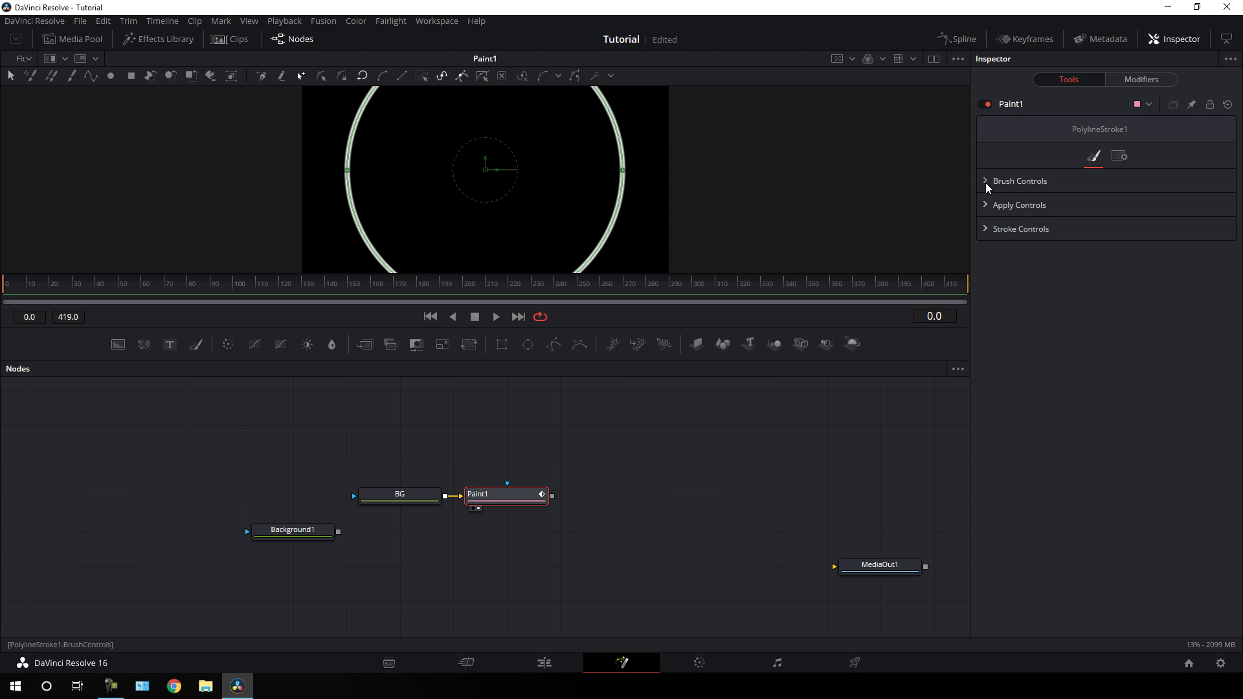
click(991, 183)
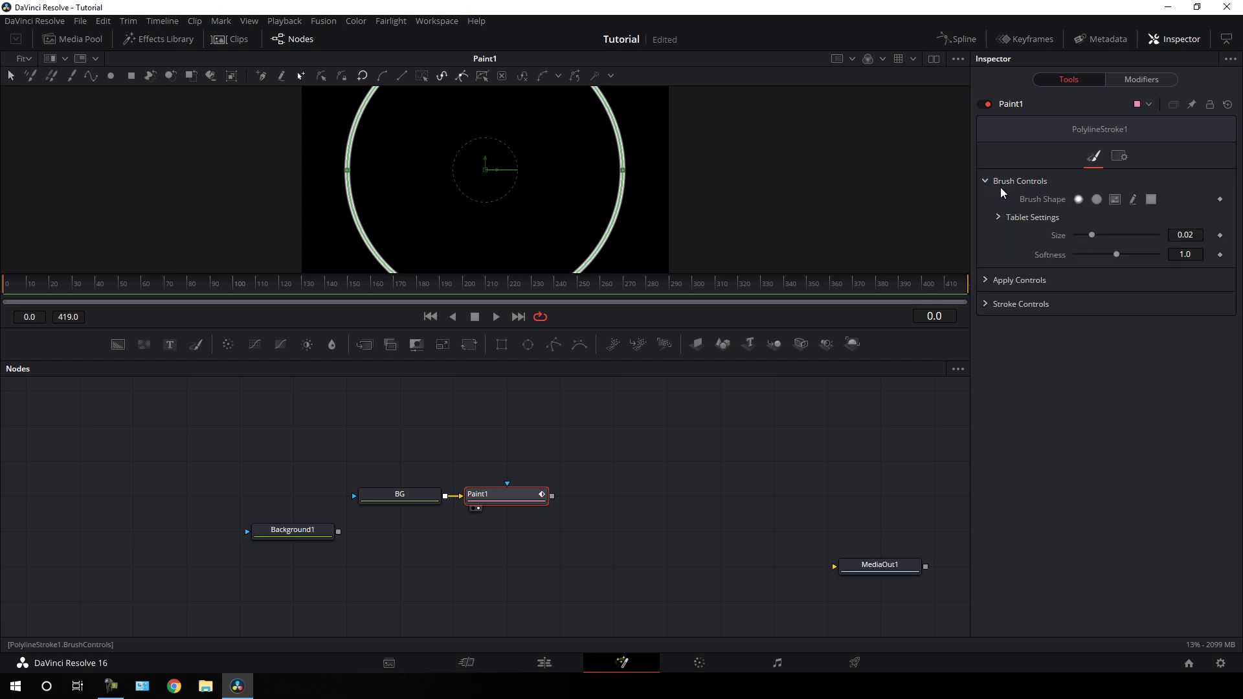
click(1097, 200)
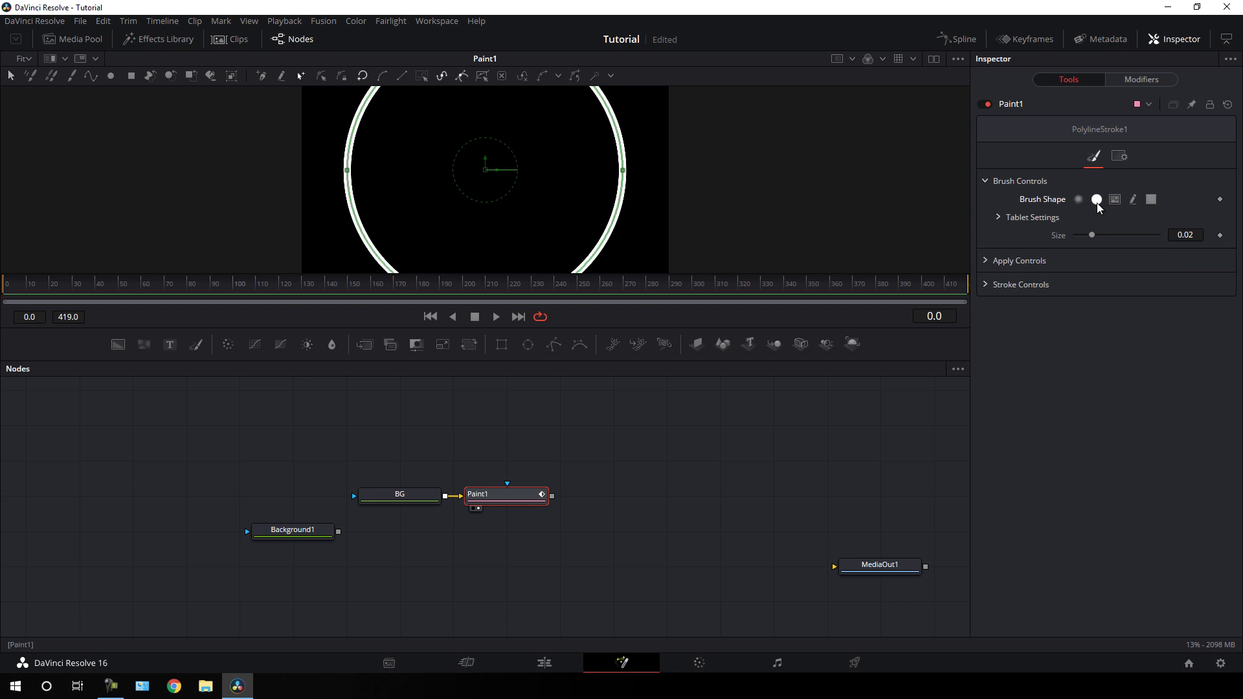
drag(1093, 236, 1185, 245)
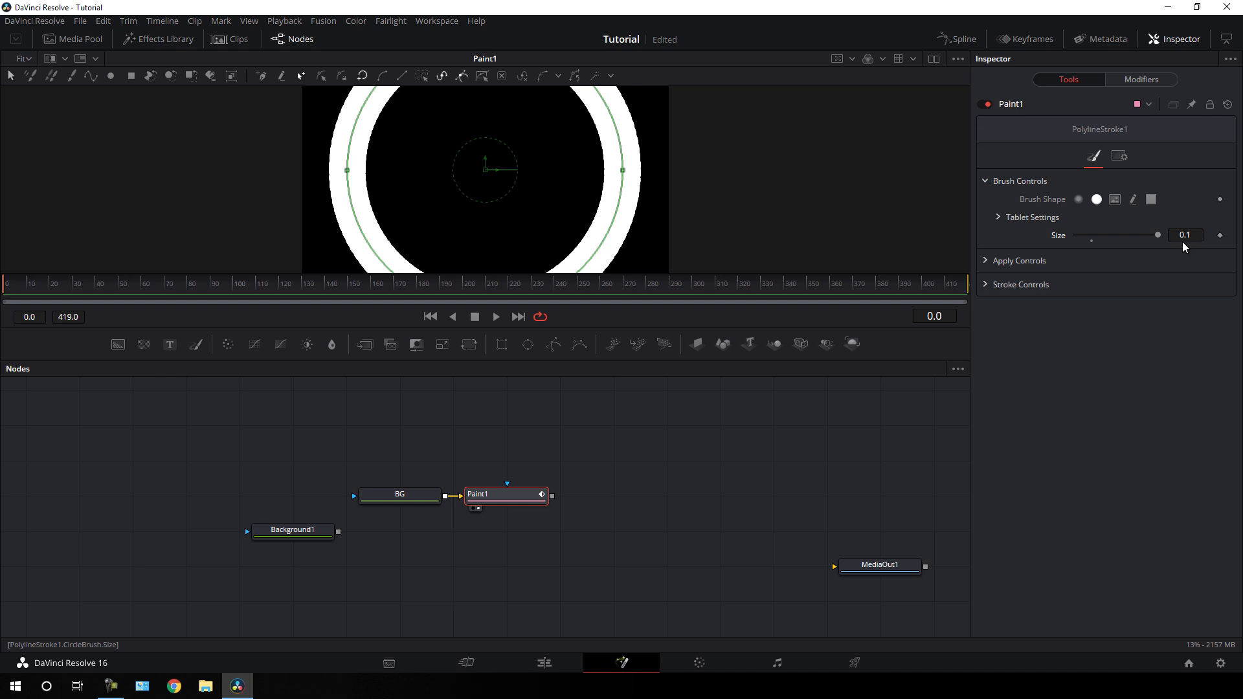
Set the polyline stroke's Write On End to 0.5 and keyframe it at frames 180 and 240.
click(984, 184)
click(985, 231)
mouse_move(1200, 286)
mouse_down()
mouse_move(1125, 287)
mouse_move(1210, 290)
mouse_up()
click(1221, 285)
drag(314, 289, 418, 294)
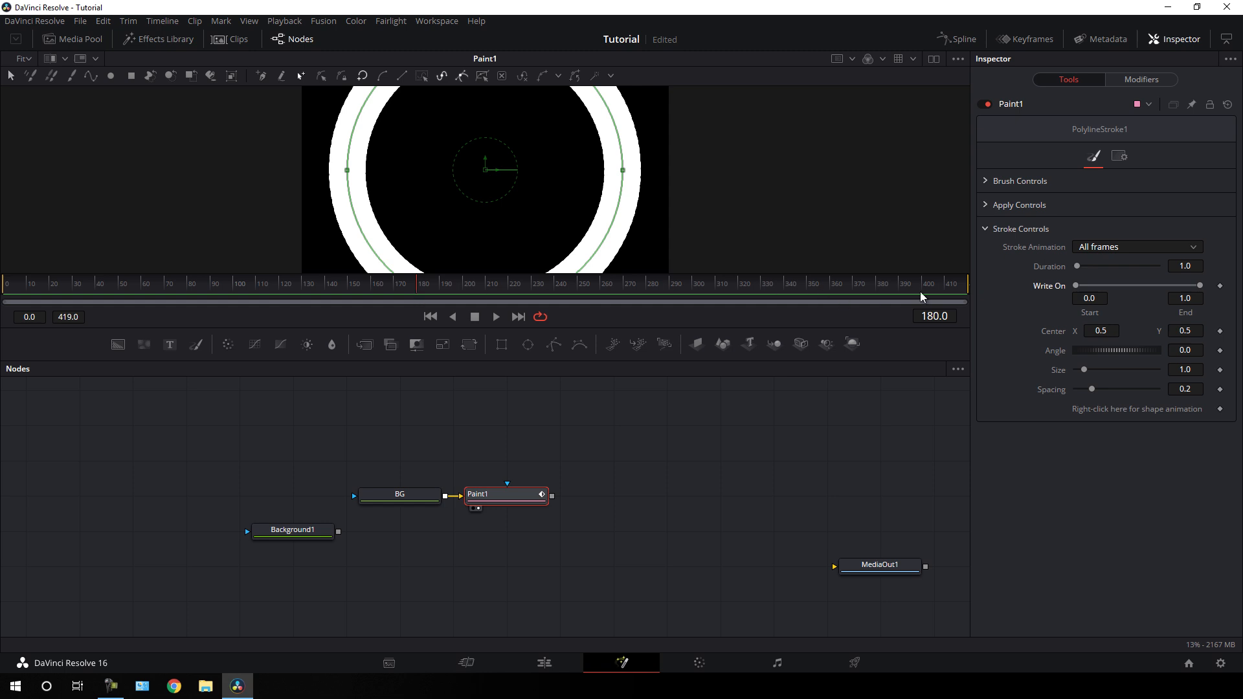
click(1195, 298)
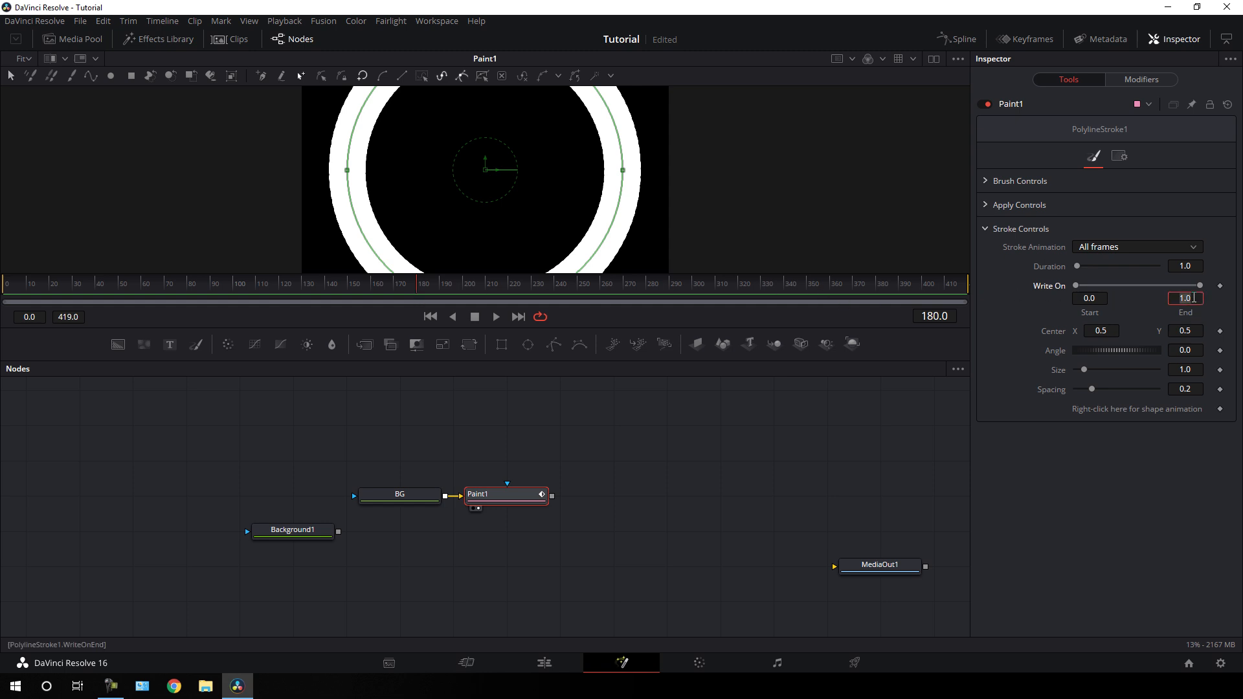
key(BackSpace)
text(.5)
key(Tab)
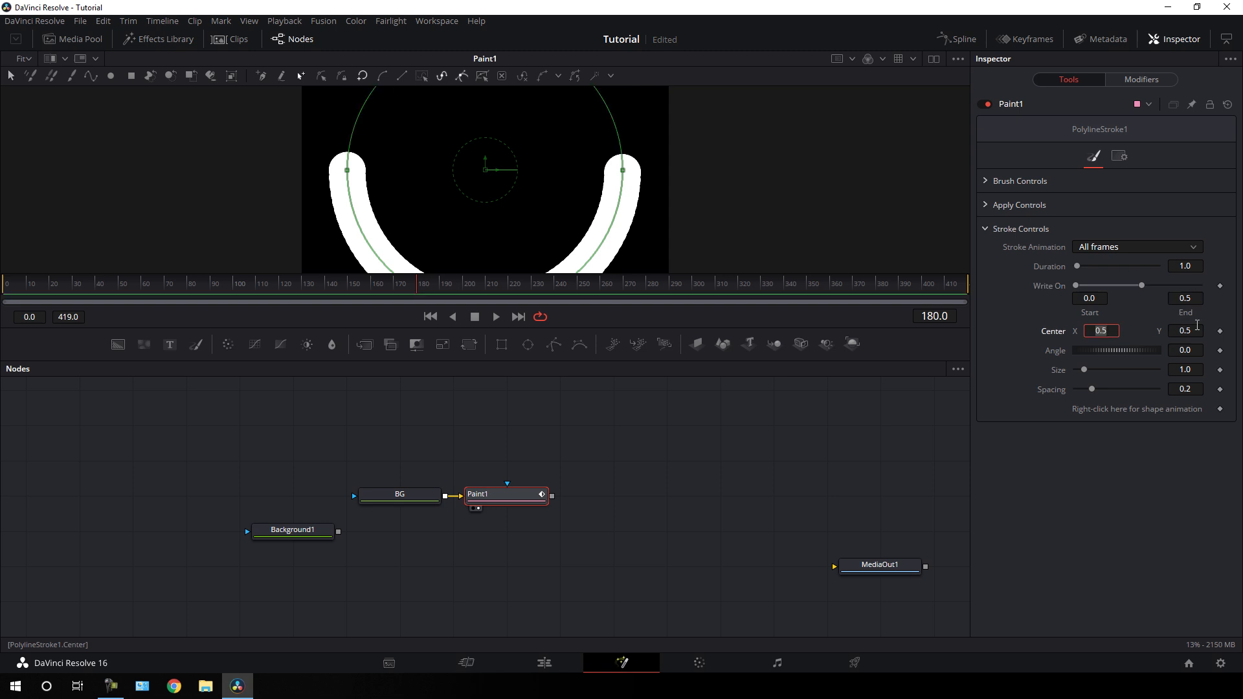
right_click(1188, 315)
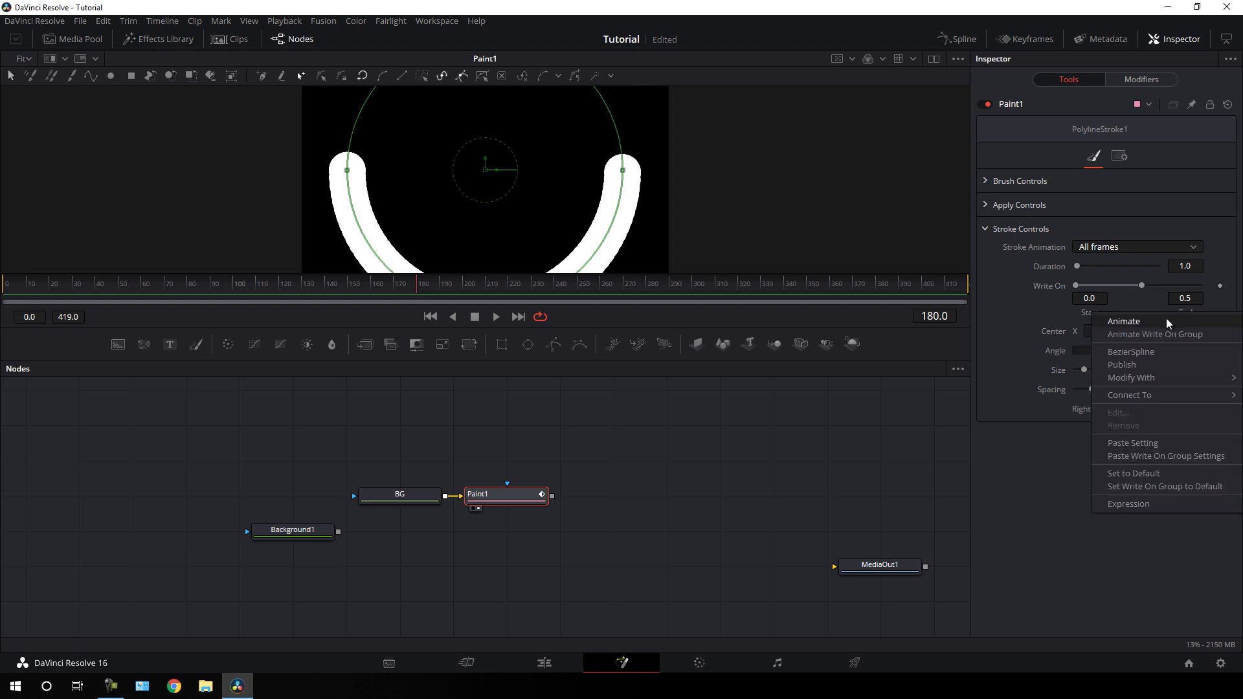
click(1158, 322)
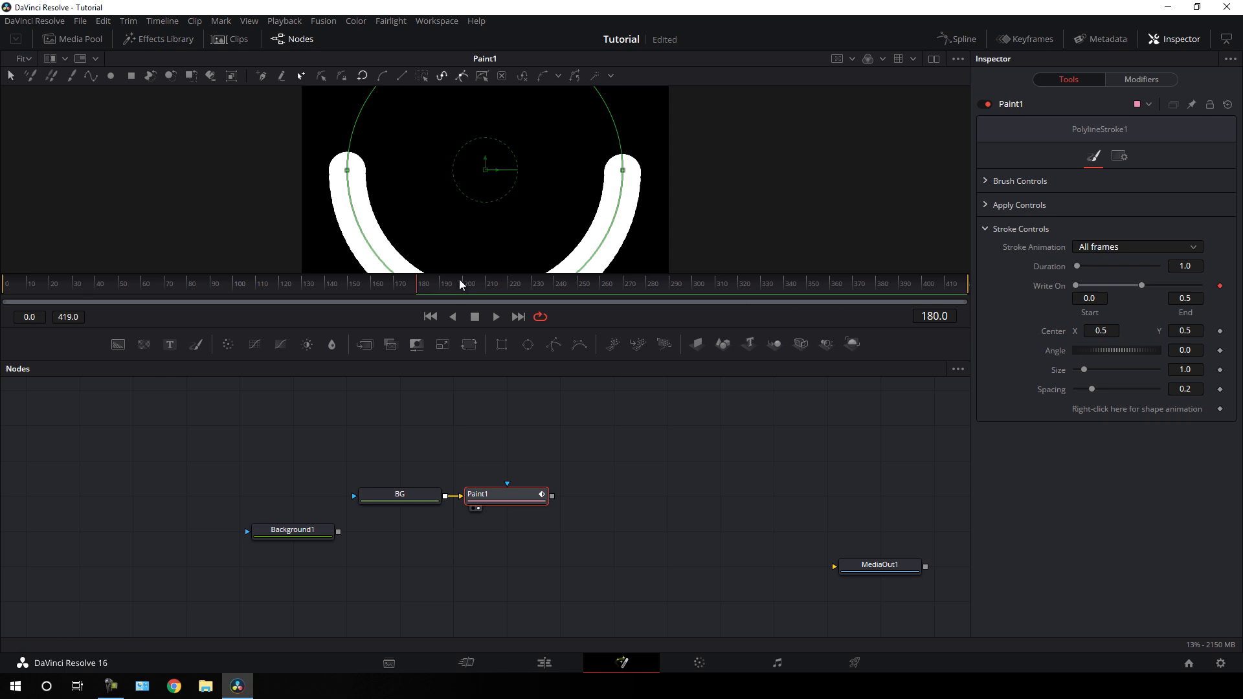
drag(430, 292, 556, 295)
click(1220, 287)
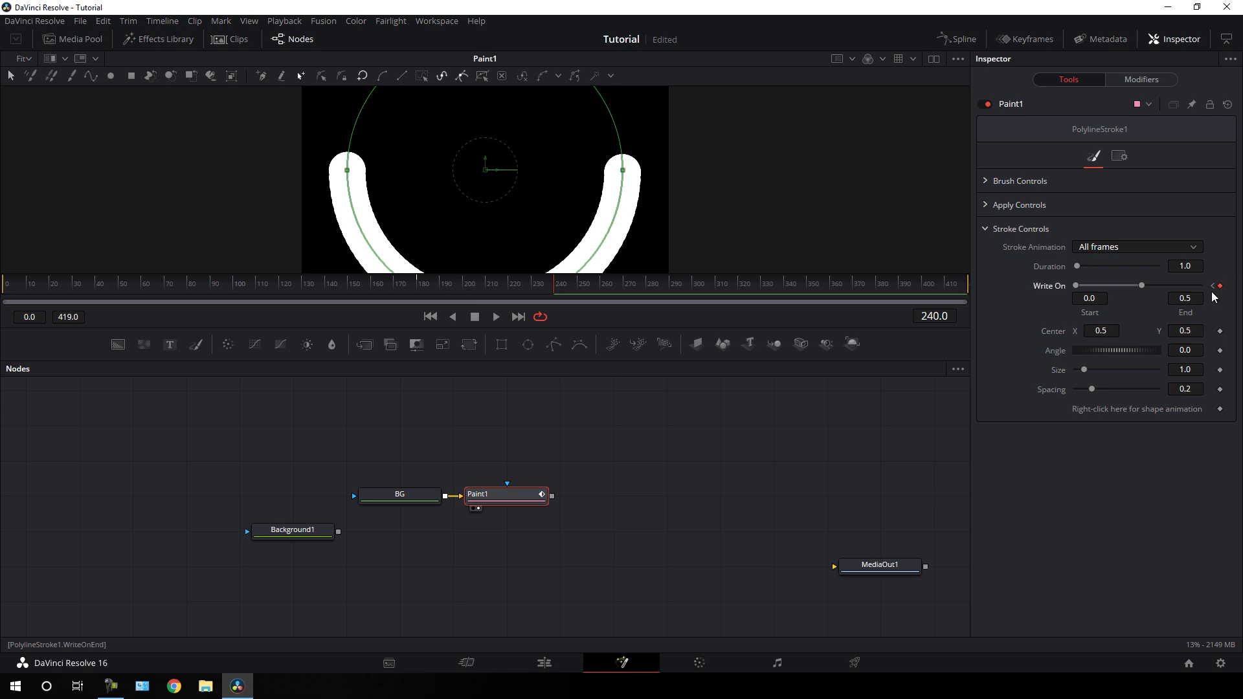
Keyframe the stroke's Write On End at 0.0 on frames 419 and 0, and scrub through the animation.
drag(563, 289, 965, 290)
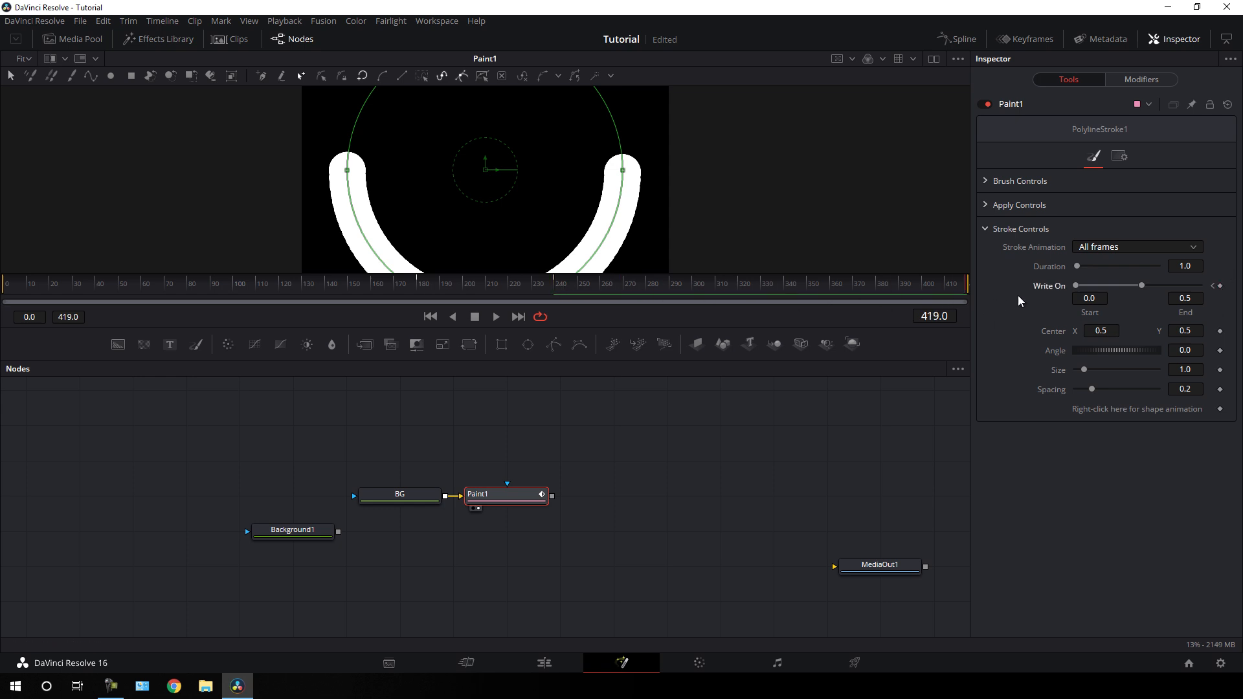
drag(1144, 290, 1065, 290)
drag(382, 301, 10, 306)
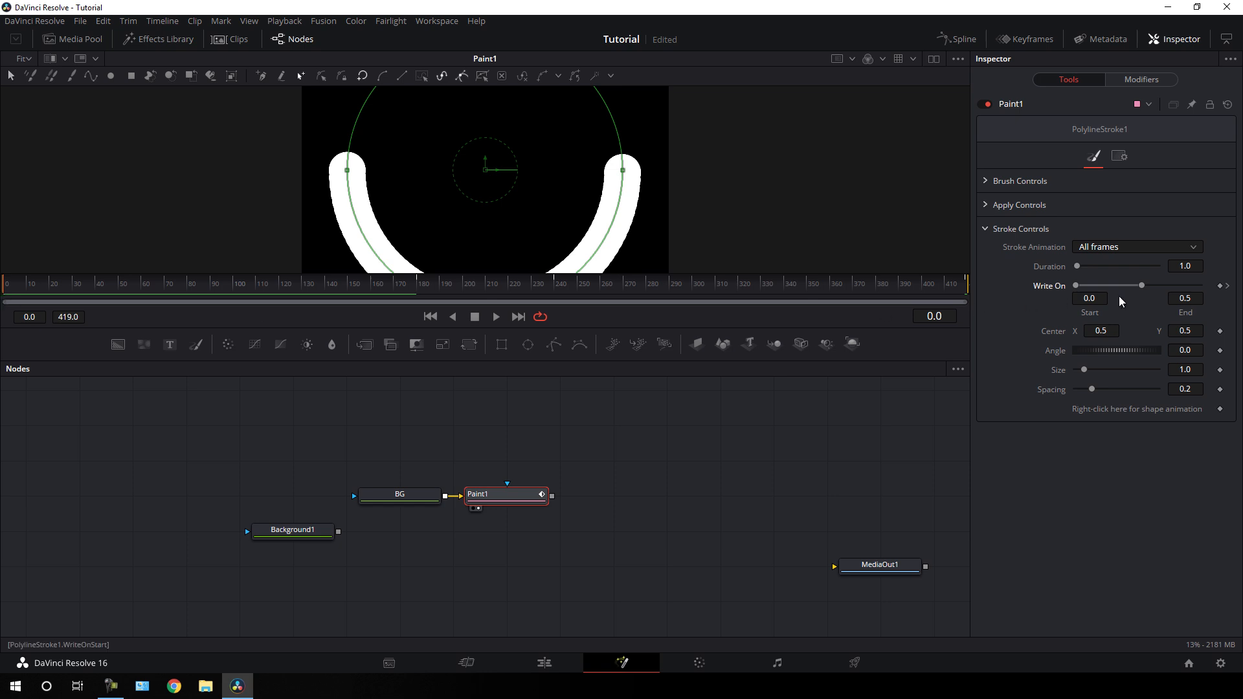
drag(1127, 290, 1060, 286)
drag(24, 283, 378, 302)
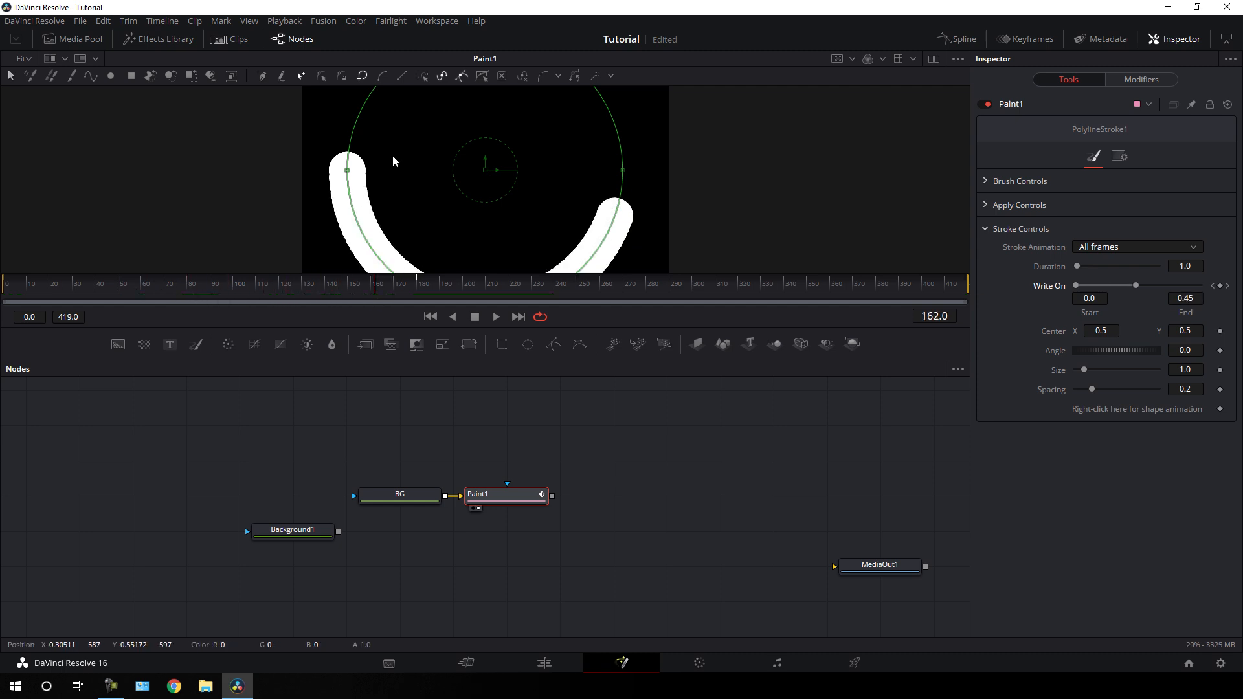
Set the polyline stroke's angle to -90.0 and scrub through the result.
mouse_move(1130, 357)
mouse_down()
mouse_move(1115, 356)
mouse_move(1146, 353)
mouse_move(1103, 356)
mouse_up()
click(1189, 352)
key(BackSpace)
key(Tab)
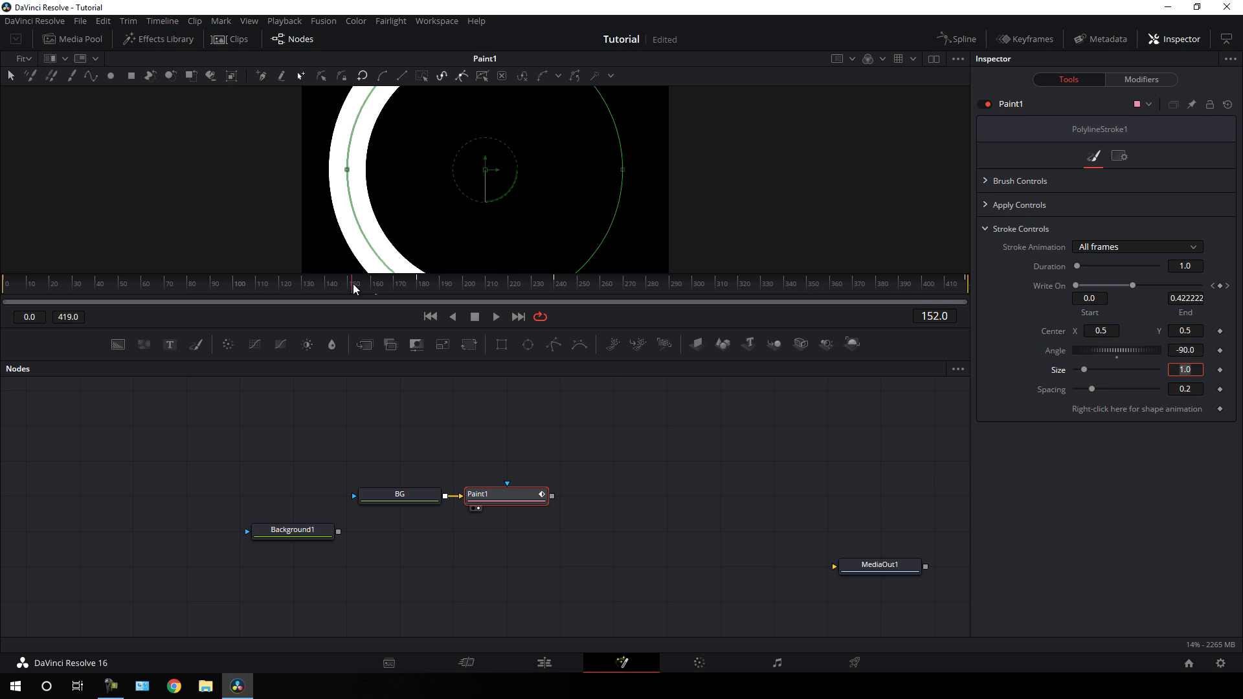
drag(354, 288, 222, 286)
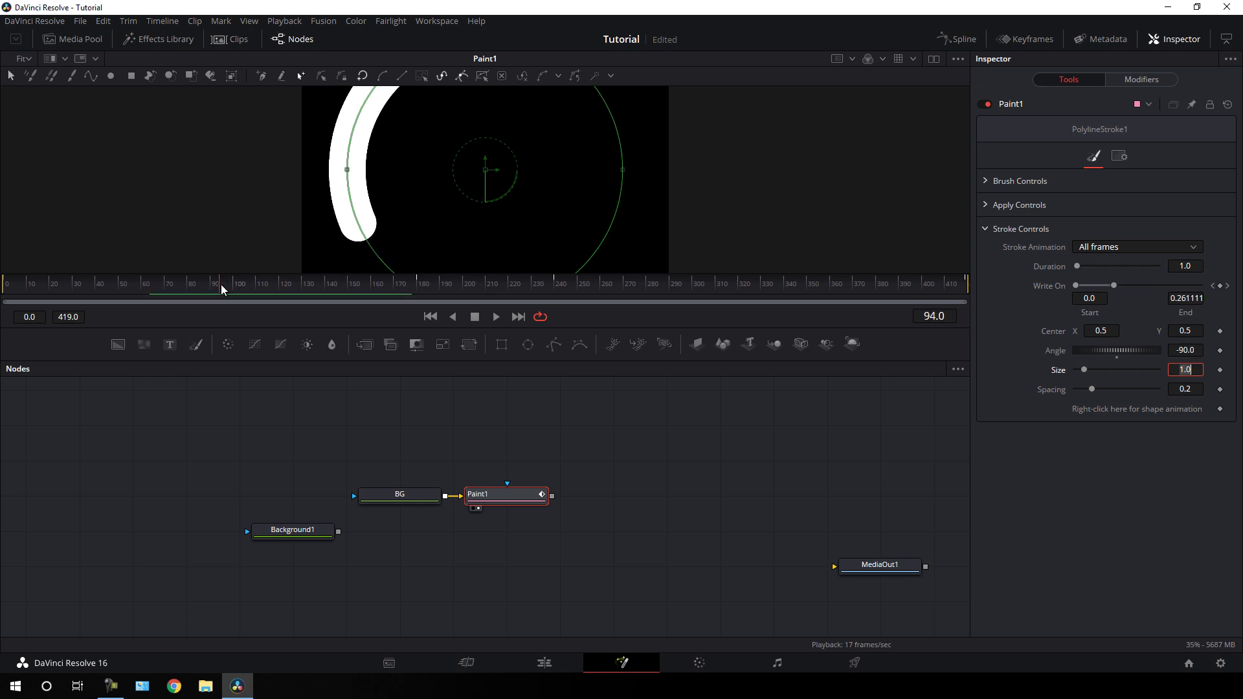
Open the Spline editor and remove the animation from the stroke's Write On Start value.
click(953, 43)
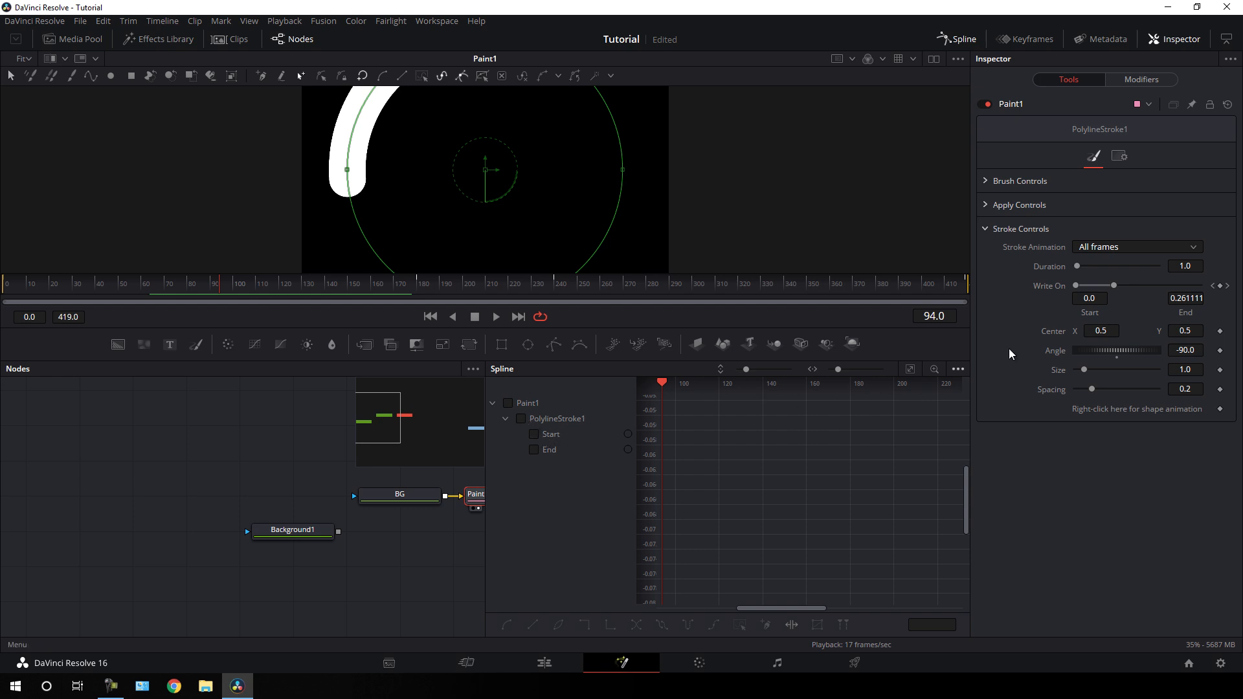
right_click(1089, 317)
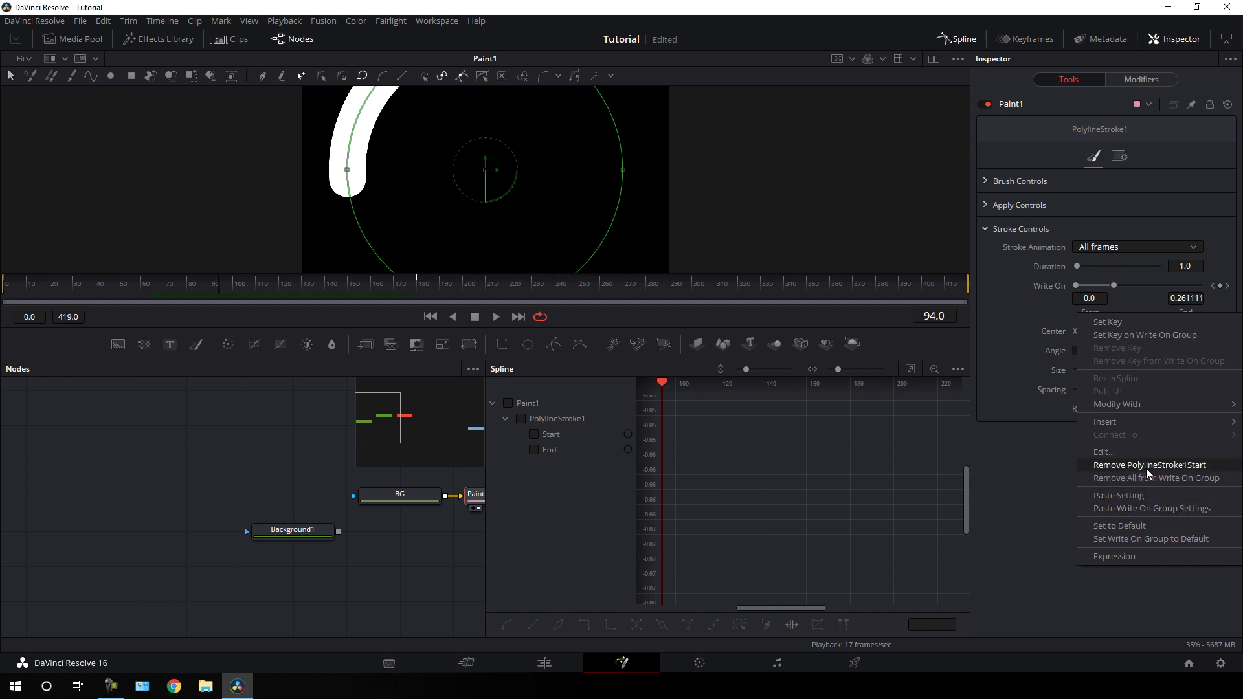
click(1181, 466)
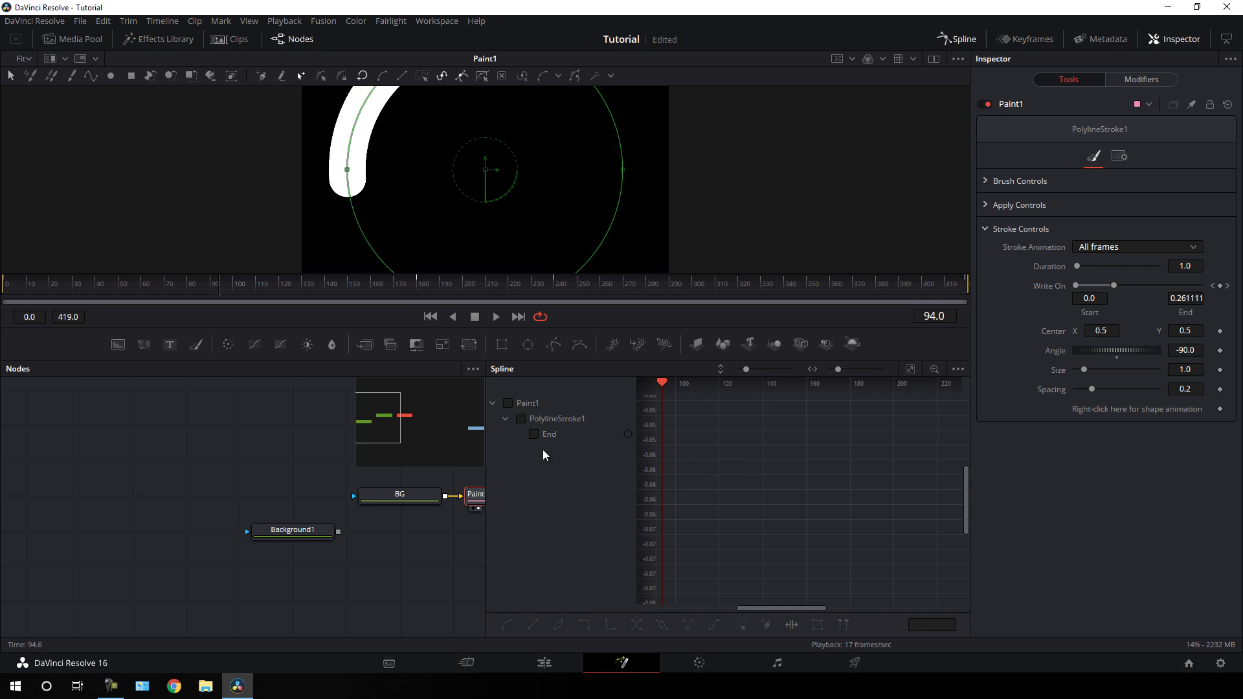
Display the Write On End curve fitted in an enlarged Spline editor and smooth all of its keyframes.
click(534, 435)
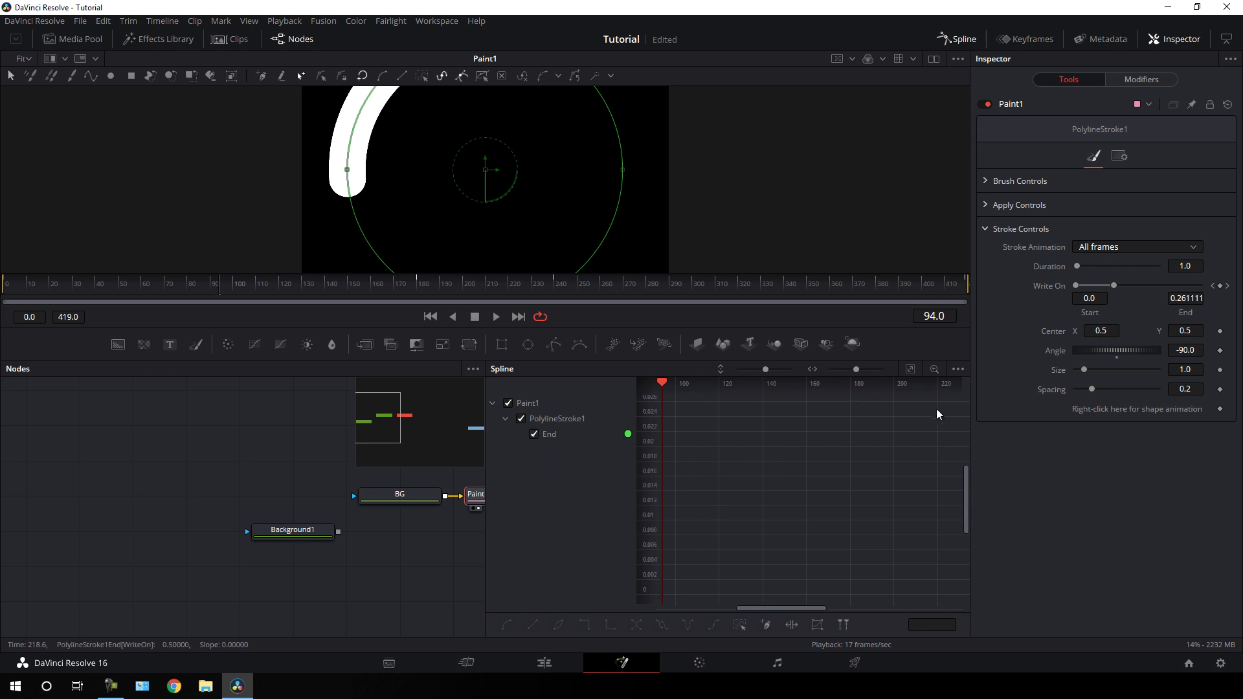
click(910, 369)
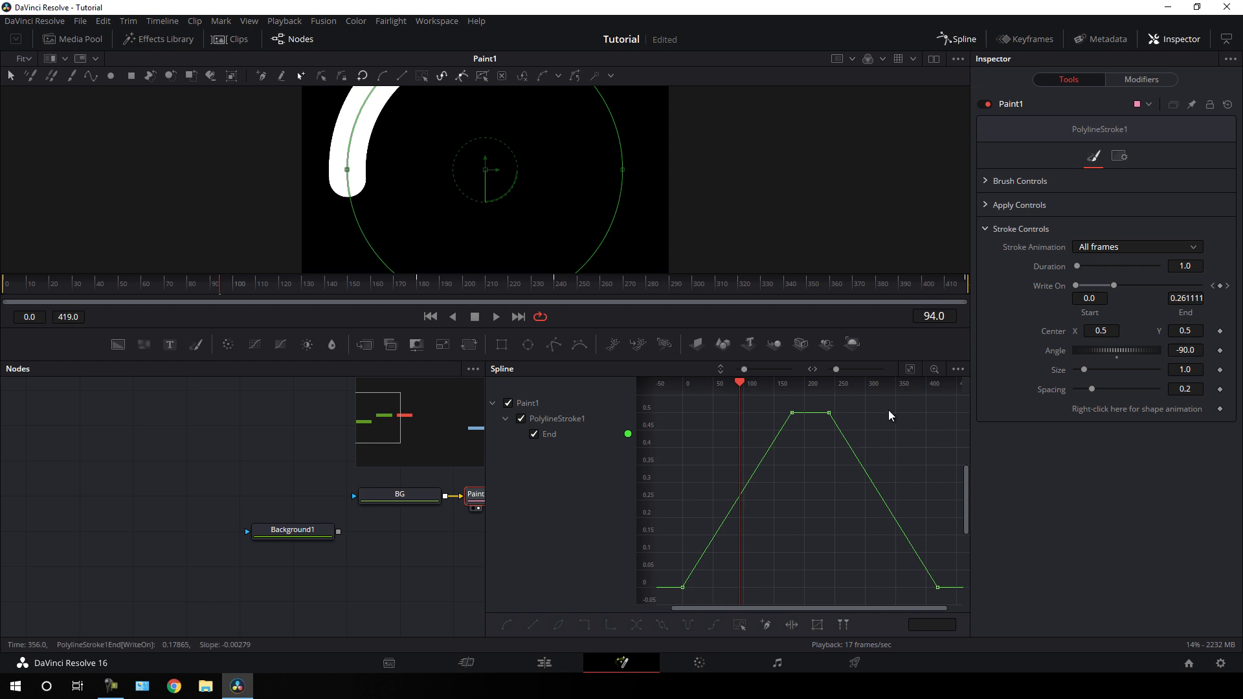
key(F4)
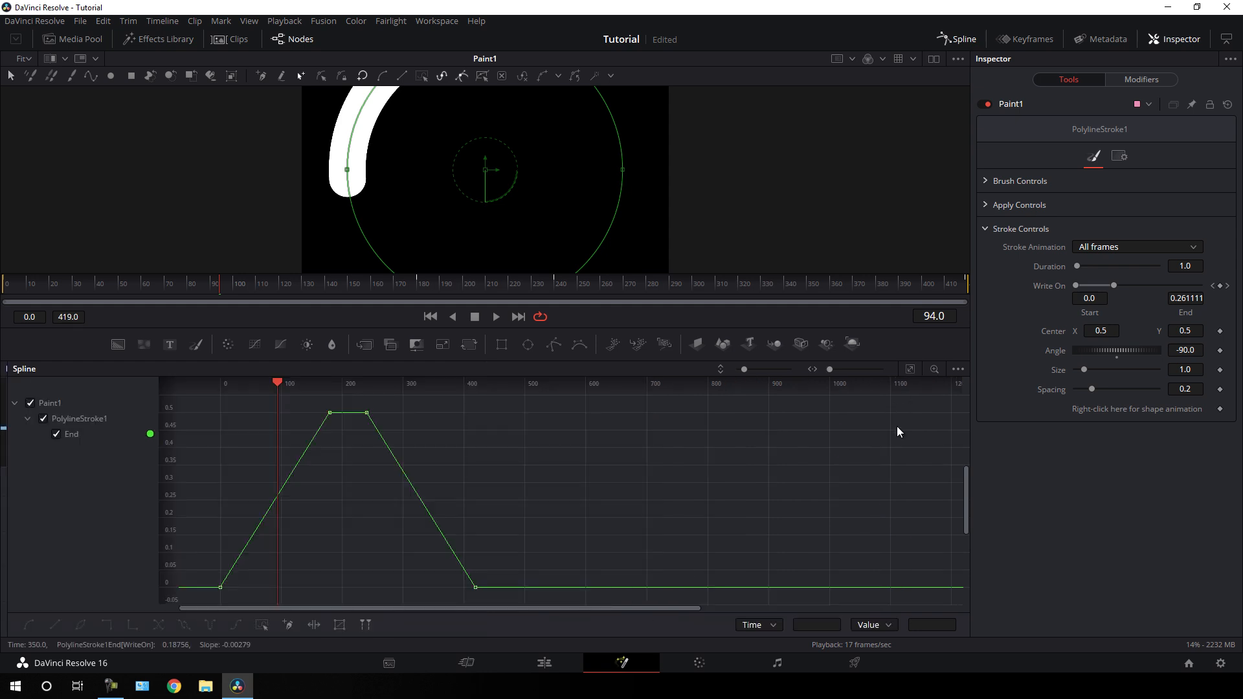
click(911, 370)
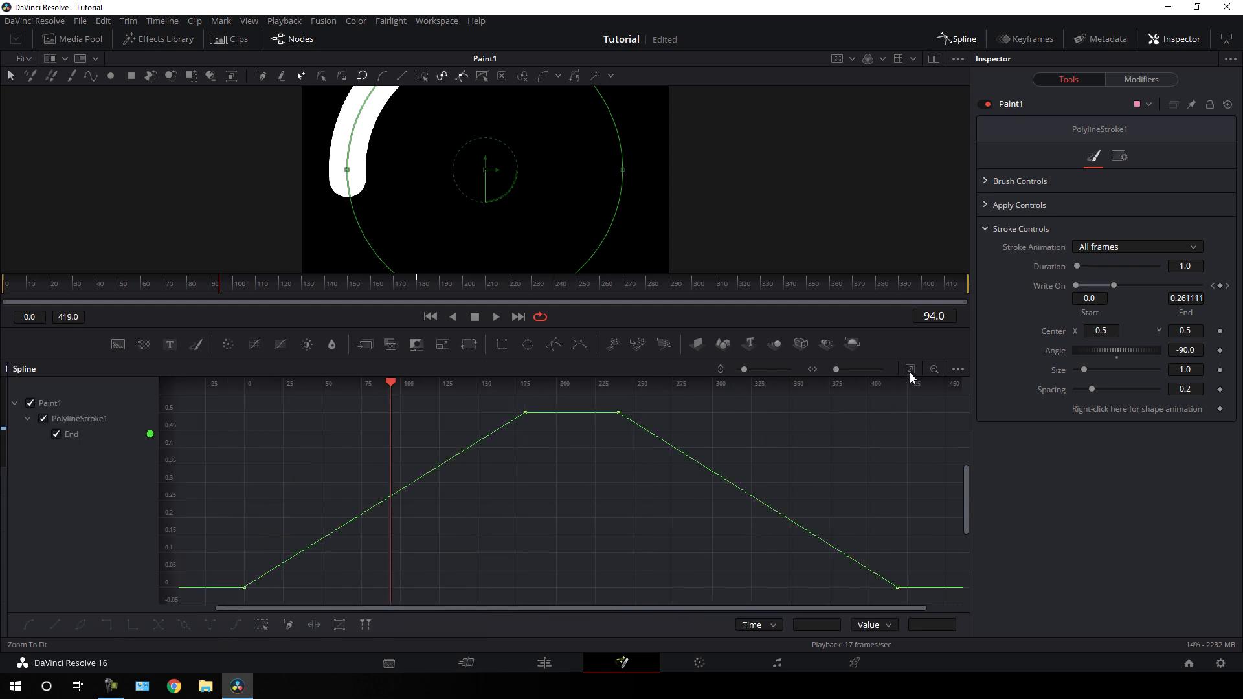
drag(931, 397, 224, 600)
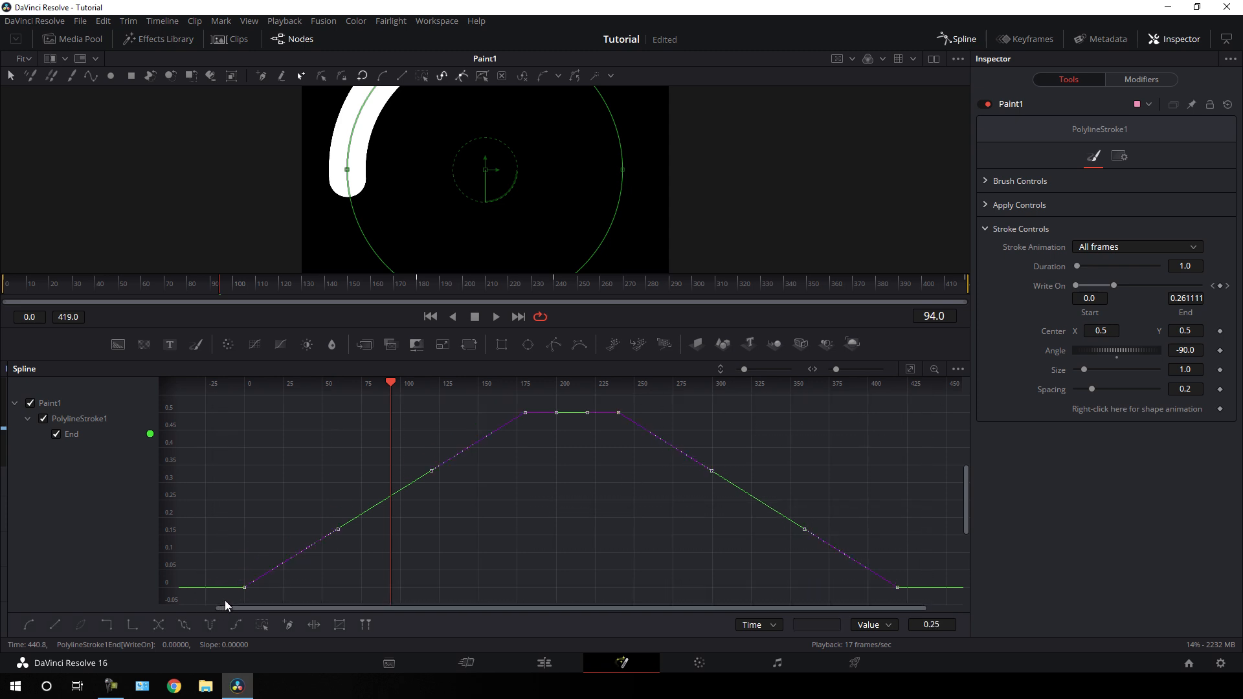
click(30, 624)
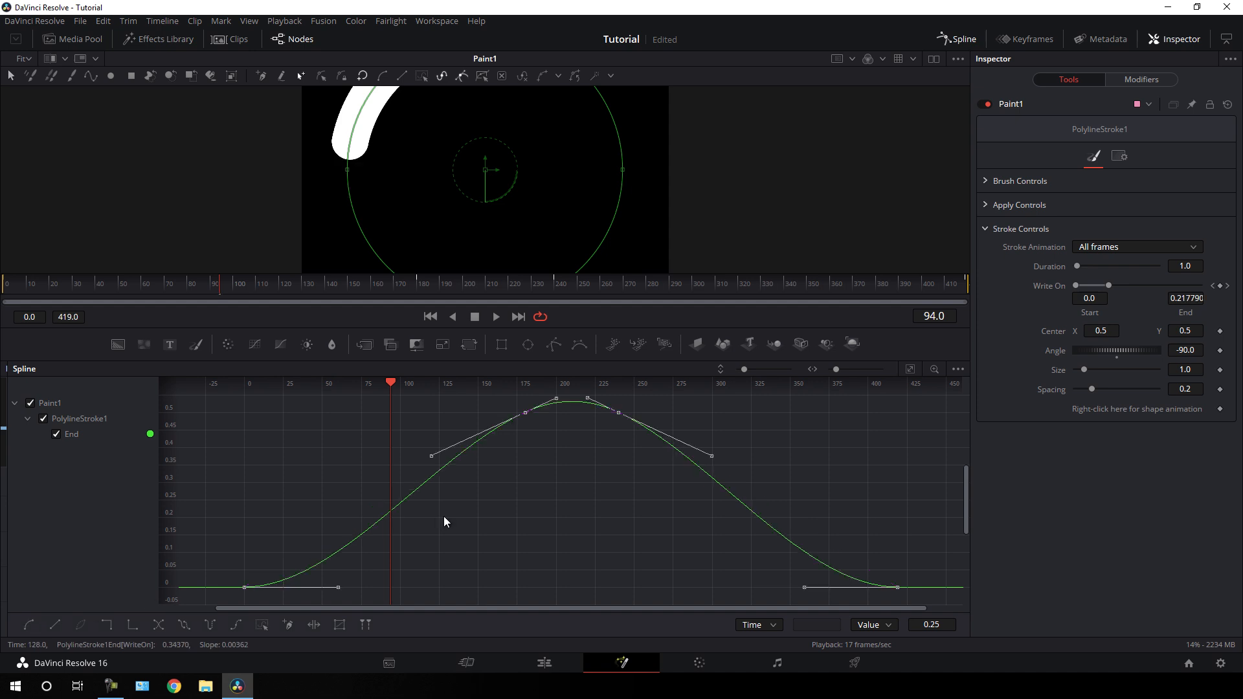
Stretch the outer handles of the curve's two 0.5 keyframes horizontally to about frames 0 and 418, then close the Spline editor and play the animation.
mouse_move(391, 383)
mouse_down()
mouse_move(203, 403)
mouse_move(255, 418)
mouse_move(244, 419)
mouse_up()
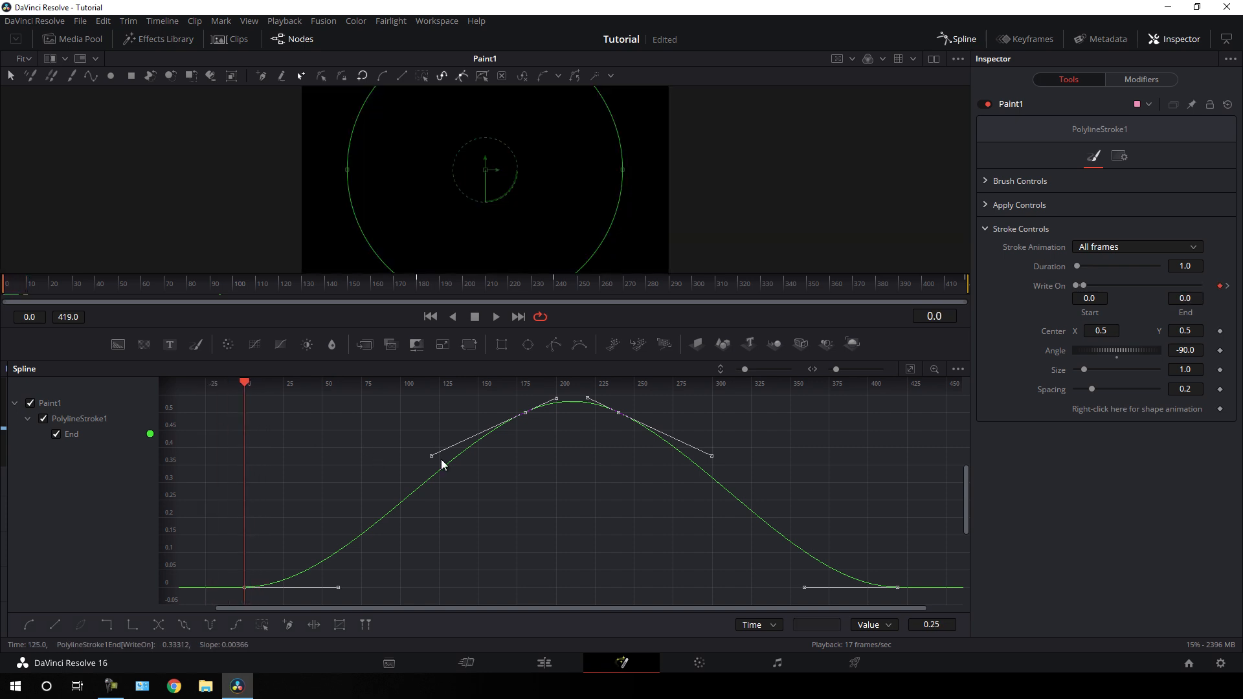
drag(428, 458, 895, 476)
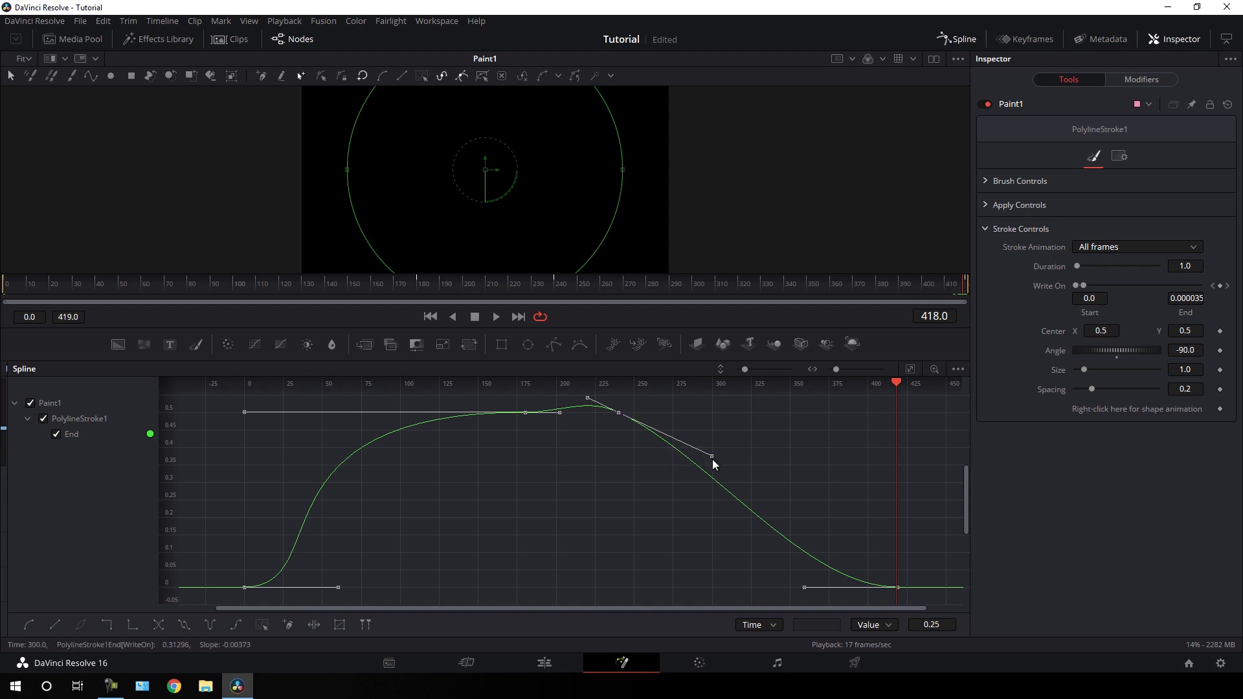
drag(712, 459, 894, 418)
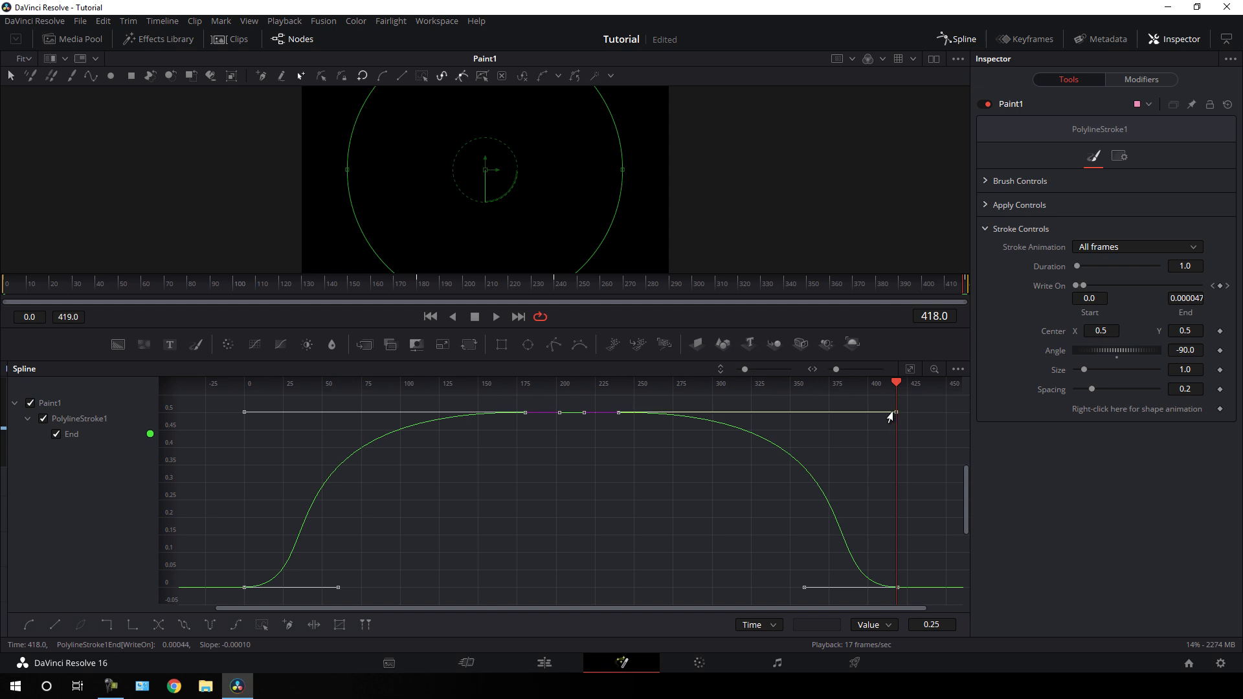
click(963, 43)
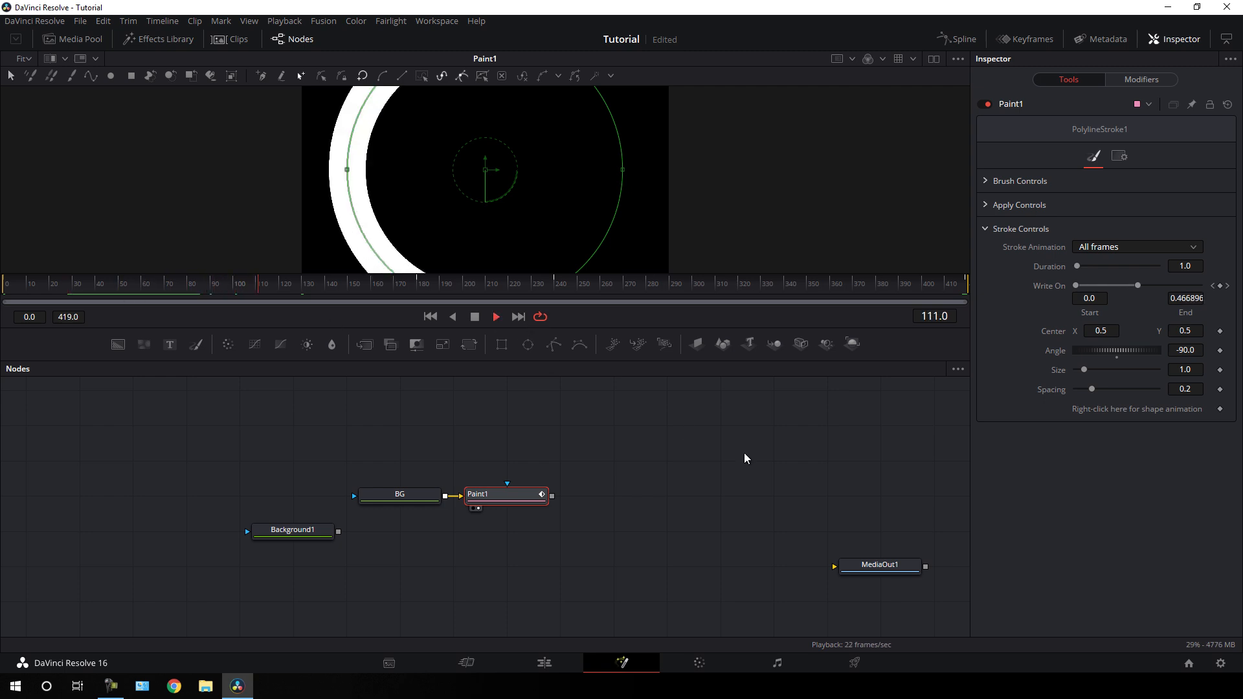
click(475, 317)
Add a Transform node after Paint1, show it in the viewer, and flip the image vertically.
click(633, 501)
click(520, 498)
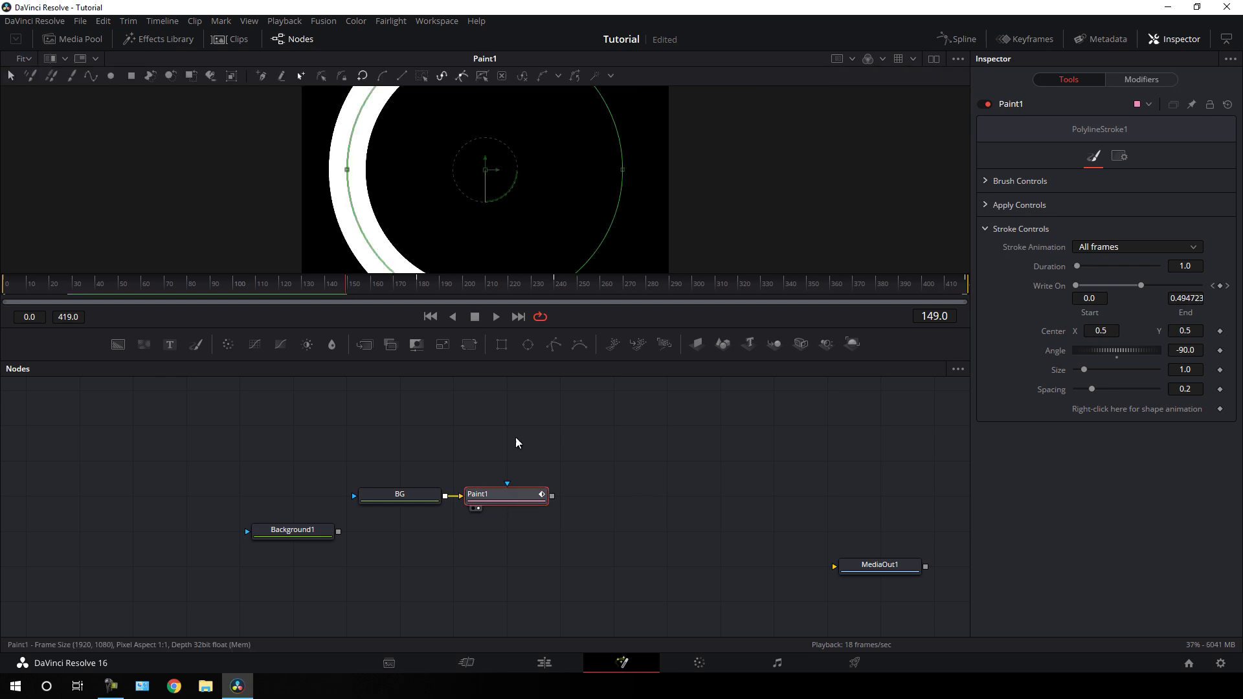
click(471, 346)
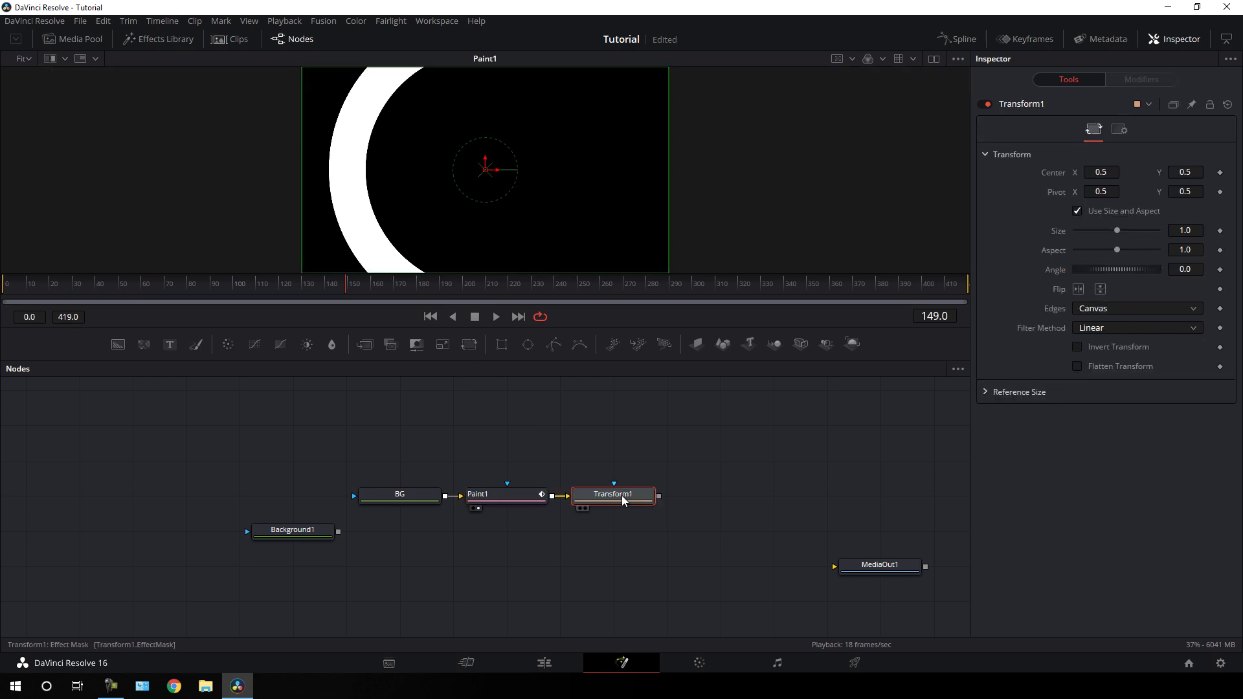
drag(620, 505, 616, 133)
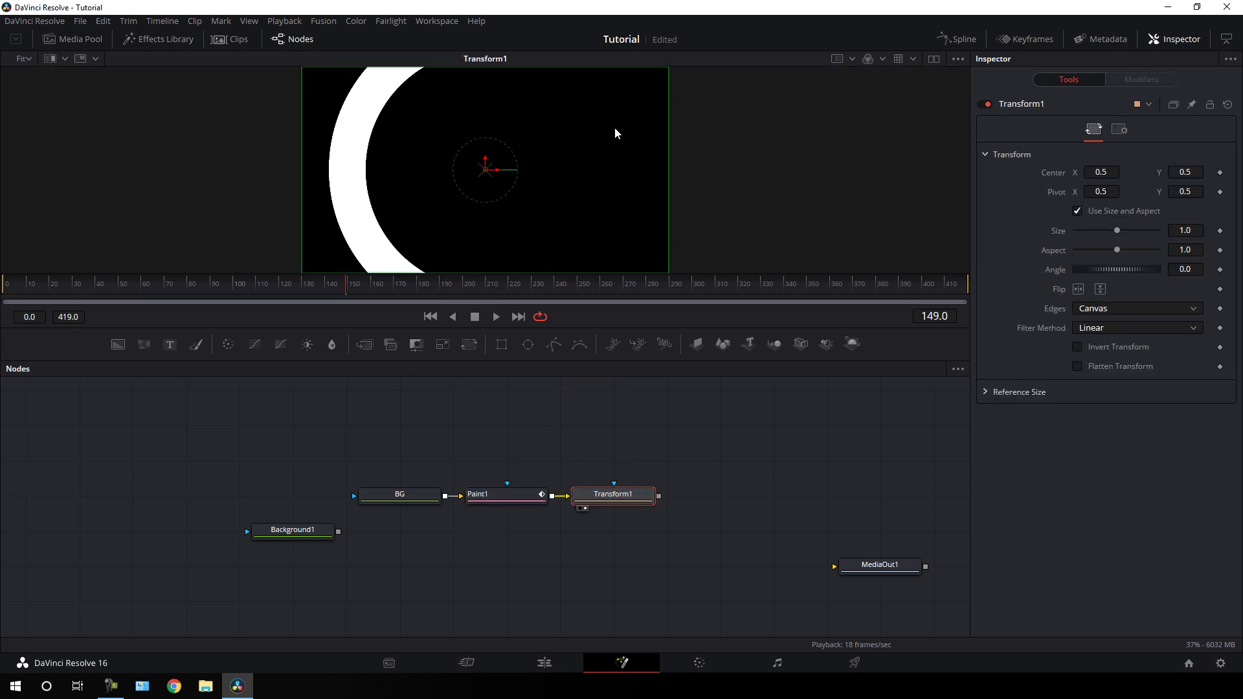
drag(634, 499, 635, 464)
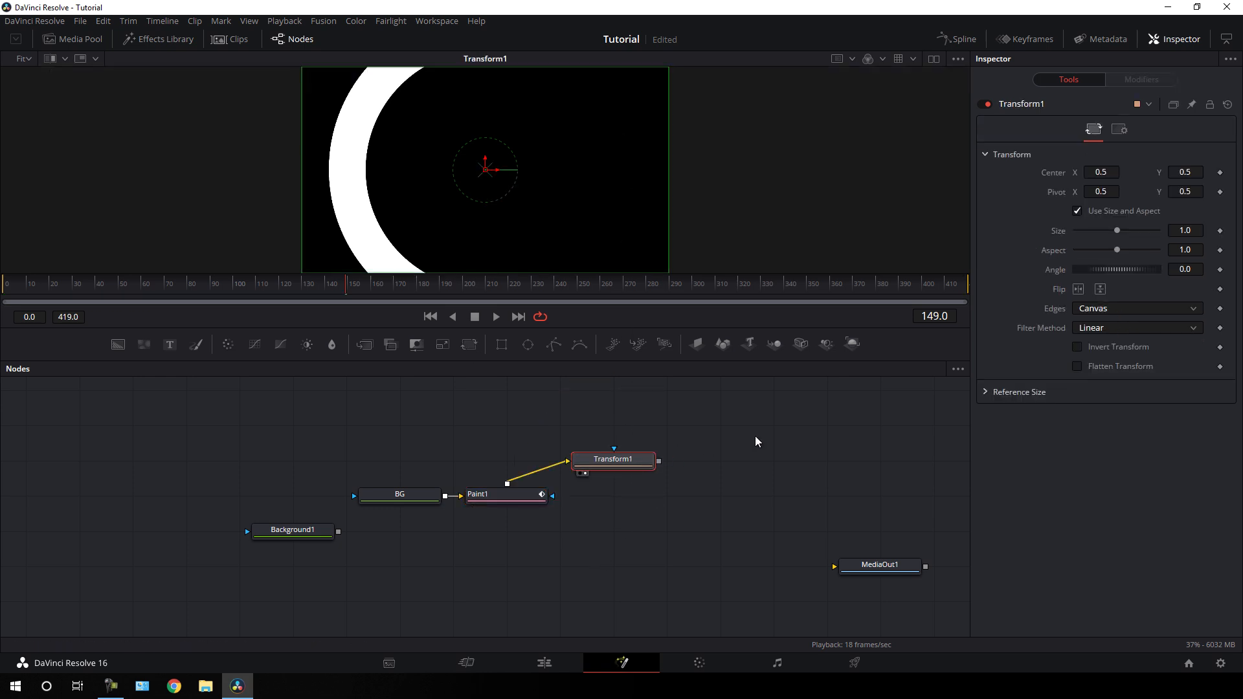
click(1103, 294)
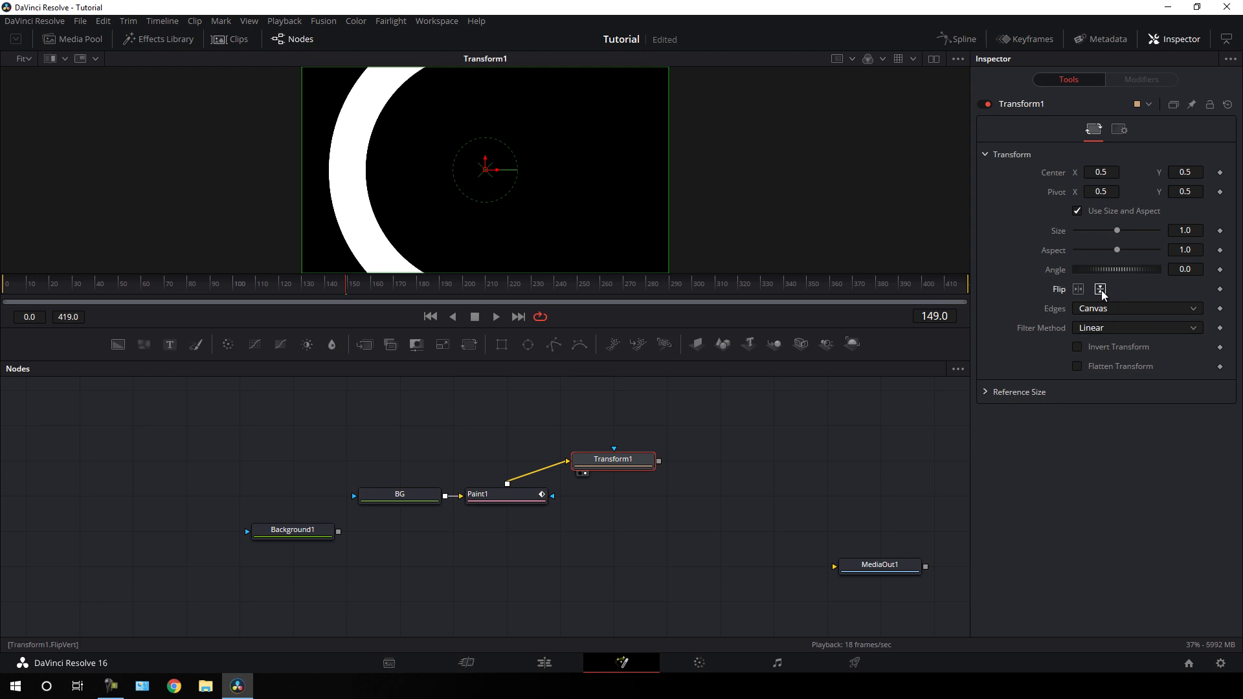
drag(341, 285, 116, 293)
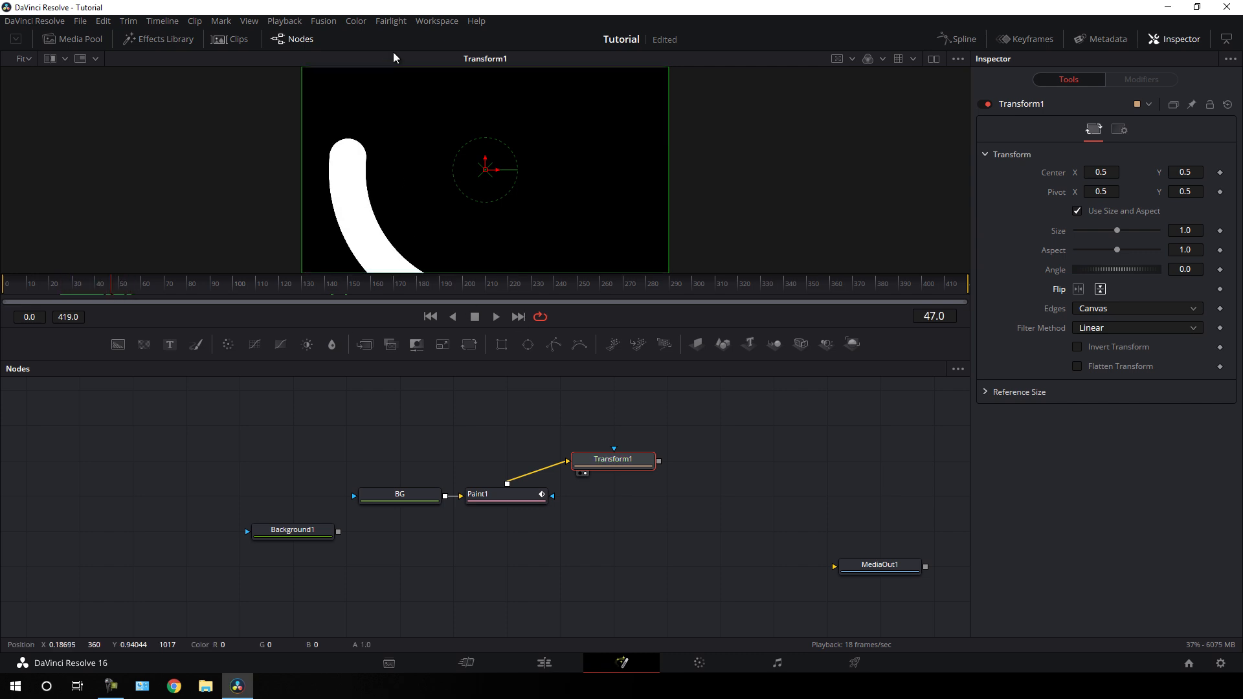
Add a second, unconnected Transform node just below Paint1's level and move Transform1 above Paint1's level.
drag(685, 477, 660, 464)
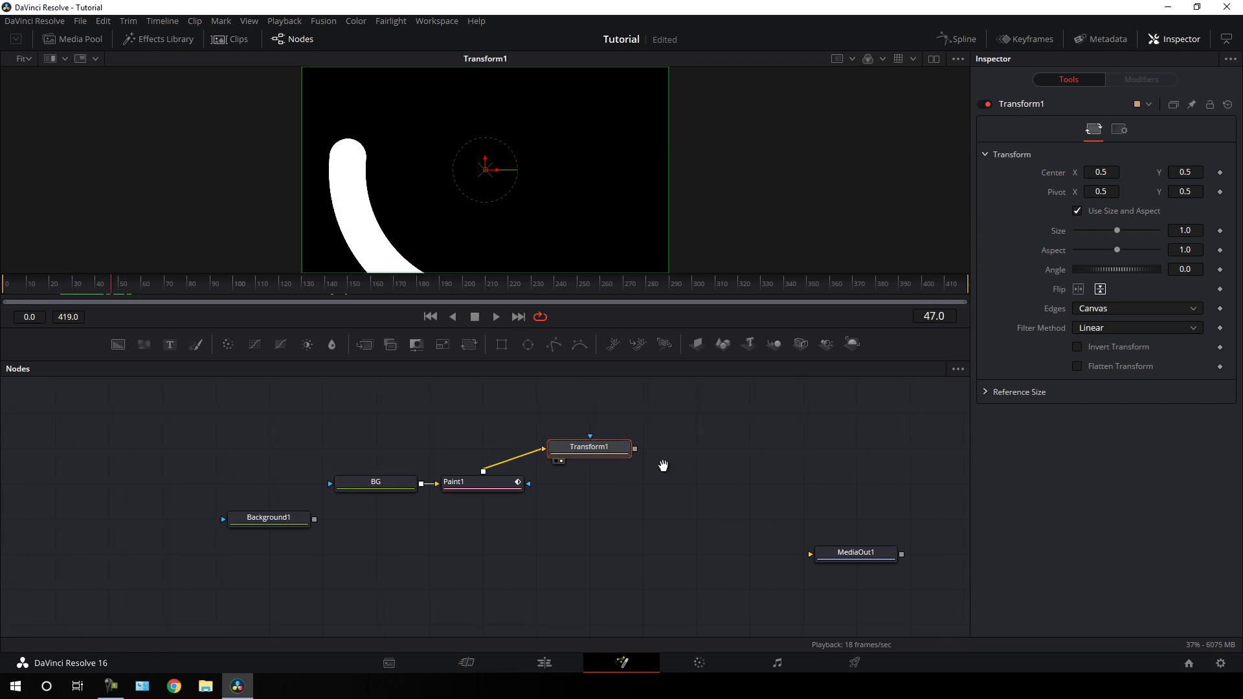
click(668, 468)
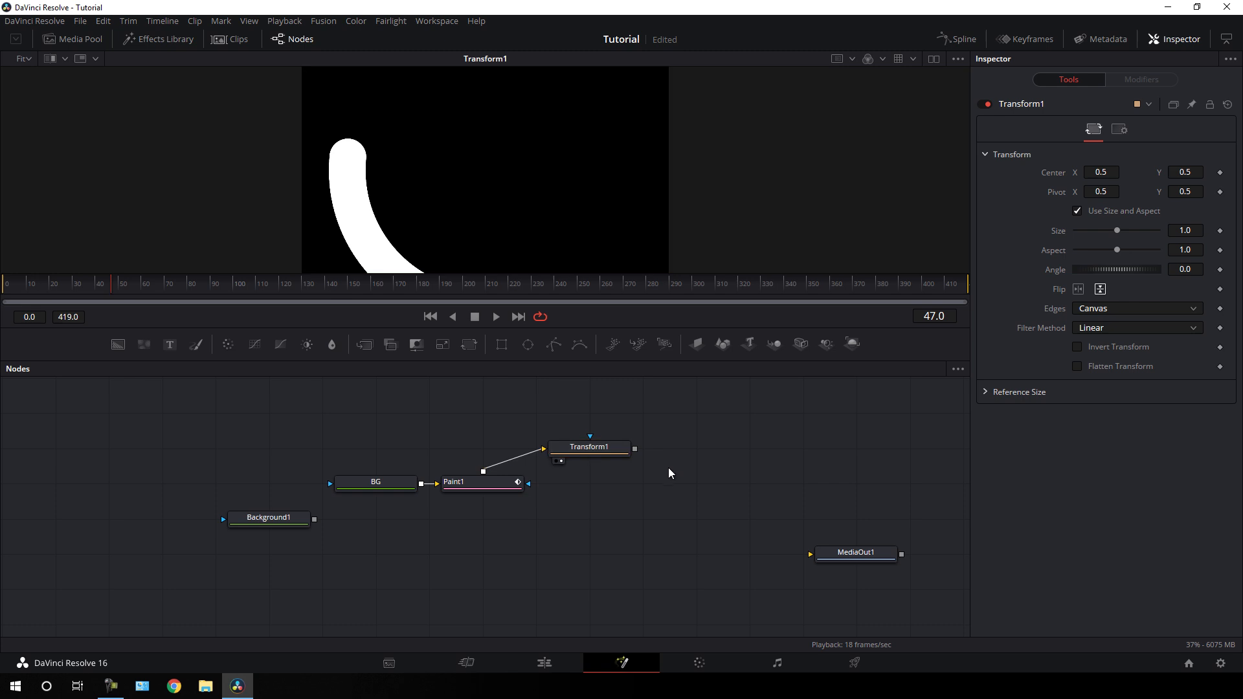
click(471, 346)
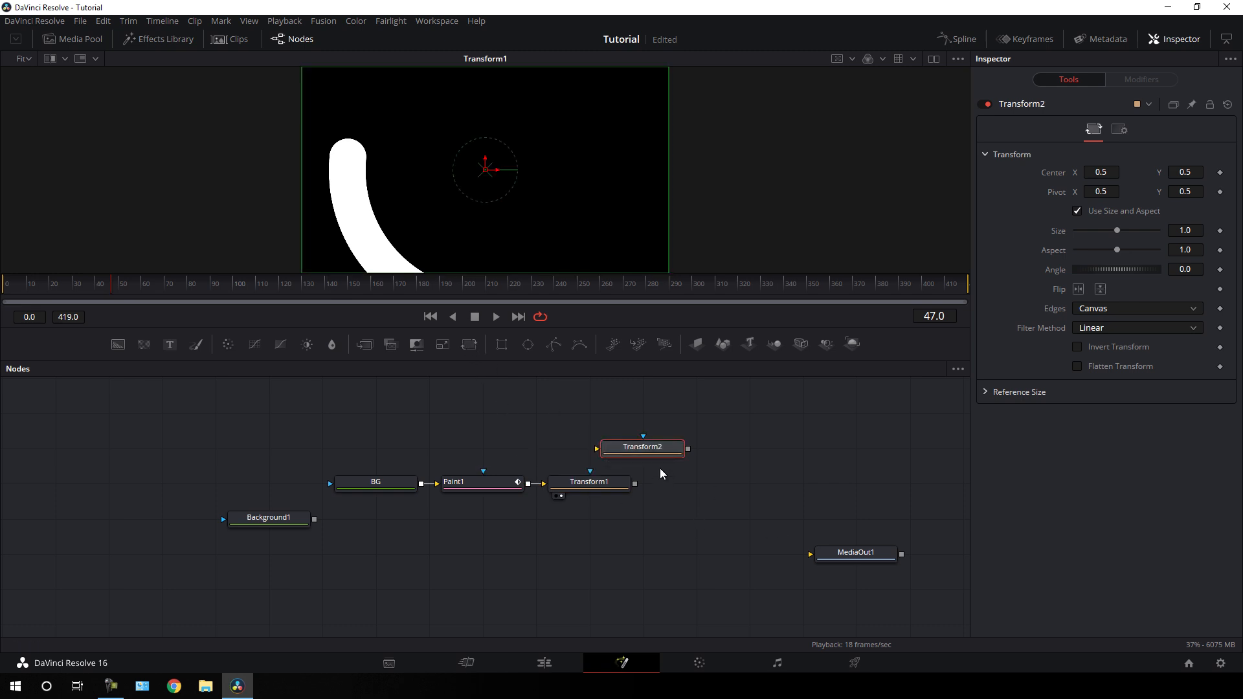
drag(652, 456, 601, 526)
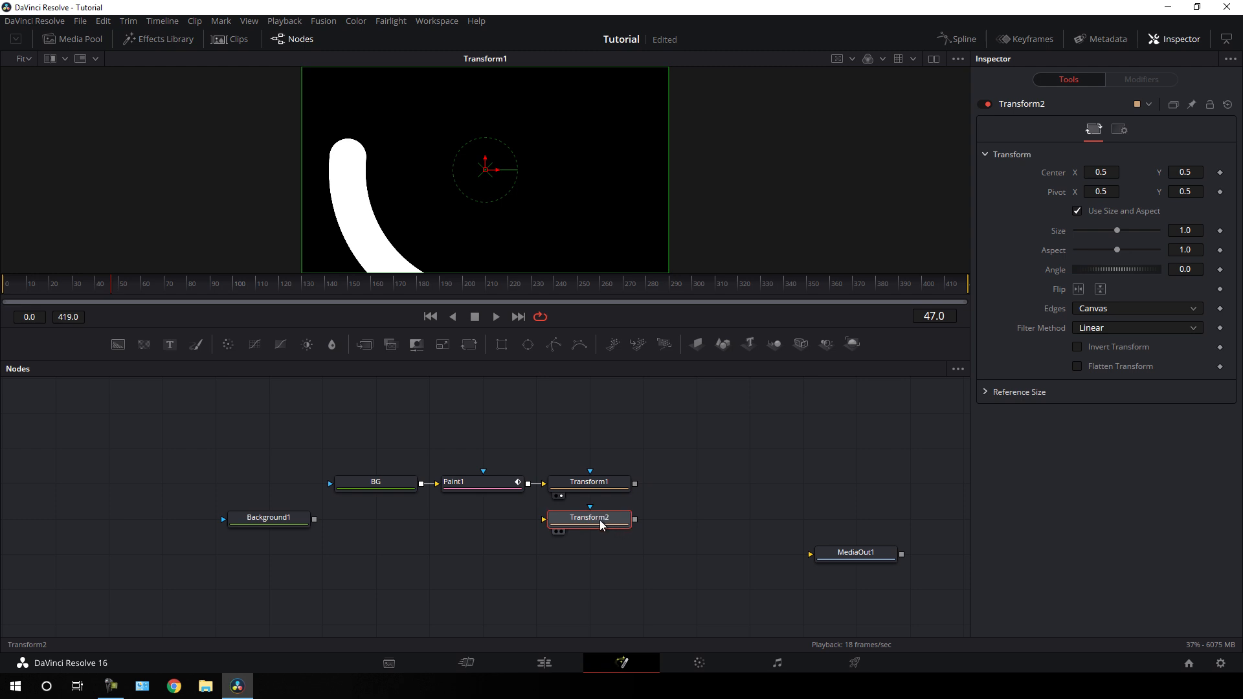
drag(601, 483, 616, 425)
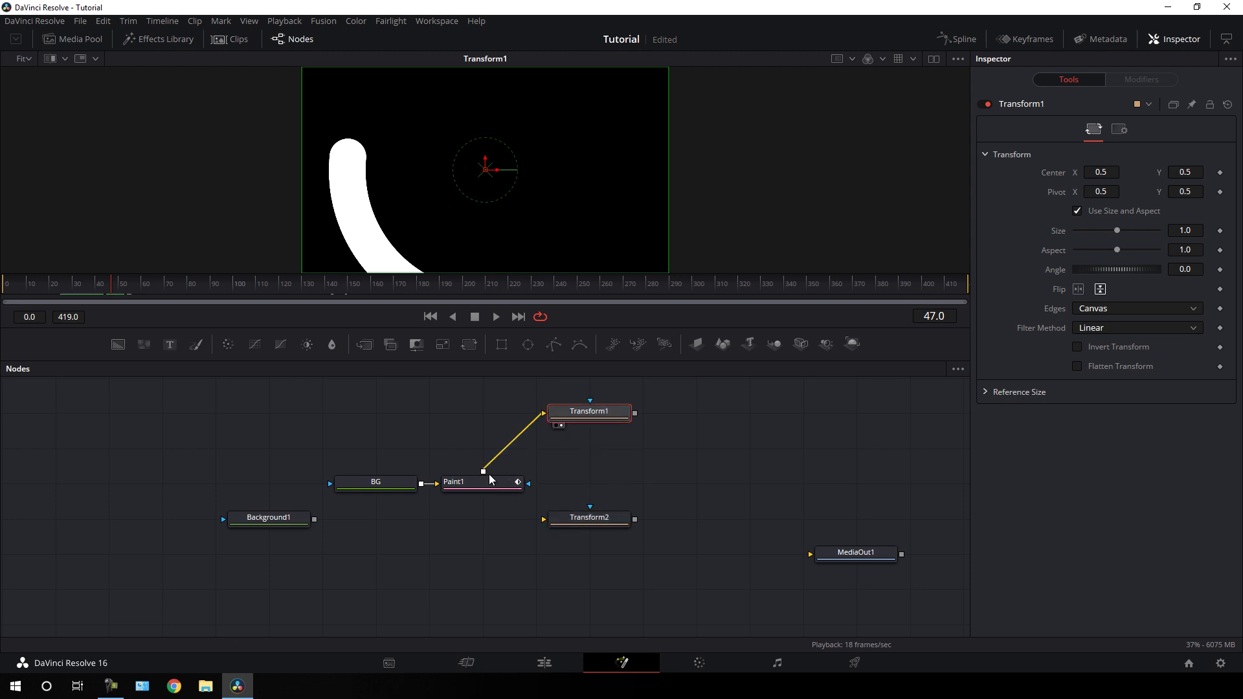
Connect Paint1's output to Transform2 as well, flip Transform2's image horizontally, and compare both Transform nodes in the viewer.
mouse_move(483, 477)
mouse_down()
mouse_move(584, 463)
mouse_move(619, 479)
mouse_move(596, 523)
mouse_move(608, 153)
mouse_up()
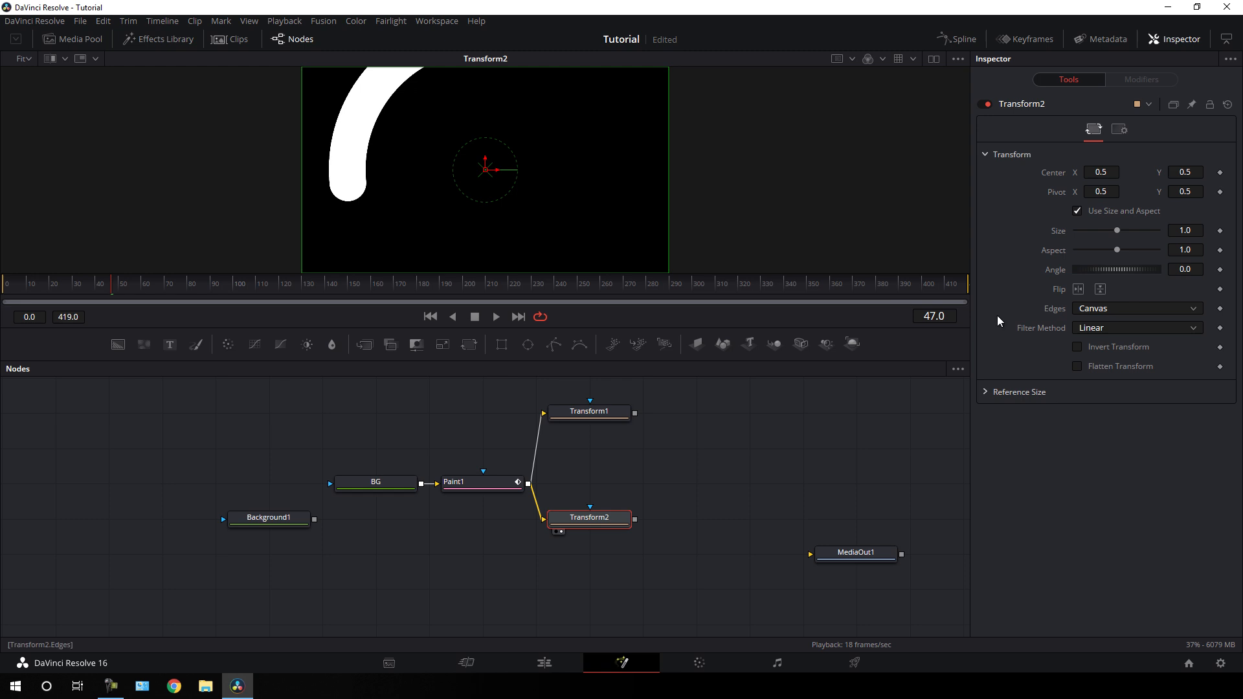
click(1078, 290)
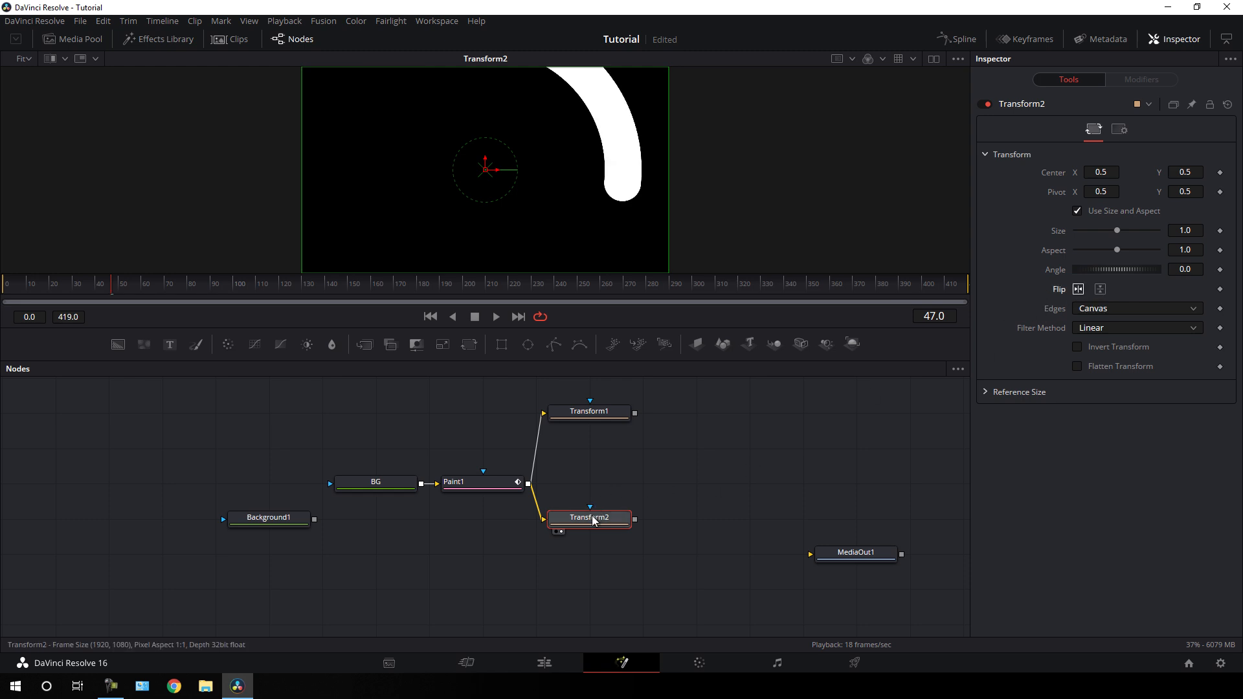
key(1)
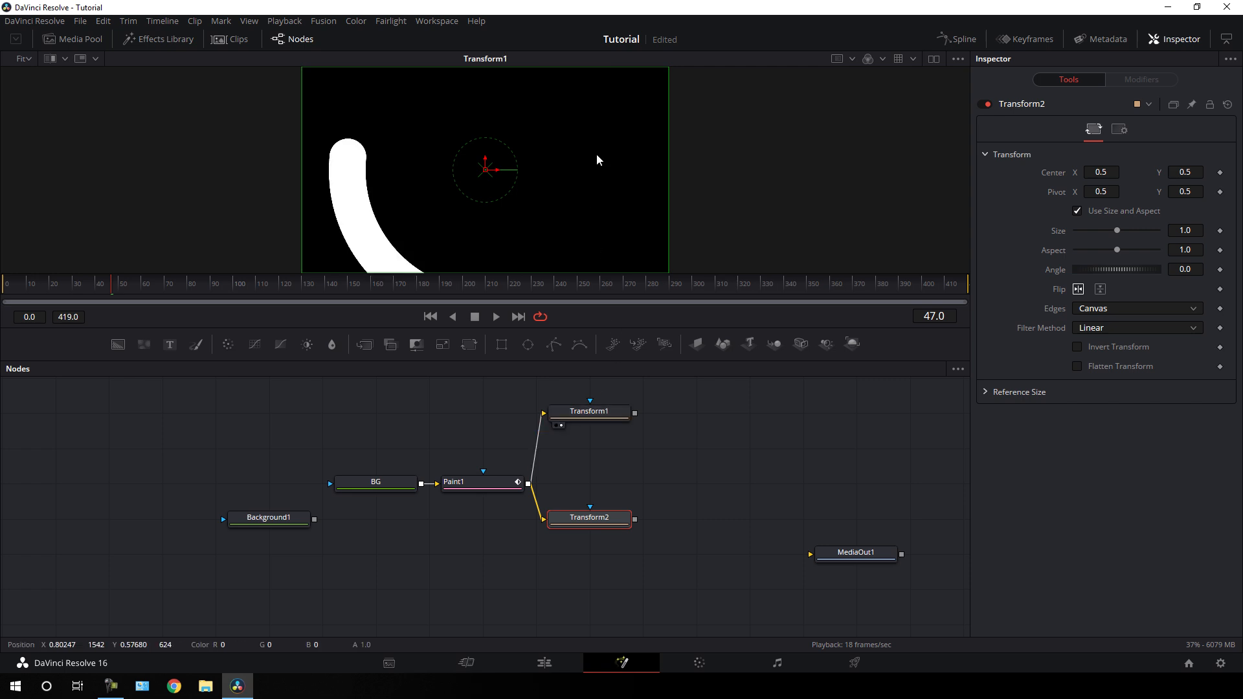
click(658, 437)
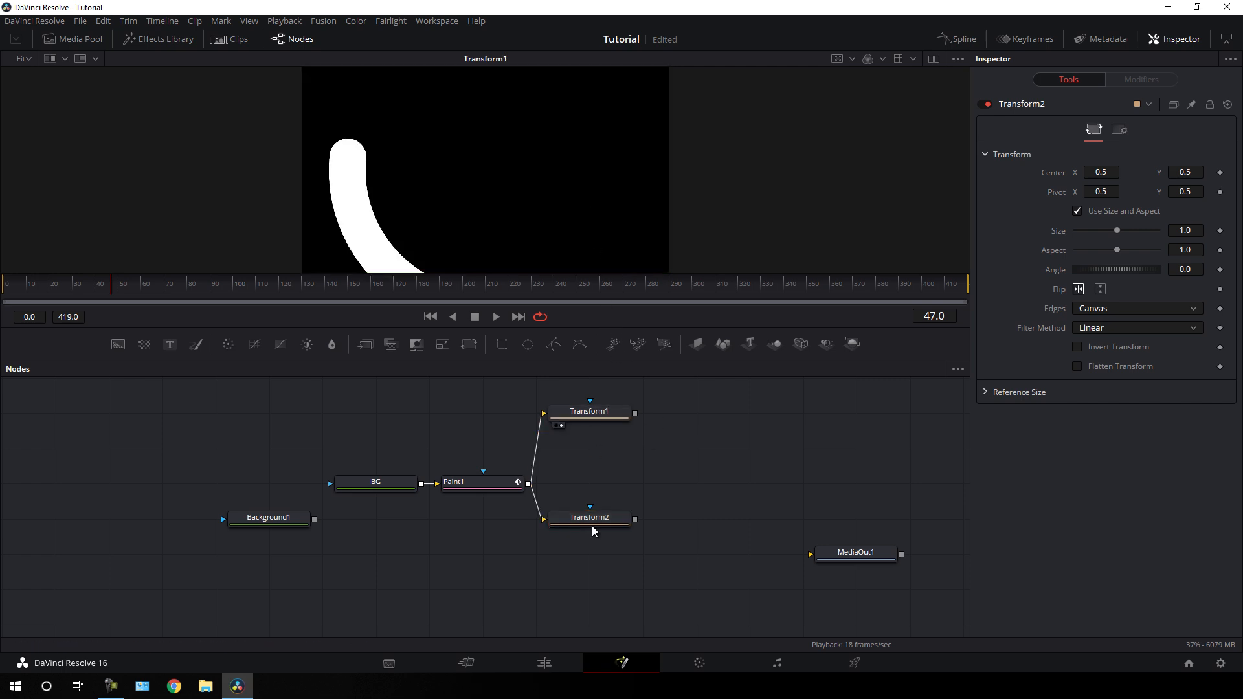
Merge Transform1 as foreground over Transform2, show the merge in the viewer, and stack the three nodes closely in one column.
drag(635, 413, 667, 392)
drag(691, 455, 643, 211)
drag(710, 480, 605, 480)
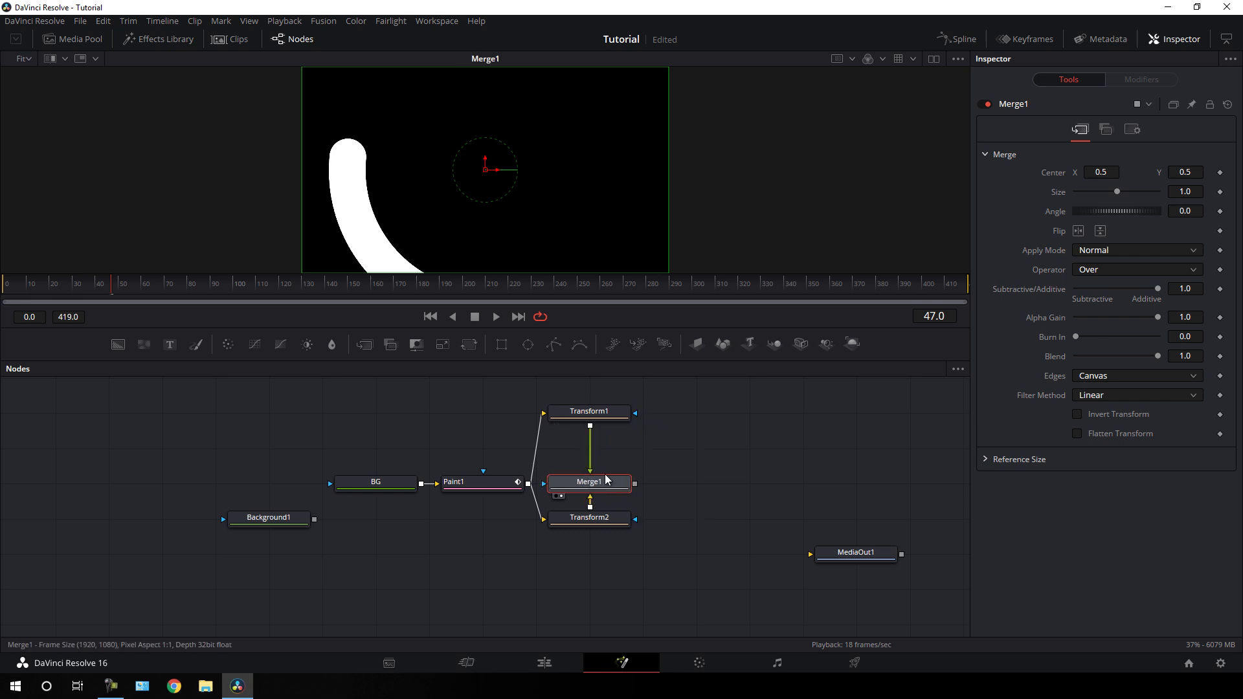
drag(629, 409, 617, 449)
click(622, 451)
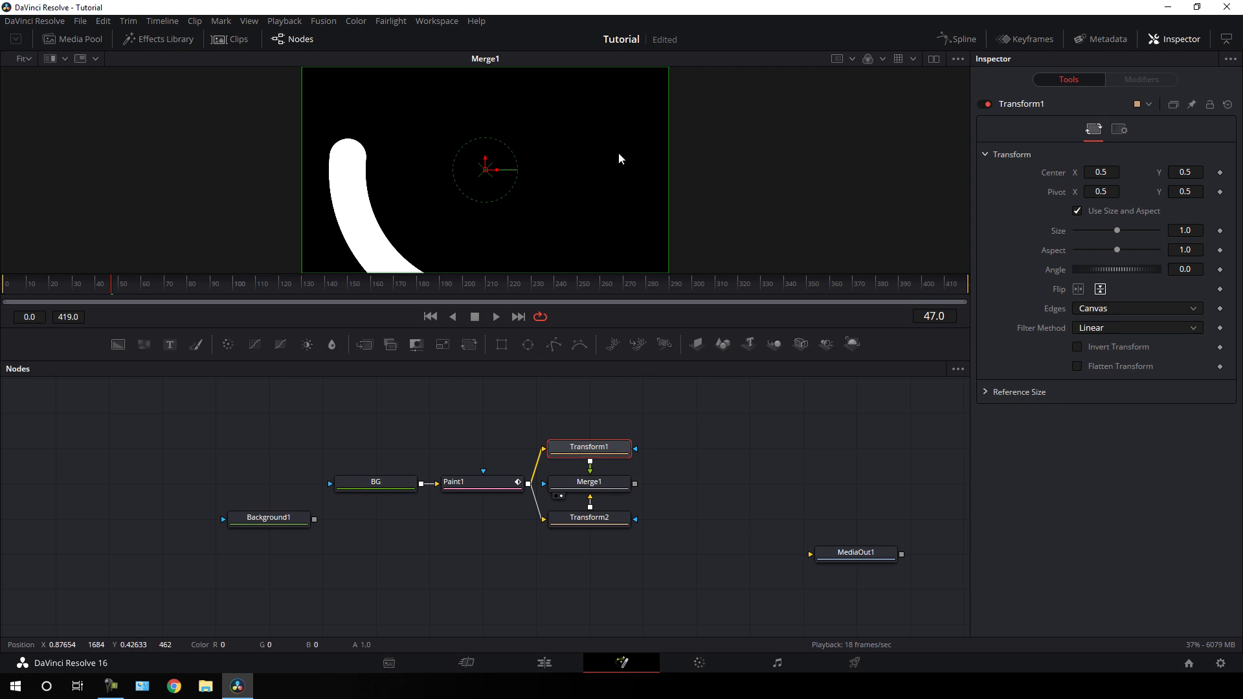
Set the BG node's alpha to 0 and scrub the merged strokes to frame 126.
click(379, 484)
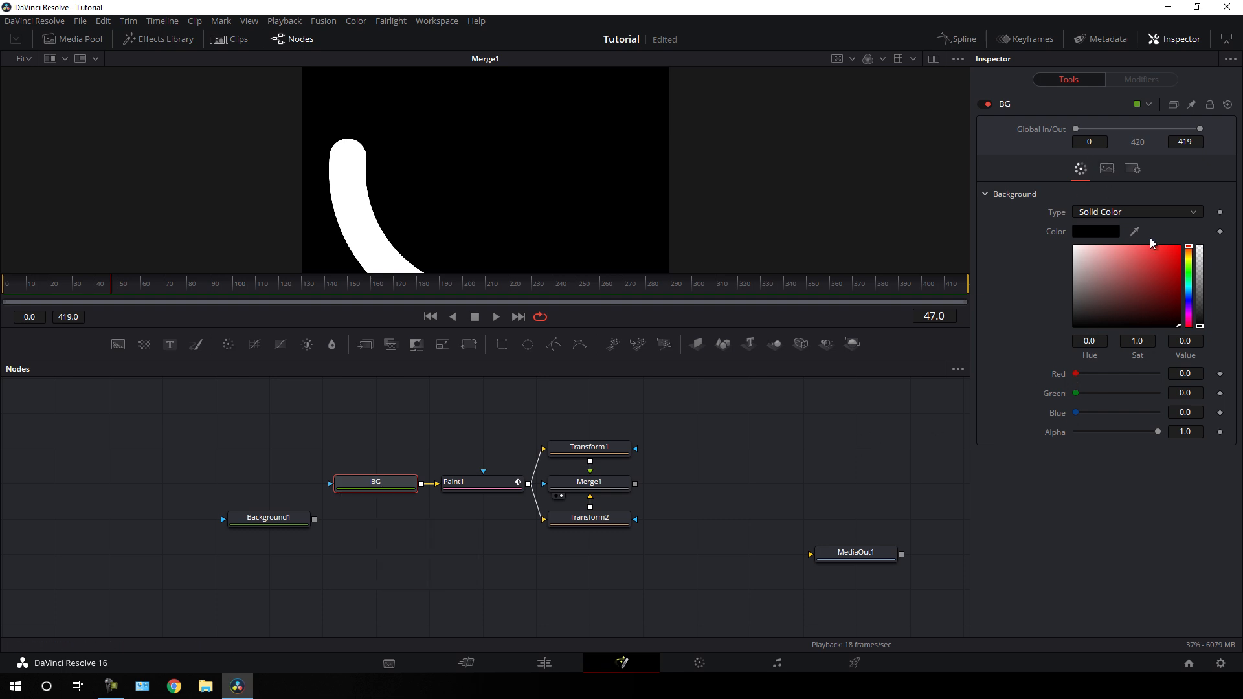
drag(1158, 433, 976, 437)
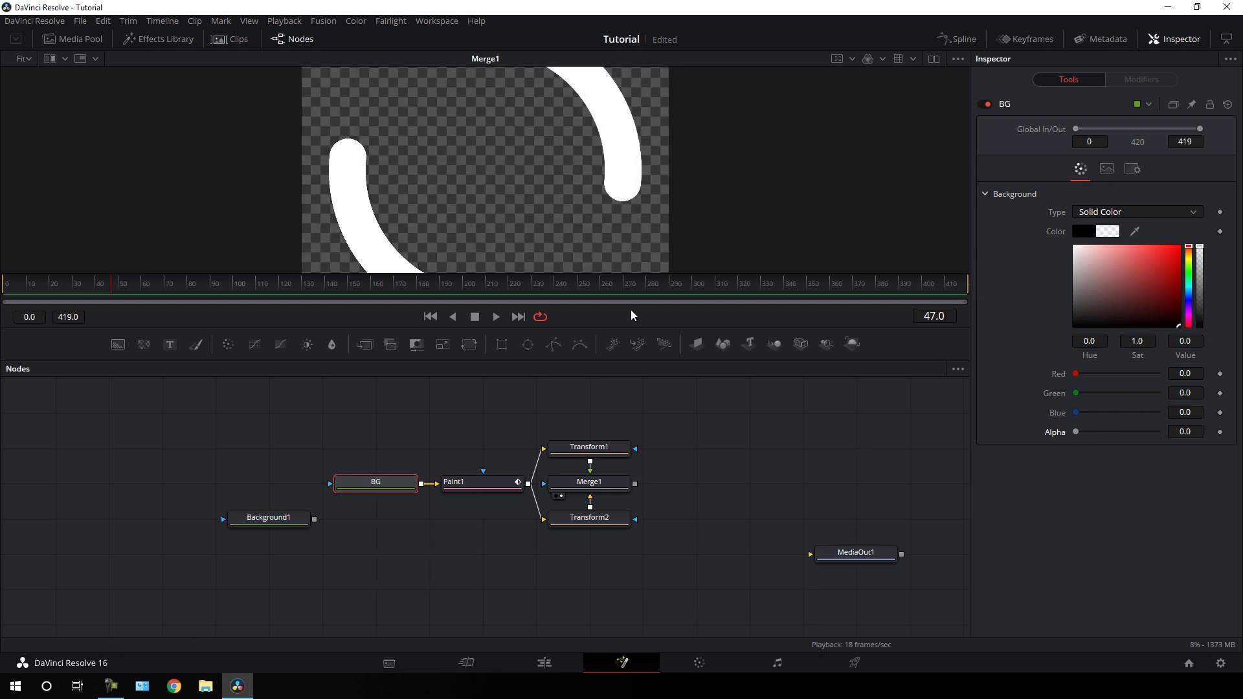
drag(401, 291, 294, 312)
Move Background1 beside MediaOut1 and add an unconnected Merge node to the right of Merge1.
drag(712, 469, 608, 455)
drag(169, 513, 490, 548)
drag(412, 552, 588, 554)
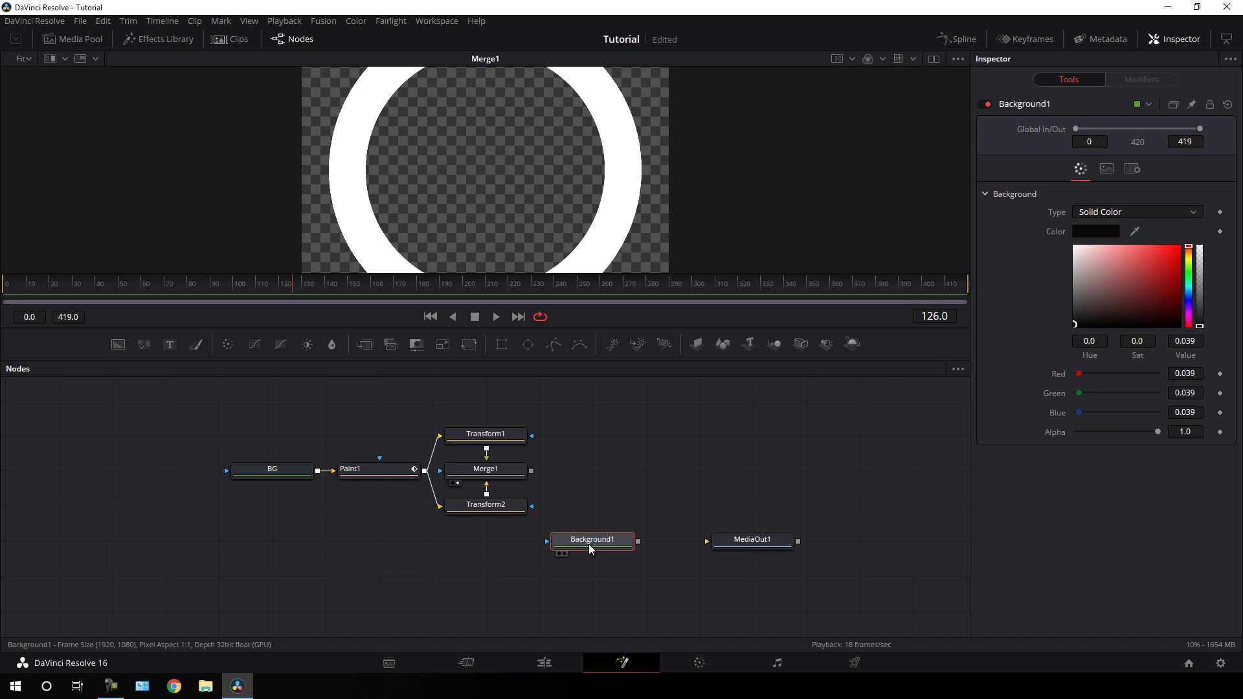
click(610, 457)
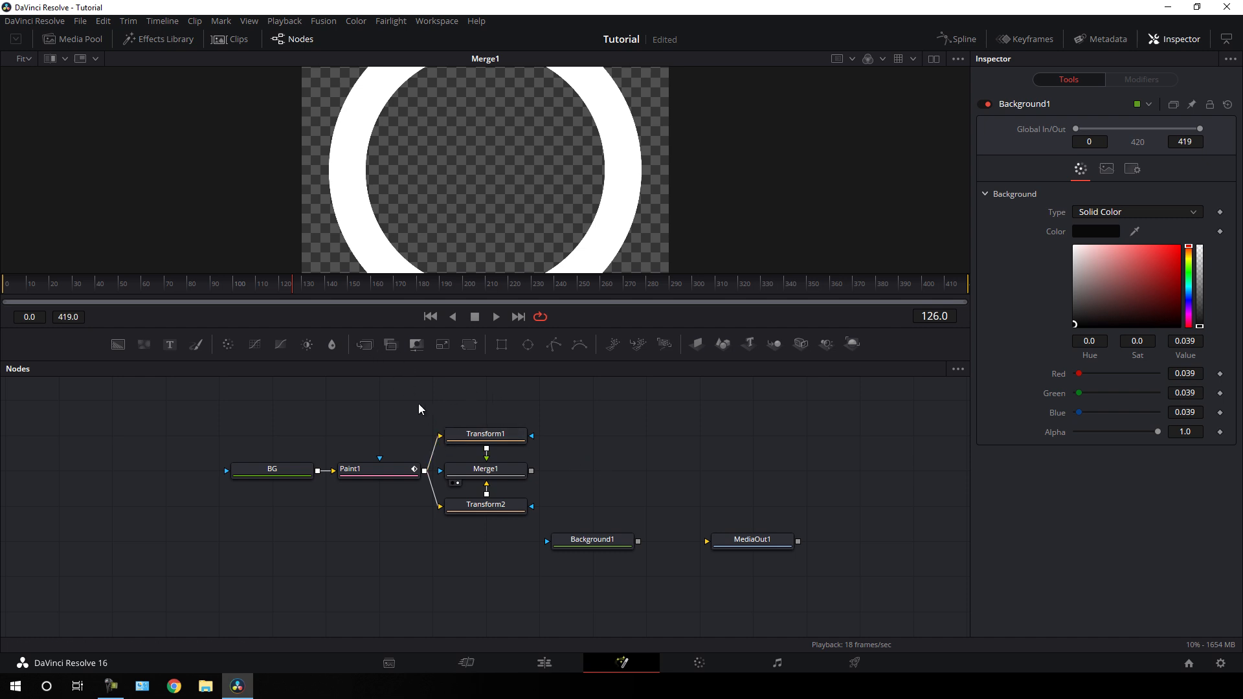
click(363, 344)
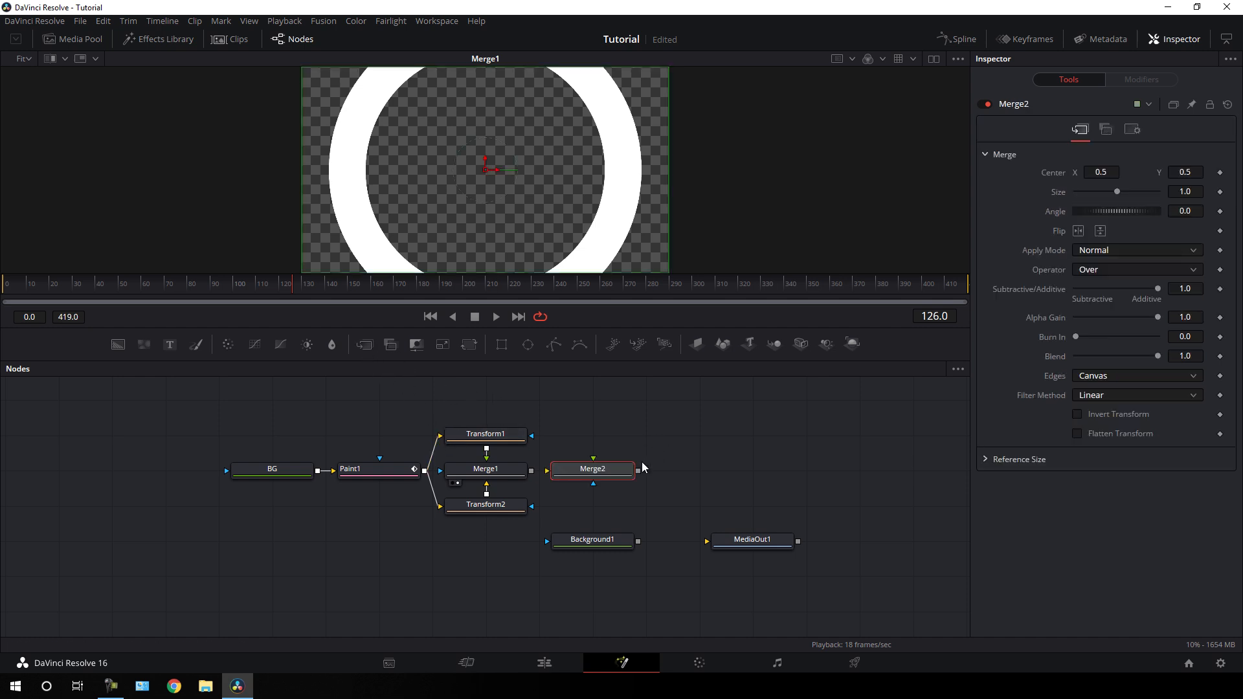
drag(586, 470, 640, 472)
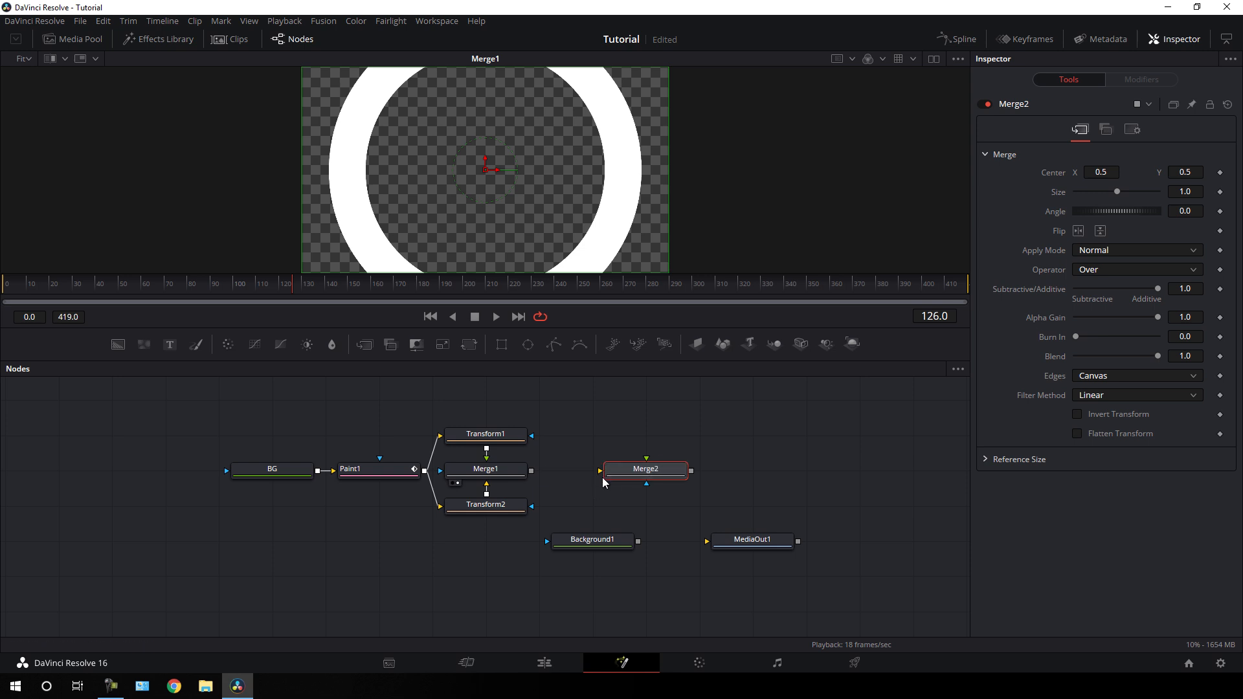
mouse_move(601, 477)
mouse_down()
mouse_move(586, 462)
mouse_move(595, 473)
mouse_up()
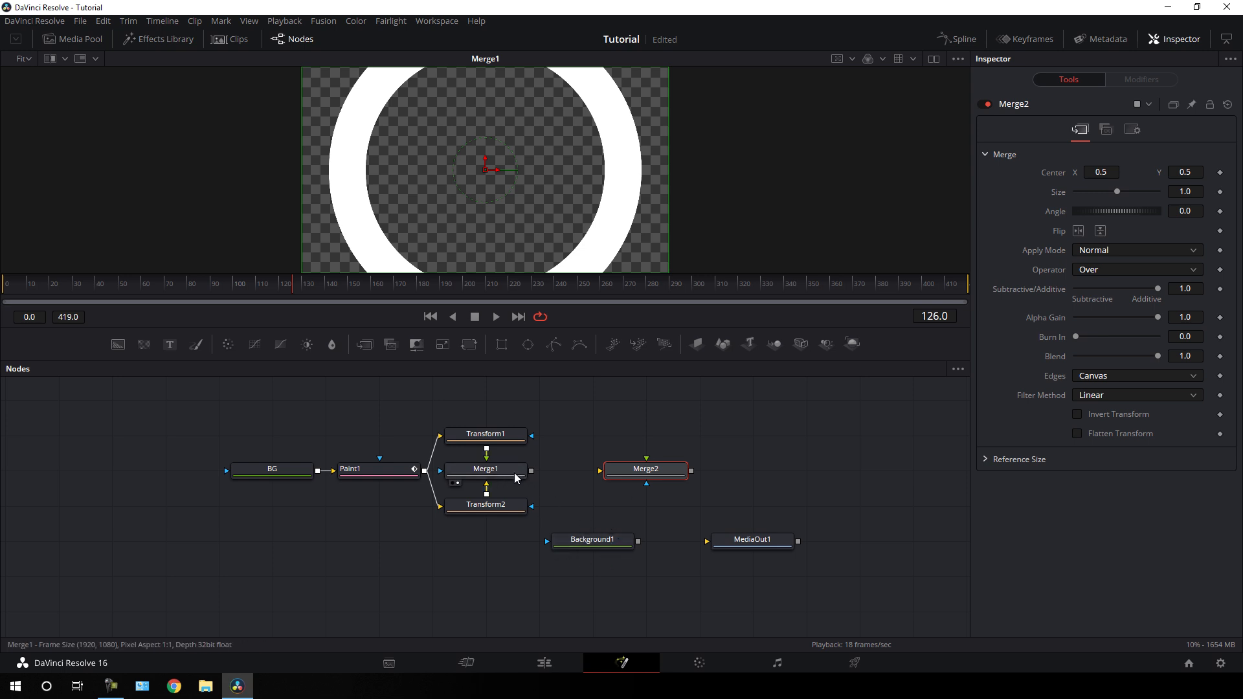
Connect Merge1 as foreground and Background1 as background of Merge2, align Merge2 above Background1, and show it in the viewer.
drag(600, 471, 574, 429)
drag(601, 518, 586, 541)
drag(597, 470, 525, 476)
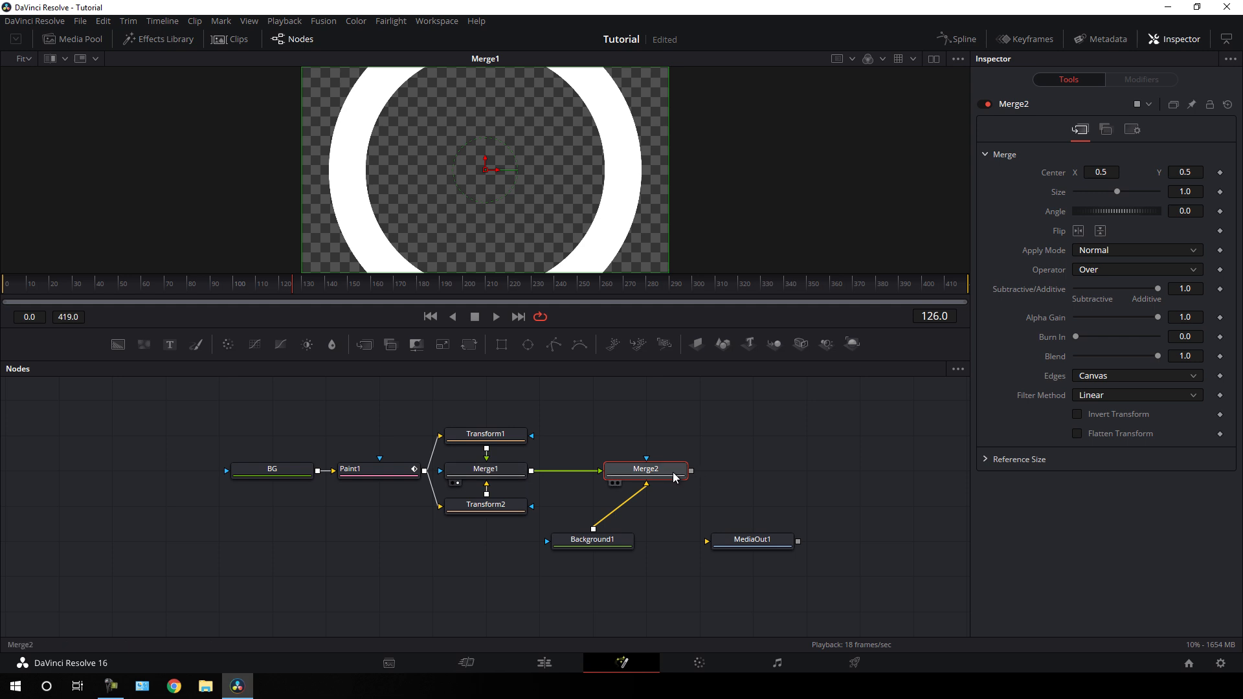
drag(675, 478, 607, 473)
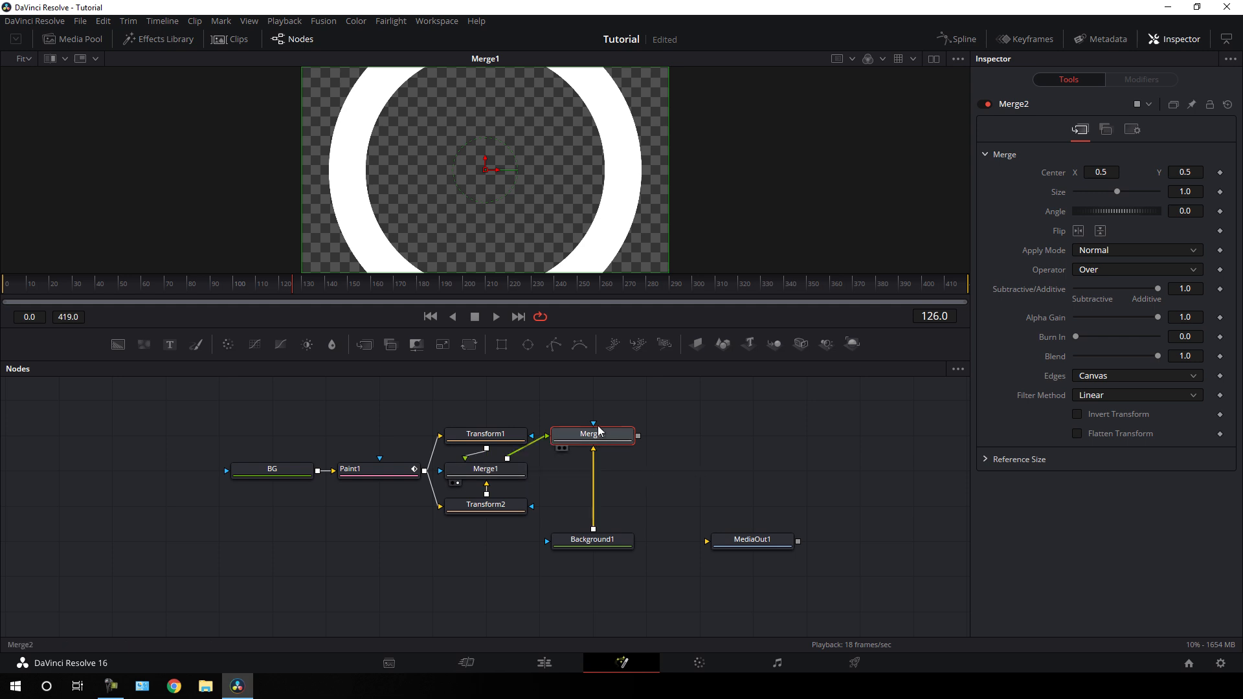
key(1)
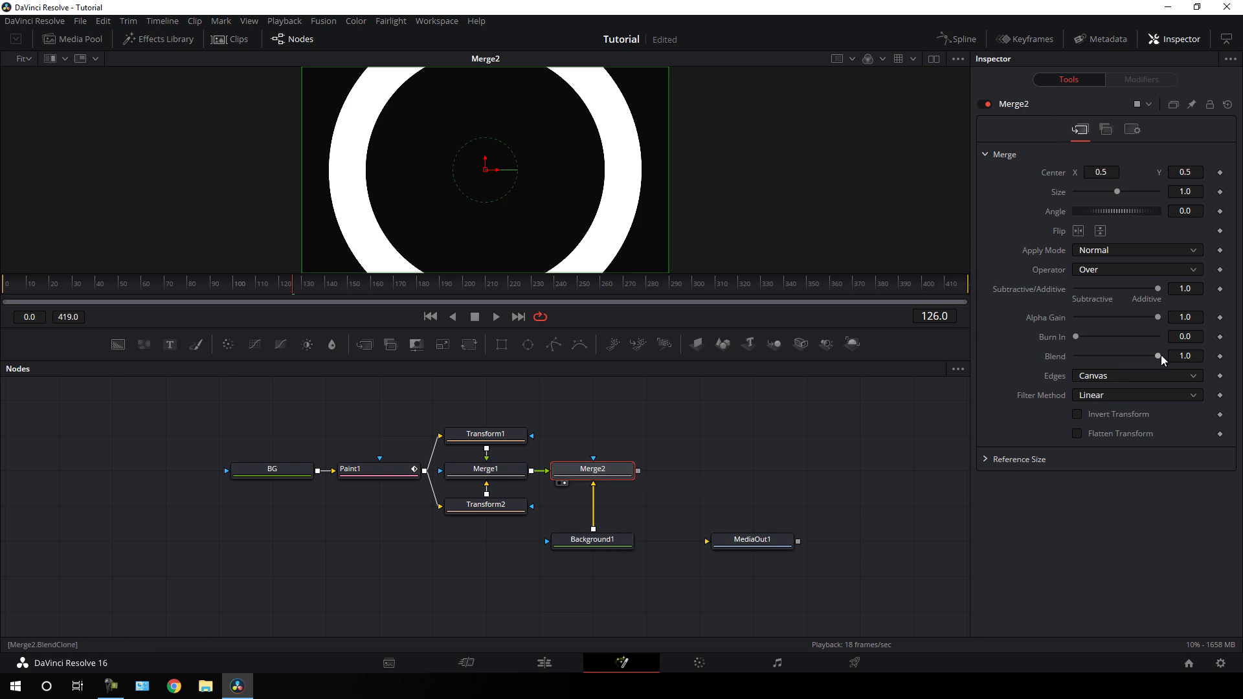
Reduce Merge2's Blend to 0.036 and scrub to frame 92 to check the faint ring.
drag(1159, 356, 1086, 356)
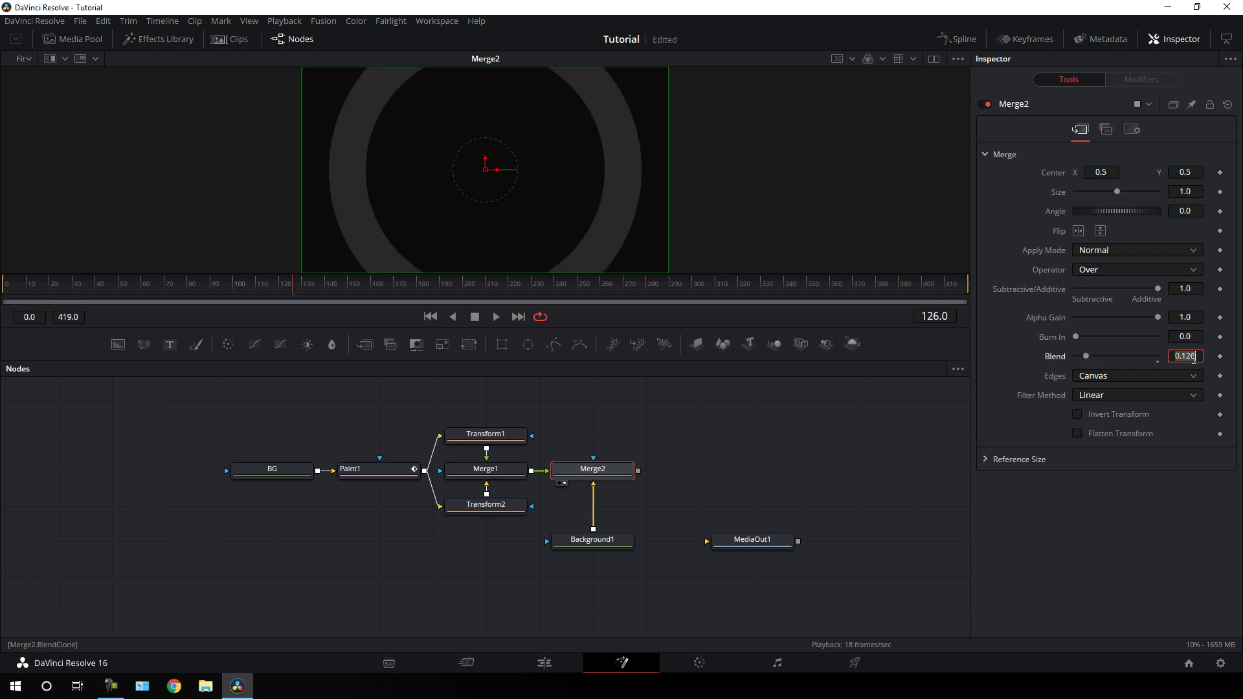
text(0.6)
key(Return)
click(684, 410)
mouse_move(191, 285)
mouse_down()
mouse_move(167, 286)
mouse_move(214, 285)
mouse_up()
Import the photo of the woman in red from the Simple Intro folder on the Desktop into the media pool.
drag(574, 432, 492, 491)
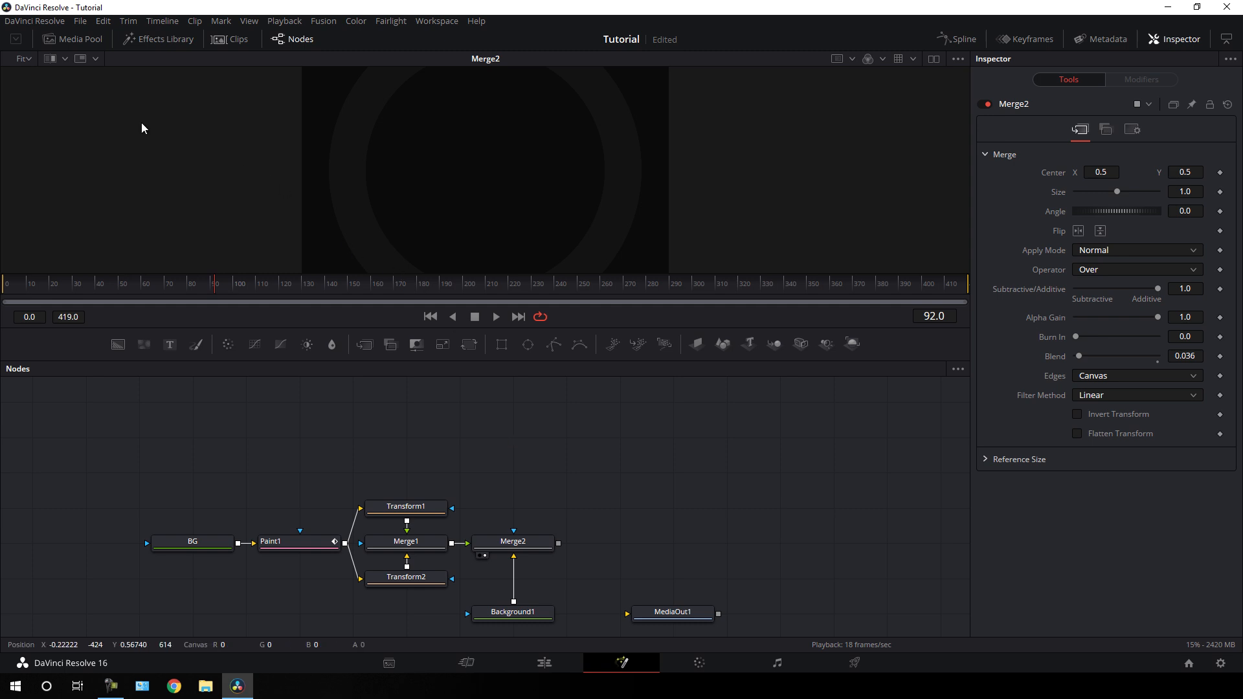
click(81, 40)
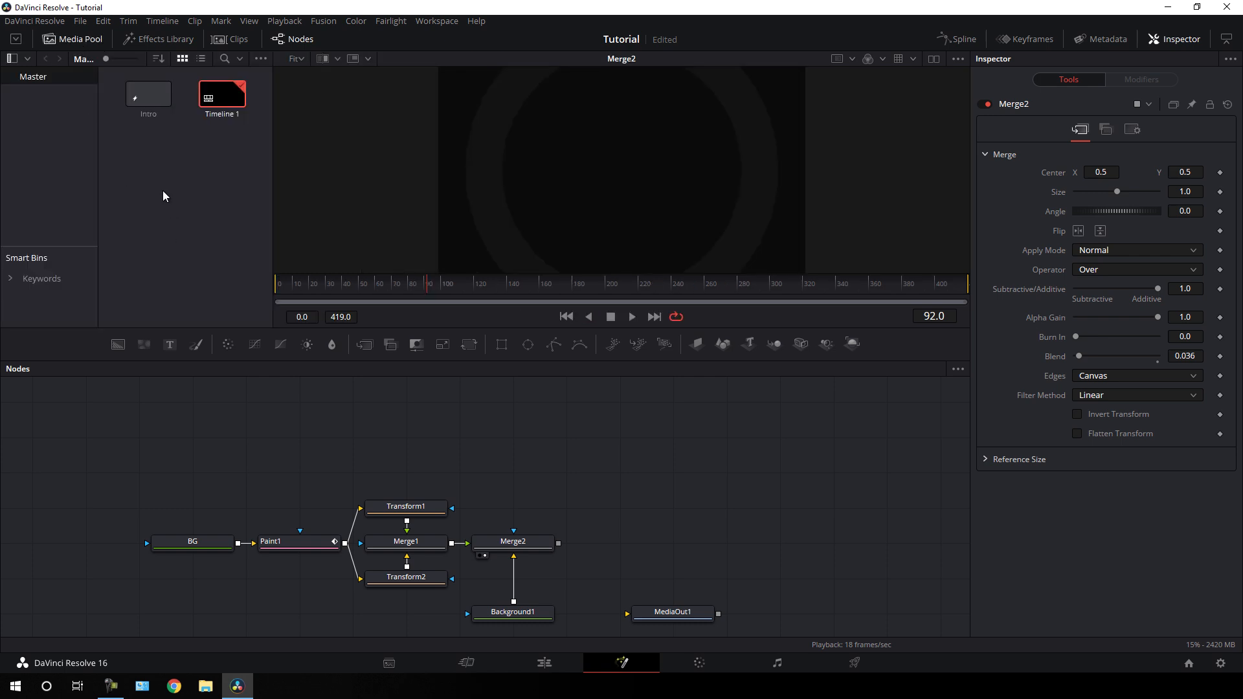
right_click(147, 184)
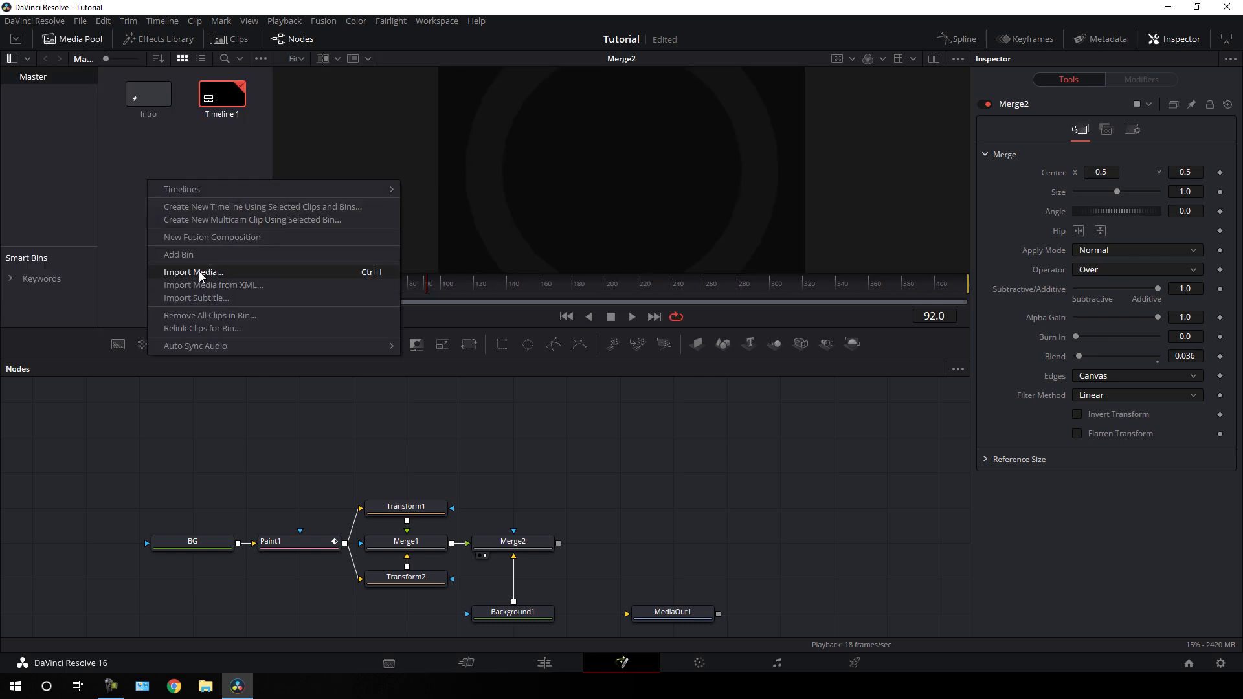
click(200, 273)
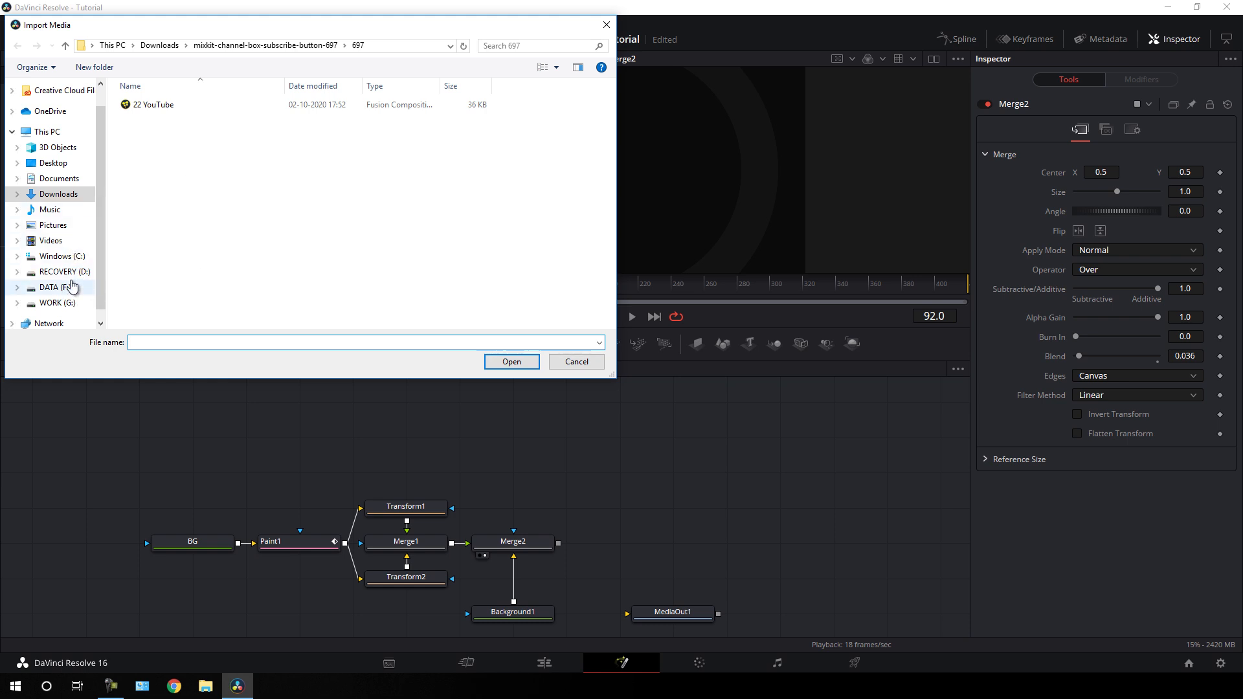
click(58, 165)
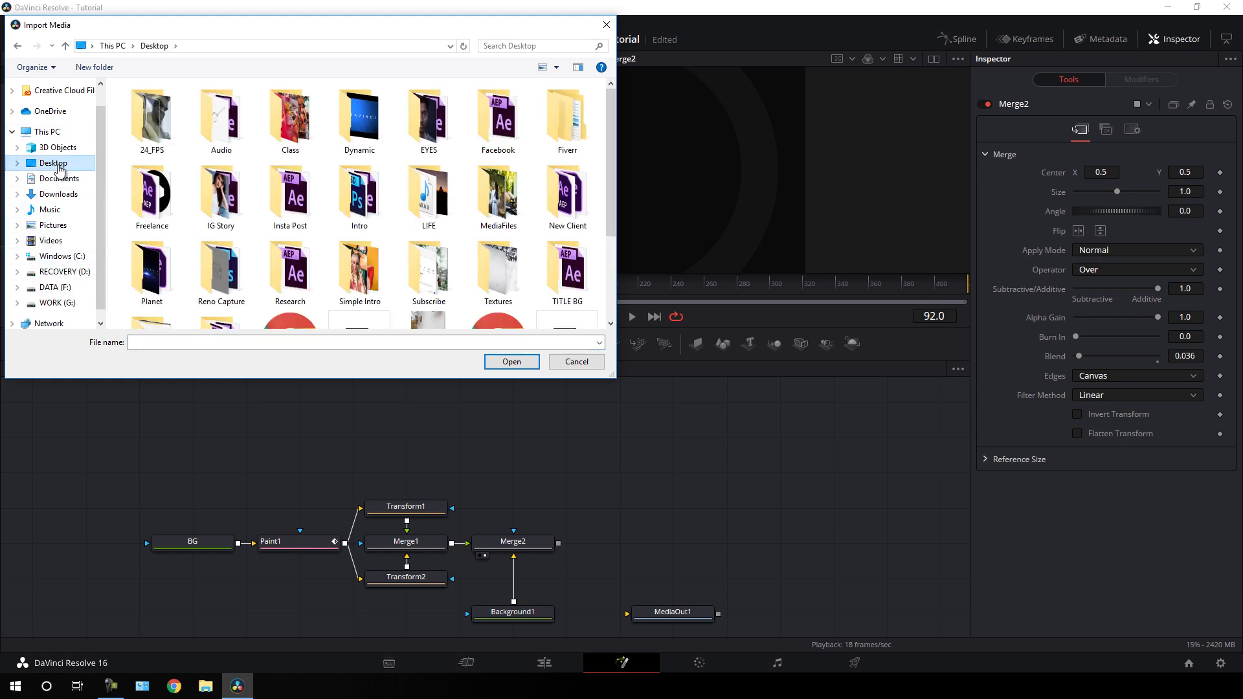
scroll(304, 230, down, 2)
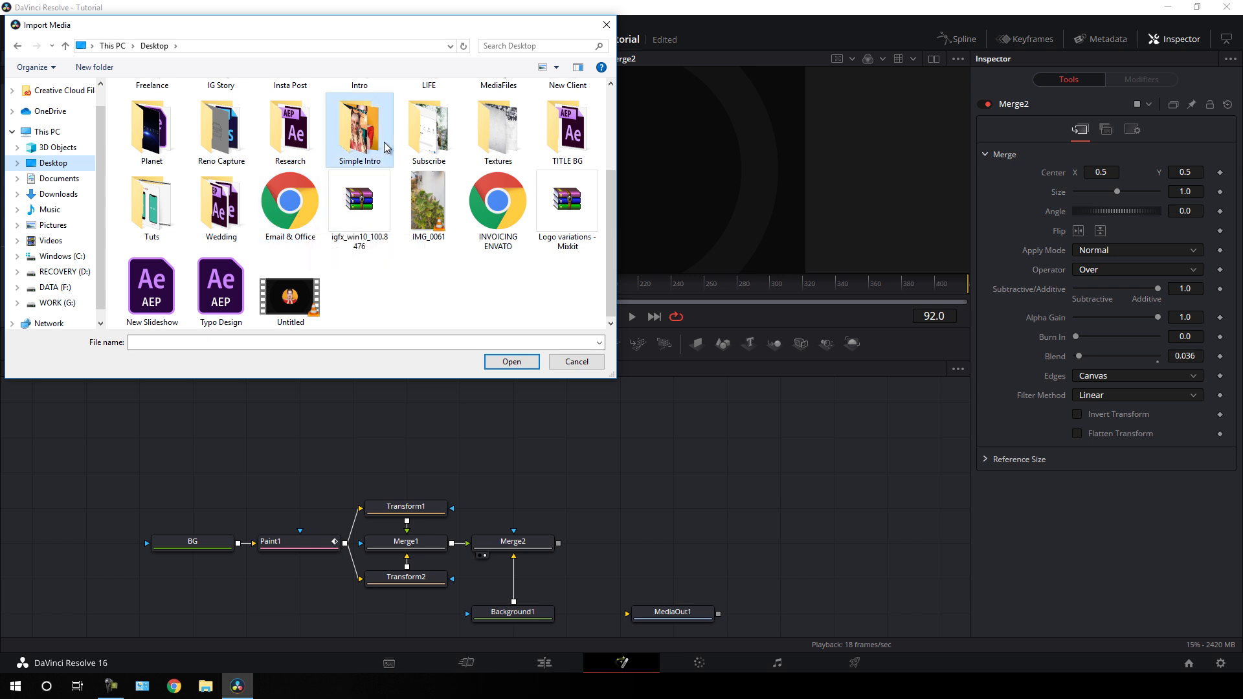
double_click(359, 139)
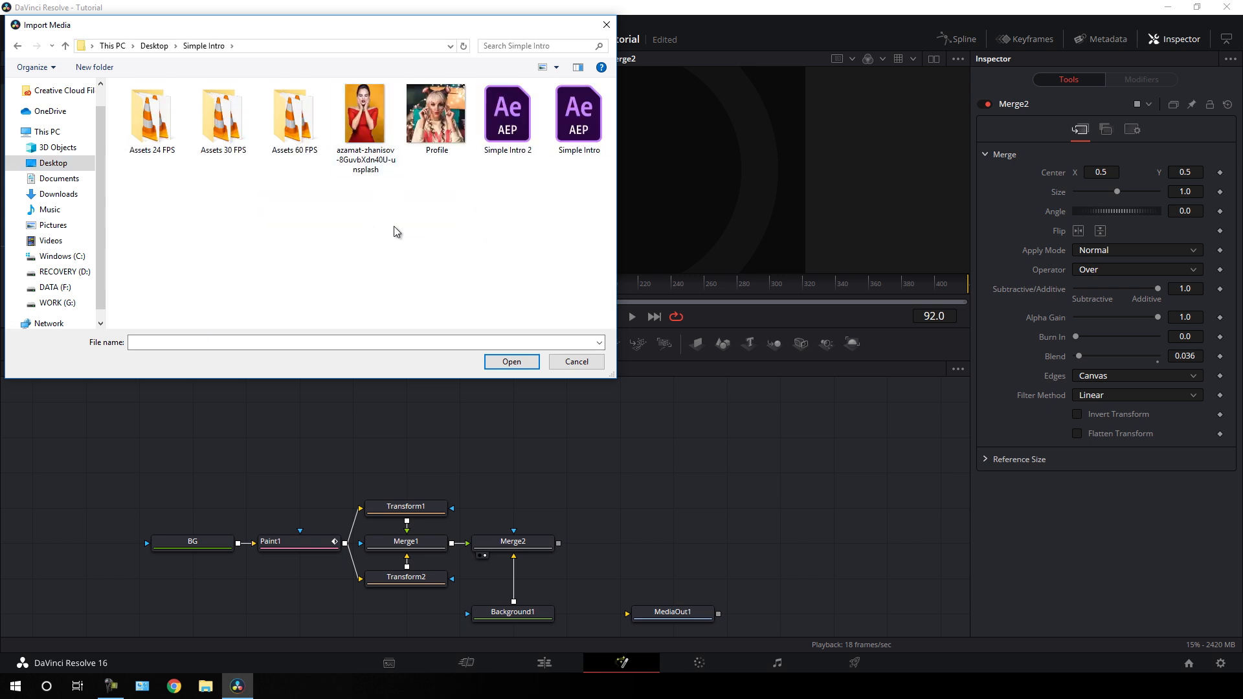
click(362, 132)
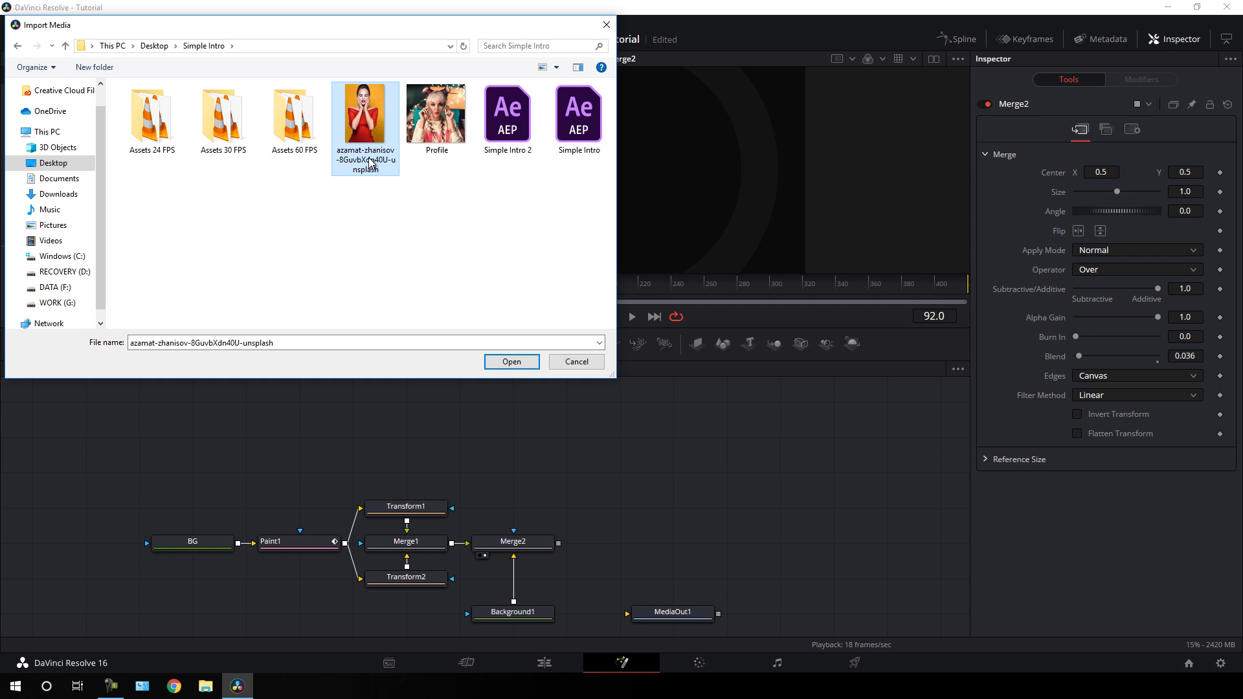
click(512, 361)
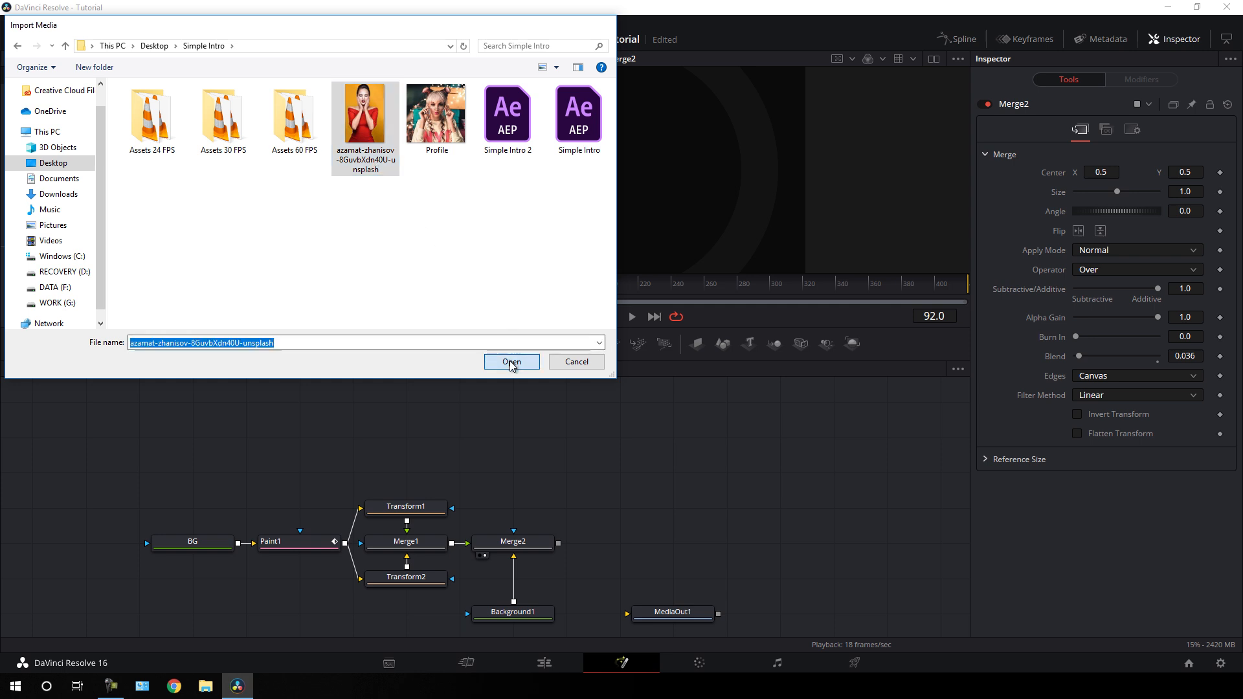
Place the imported photo as a node above the ring nodes, show it in the viewer, and rename it Profile.
drag(148, 141, 459, 438)
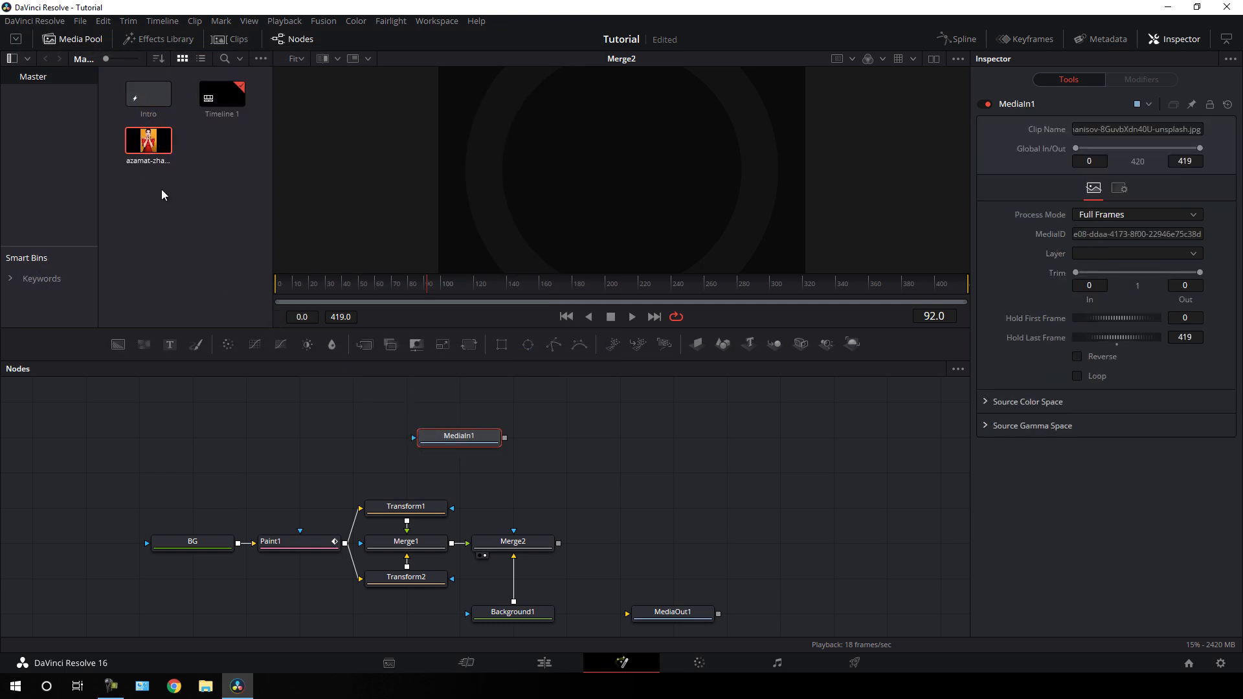
click(79, 39)
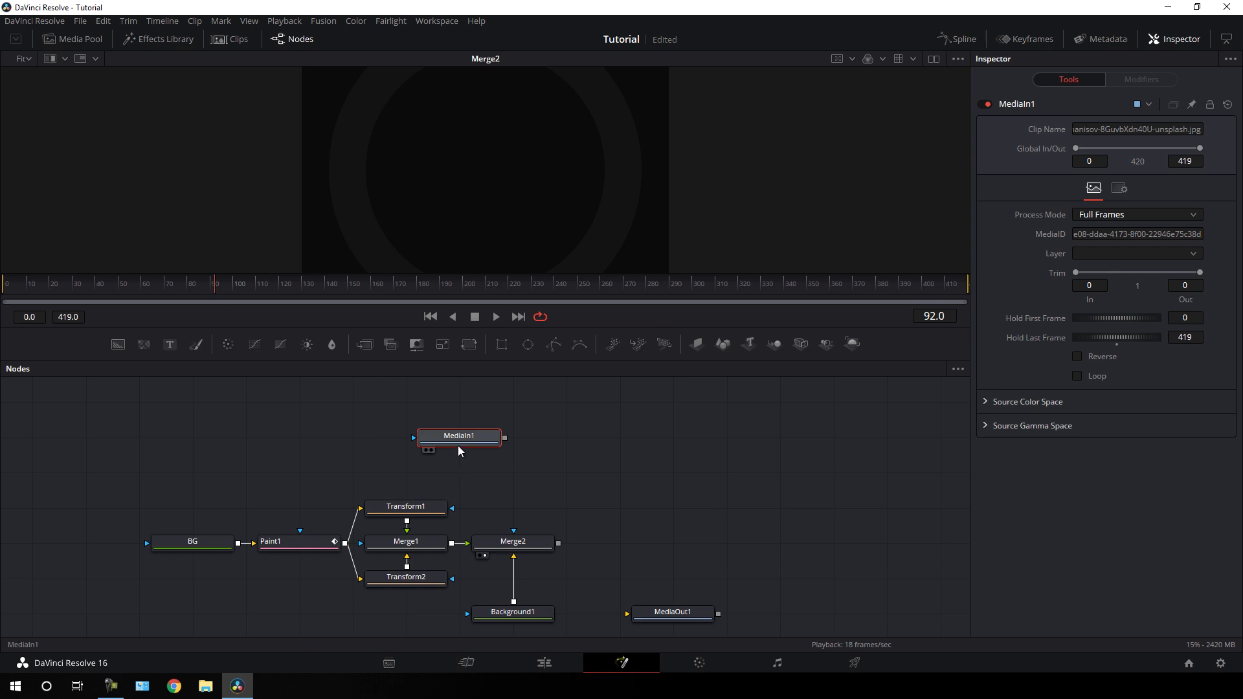
key(1)
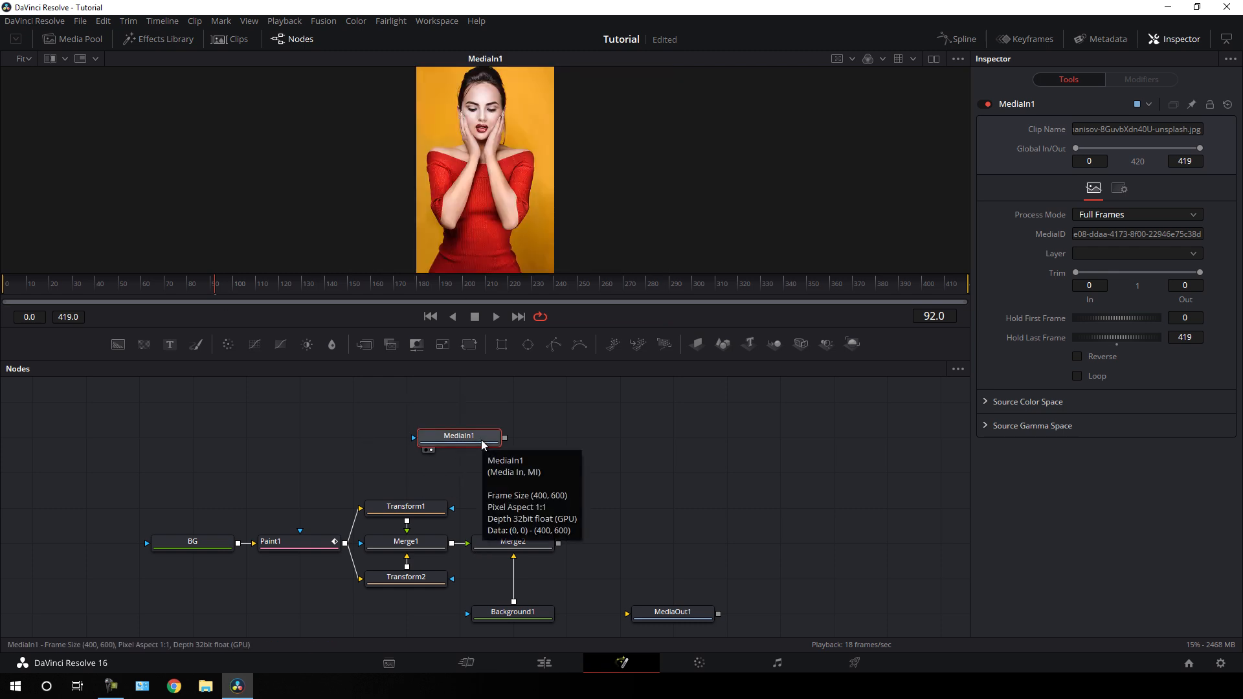
key(F2)
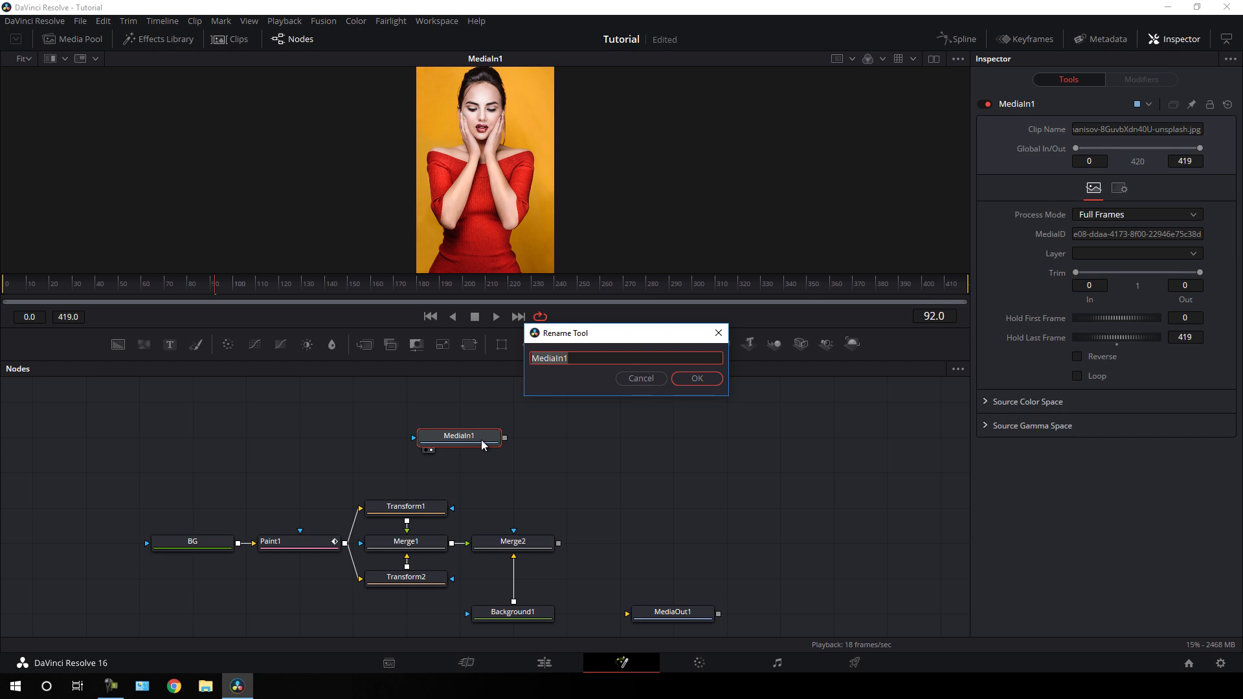
text(Profile)
click(696, 378)
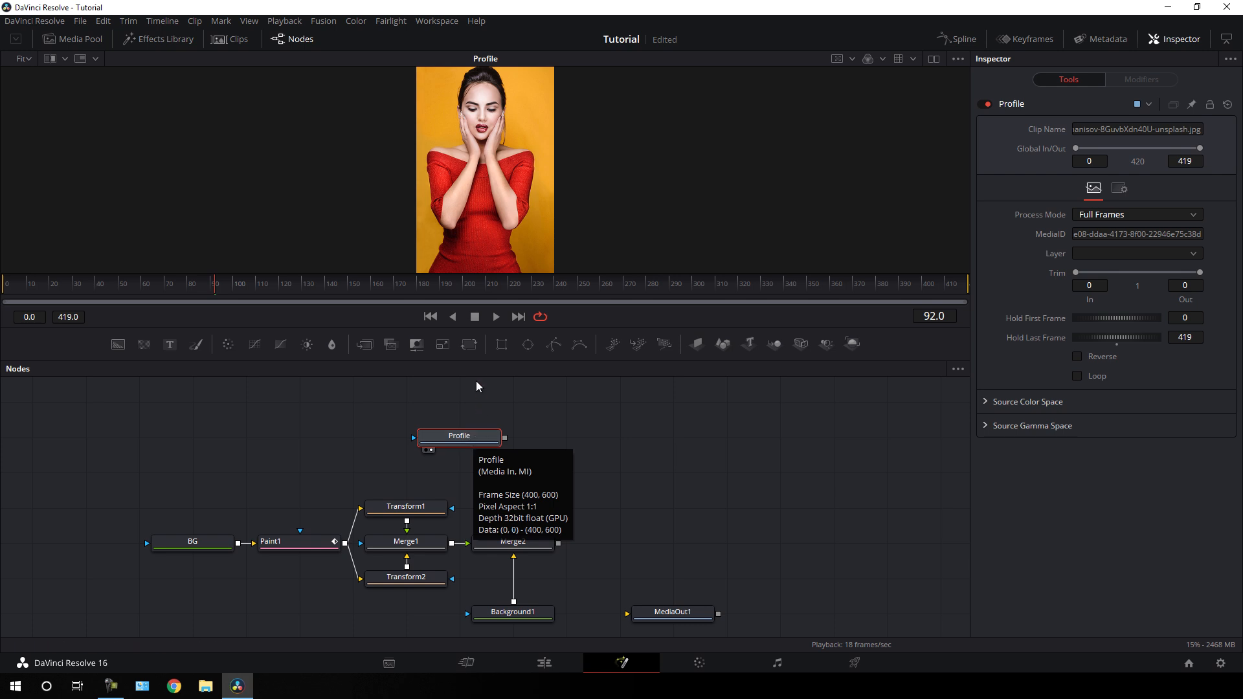
Add a Transform node after Profile, show it in the viewer, and rename it Controler.
click(469, 343)
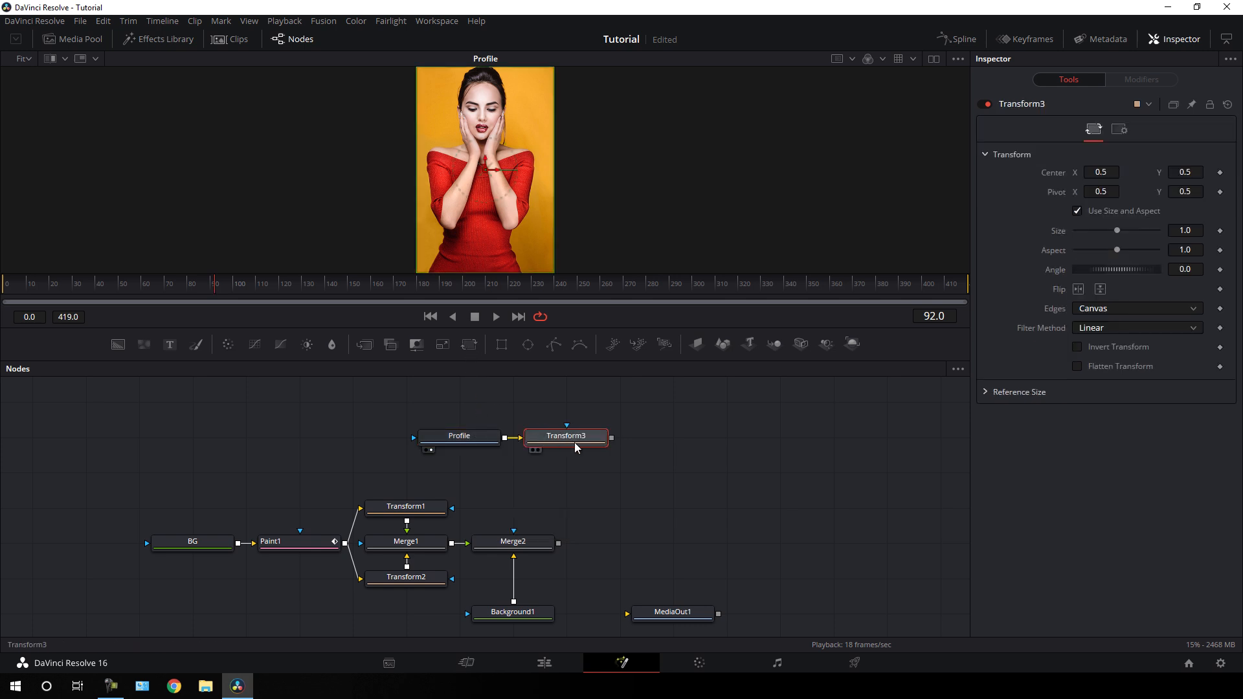
drag(557, 439, 543, 189)
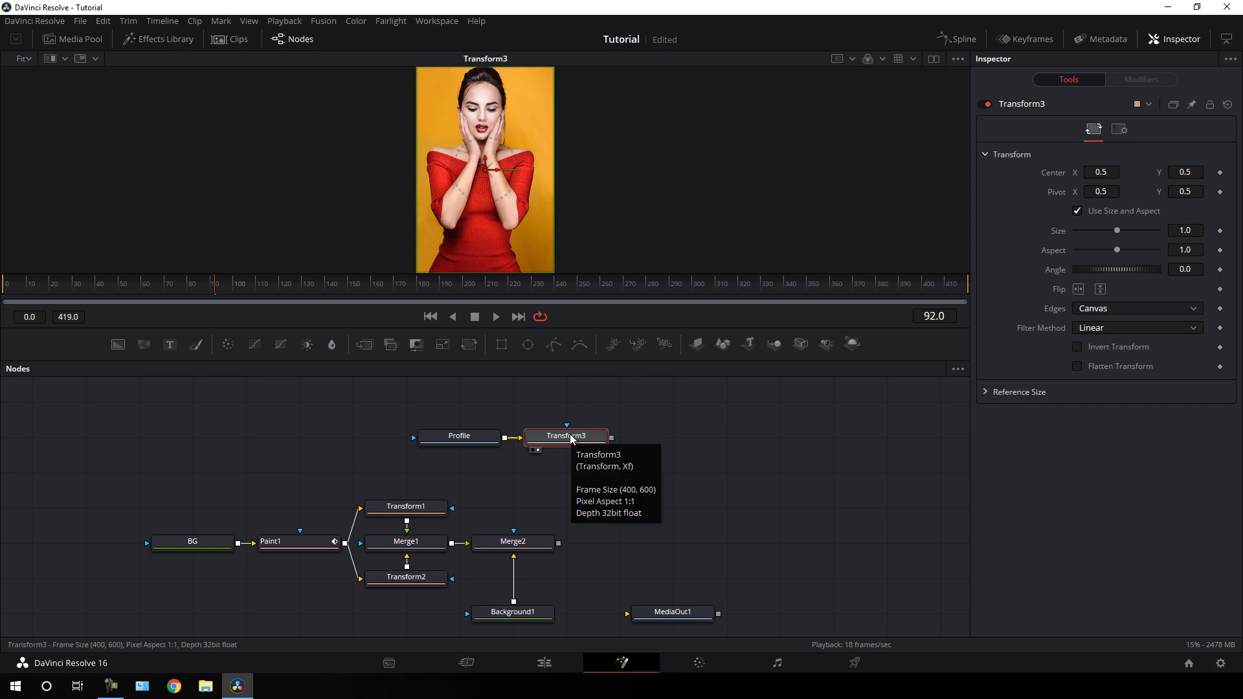
key(F2)
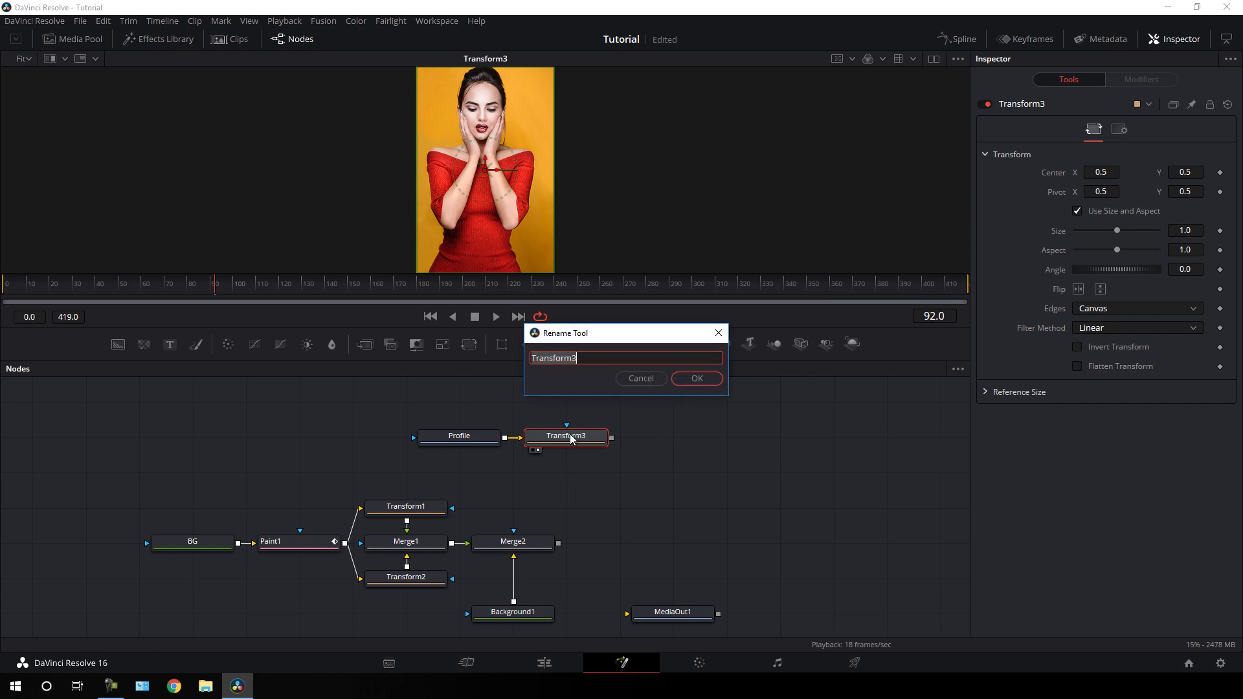
key(BackSpace)
text(Controler)
key(Return)
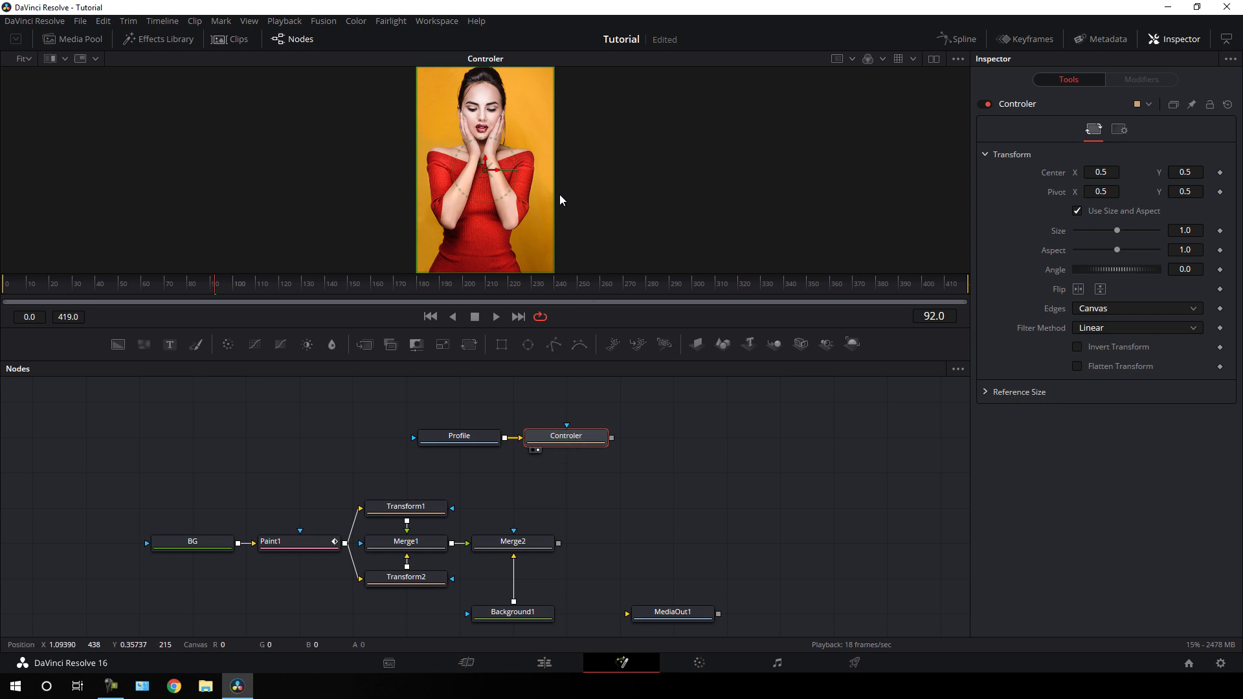
Enlarge the photo to a size of about 1.44 with Controler and line up Profile and Controler above the Paint1 and Transform1 nodes.
drag(555, 200, 588, 205)
drag(452, 401, 403, 436)
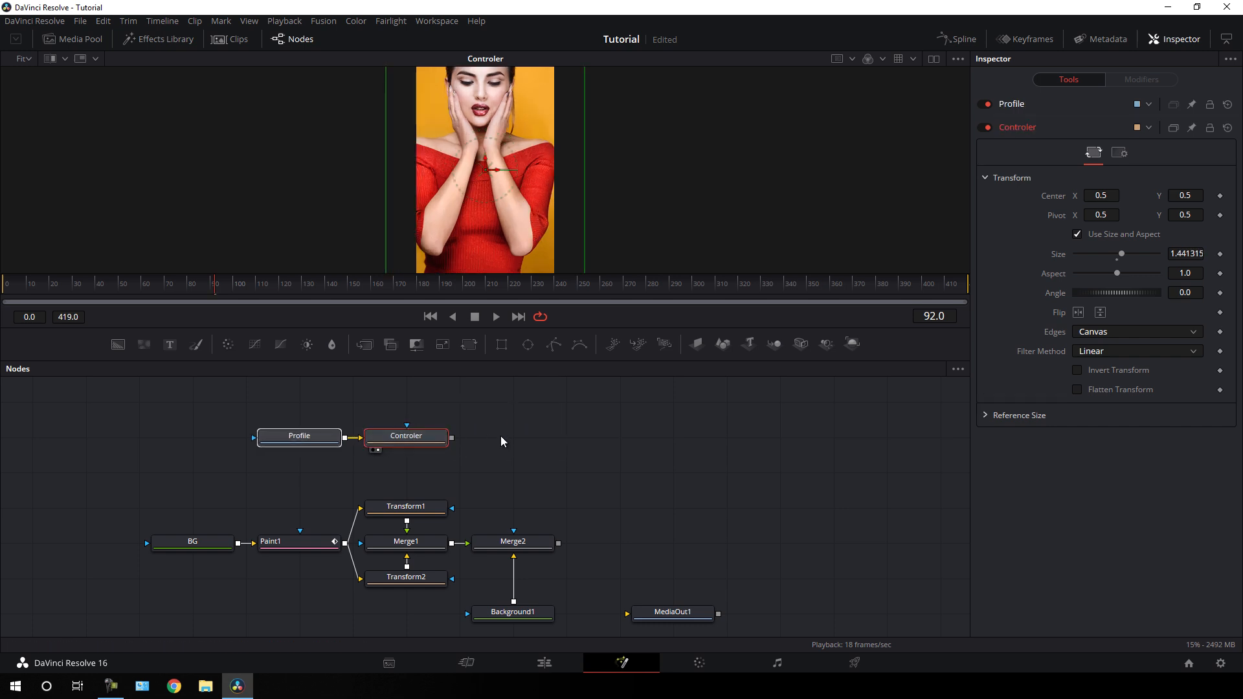
scroll(510, 427, up, 2)
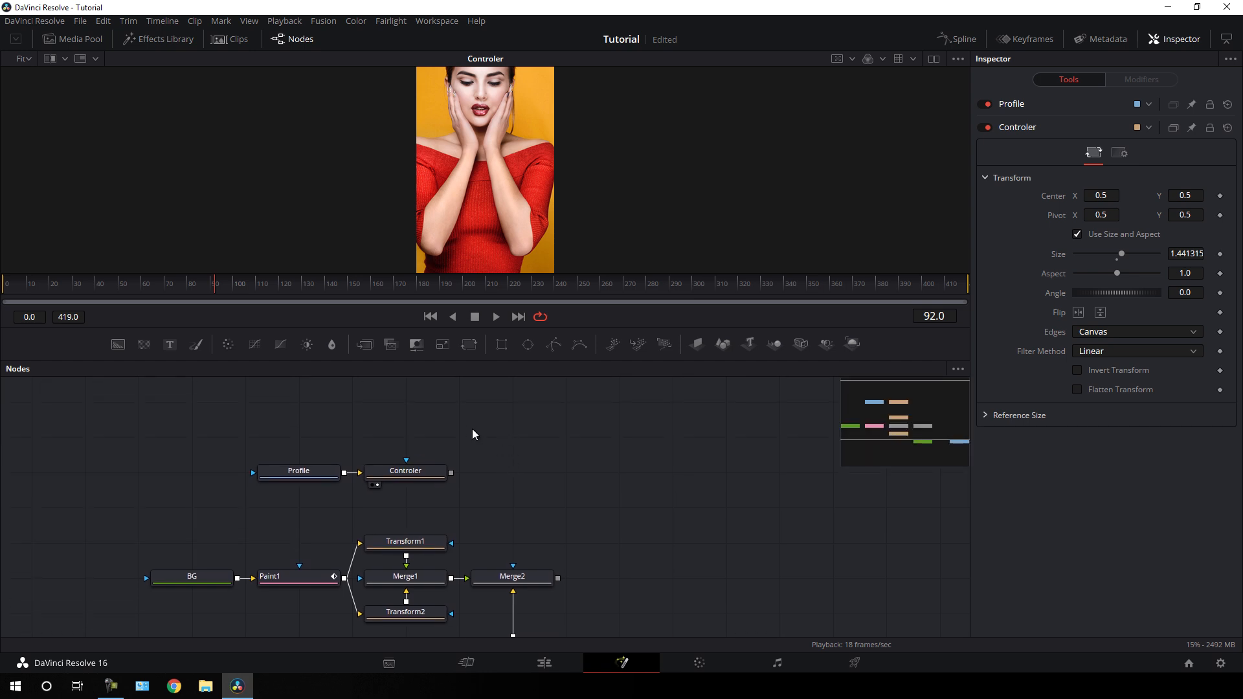
Add a Background node above Profile, mask it with an Ellipse node, and show it in the viewer.
drag(118, 344, 310, 435)
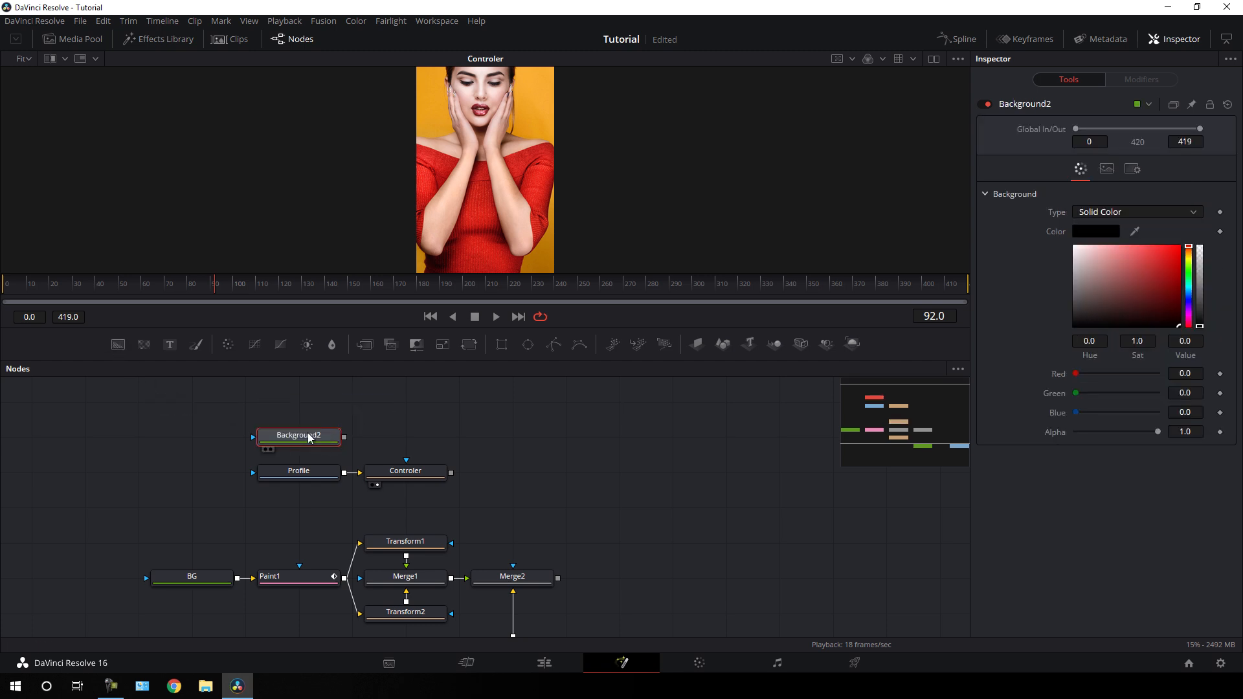
click(529, 348)
drag(328, 424, 223, 441)
drag(324, 443, 301, 133)
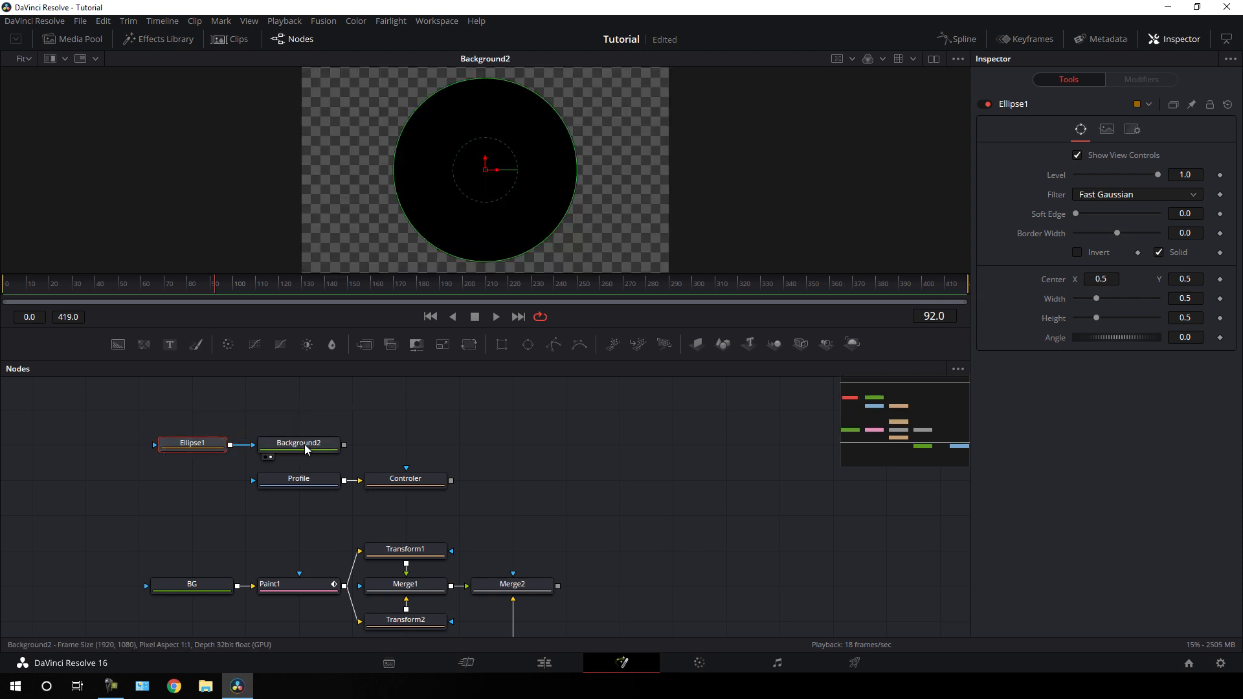
Rename the ellipse-masked Background node Matte.
click(283, 448)
key(F2)
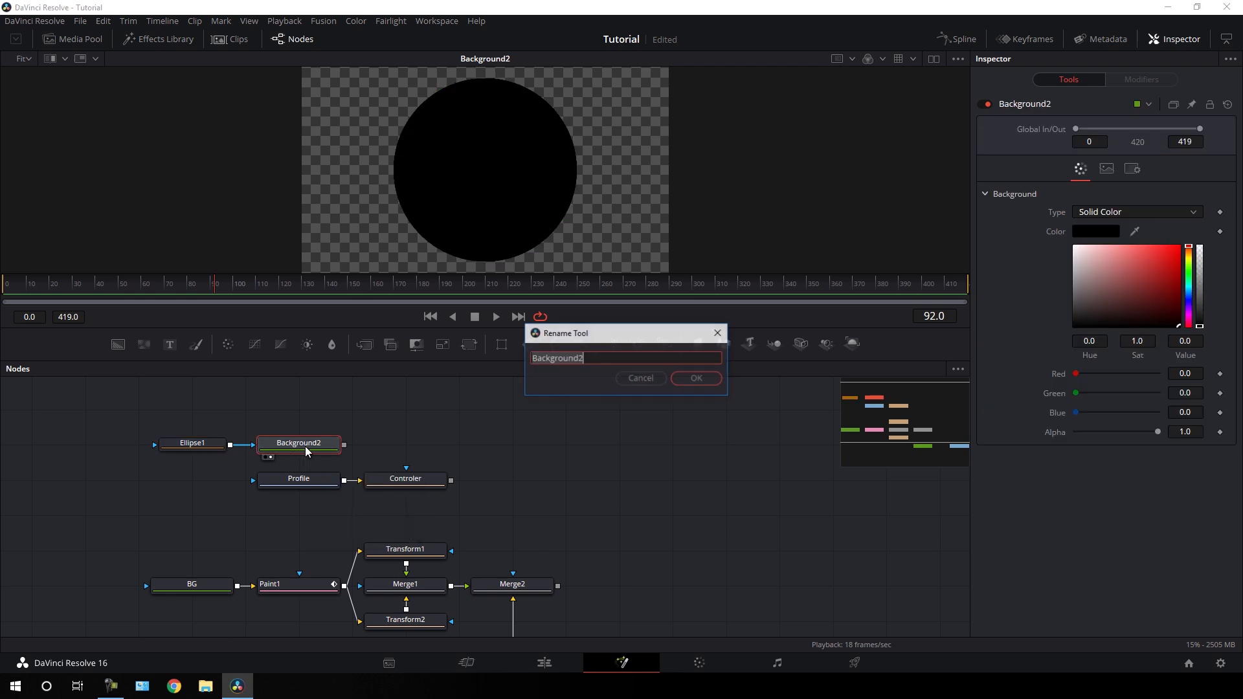
key(BackSpace)
text(Matte)
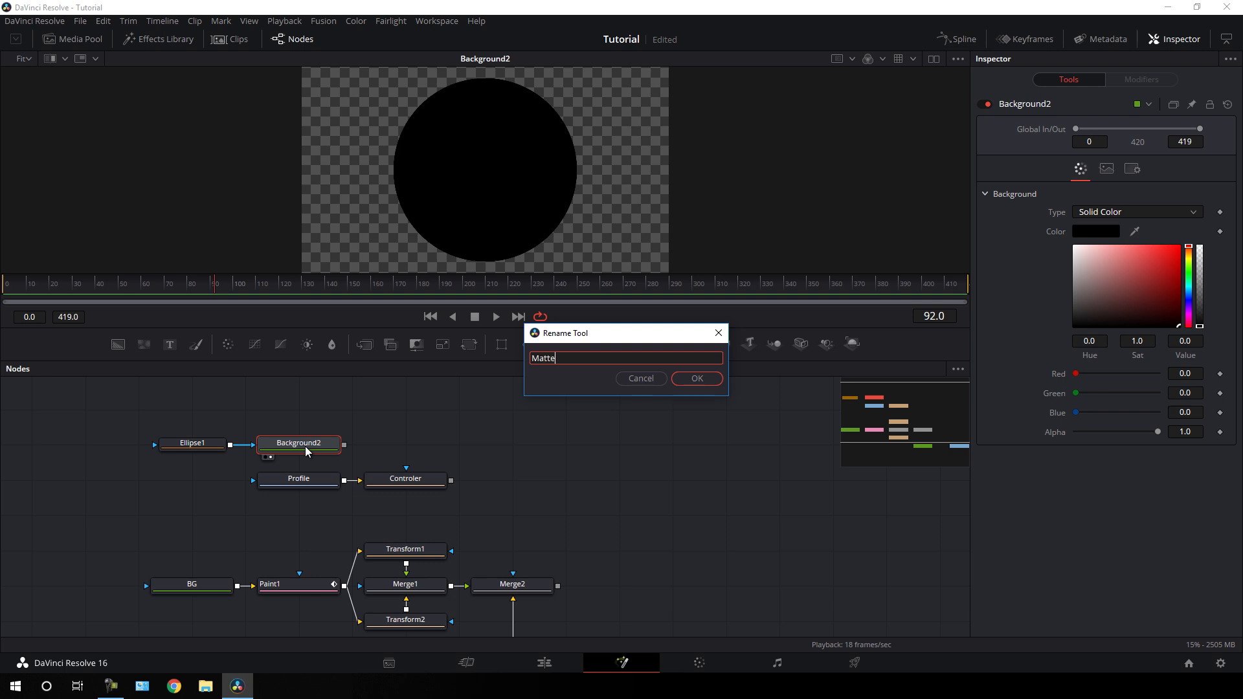
key(Return)
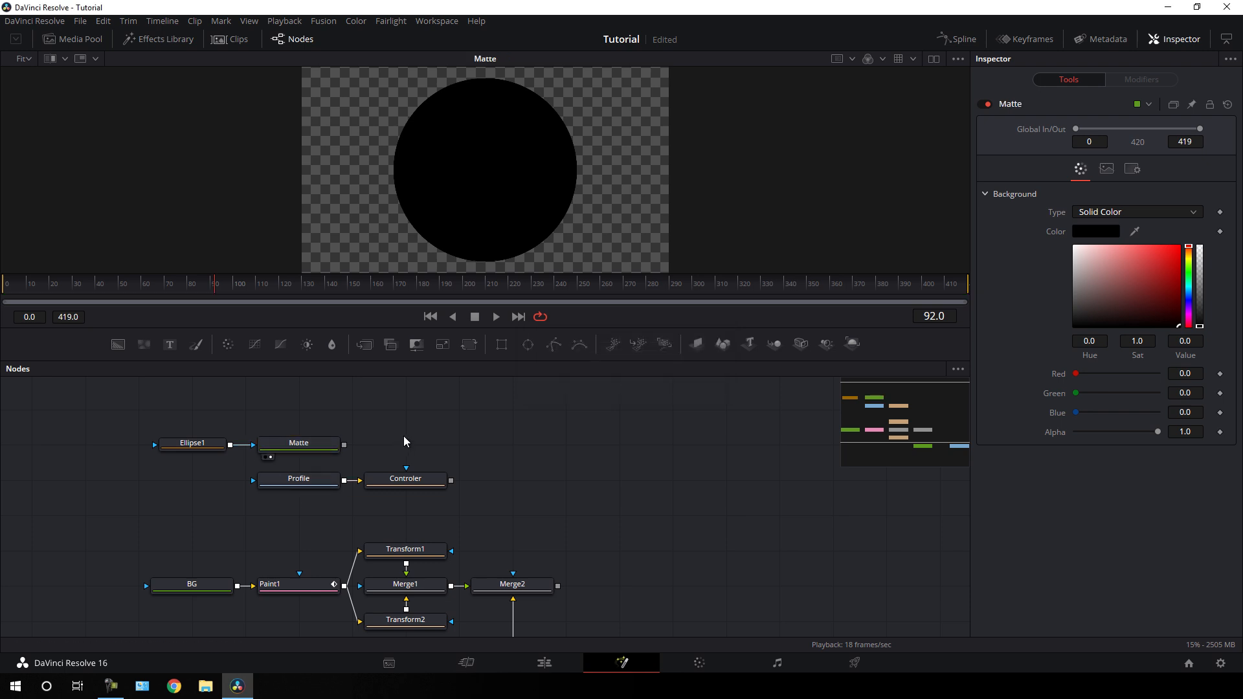
Add a Merge node that takes Matte as background and Controler as foreground.
drag(402, 478, 414, 214)
drag(303, 446, 350, 184)
drag(377, 368, 414, 421)
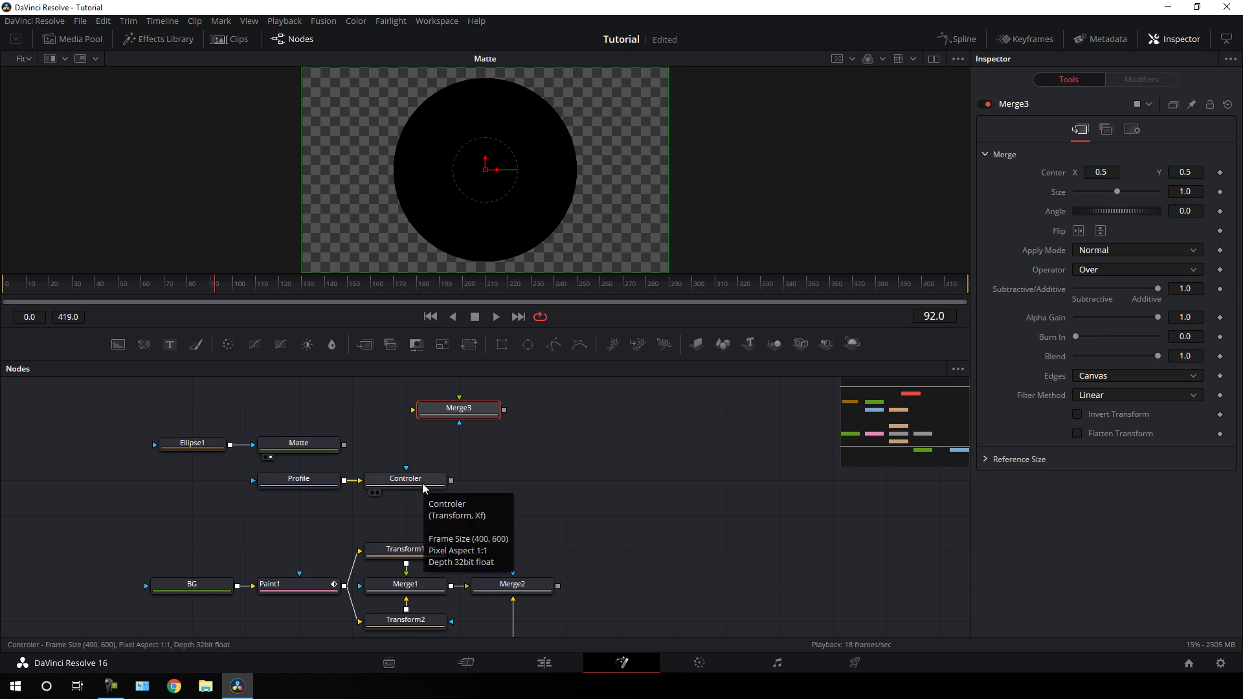
drag(413, 415, 344, 445)
drag(461, 401, 412, 496)
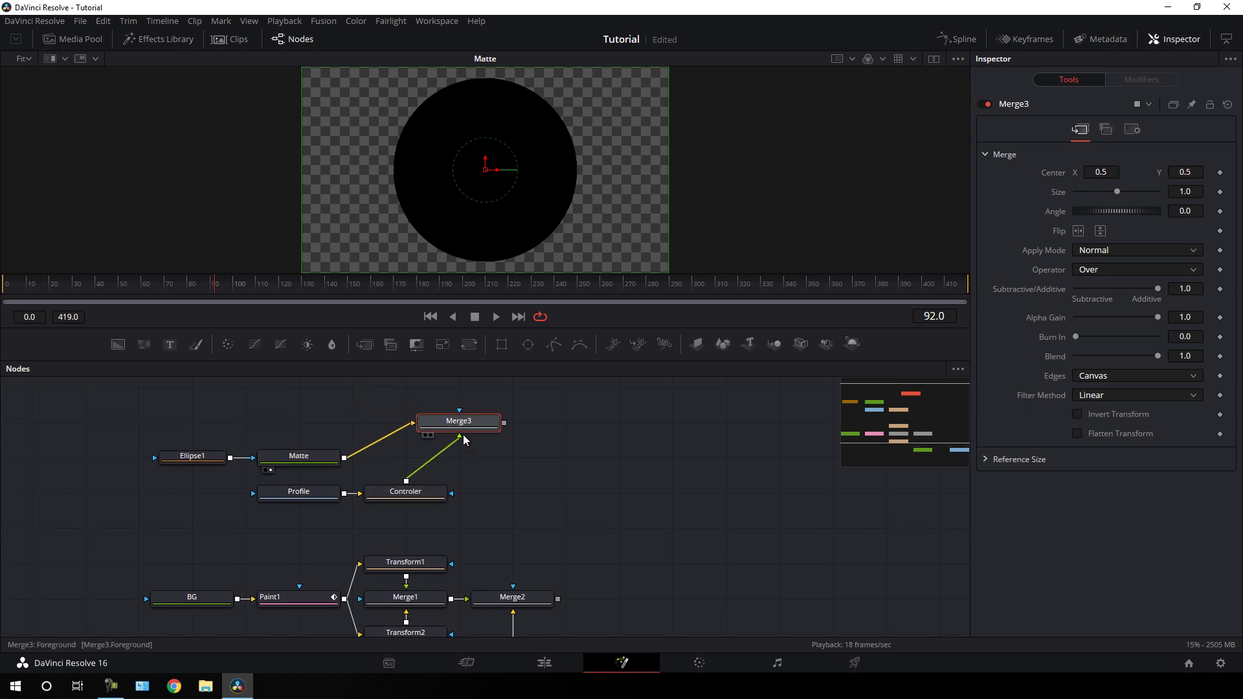
Show Merge3 in the viewer and set its Operator to In.
key(1)
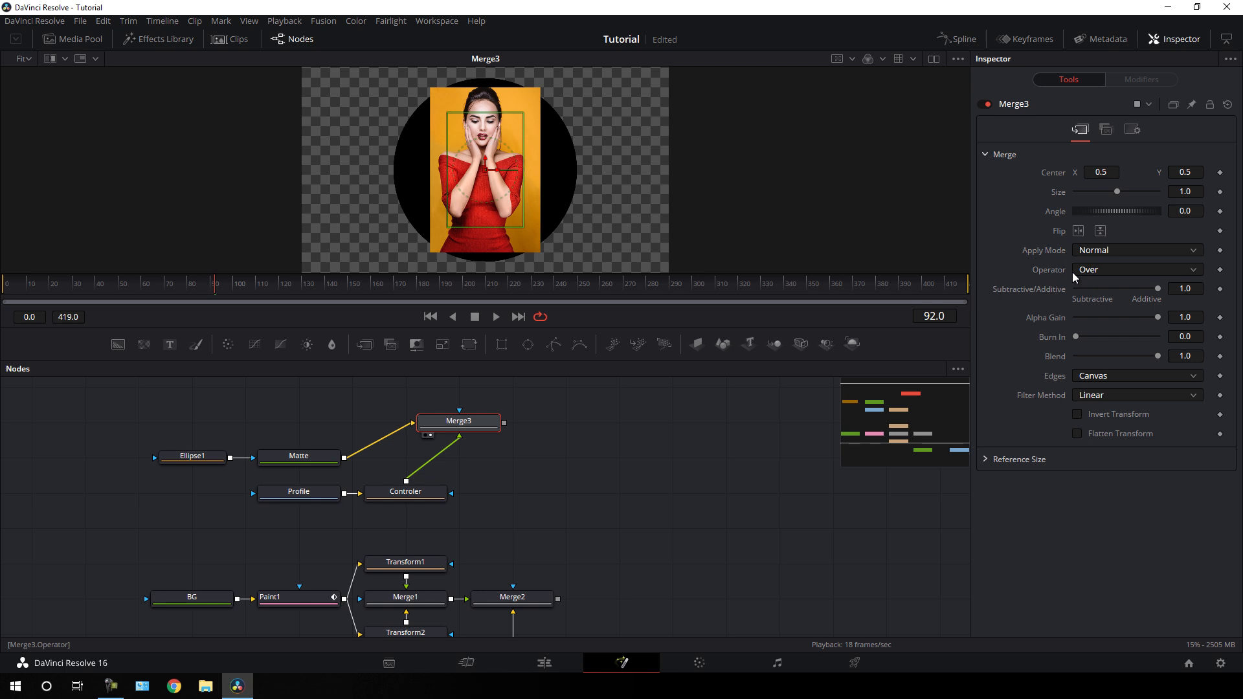
click(1094, 272)
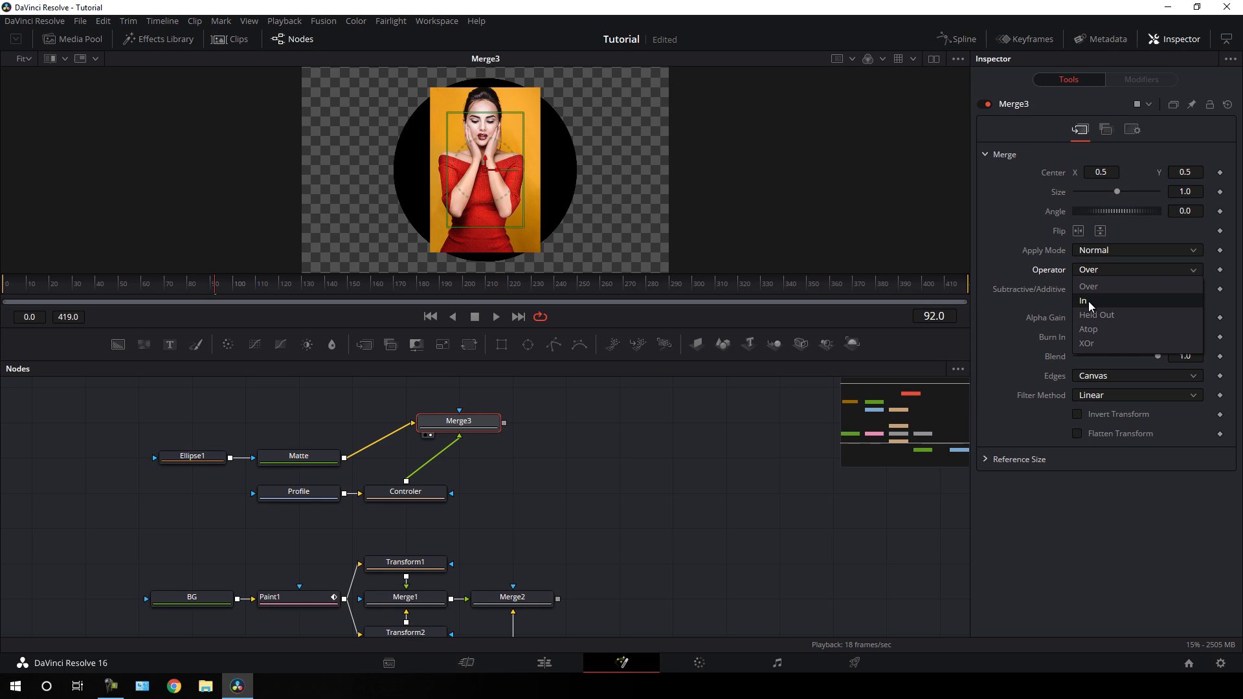
click(1091, 303)
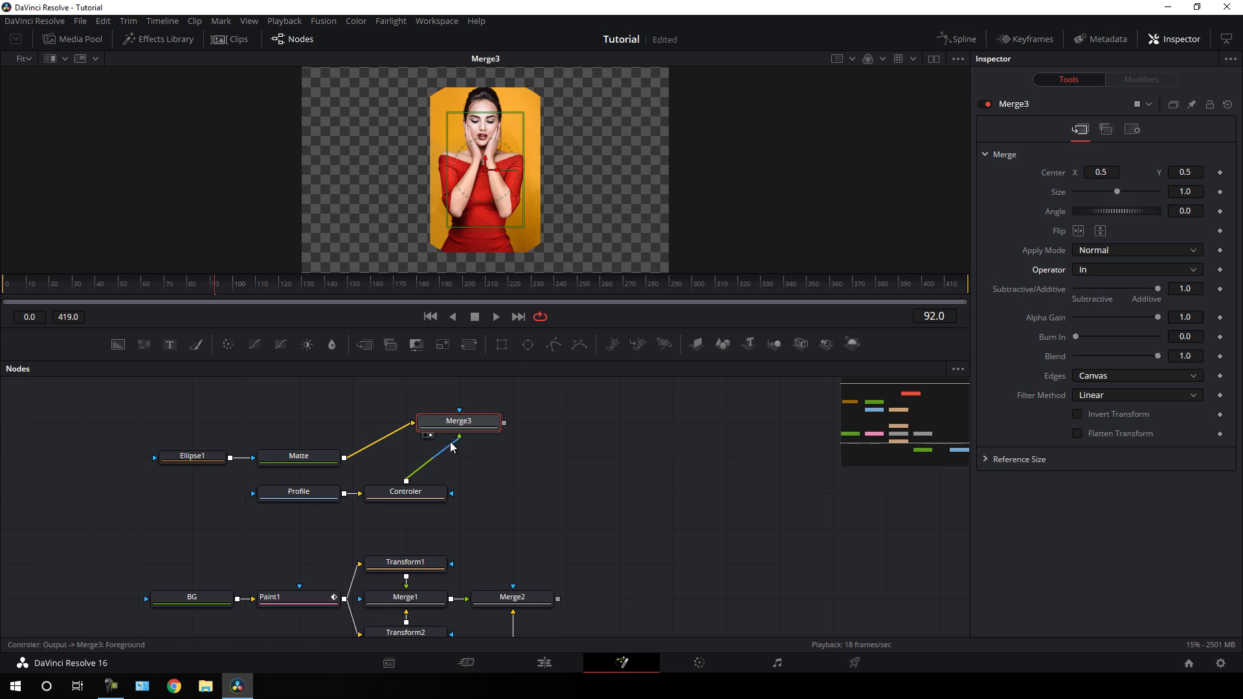
Scale the photo to about 2.64 with Controler, centre it at about X 0.593, Y 0.015, and align Merge3 above Controler.
click(425, 492)
drag(553, 178, 590, 198)
drag(485, 159, 504, 231)
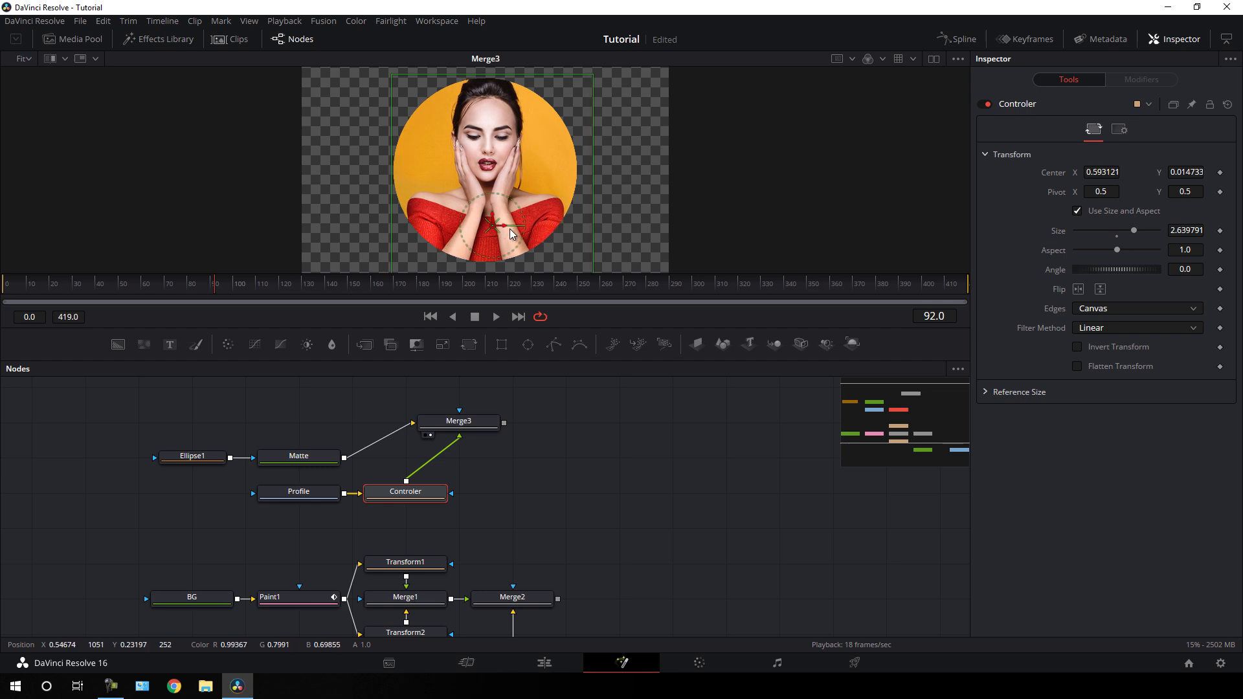
drag(477, 426, 424, 462)
click(424, 462)
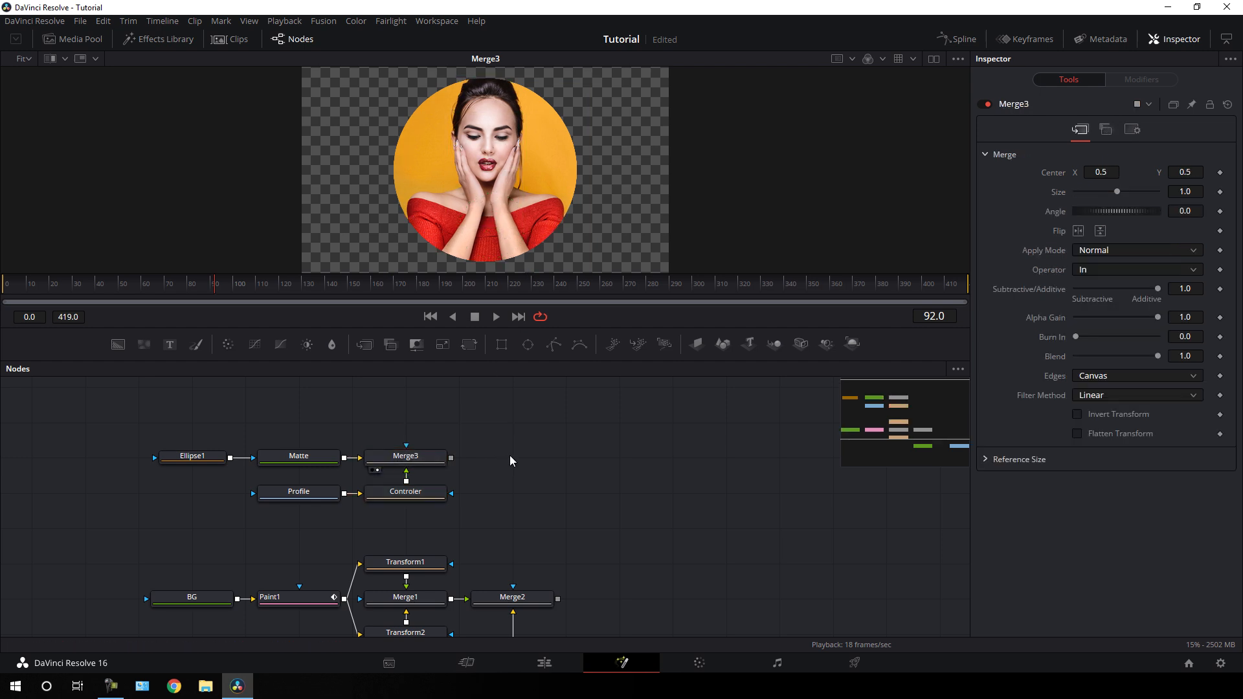
Add a Transform node after Merge3 and show it in the viewer.
scroll(519, 445, down, 1)
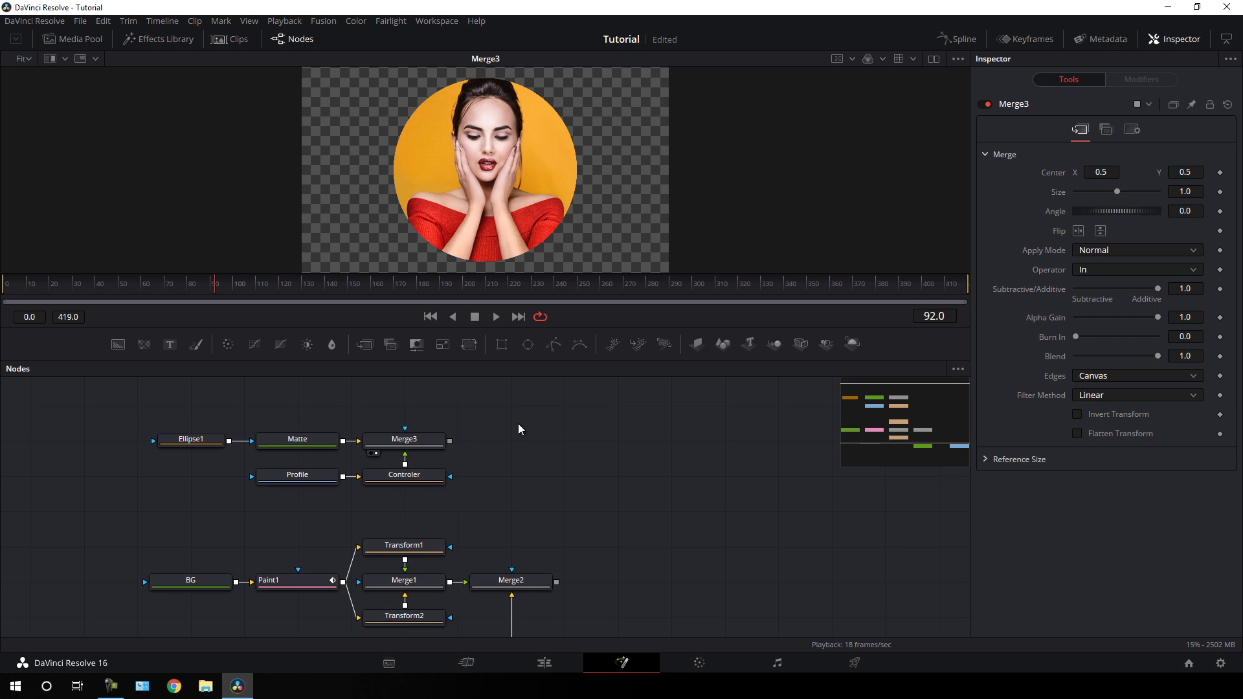
click(405, 446)
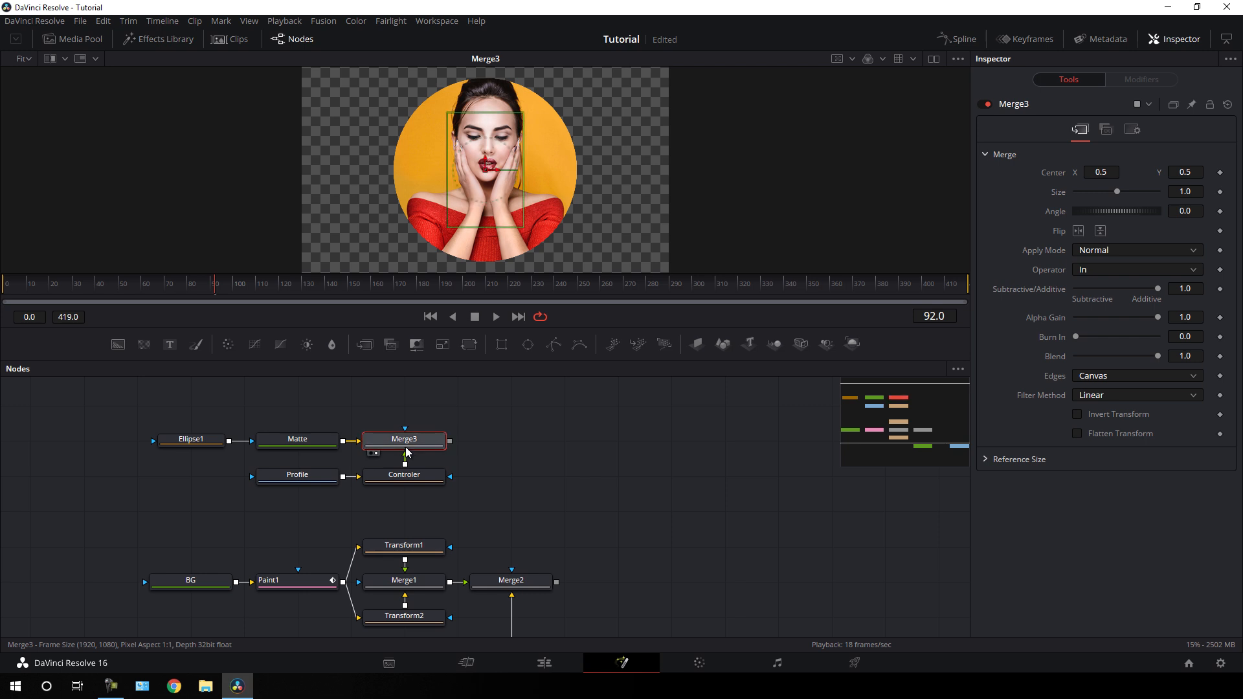
click(468, 343)
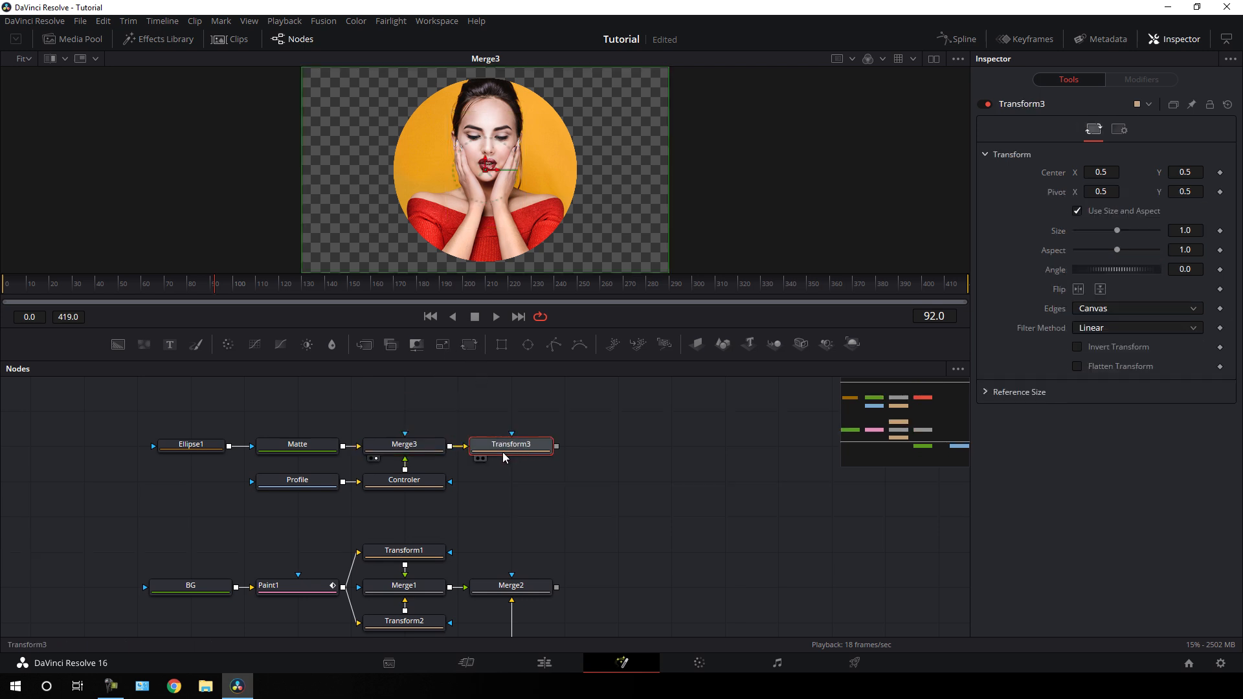
drag(505, 448, 488, 138)
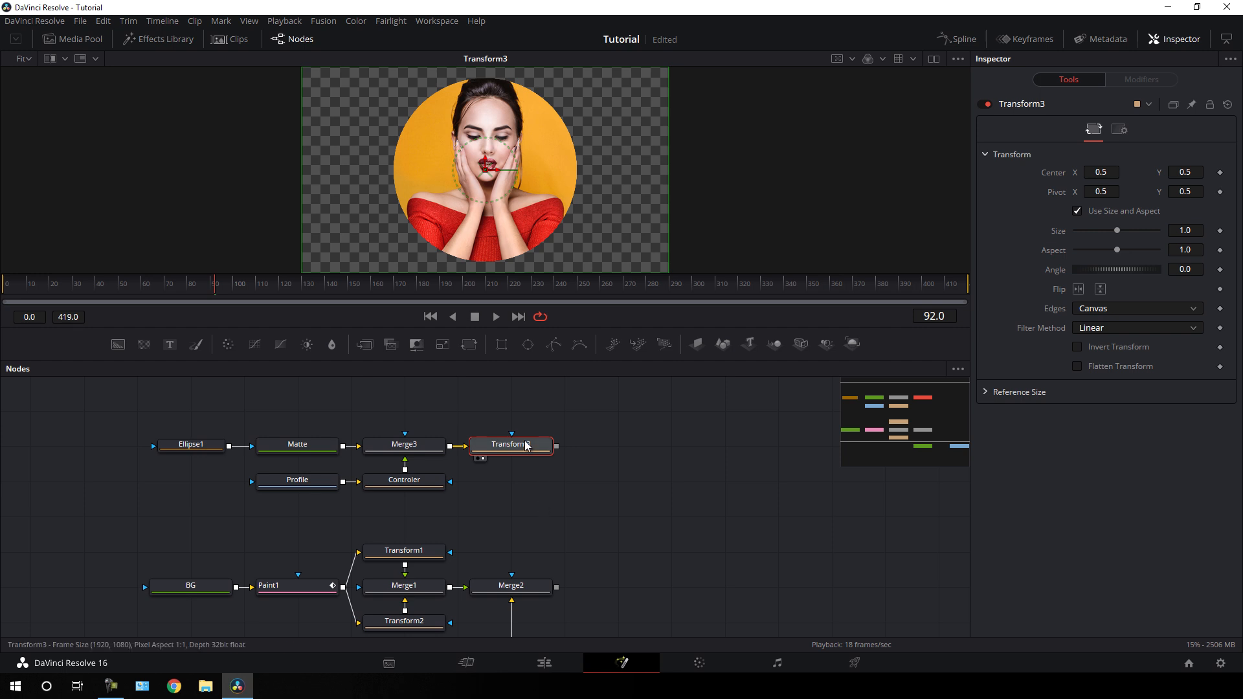
Rename the Transform node after Merge3 LogoAni.
key(F2)
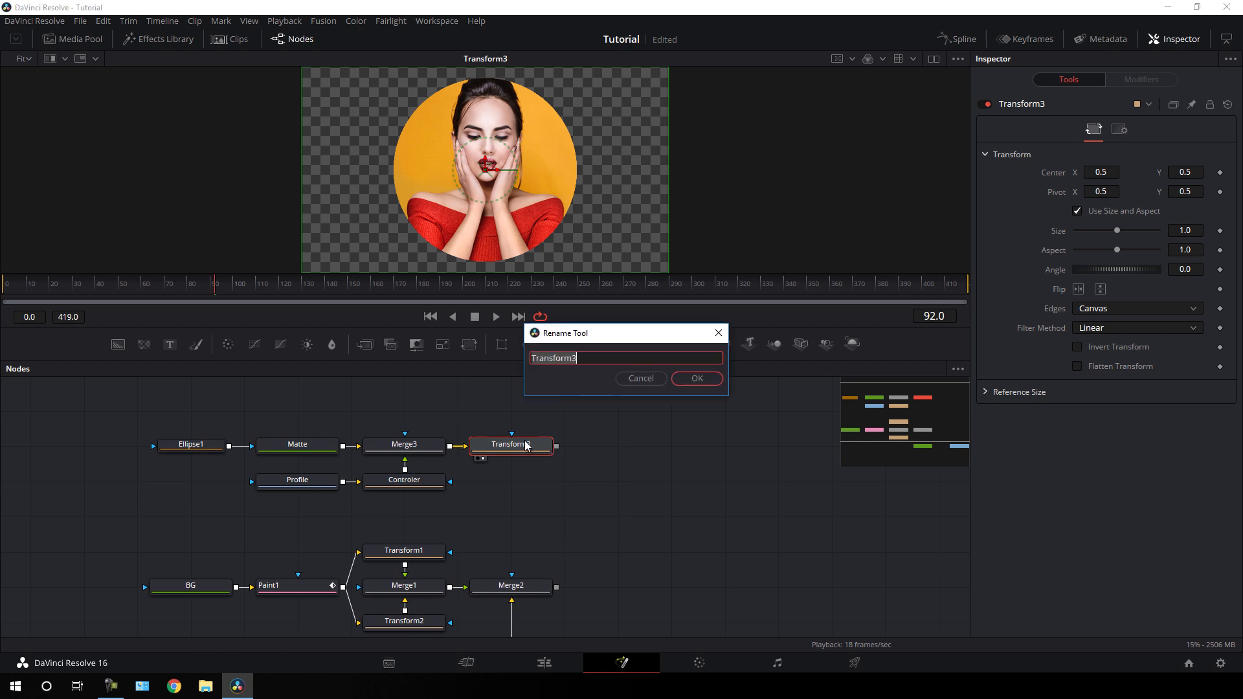
text(Logo)
key(Left)
key(Left)
key(Left)
key(BackSpace)
click(694, 382)
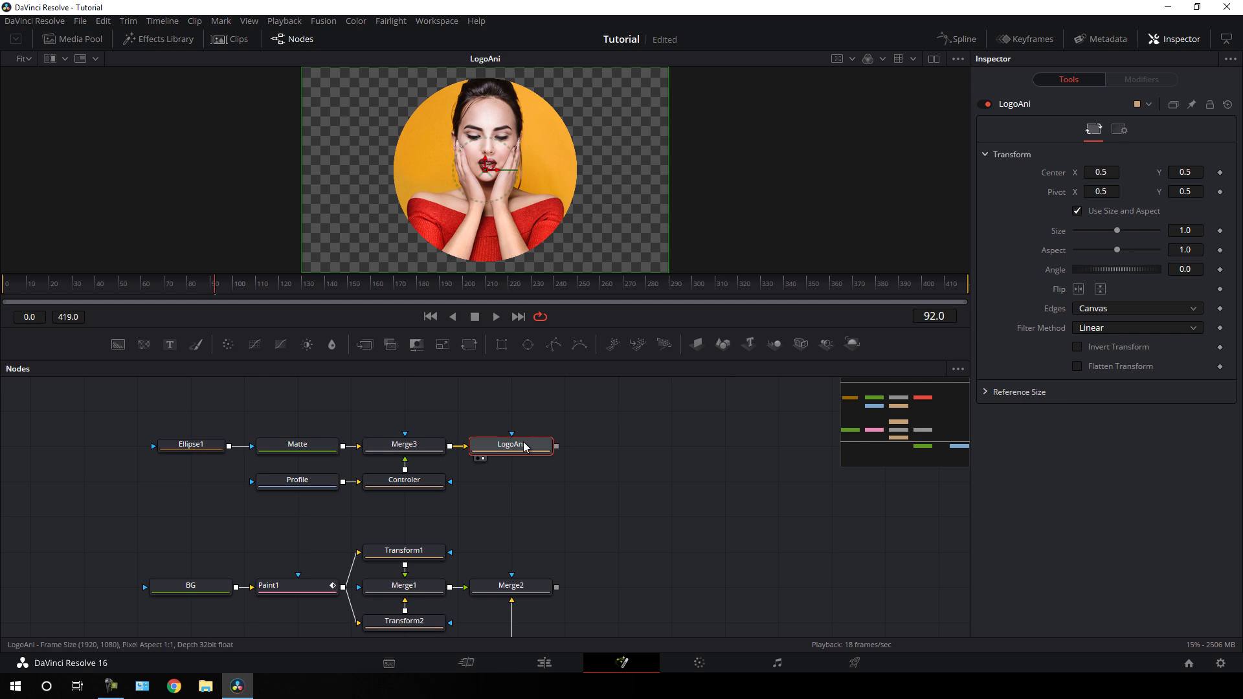
Set LogoAni's Size to 0.5 at frame 120 and keyframe it there.
drag(256, 292, 281, 296)
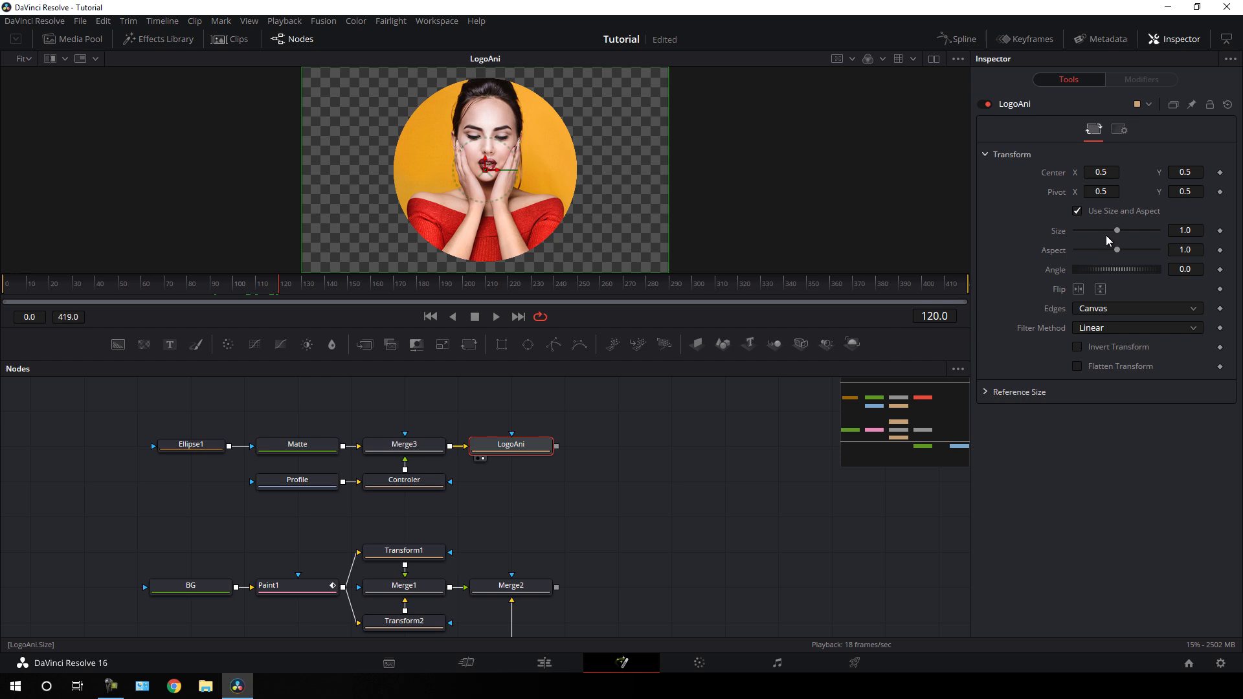
drag(1118, 234, 1104, 235)
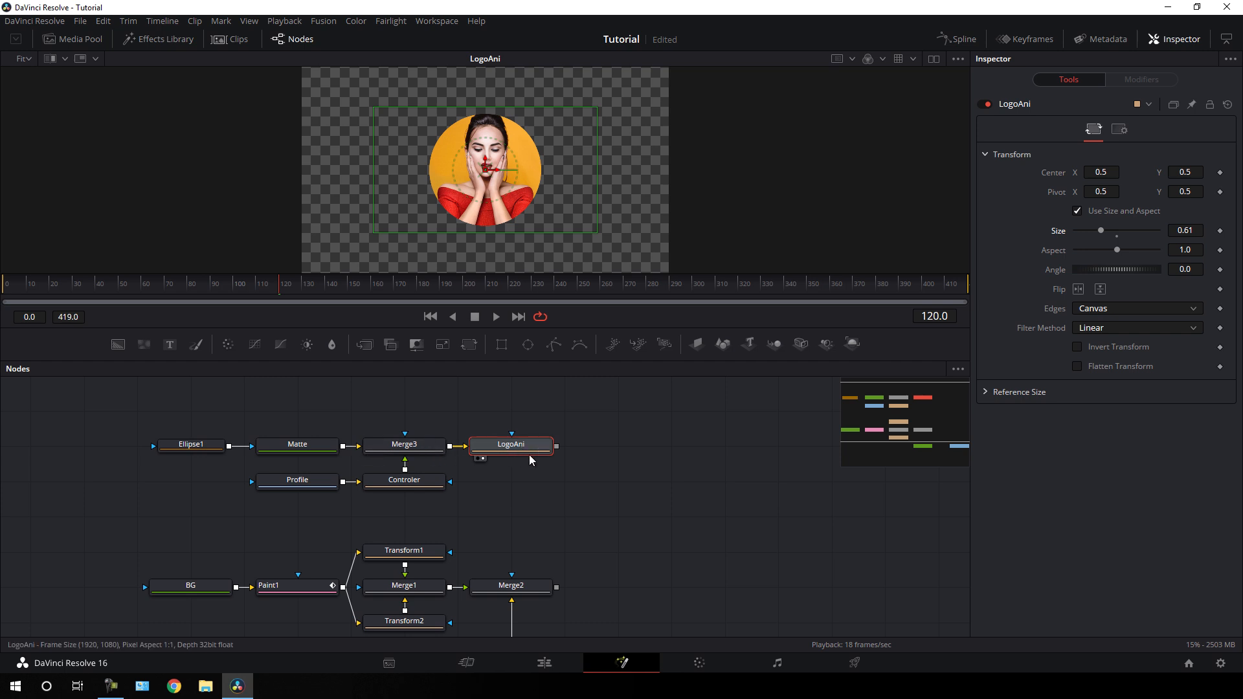
click(1185, 230)
text(0.5)
key(Tab)
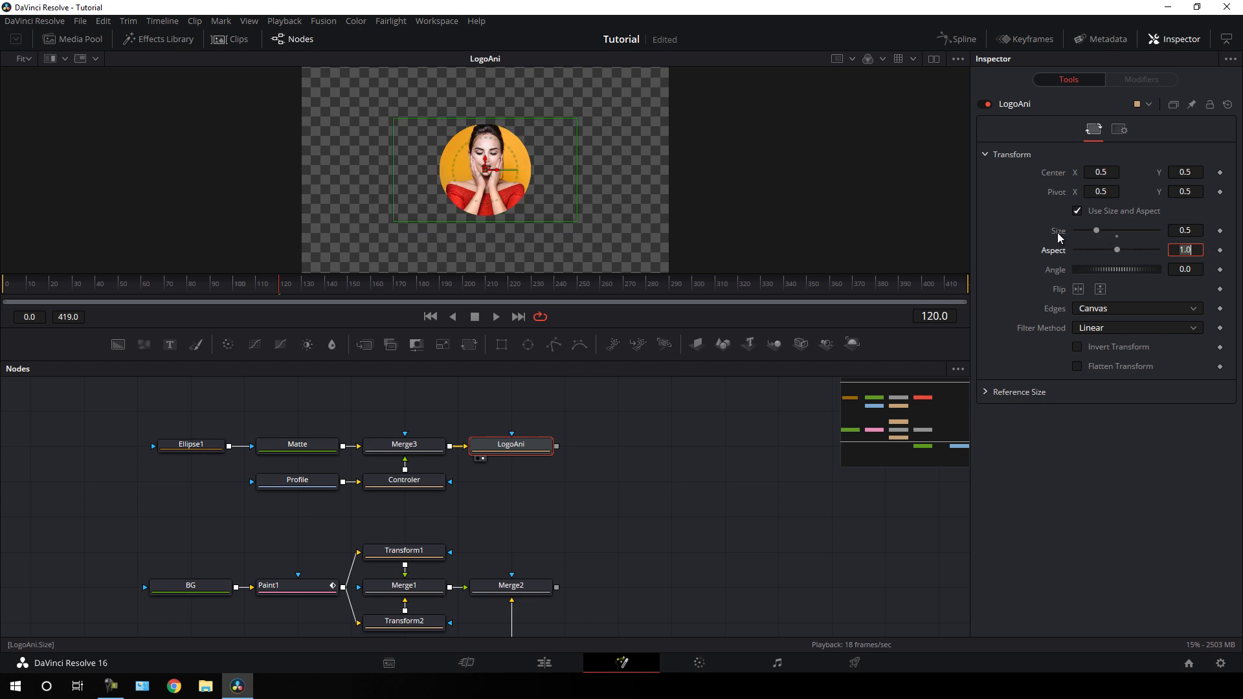
right_click(1059, 237)
click(1075, 242)
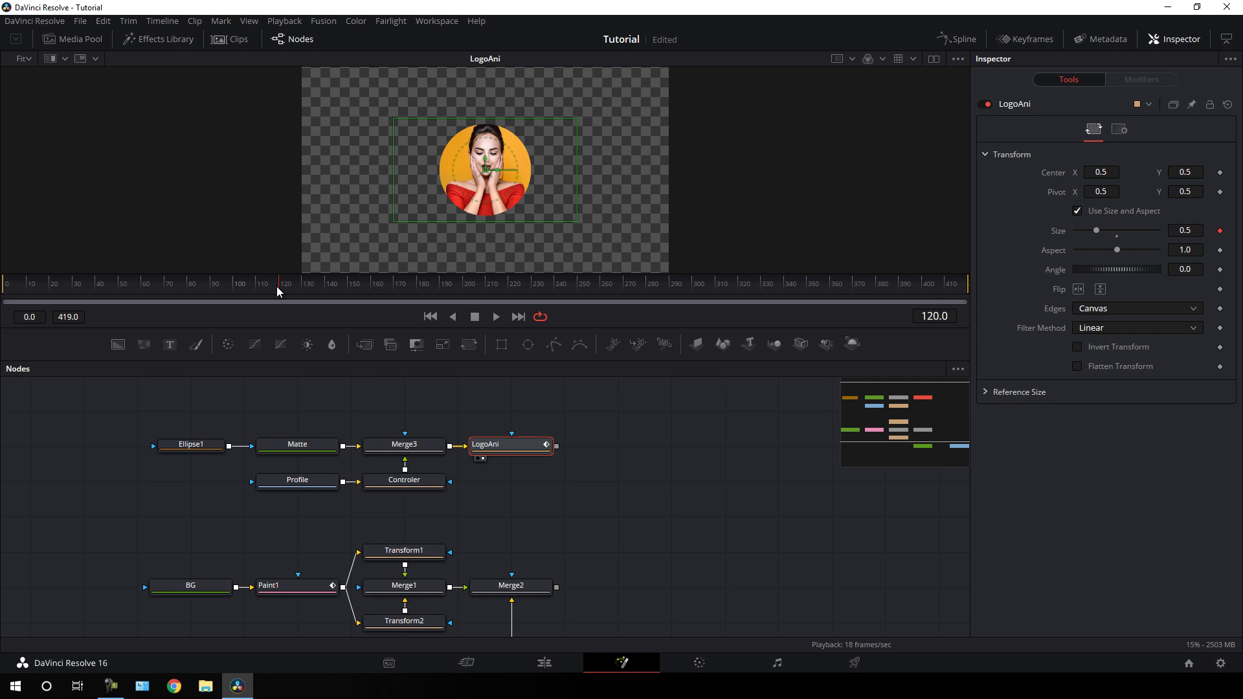
Add further LogoAni Size keyframes at 0.5 every 10 frames from frame 60 to frame 110.
drag(277, 286, 143, 289)
mouse_move(161, 290)
mouse_down()
mouse_move(143, 290)
mouse_move(167, 294)
mouse_up()
click(1220, 230)
drag(186, 289, 188, 289)
click(1220, 230)
drag(193, 287, 239, 291)
click(257, 290)
click(1220, 230)
Set LogoAni's Size to 0 at frame 60 and 0.53 at frame 70.
click(143, 288)
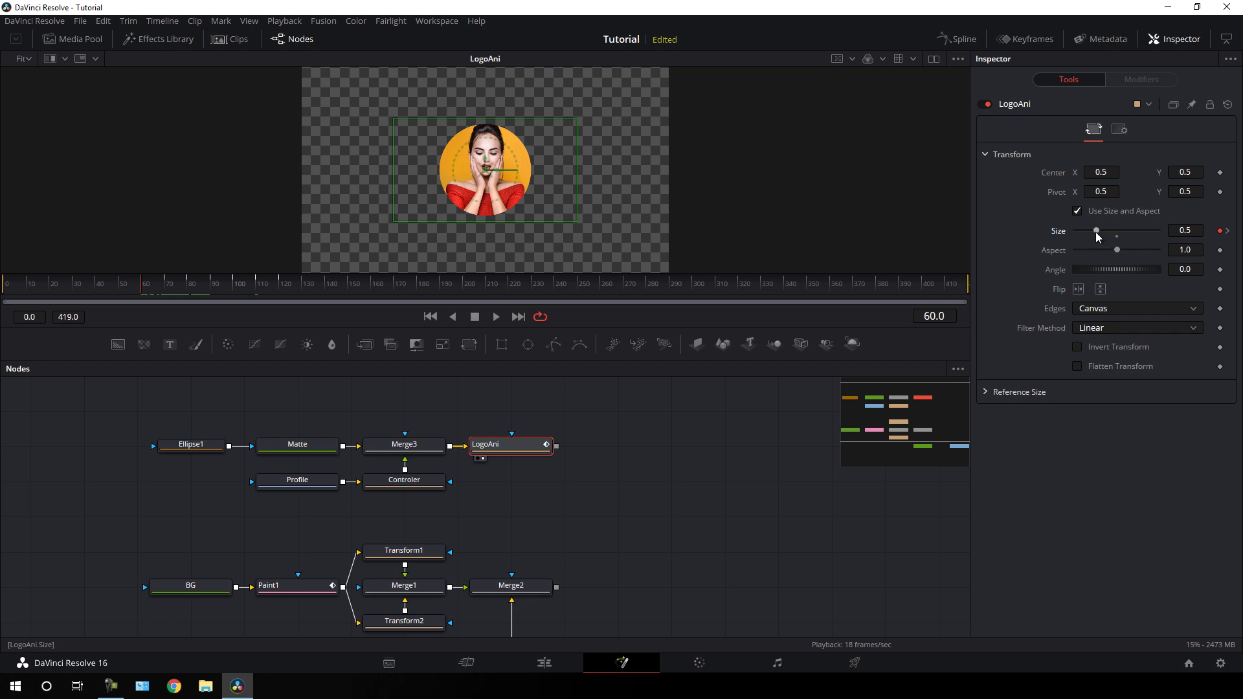
drag(1096, 230, 1083, 232)
click(156, 284)
mouse_move(157, 285)
mouse_down()
mouse_move(223, 290)
mouse_move(131, 287)
mouse_move(165, 290)
mouse_up()
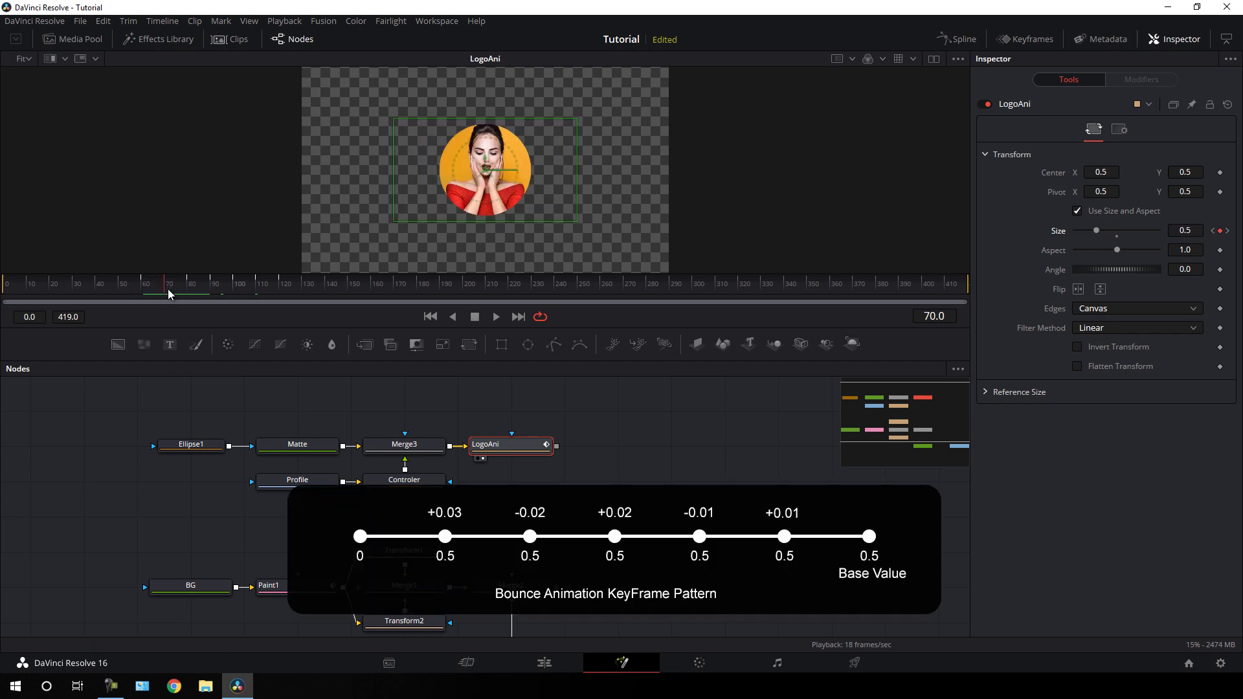
click(1195, 231)
text(3)
key(Tab)
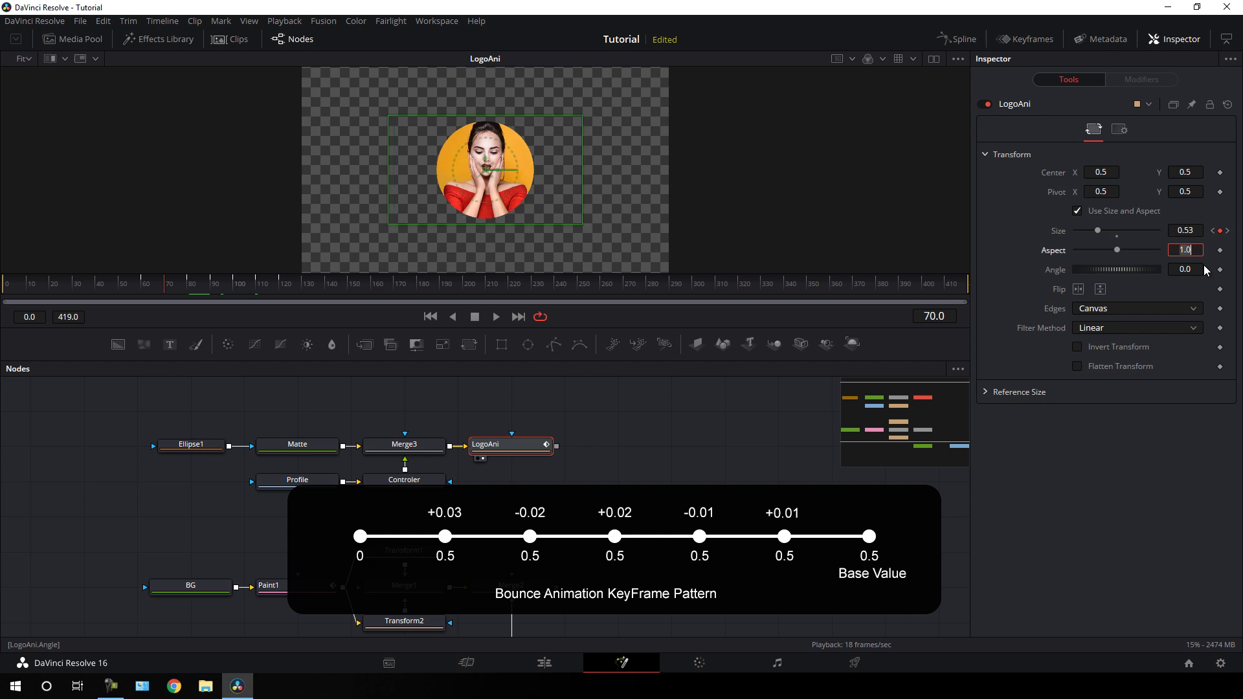
Set LogoAni's Size to 0.48 at frame 80 and 0.52 at frame 90.
click(185, 291)
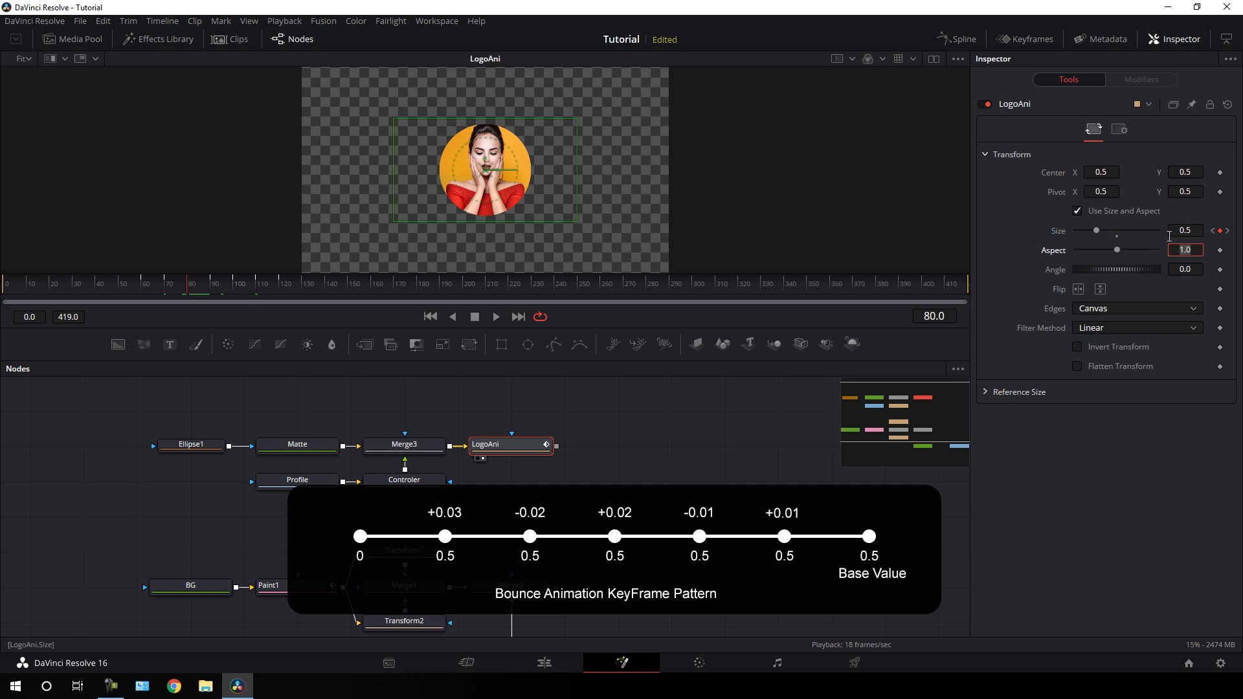
click(1195, 232)
text(0.48)
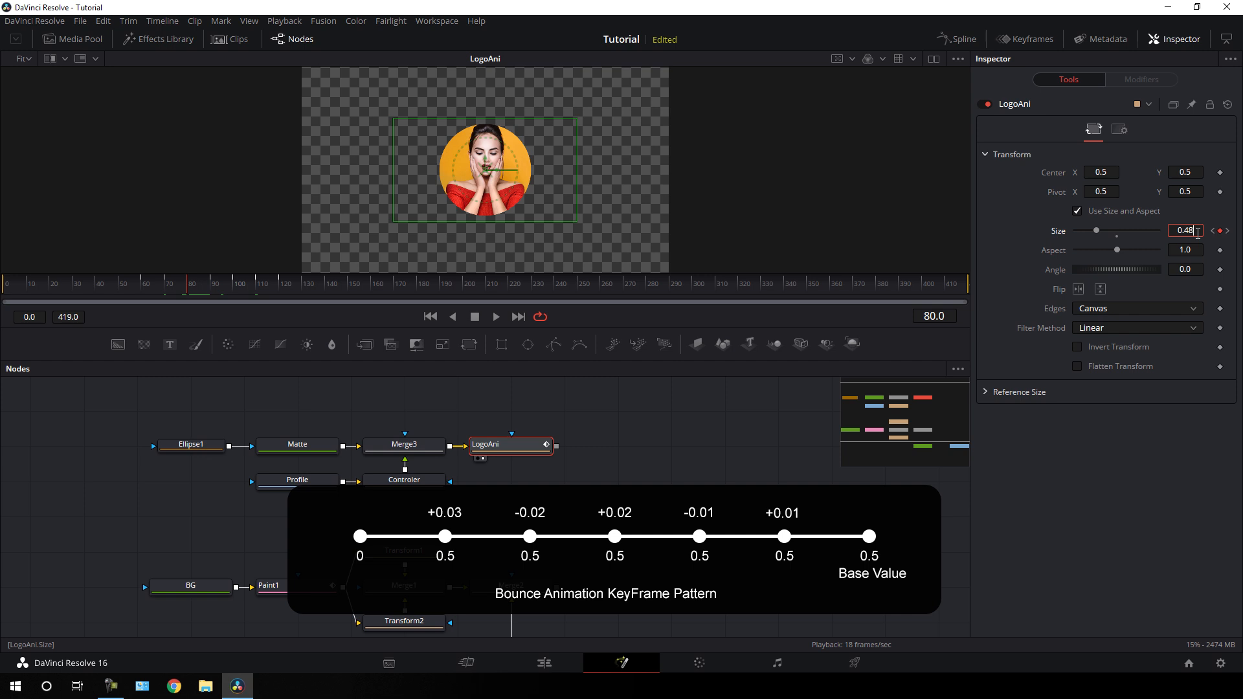
key(Tab)
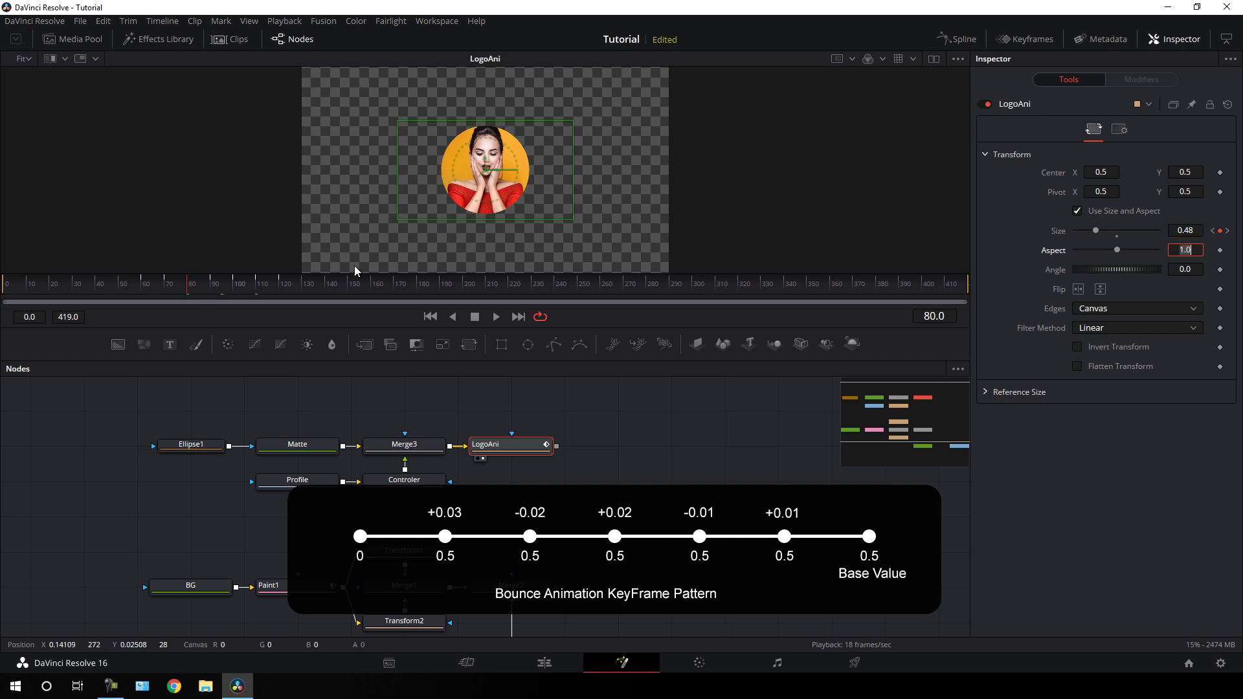
drag(202, 286, 211, 294)
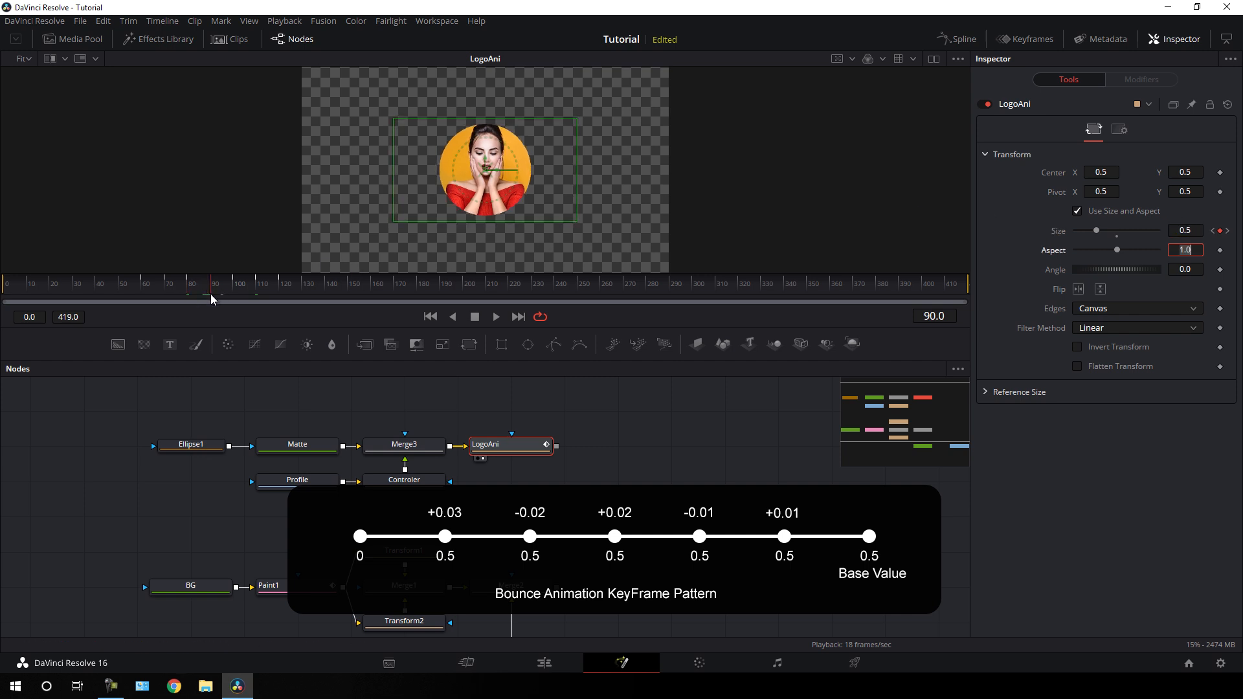
click(1194, 232)
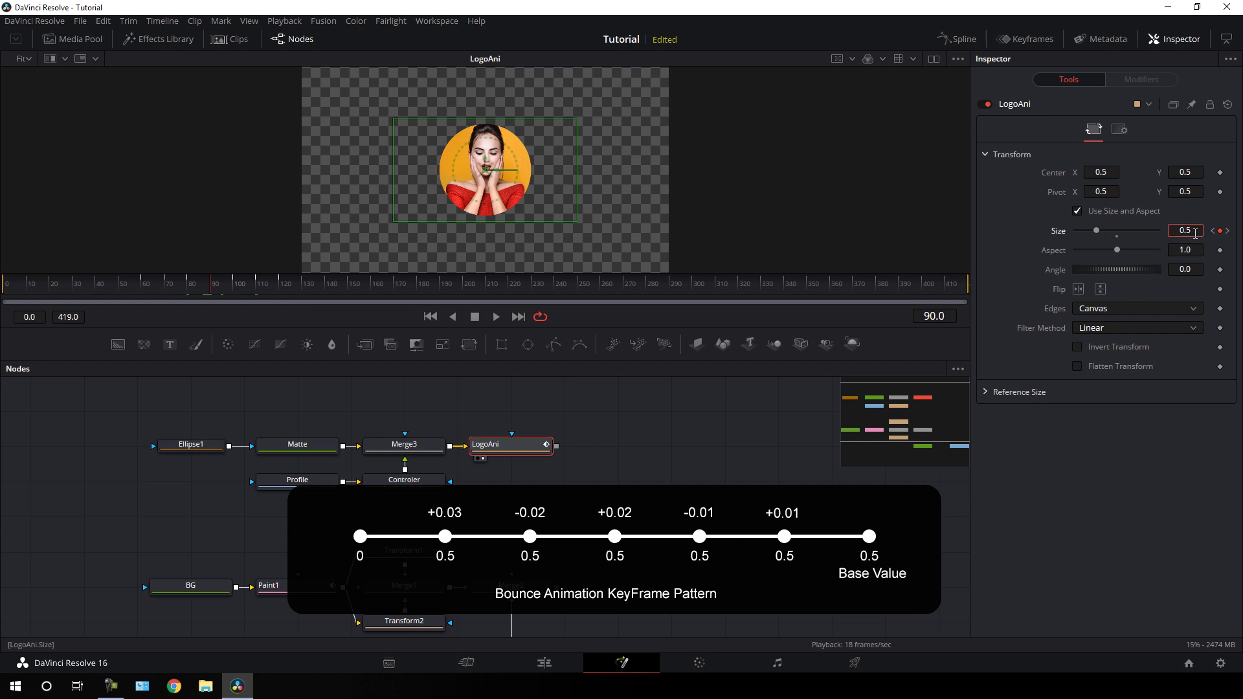
text(2)
key(Tab)
Set LogoAni's Size to 0.49 at frame 100 and move the playhead to frame 110.
drag(223, 287, 234, 297)
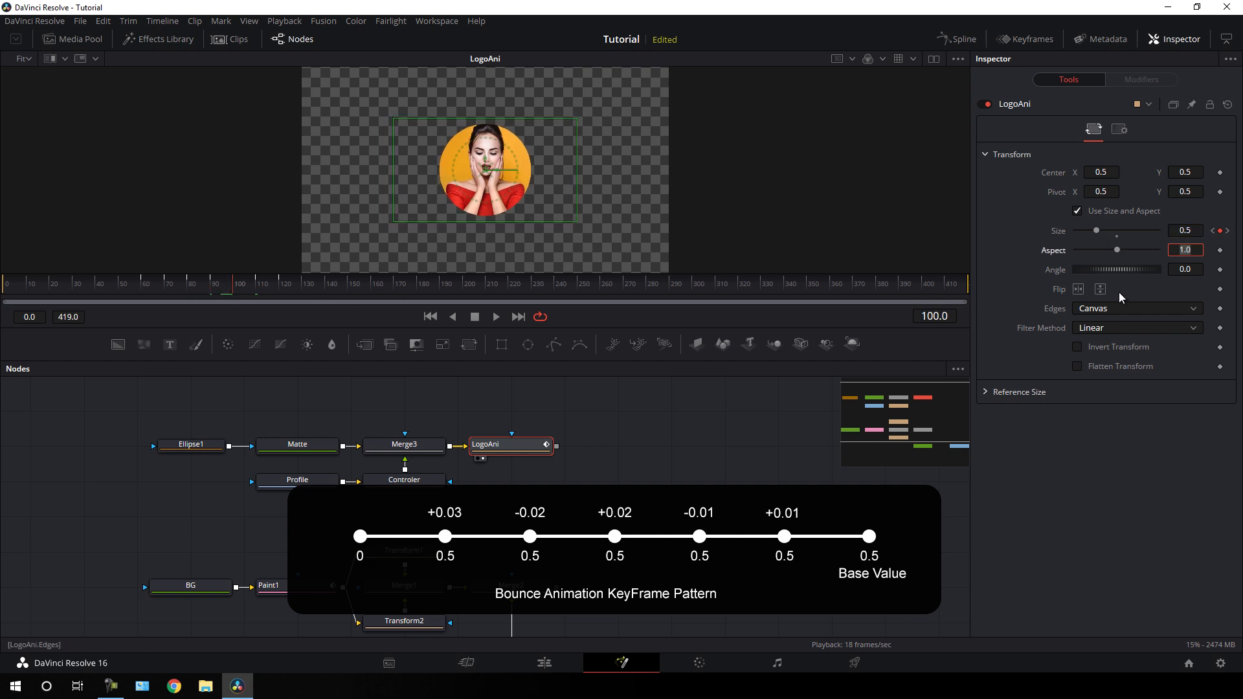
click(1197, 235)
click(1197, 234)
key(BackSpace)
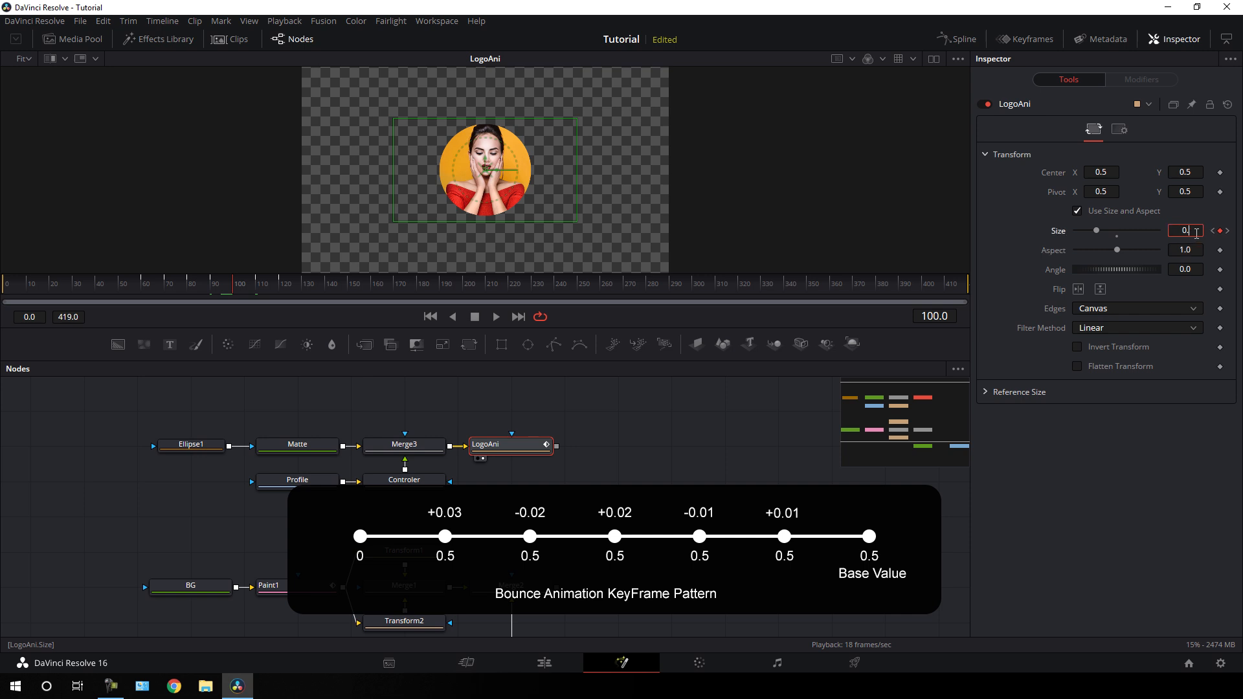
text(49)
key(Tab)
click(257, 286)
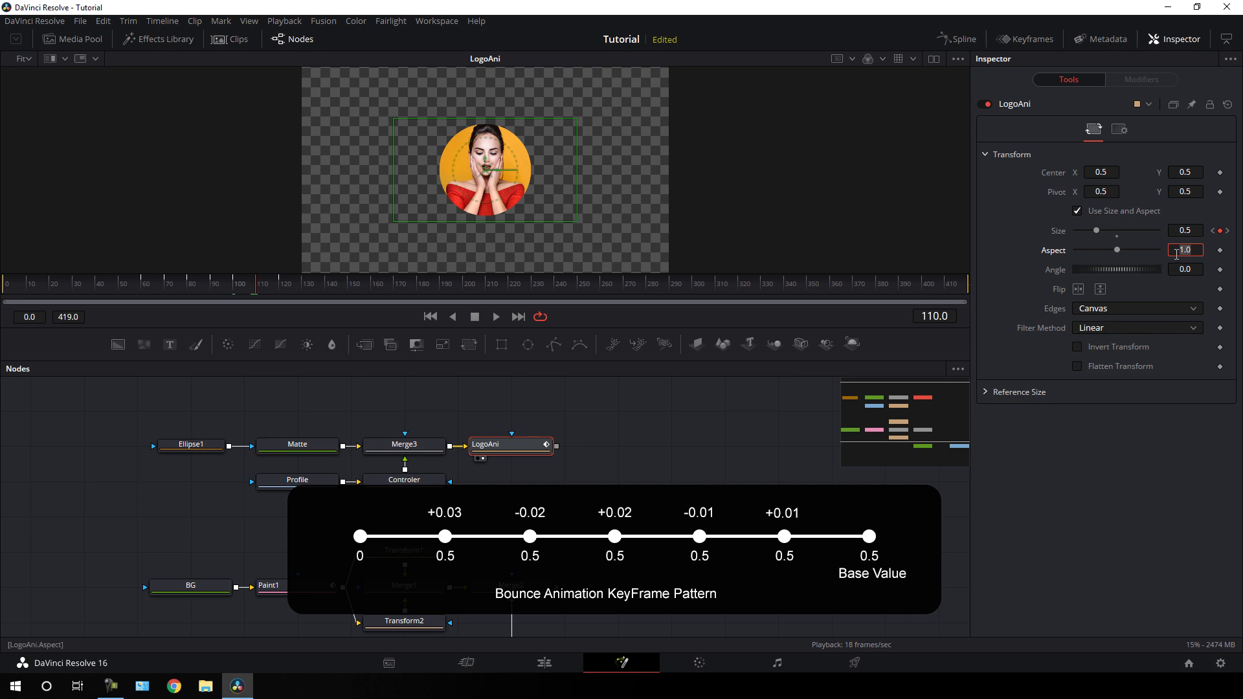
Set LogoAni's Size to 0.51 at frame 110 and scrub back through the bounce.
click(1195, 231)
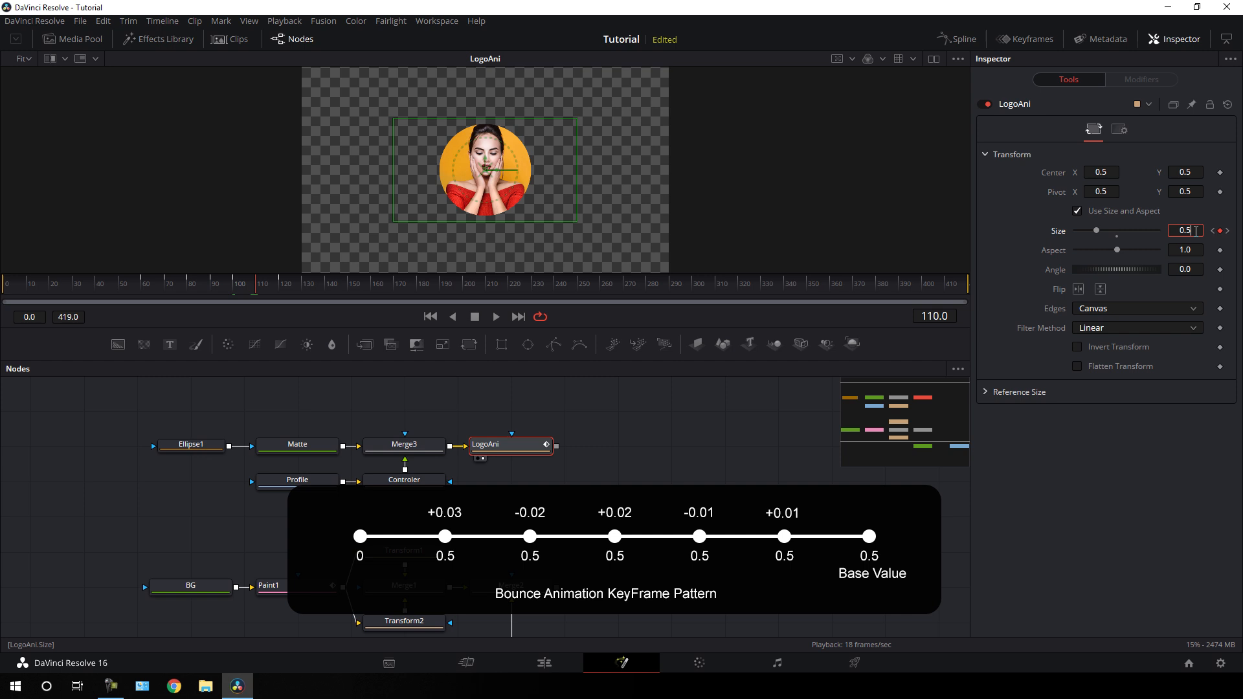
text(1)
key(Tab)
mouse_move(268, 286)
mouse_down()
mouse_move(144, 285)
mouse_move(279, 298)
mouse_move(169, 290)
mouse_move(247, 292)
mouse_up()
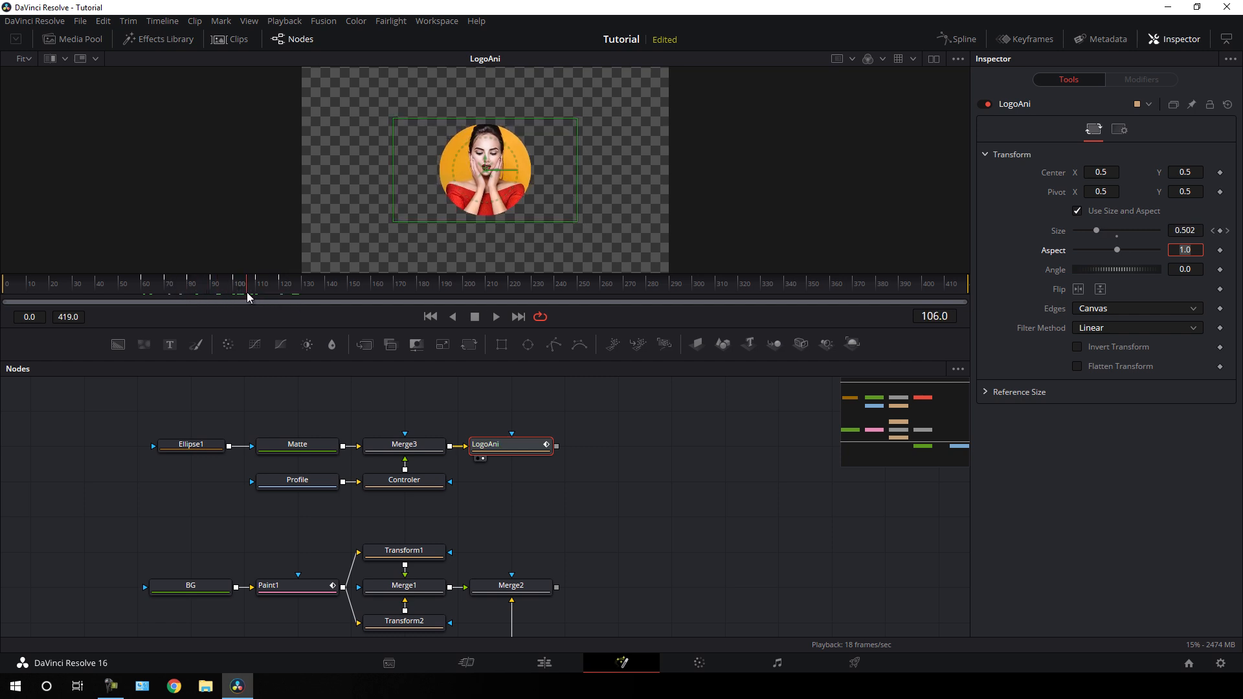
Isolate LogoAni's Size curve in the Spline editor and smooth all its keyframes.
click(957, 38)
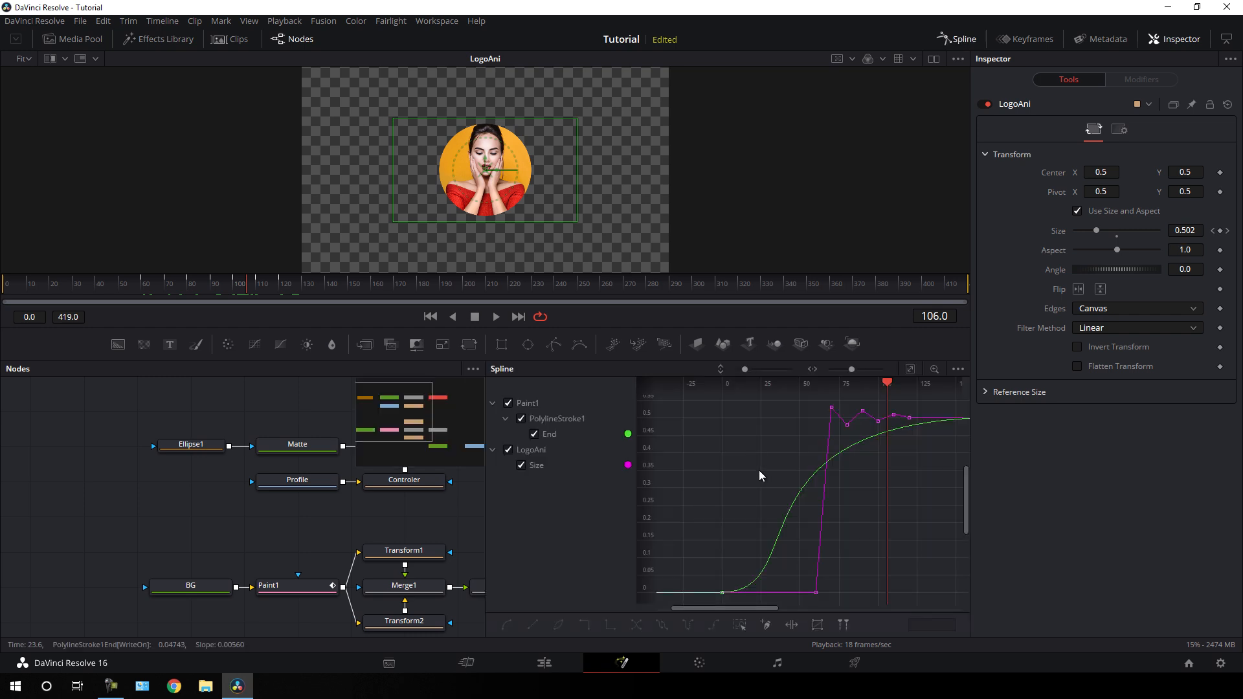
key(F4)
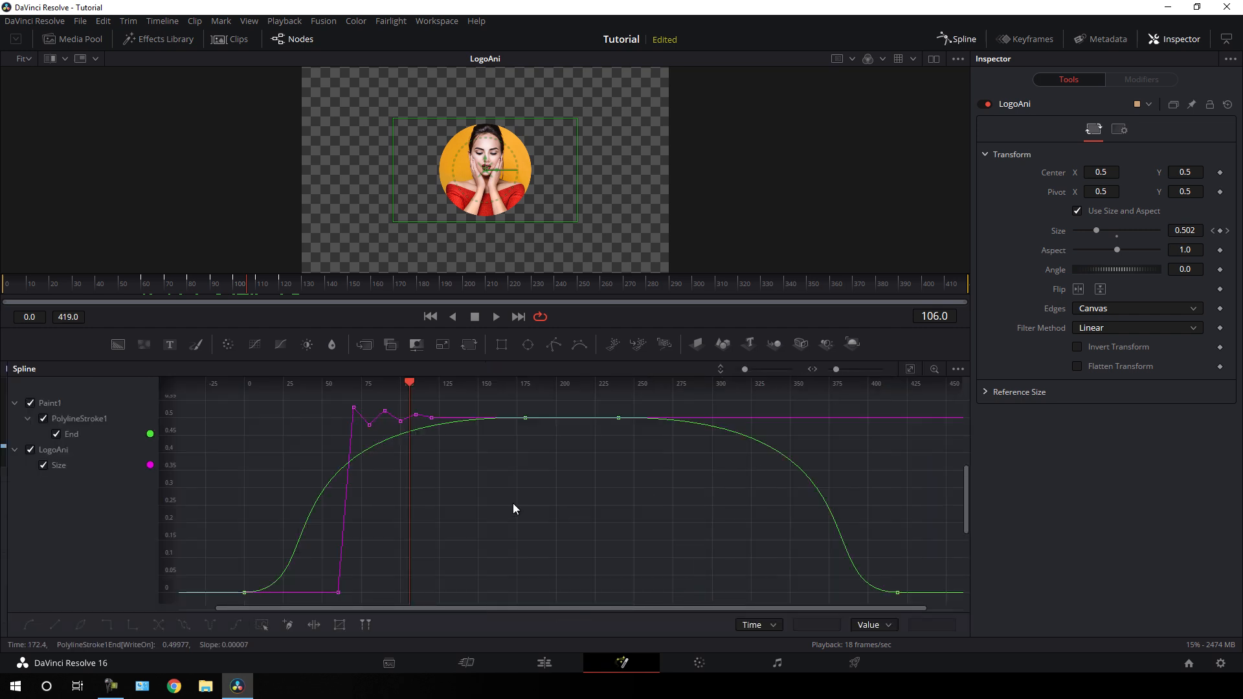
click(29, 404)
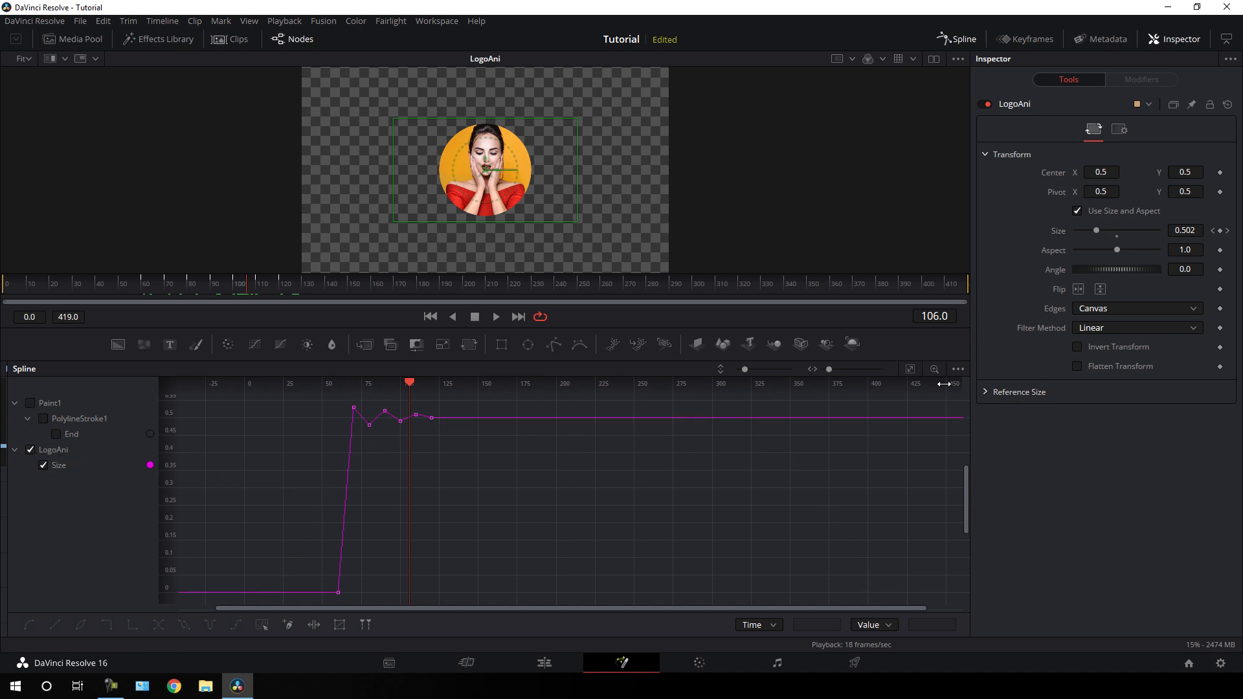
click(910, 371)
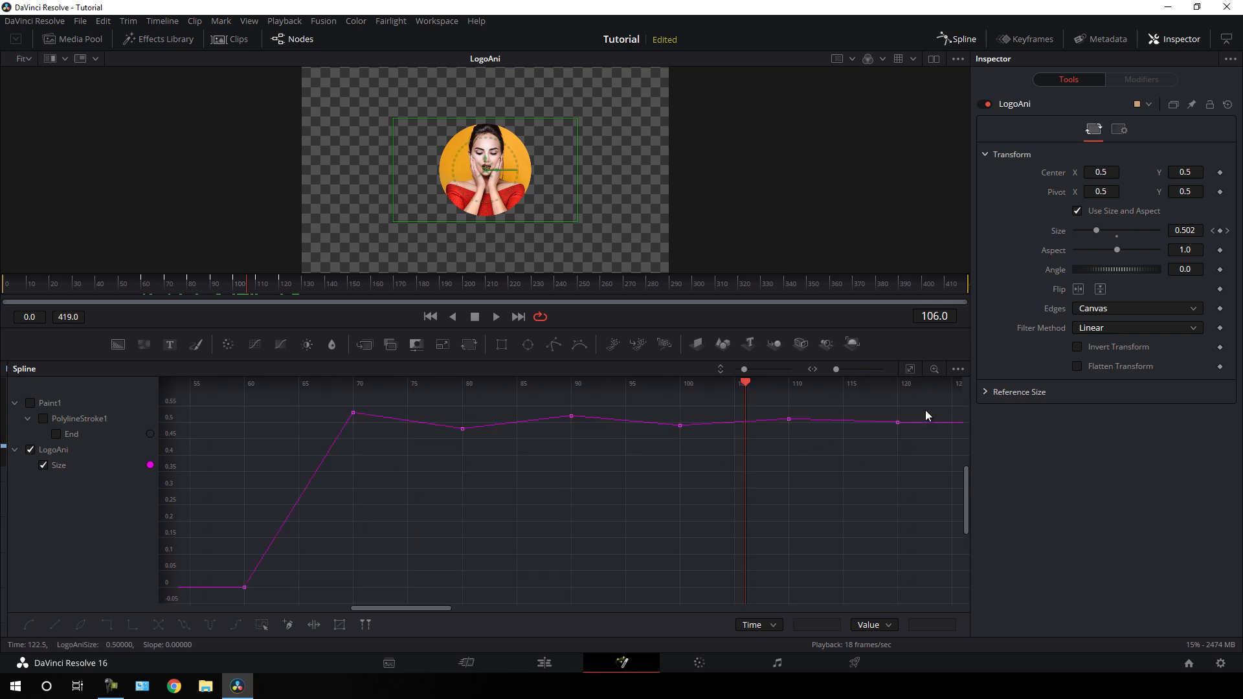
drag(926, 406, 235, 593)
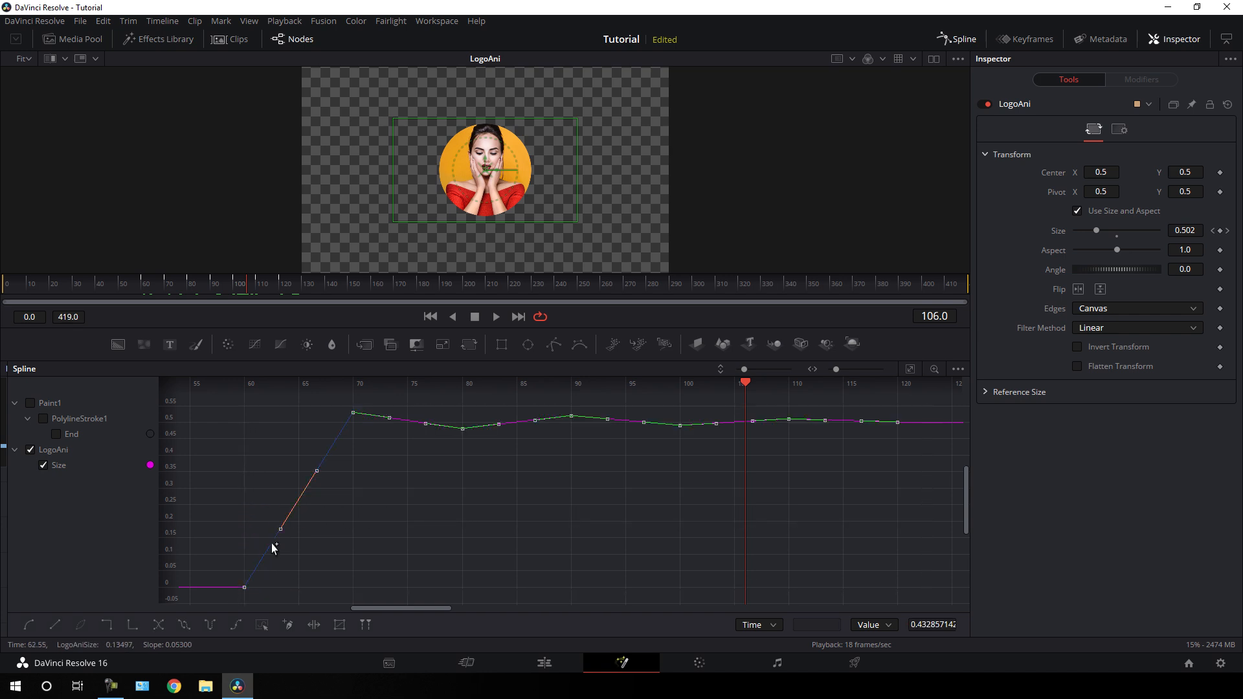
key(s)
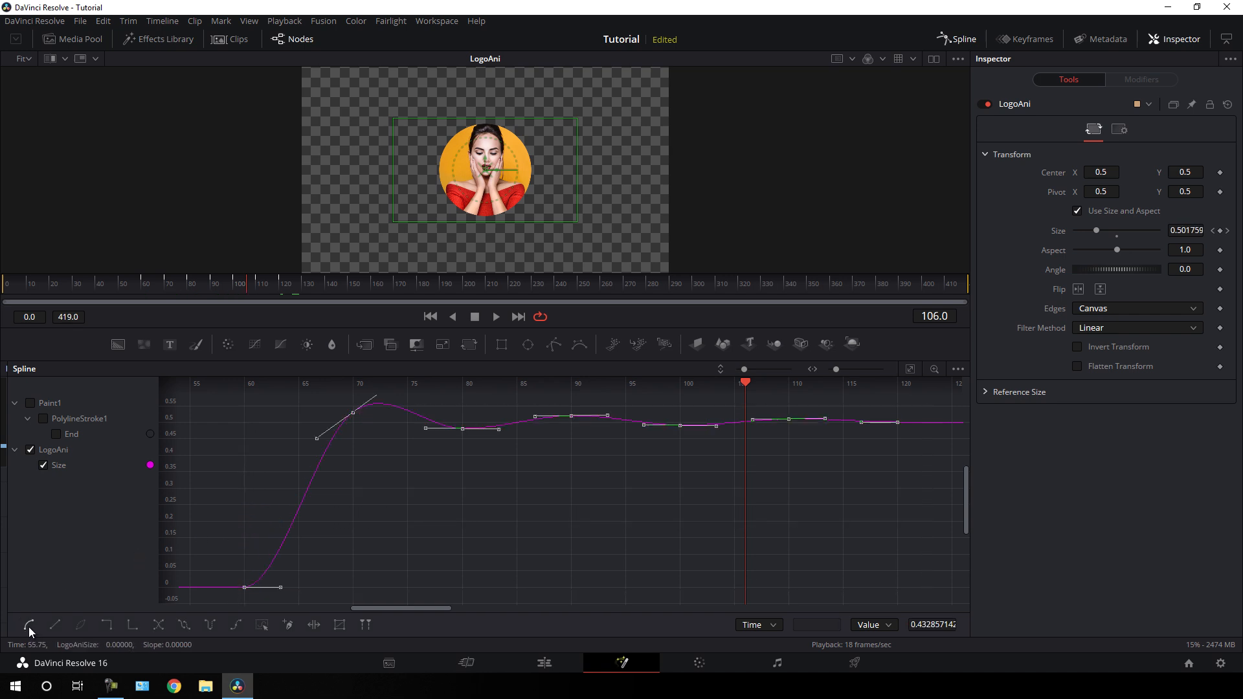
Play back the smoothed bounce from around frame 60, then close the Spline editor.
drag(745, 384, 232, 399)
key(space)
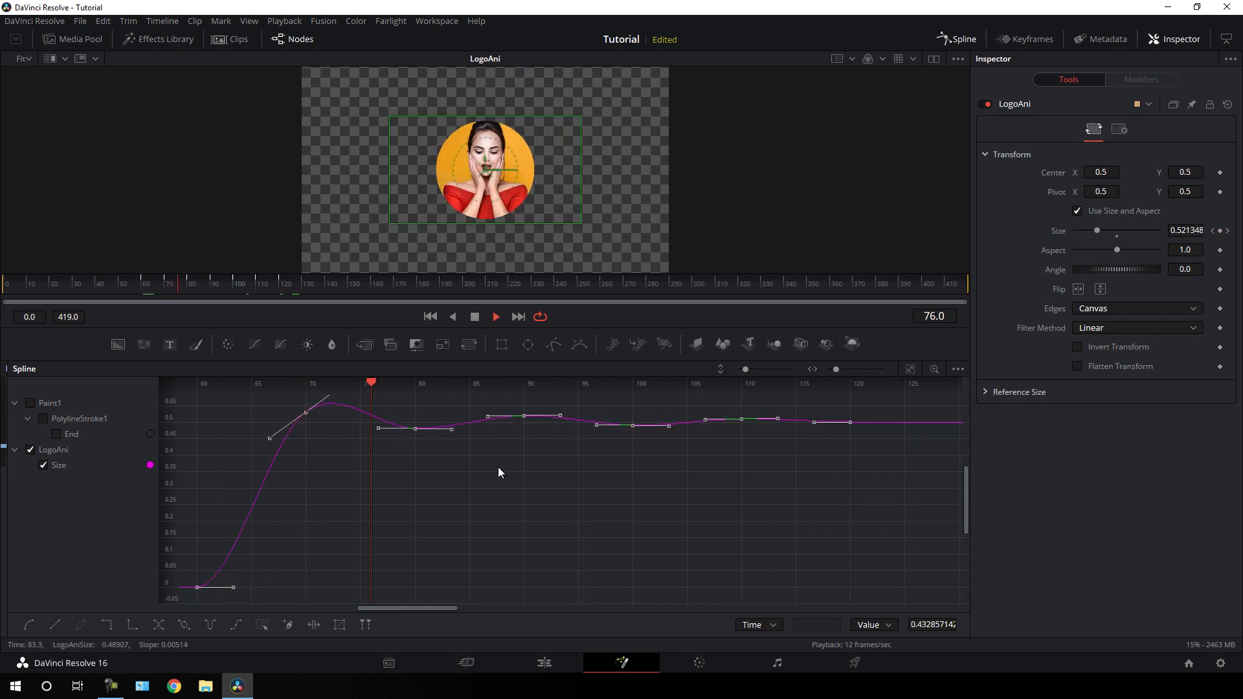
key(space)
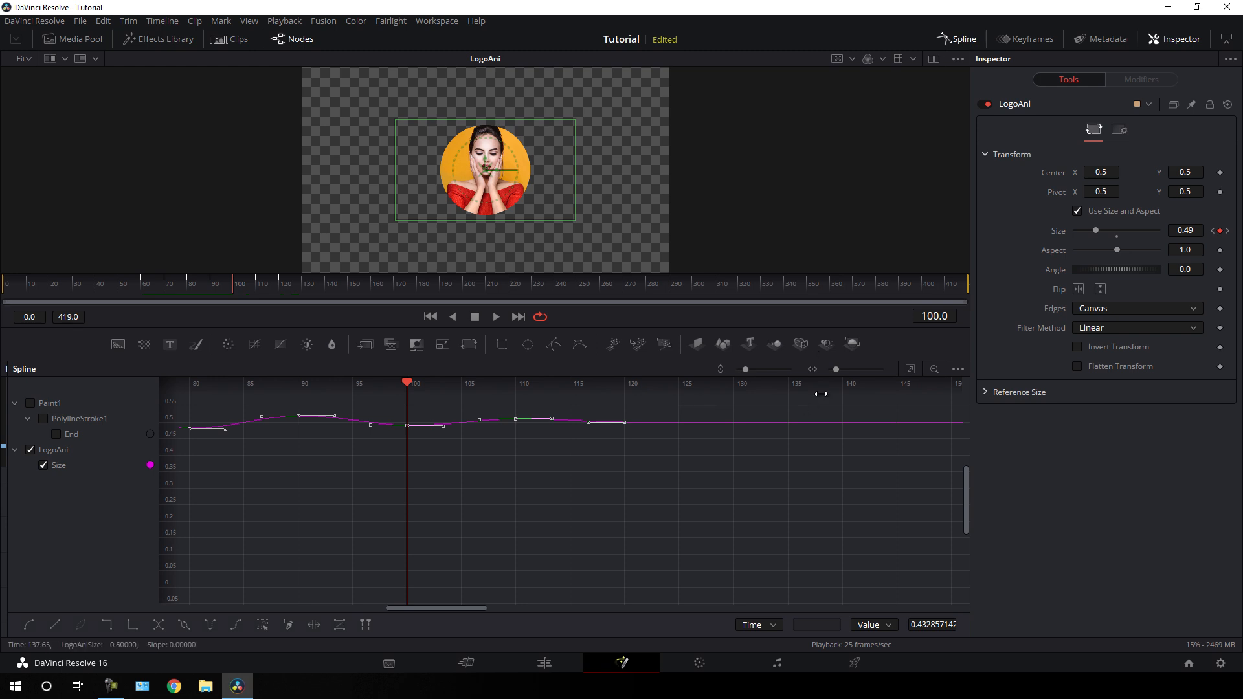
click(961, 40)
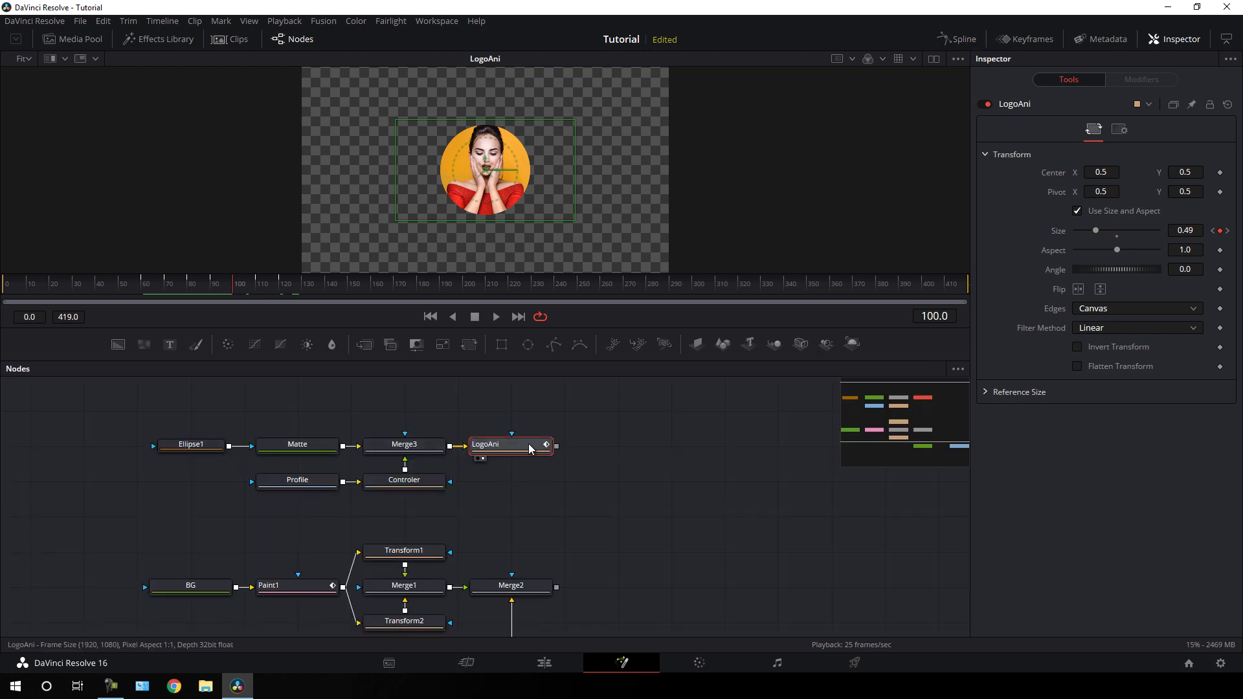
Merge LogoAni as foreground over Merge2 with a new Merge node placed between them, and show it in the viewer.
drag(572, 526, 570, 493)
click(572, 485)
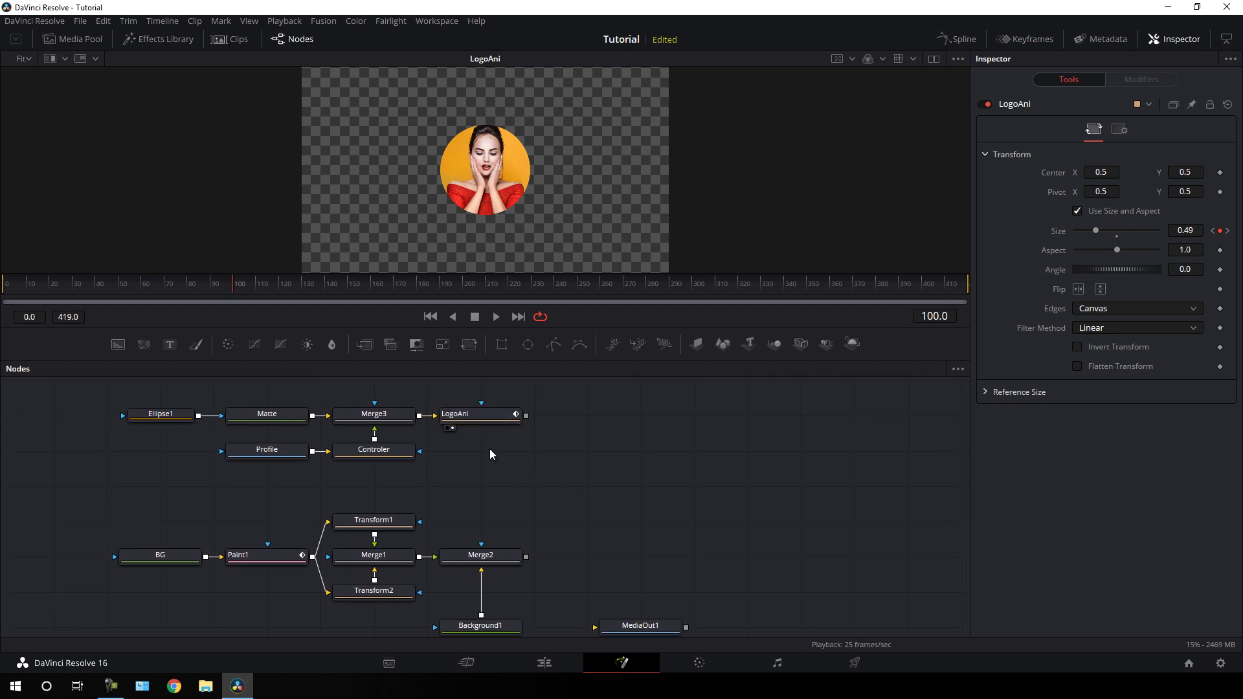
drag(368, 350, 498, 563)
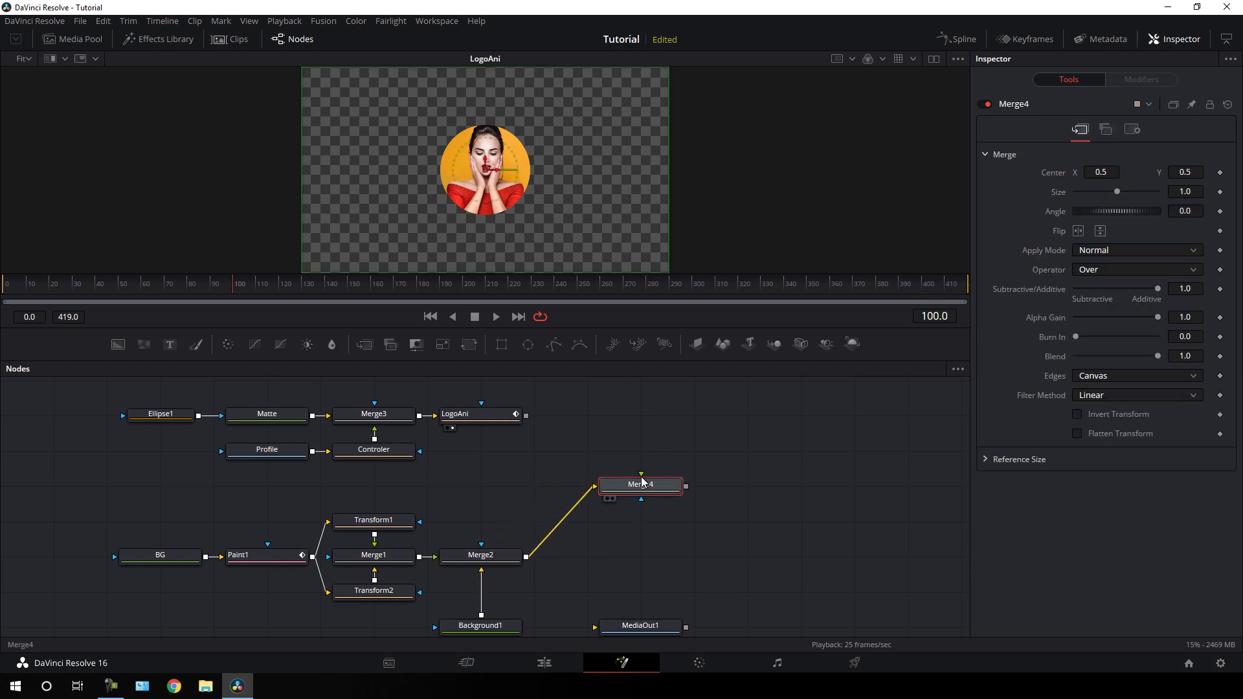
drag(641, 474, 468, 418)
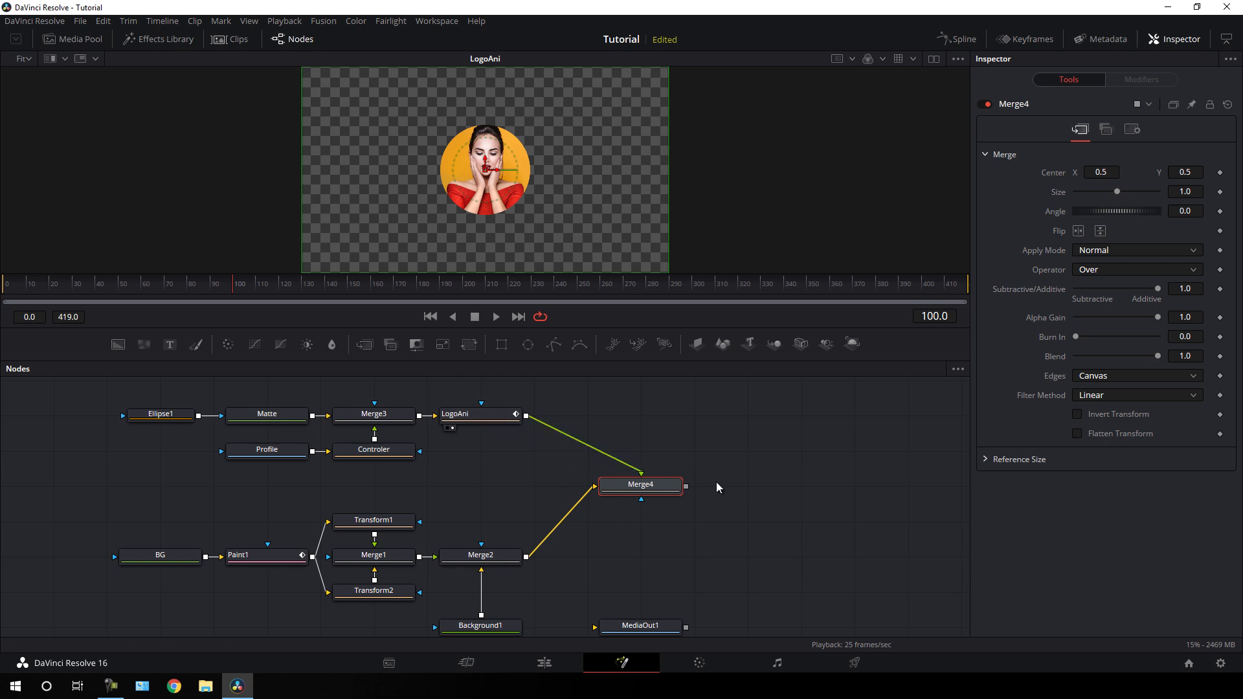
drag(650, 490, 510, 123)
Animate LogoAni's Center with a starting keyframe at frame 200.
drag(166, 280, 461, 292)
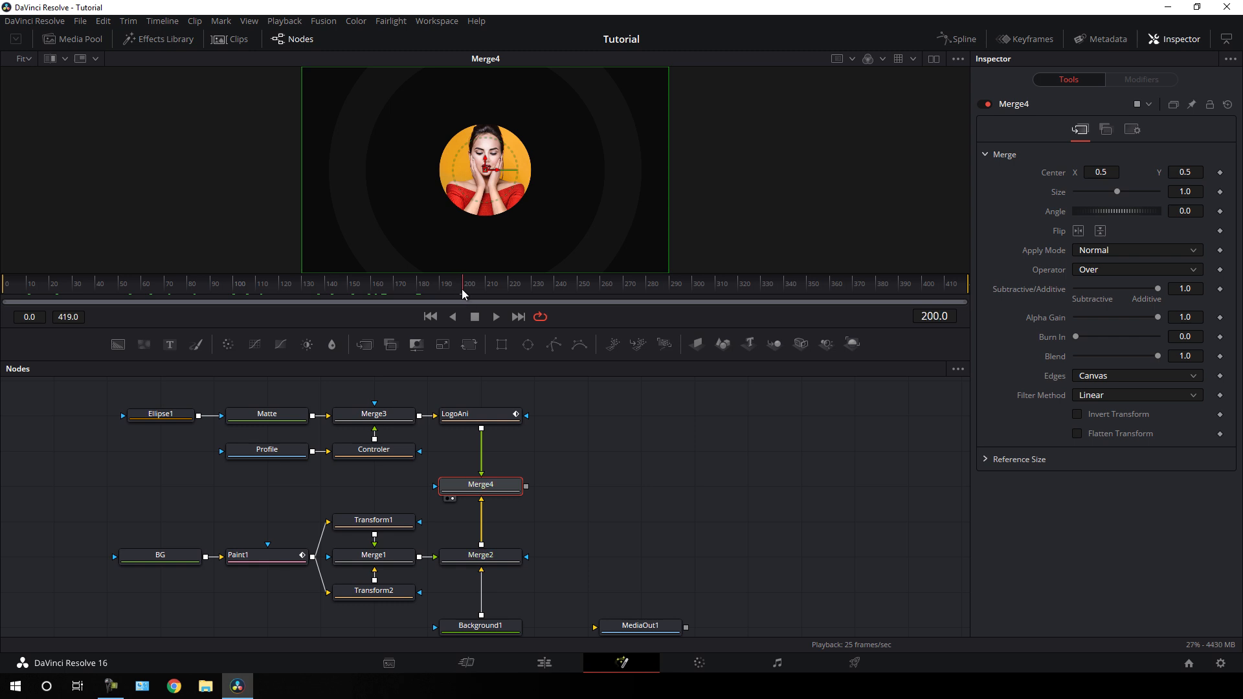
click(473, 422)
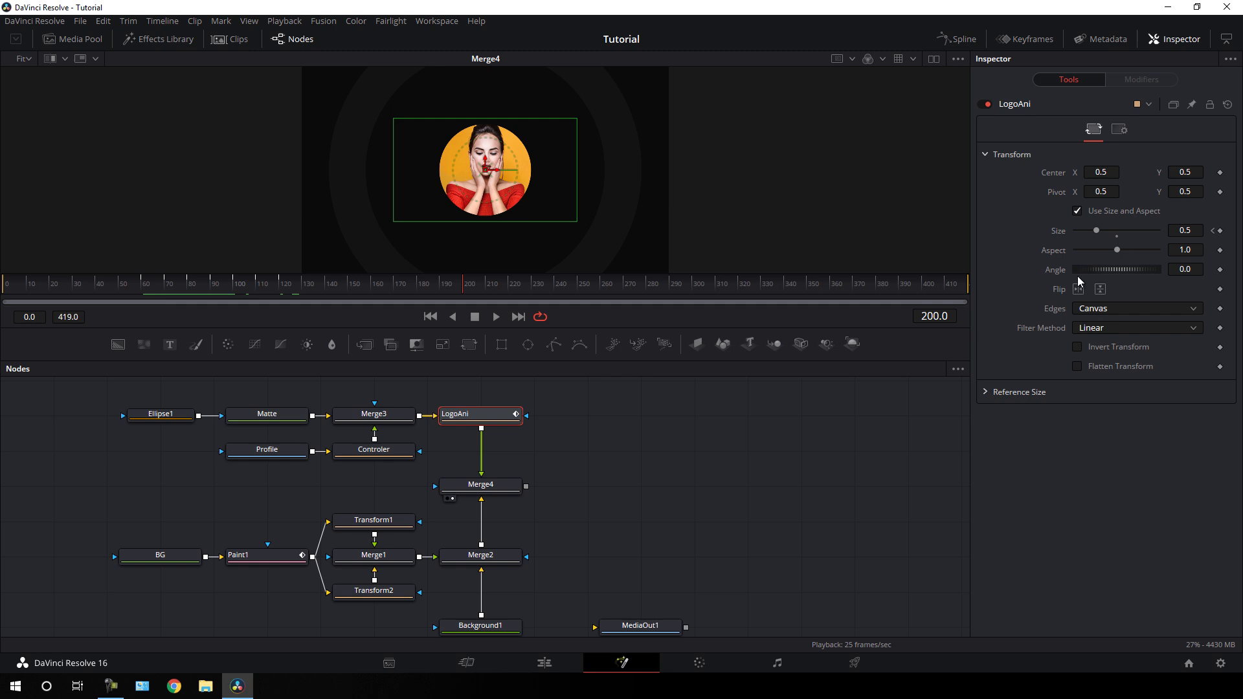
right_click(1060, 179)
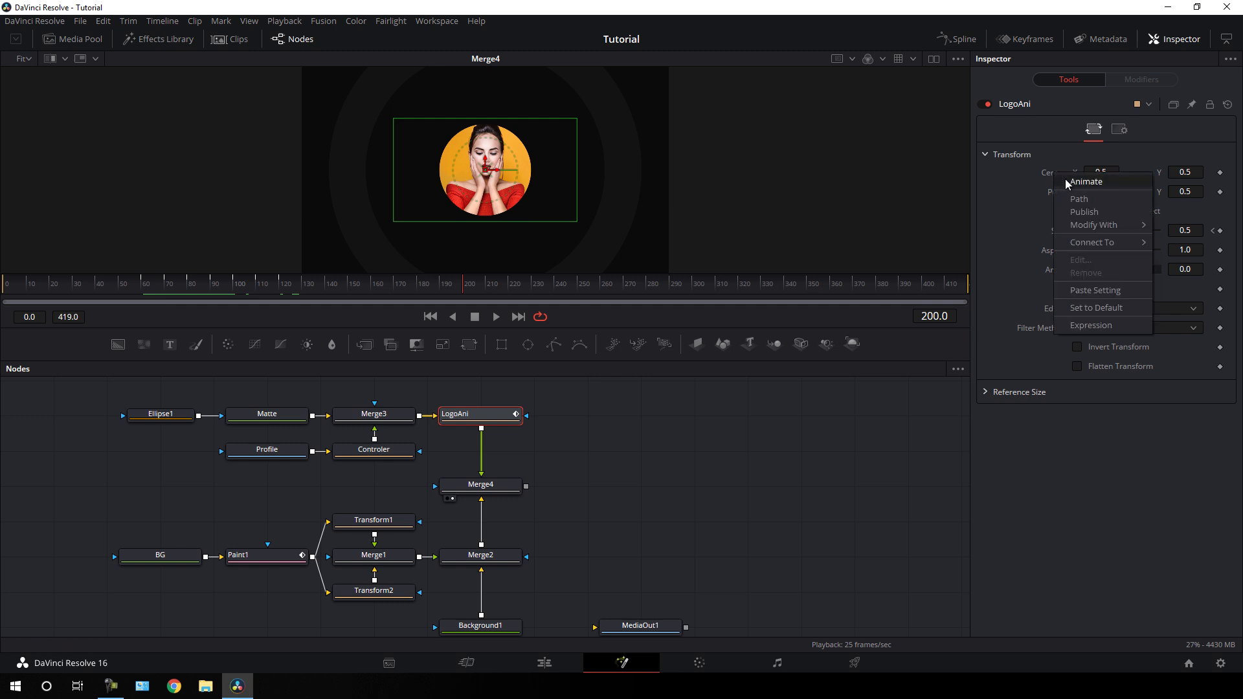
click(1075, 182)
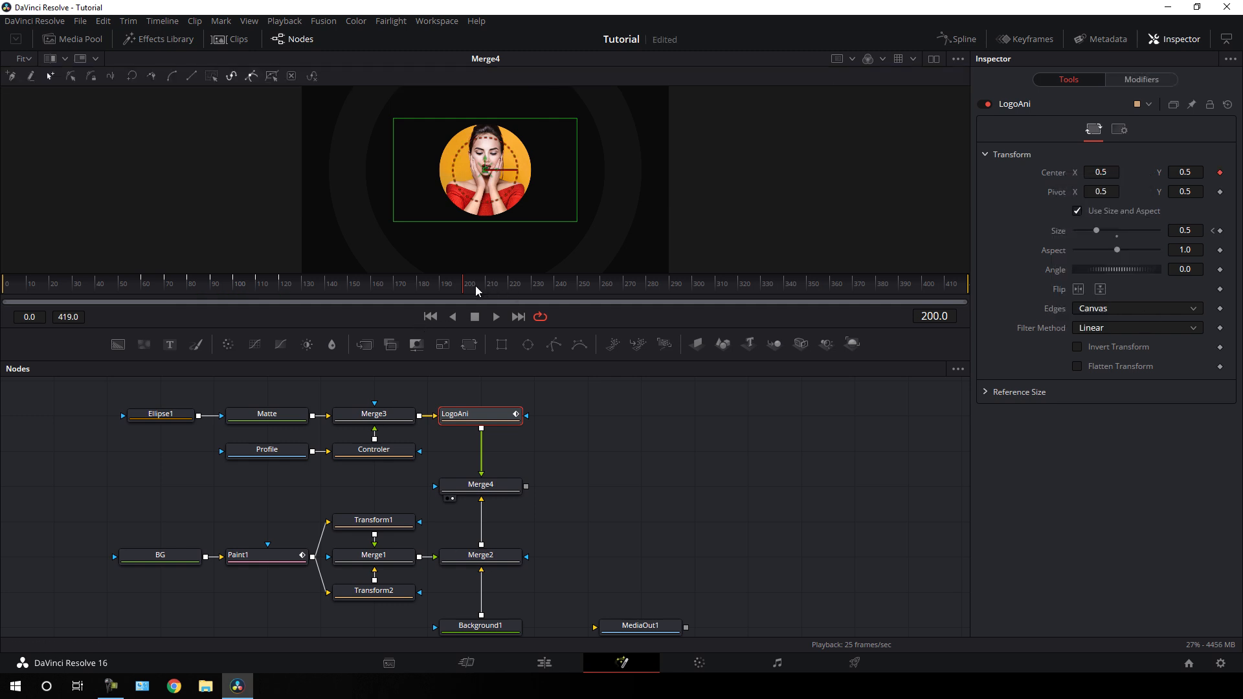
Raise the logo at frame 260 by setting LogoAni's Center Y to 0.58, and scrub through the movement.
drag(468, 286, 600, 290)
drag(486, 160, 489, 147)
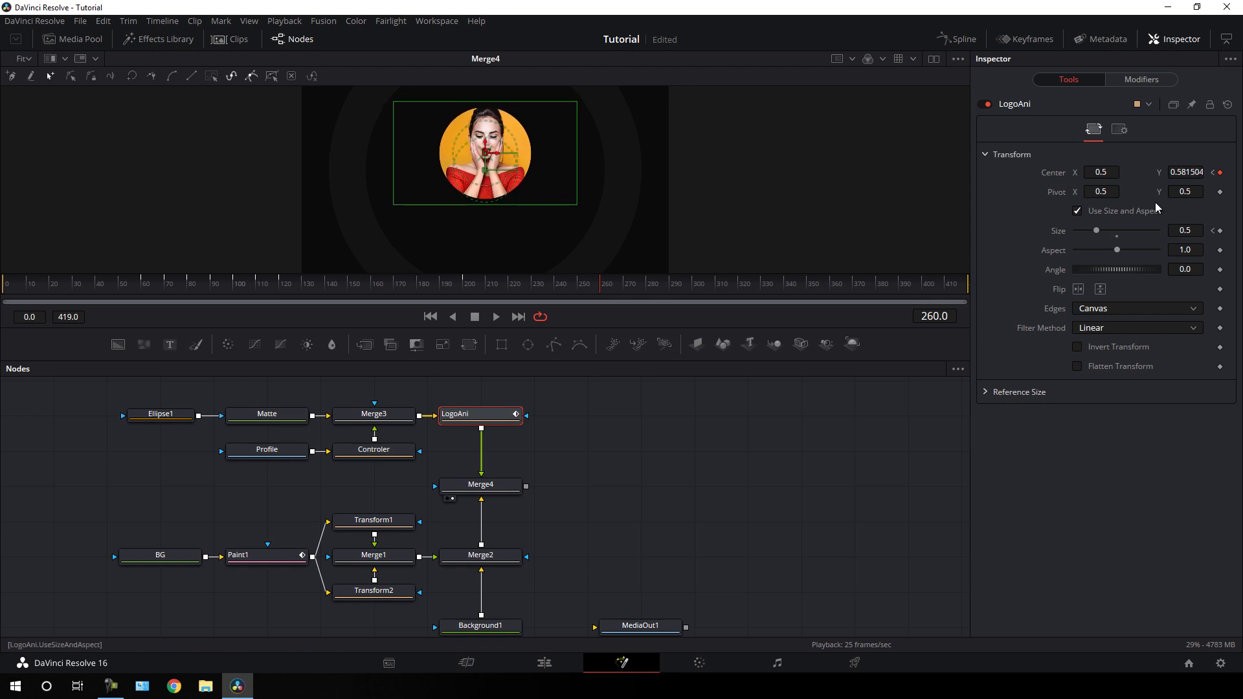
click(1186, 171)
text(0)
key(Tab)
drag(440, 285, 549, 294)
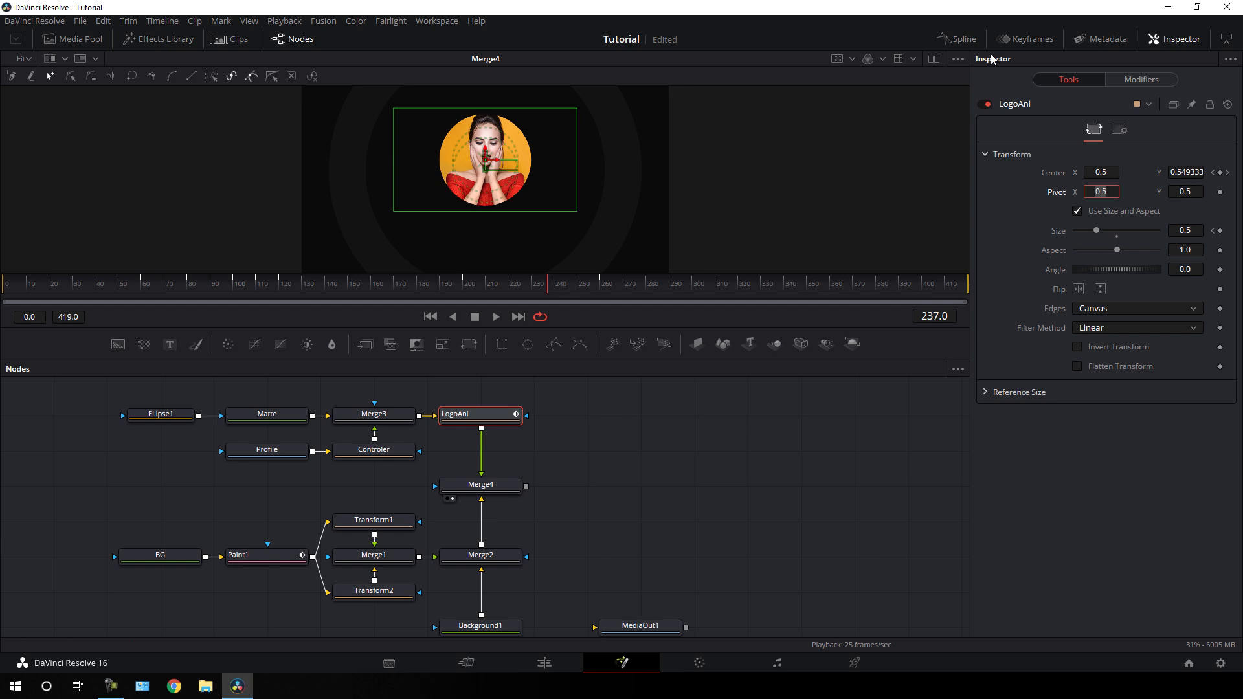
Isolate LogoAni's Center Displacement curve in the Spline editor and smooth both of its keyframes.
click(960, 40)
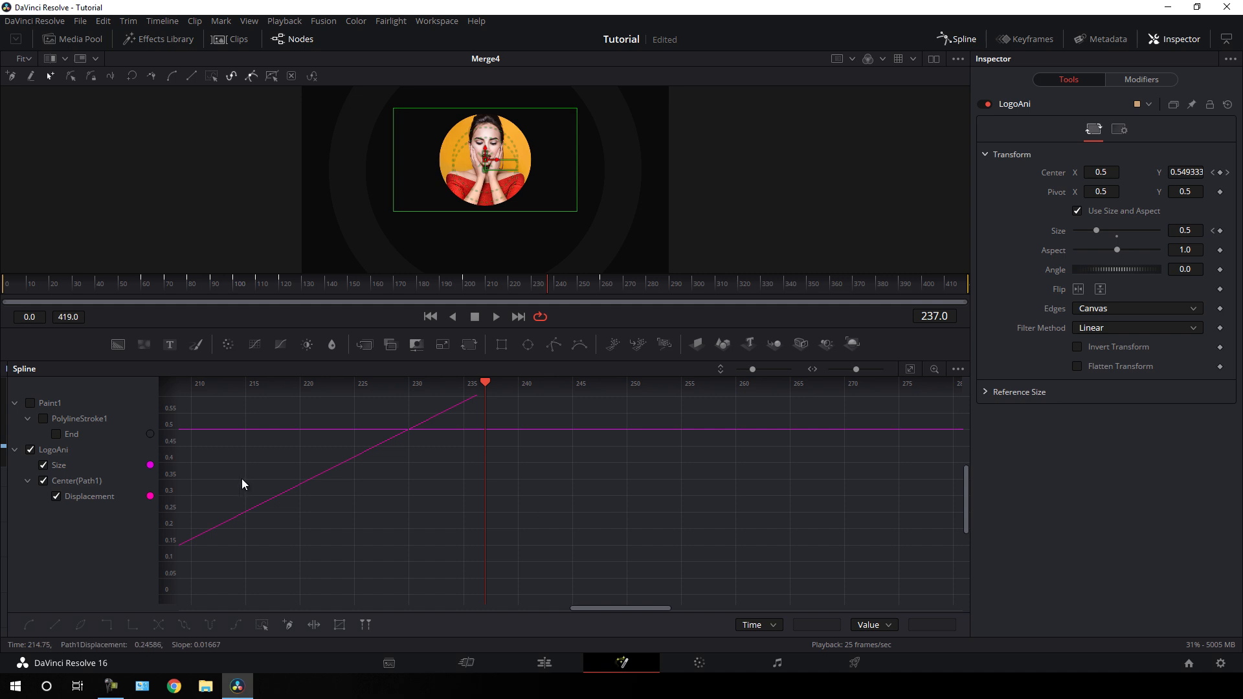
click(43, 466)
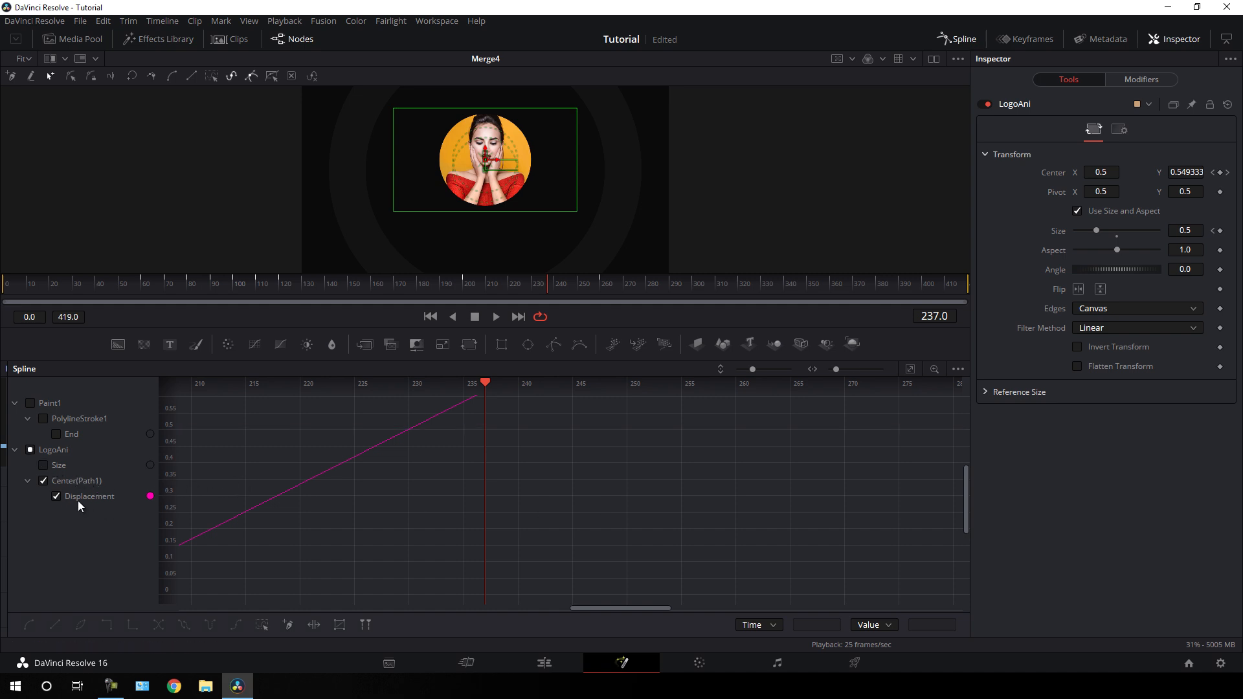
click(911, 368)
drag(923, 402, 235, 604)
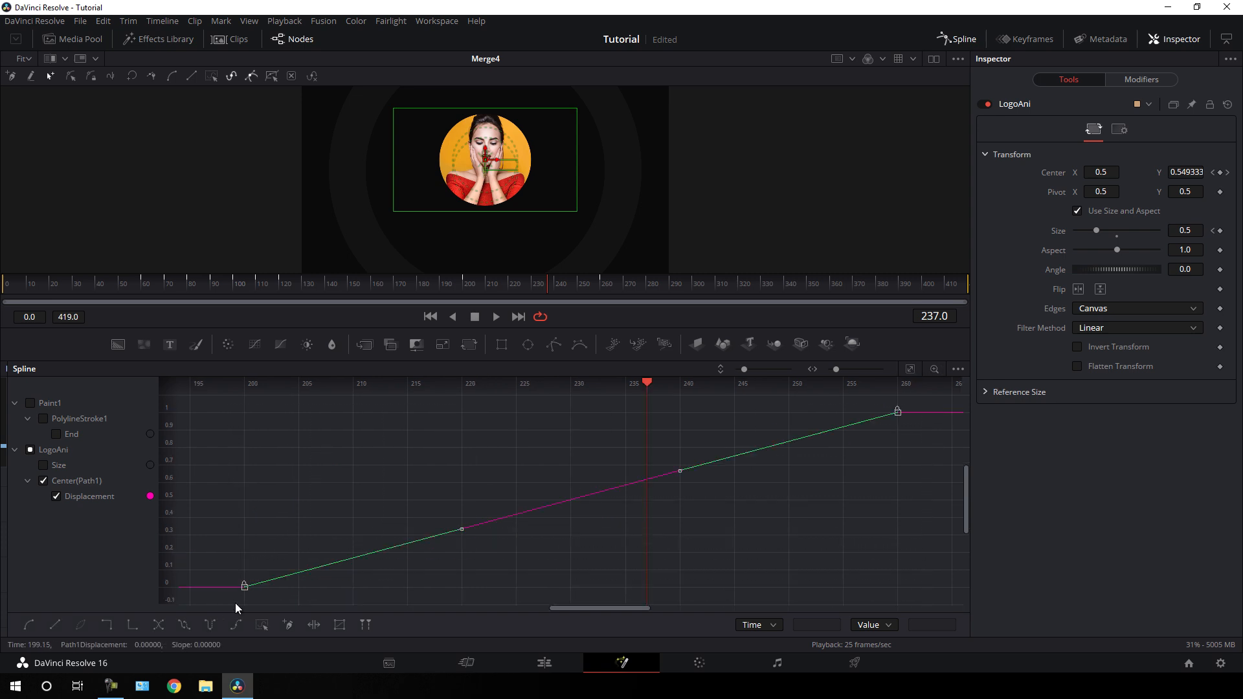
click(27, 627)
Extend the frame 260 Displacement keyframe's handle back to frame 200 for a long ease-out, then close the Spline editor.
drag(646, 383, 241, 417)
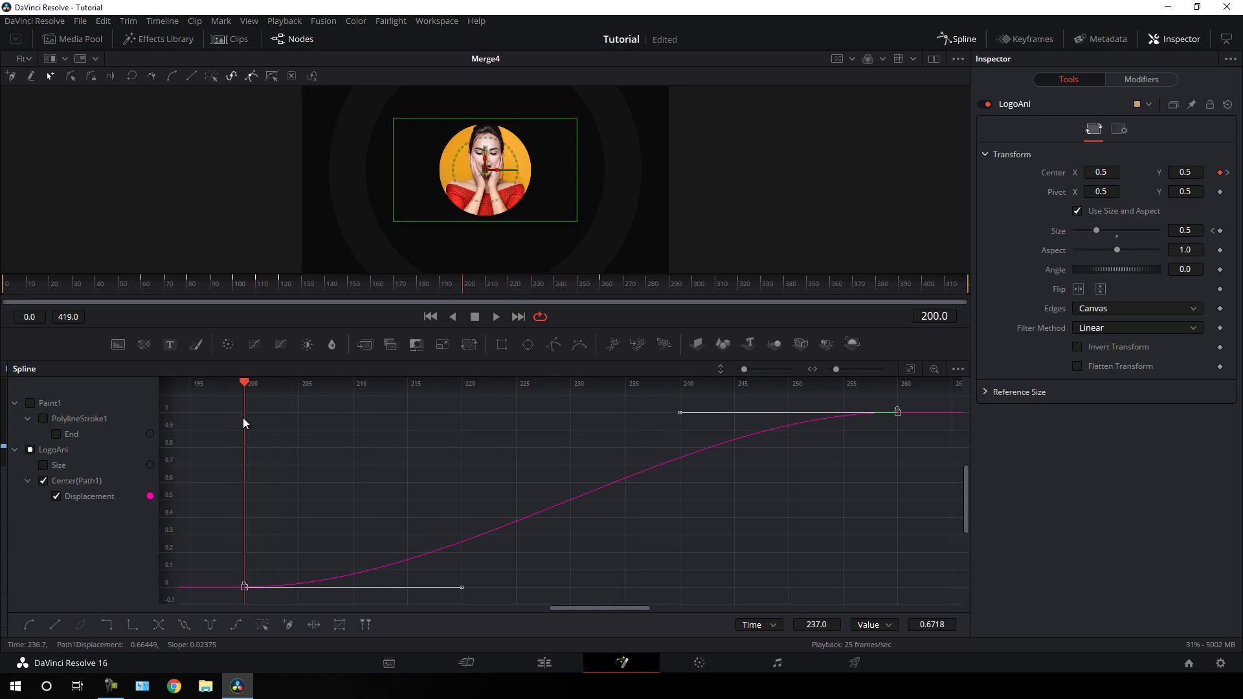
drag(680, 413, 243, 418)
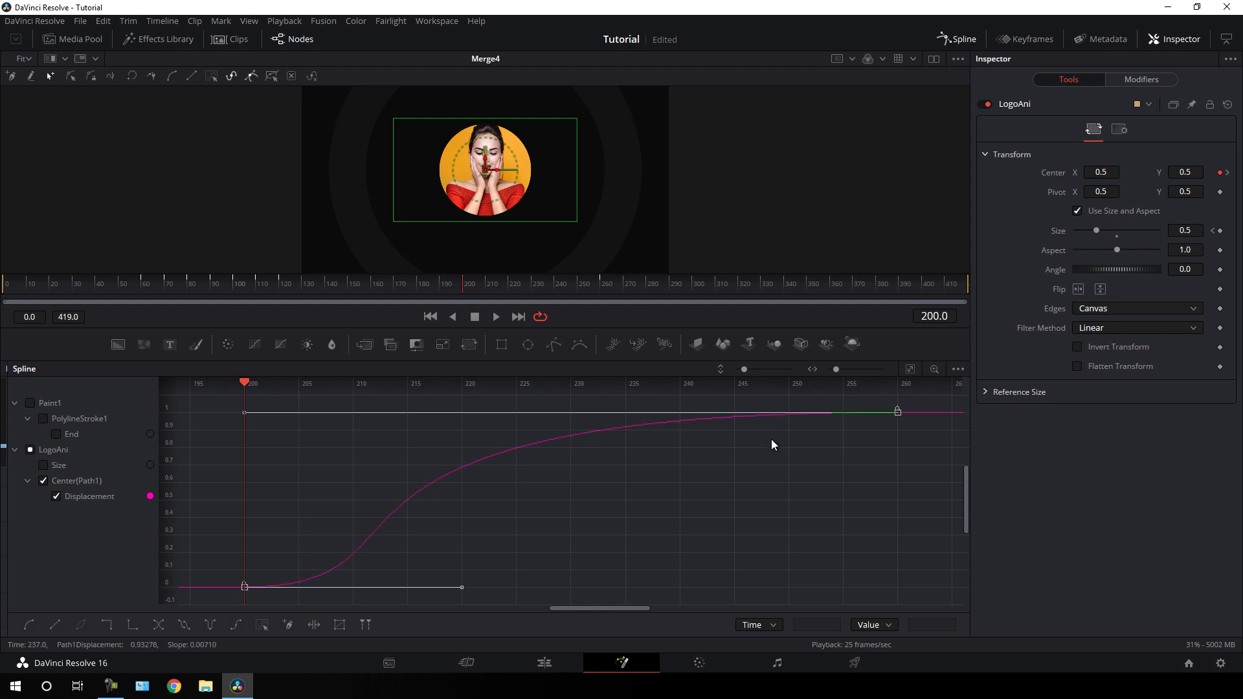
click(961, 40)
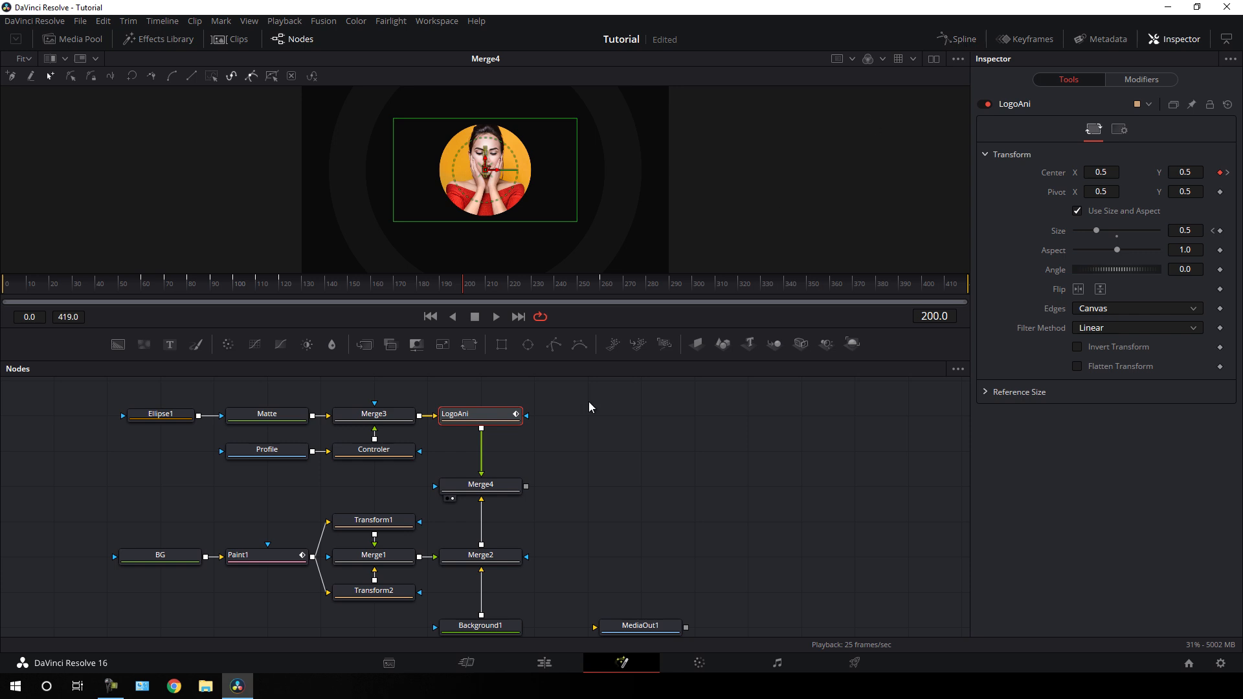
Move the playhead to frame 283 and add a Text node above Merge3.
click(582, 476)
drag(582, 430, 581, 520)
drag(464, 301, 653, 288)
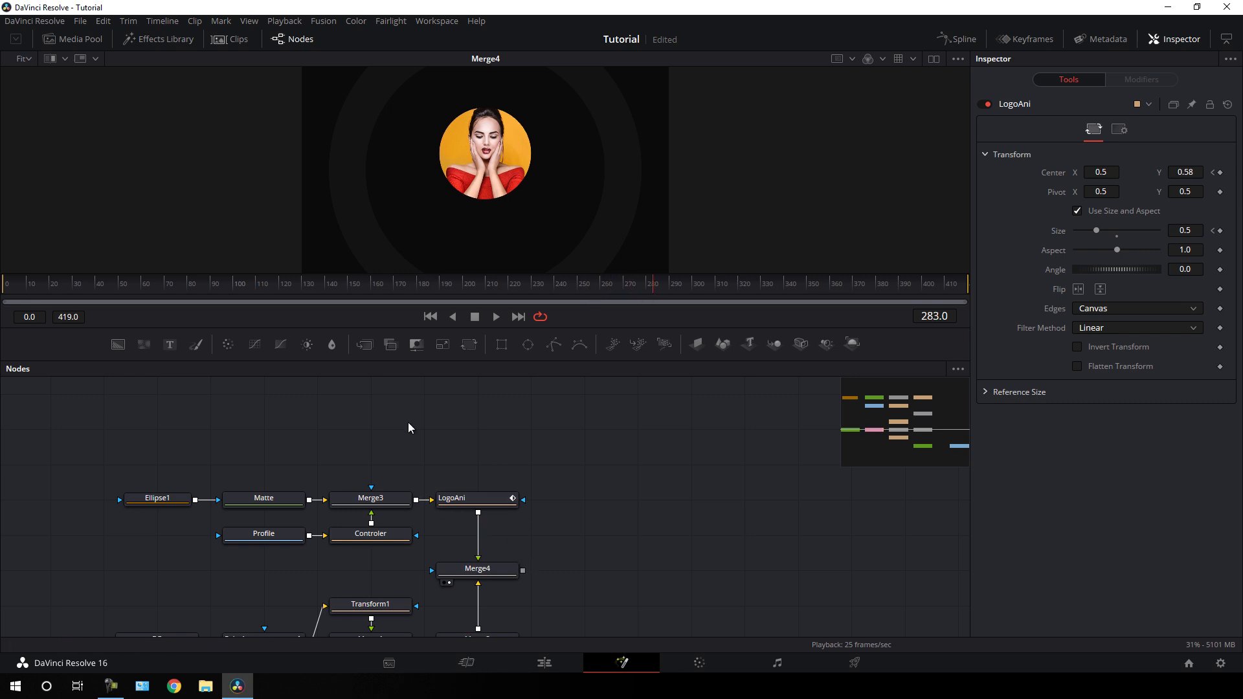
drag(176, 344, 383, 449)
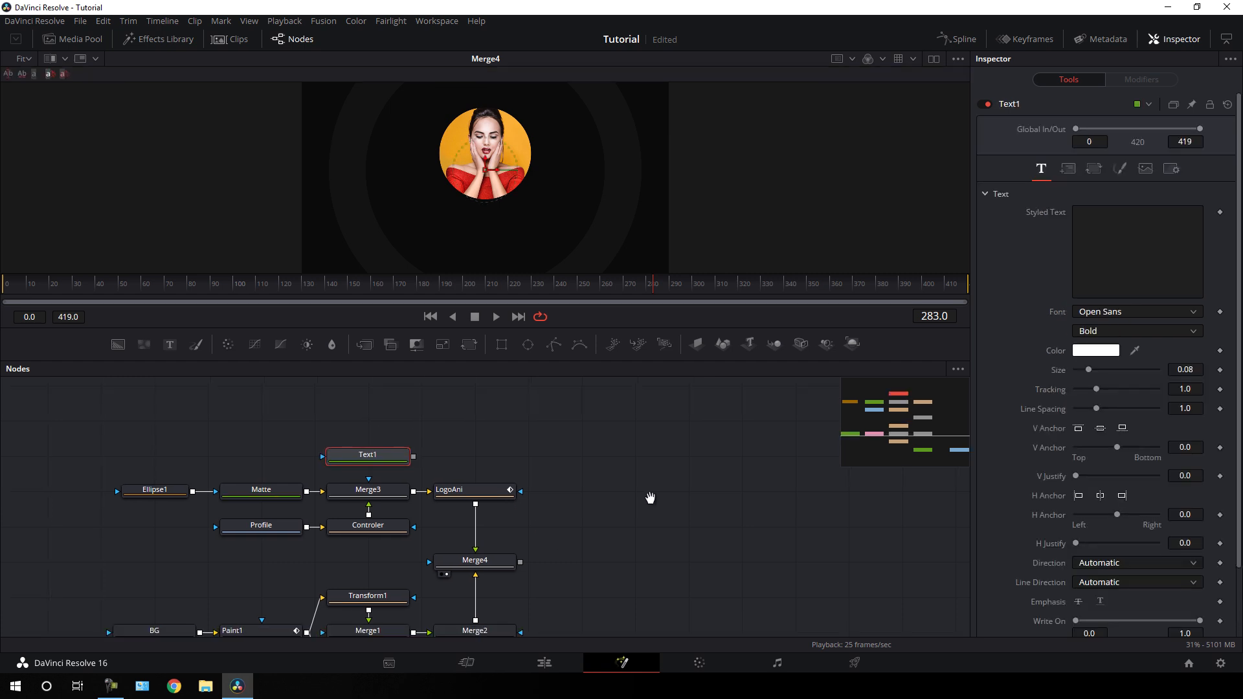
Rearrange the node graph with Merge4 beside LogoAni, Merge2 and Background1 aligned beneath Merge4, and MediaOut1 shifted along with them.
drag(475, 548, 586, 478)
click(586, 478)
scroll(632, 436, down, 3)
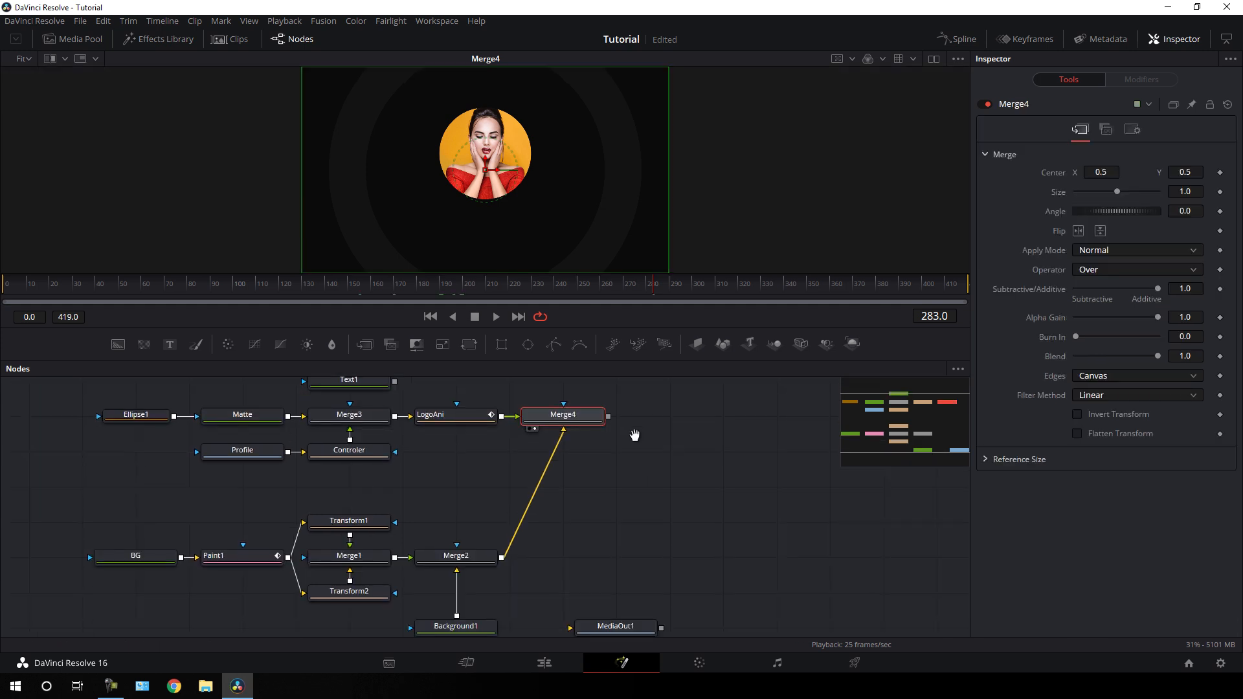
drag(554, 506, 458, 600)
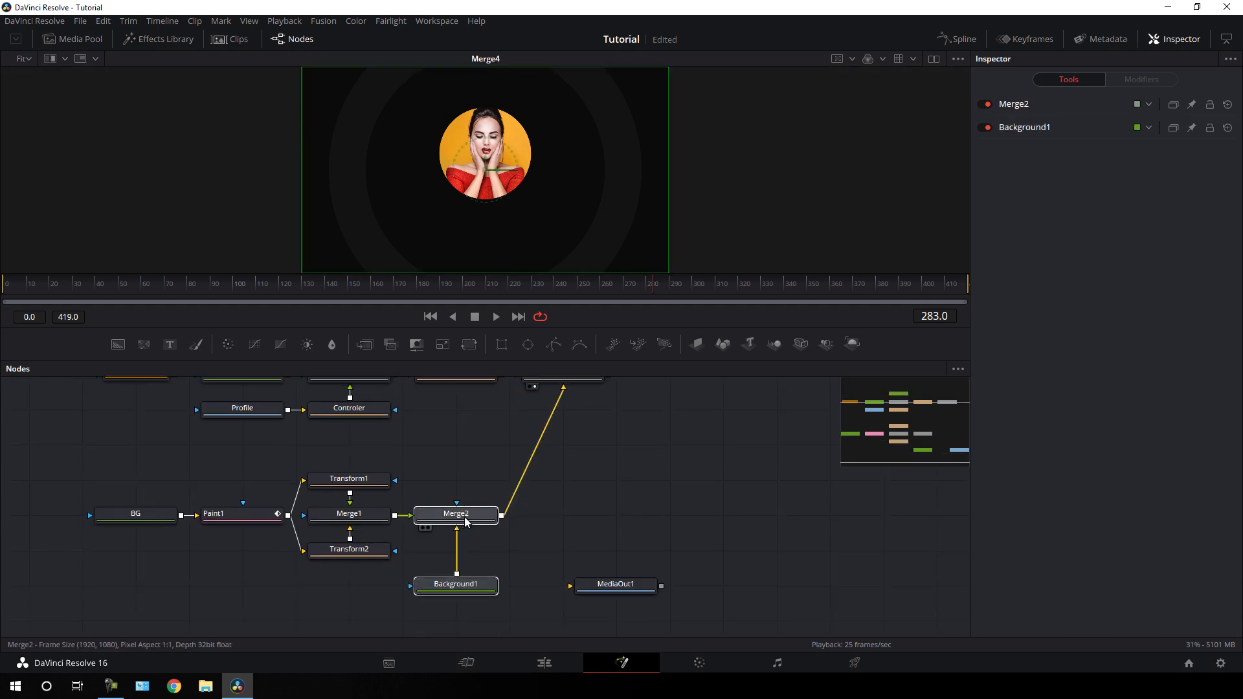
drag(460, 522, 514, 523)
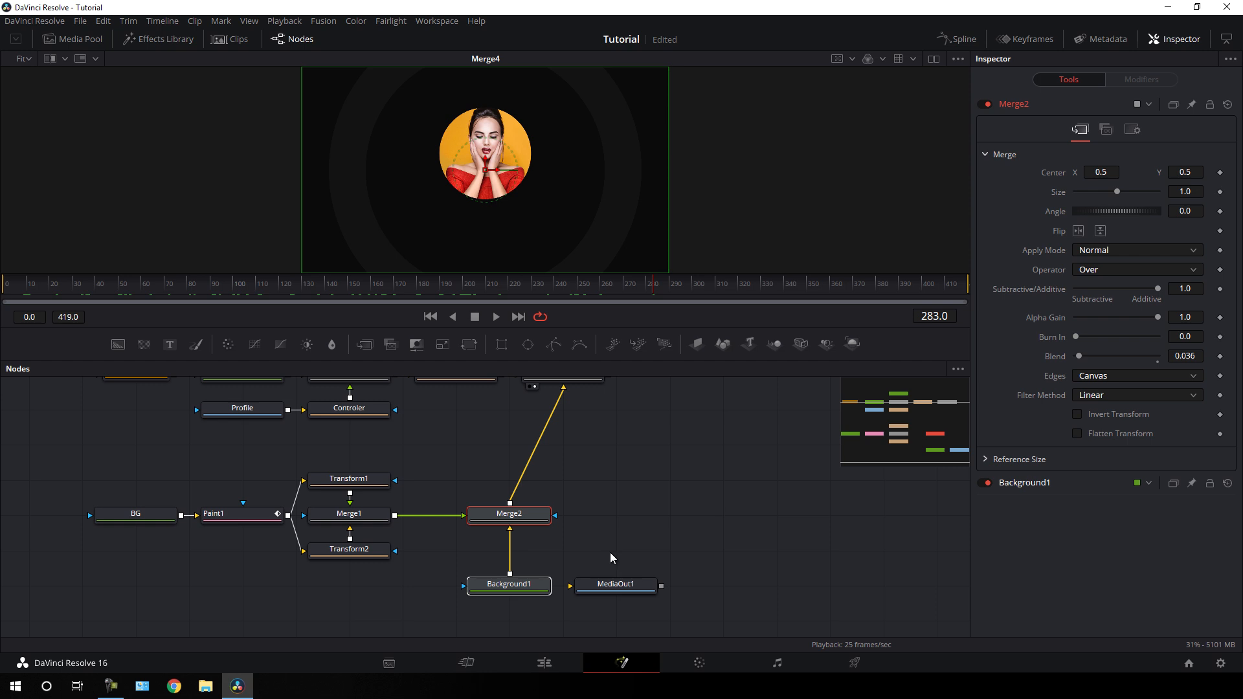
drag(715, 447, 421, 631)
drag(512, 514, 563, 513)
drag(658, 440, 672, 535)
click(637, 502)
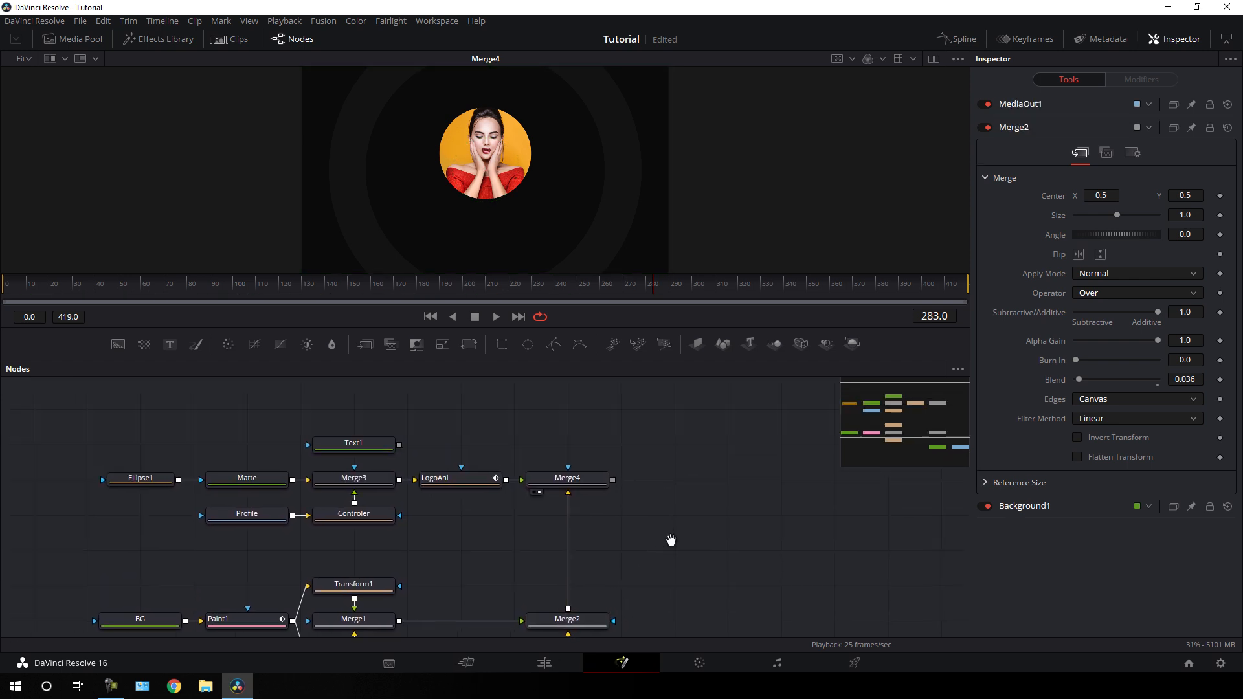
Place Text1 above LogoAni, merge it over Merge4 with a new Merge node, and show that merge in the viewer.
drag(358, 442, 464, 442)
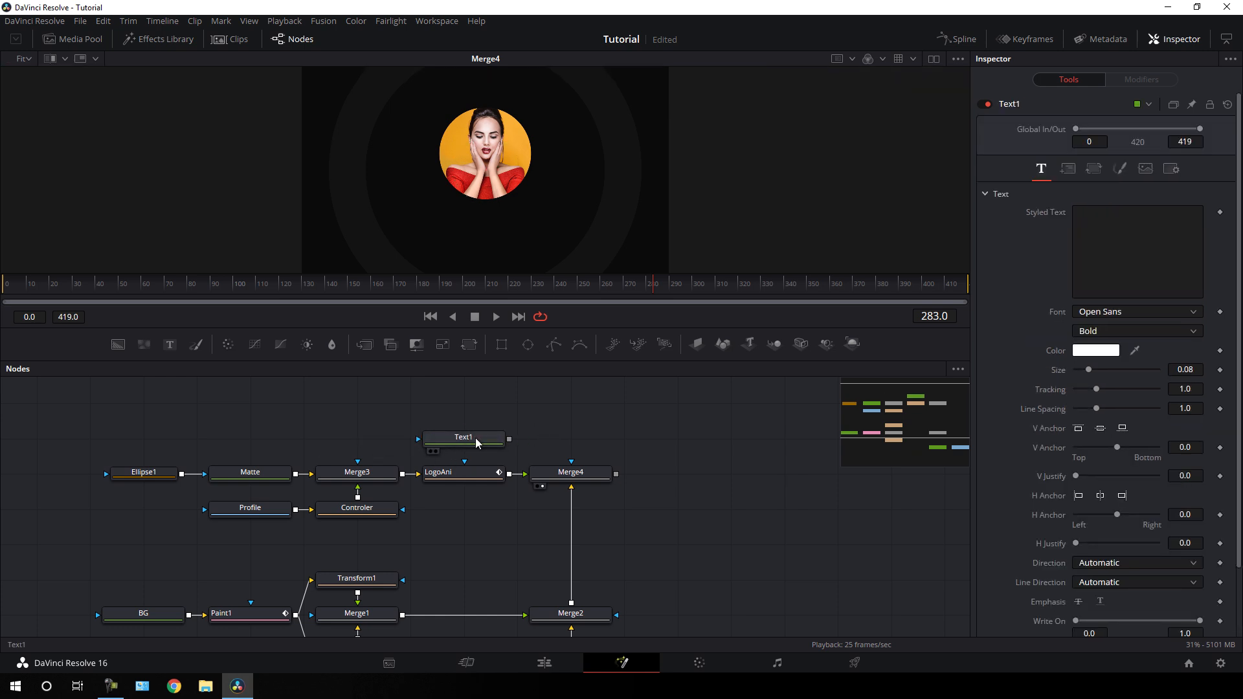
drag(368, 347, 465, 442)
drag(643, 445, 589, 444)
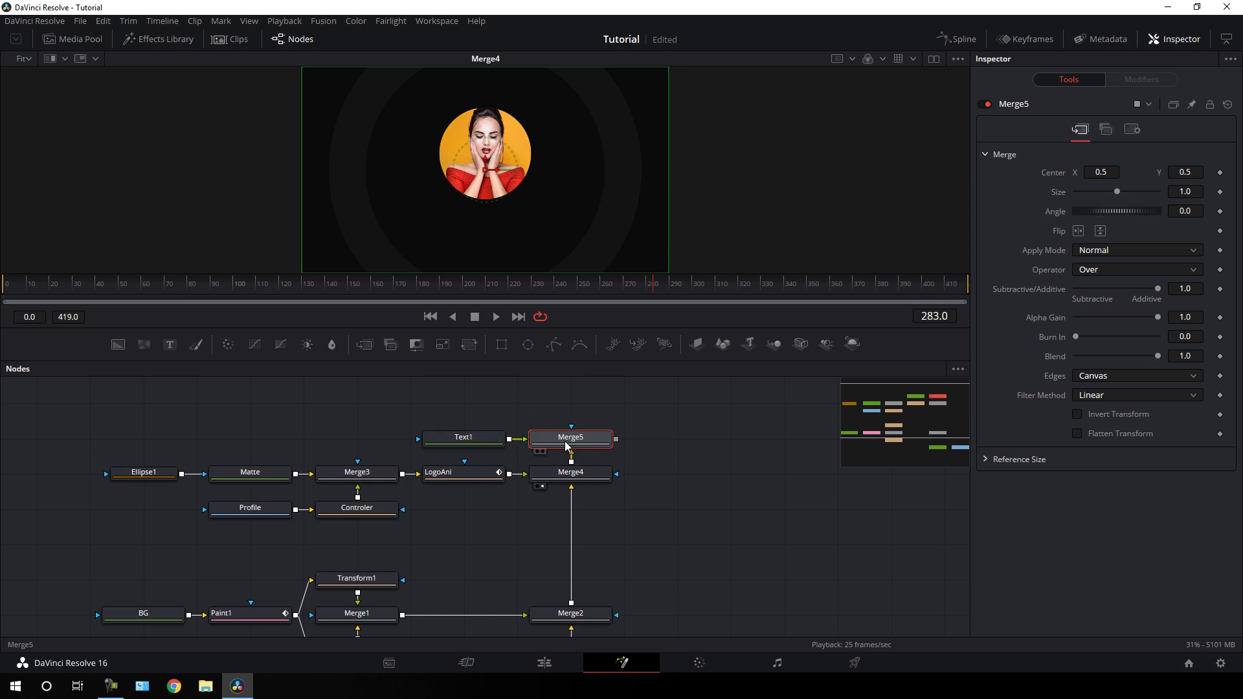
key(1)
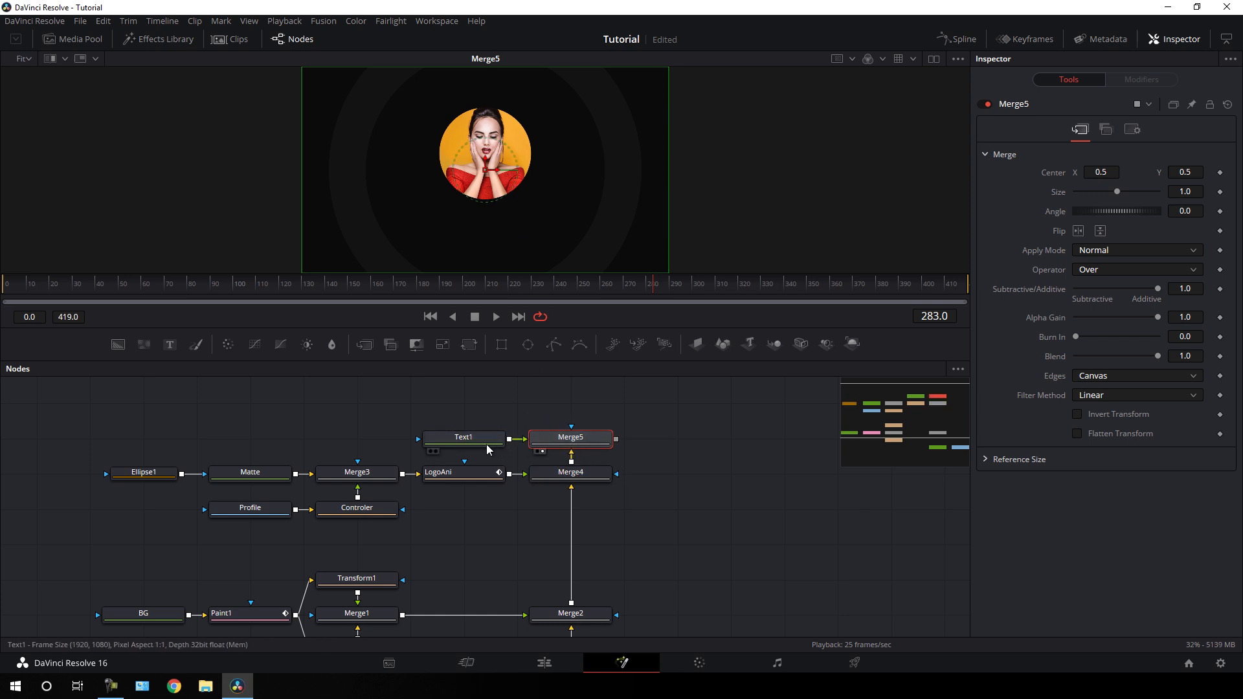
Enter "CHANNEL NAME" as the styled text of Text1 and change its font to Century Gothic.
click(475, 447)
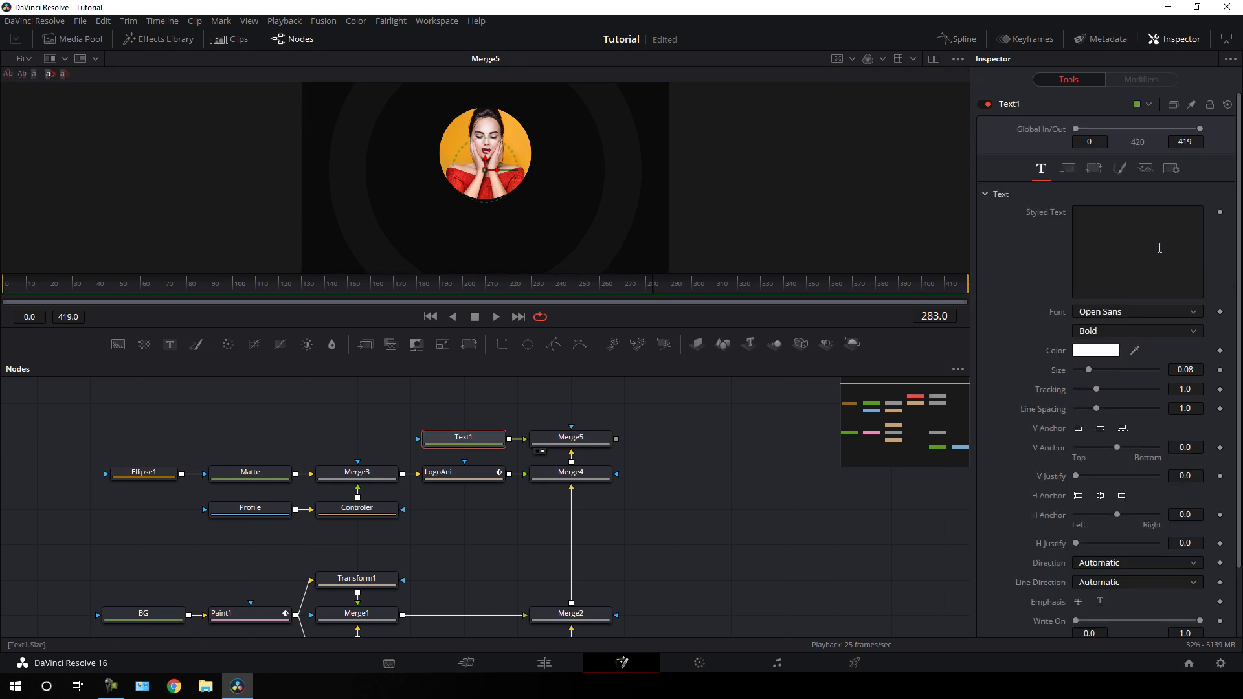
click(1118, 232)
text(CHANNEL )
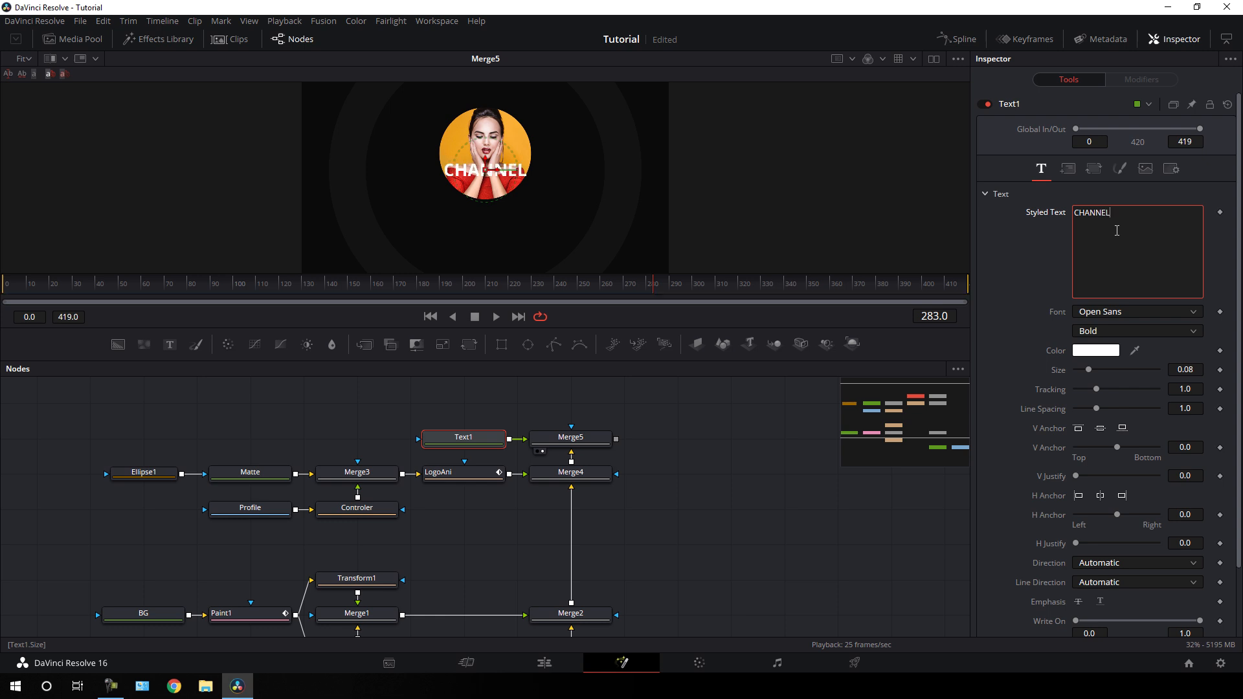
text(NAME)
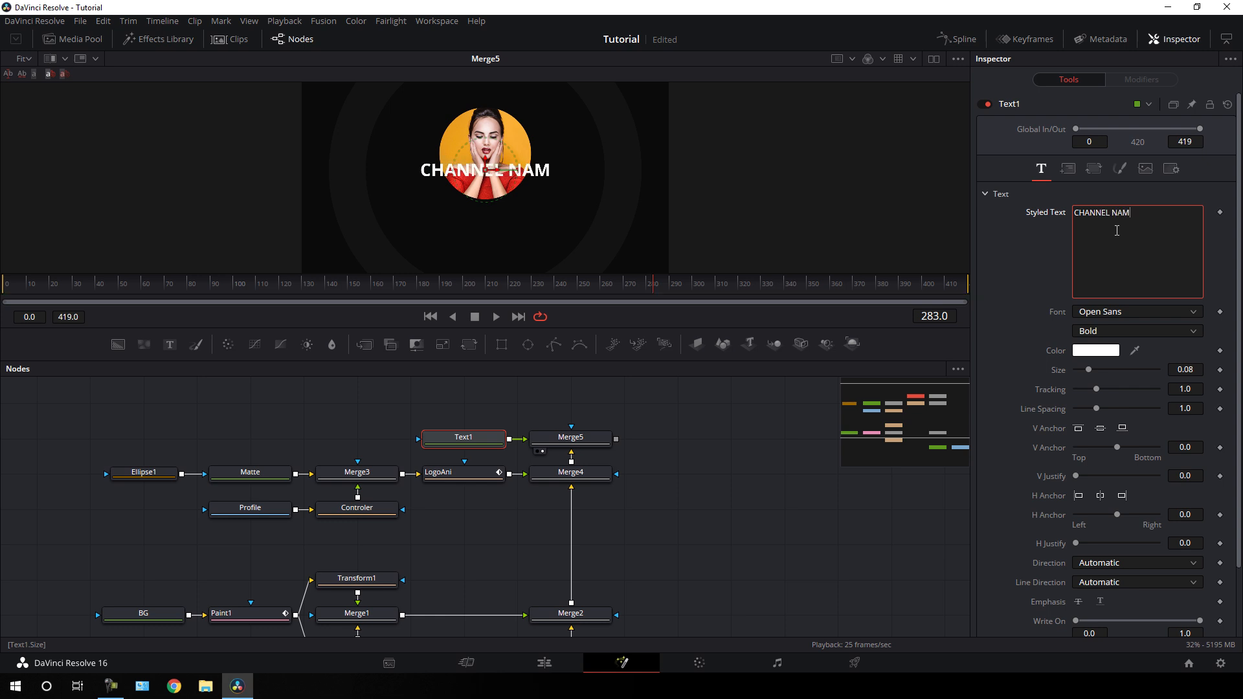
click(1123, 310)
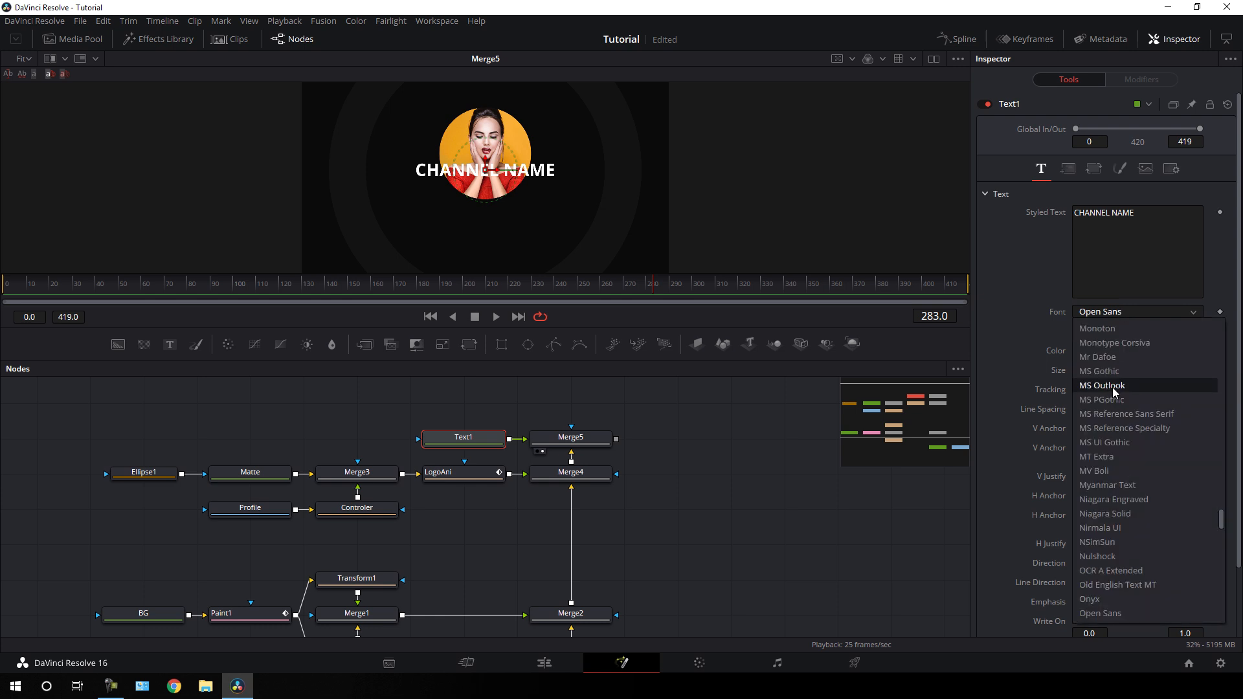
scroll(1113, 388, up, 15)
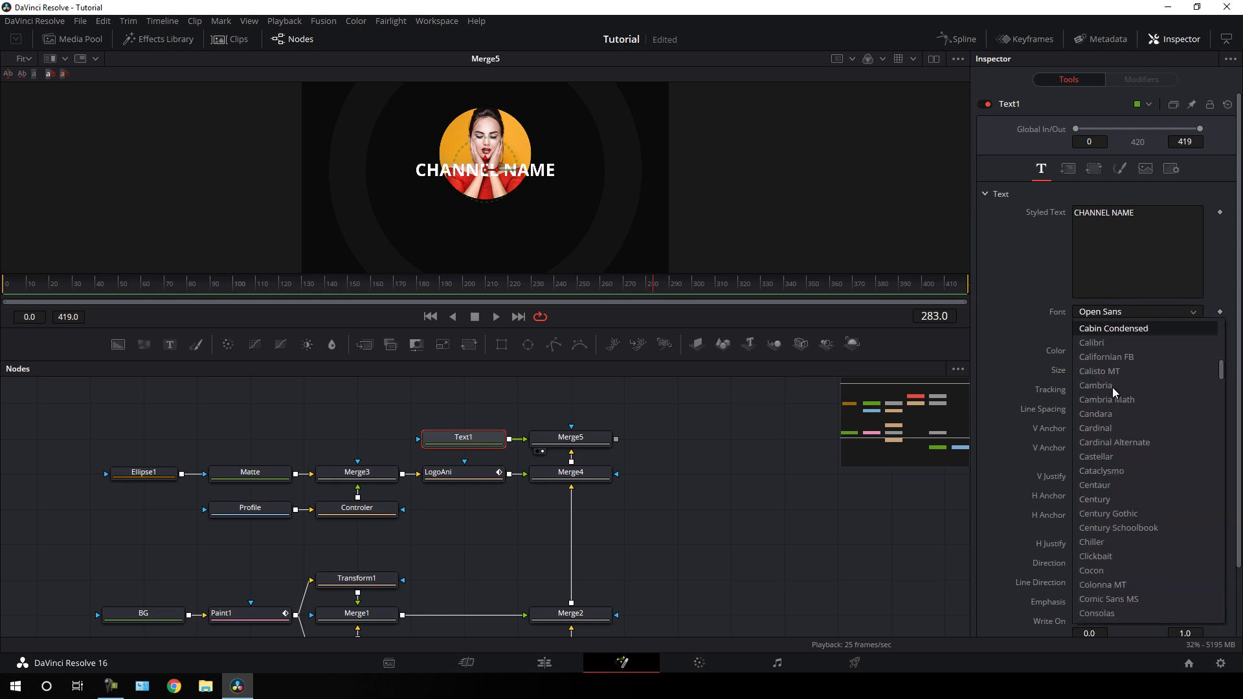
click(1113, 515)
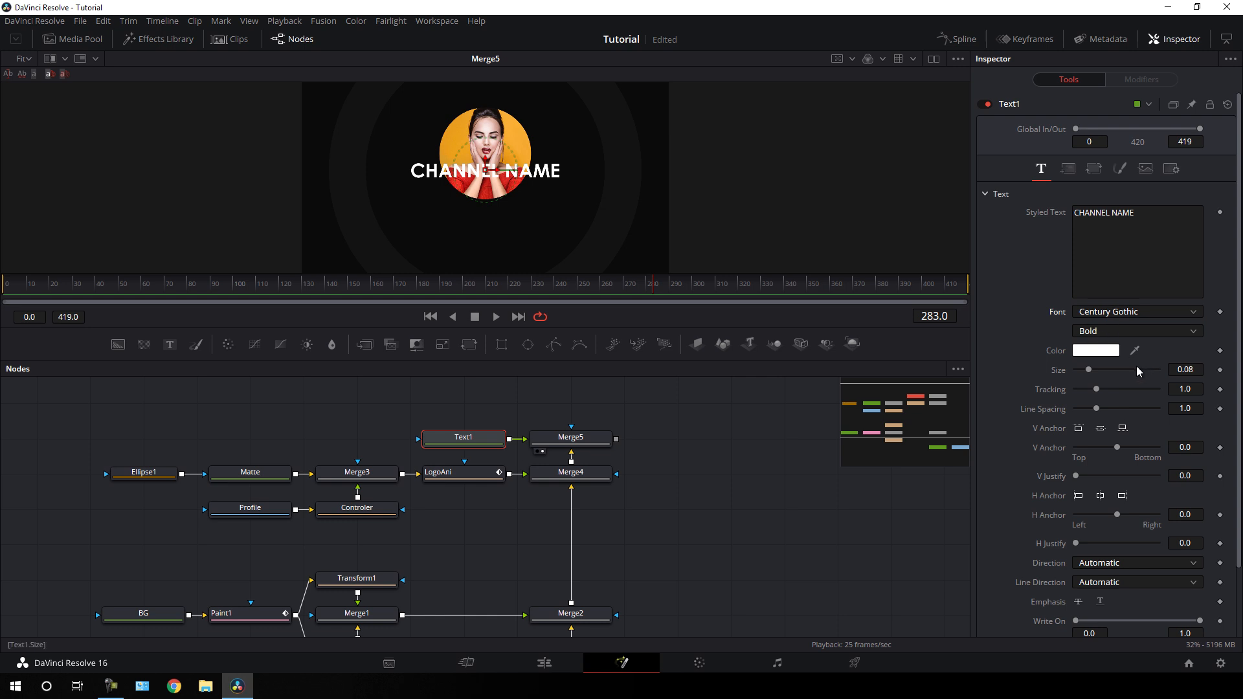
Set the title's size to 0.06, move it straight down below the circular photo, and enlarge the viewer area.
click(1198, 371)
key(BackSpace)
key(Tab)
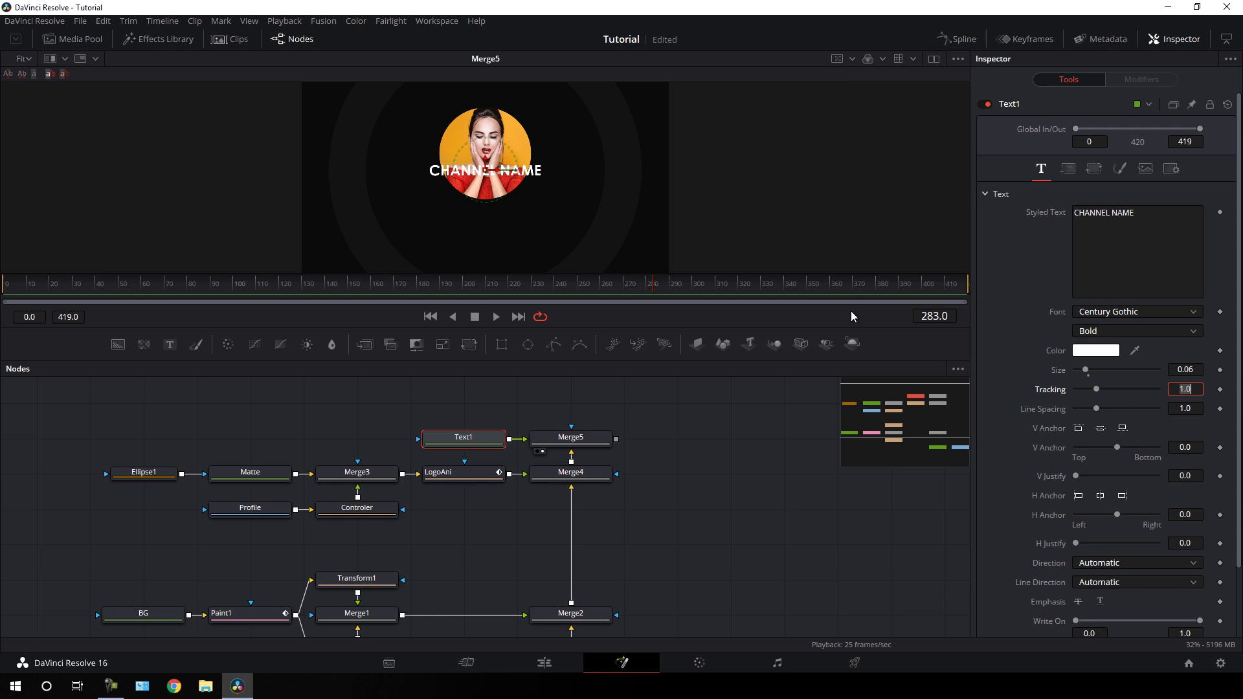
drag(487, 163, 491, 220)
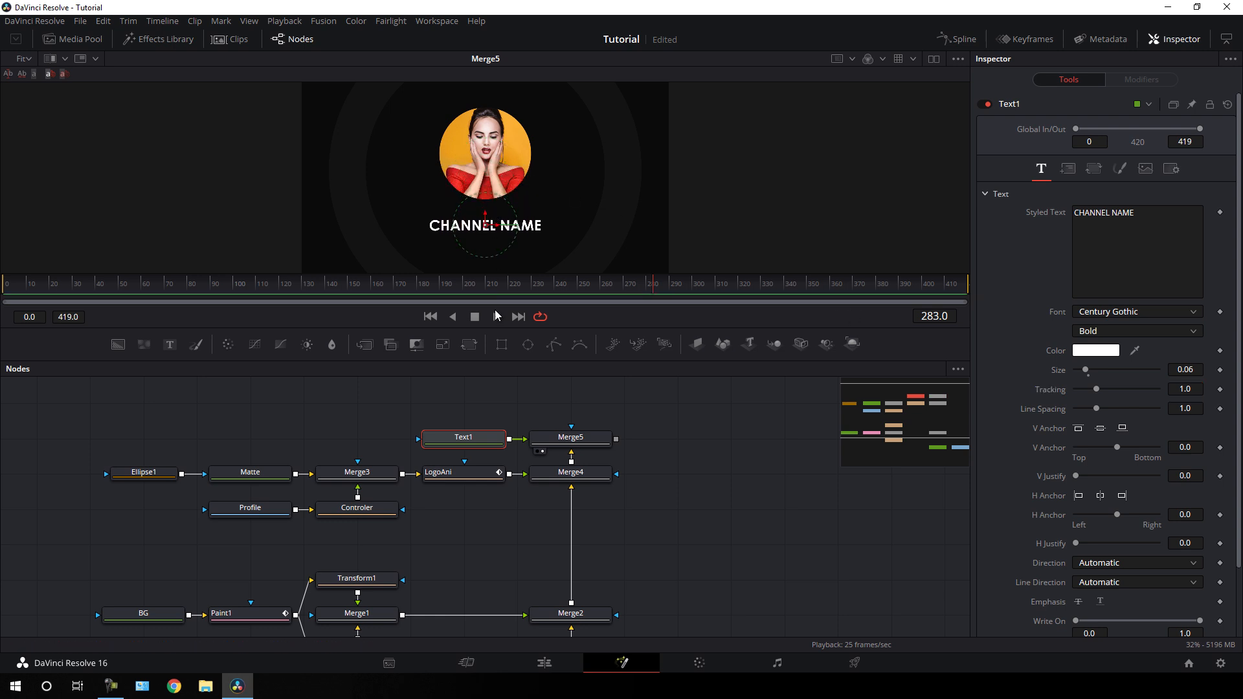
drag(489, 329, 492, 388)
click(511, 475)
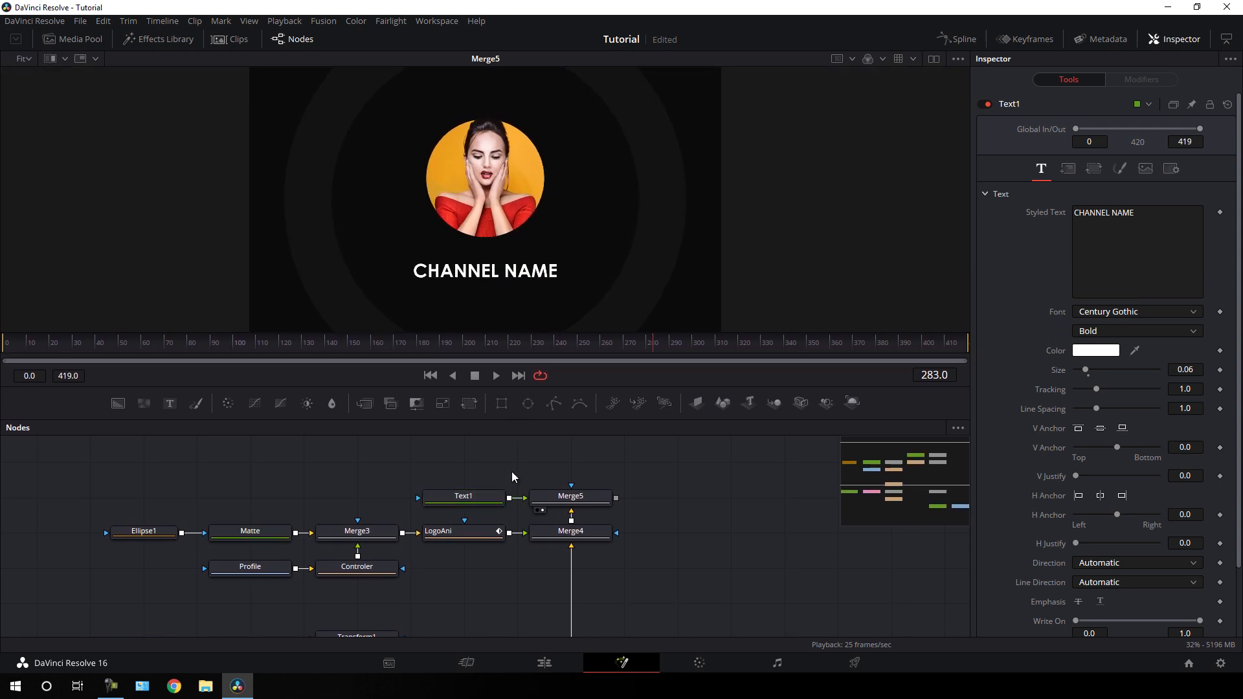
Add a keyframe for Text1's character X rotation at 0.0 on frame 260.
click(462, 497)
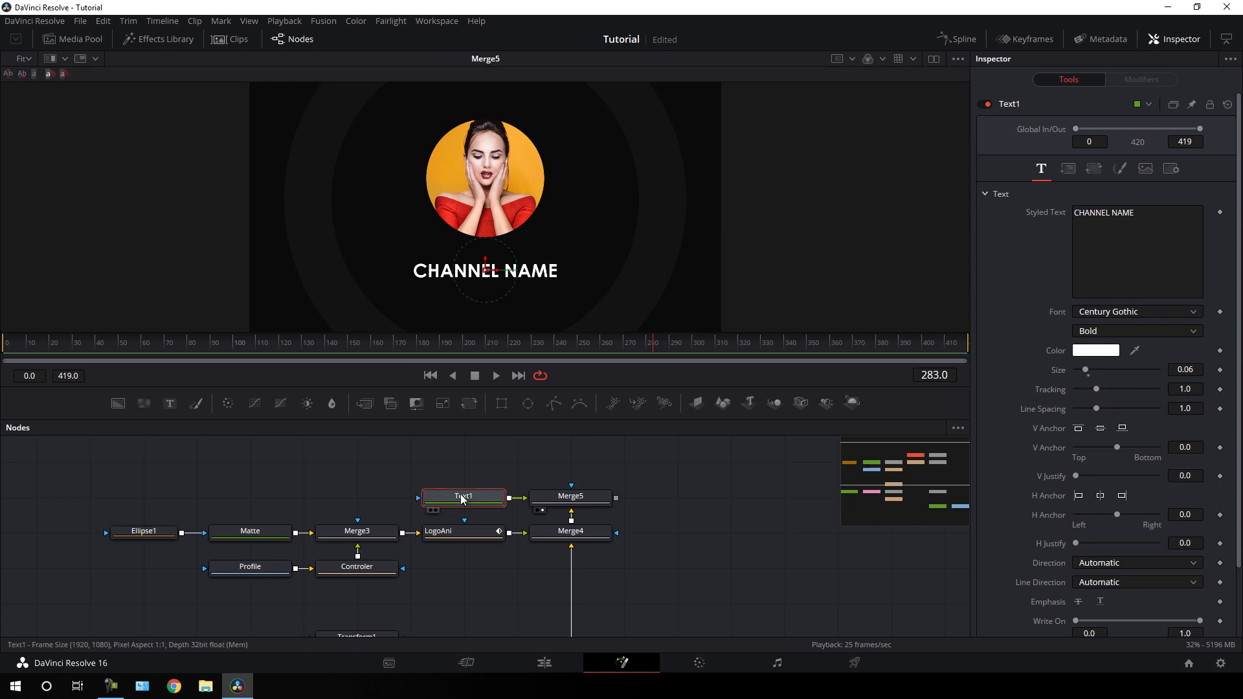
click(1093, 170)
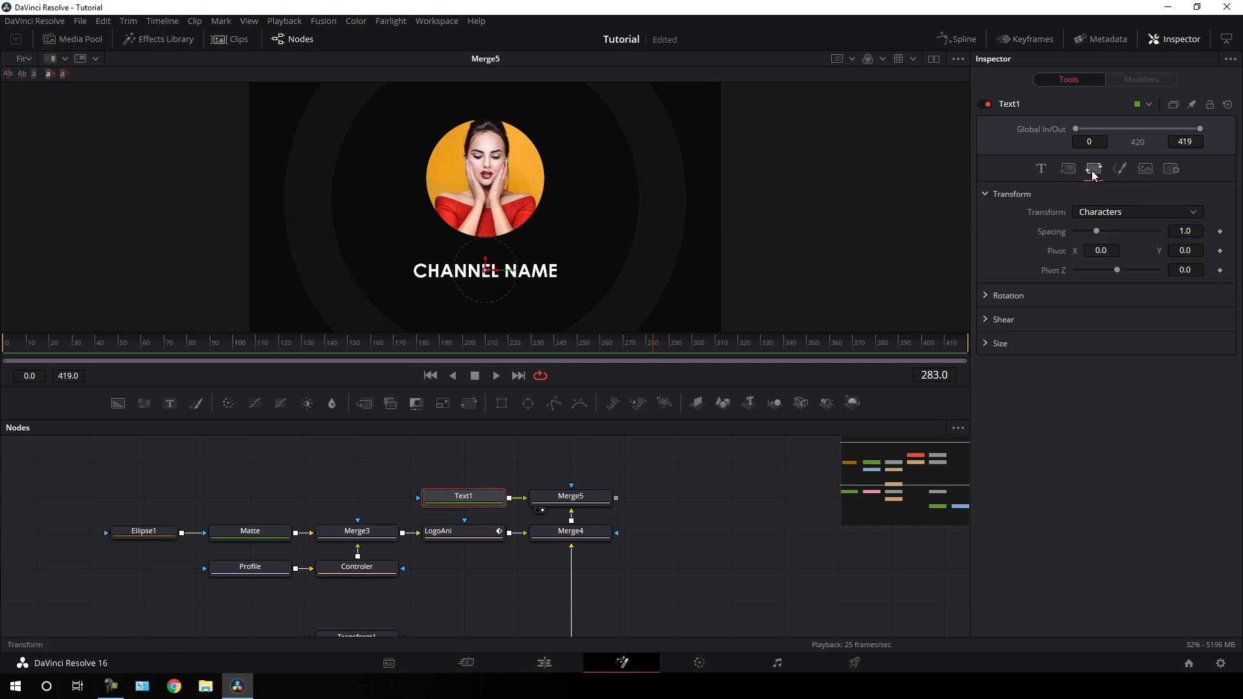
click(985, 297)
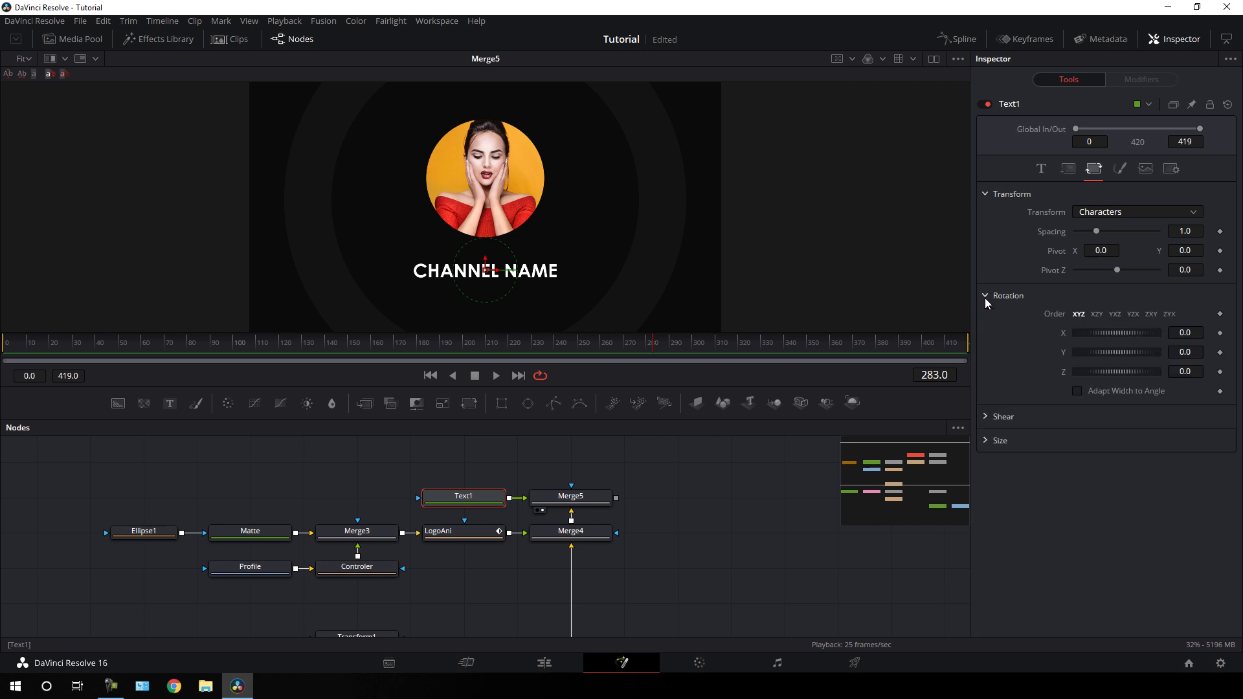
mouse_move(1105, 334)
mouse_down()
mouse_move(1087, 334)
mouse_move(1124, 333)
mouse_move(1105, 333)
mouse_up()
mouse_move(596, 343)
mouse_down()
mouse_move(483, 341)
mouse_move(601, 351)
mouse_up()
right_click(1063, 335)
click(1067, 339)
Set Text1's character X rotation to -80 at frame 200, then scrub forward to check the text flip.
drag(593, 346, 460, 345)
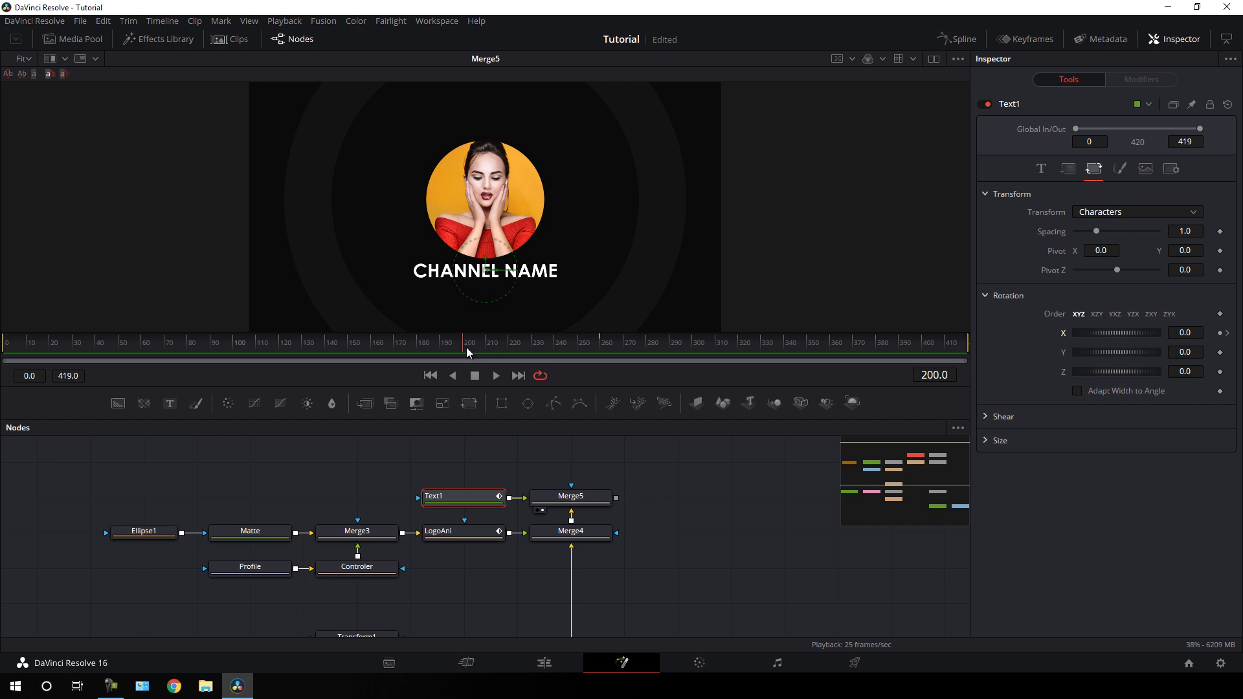
drag(1124, 334, 1105, 334)
double_click(1194, 333)
text(-81)
key(Tab)
double_click(1198, 333)
text(-80)
key(Tab)
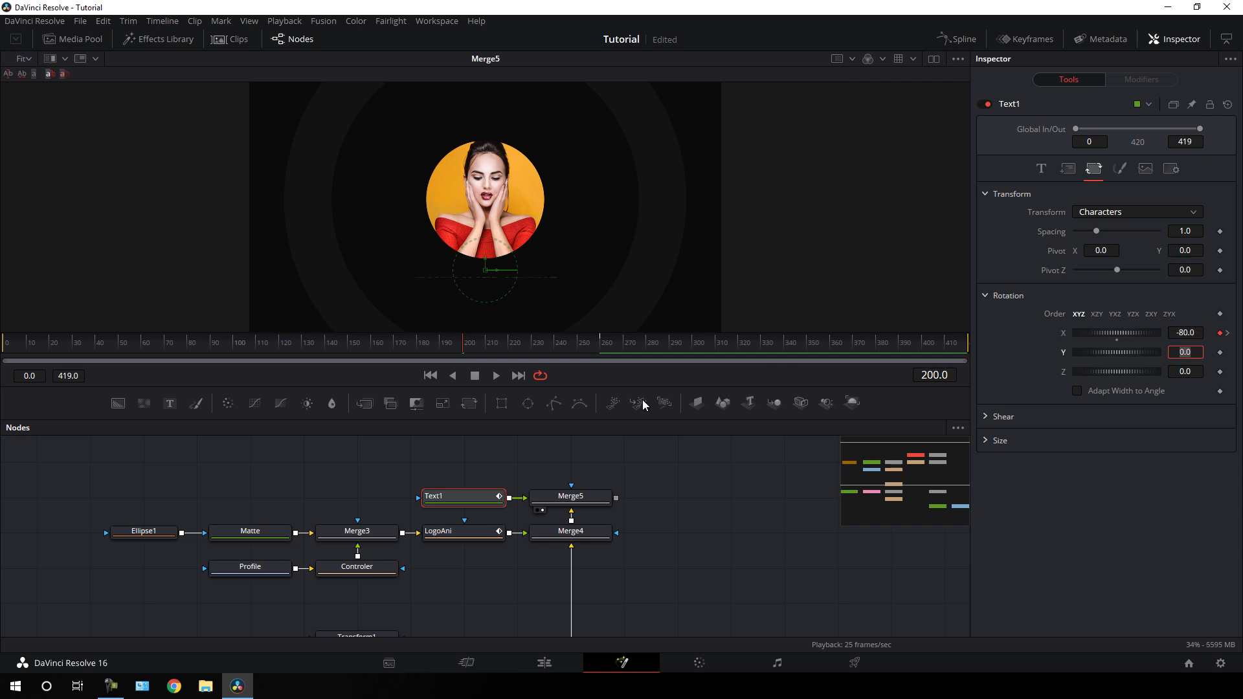
drag(483, 350, 576, 353)
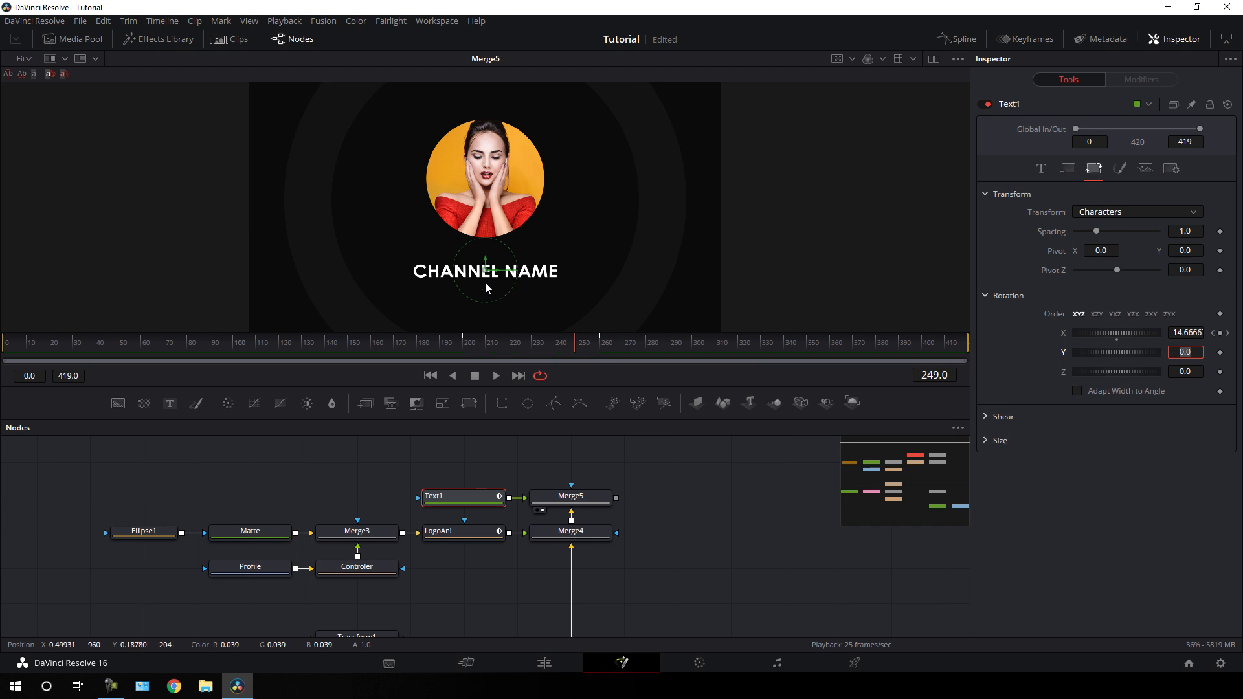
Open the Spline editor, hide the LogoAni curves, and fit Text1's Character Angle X curve to the view.
click(957, 39)
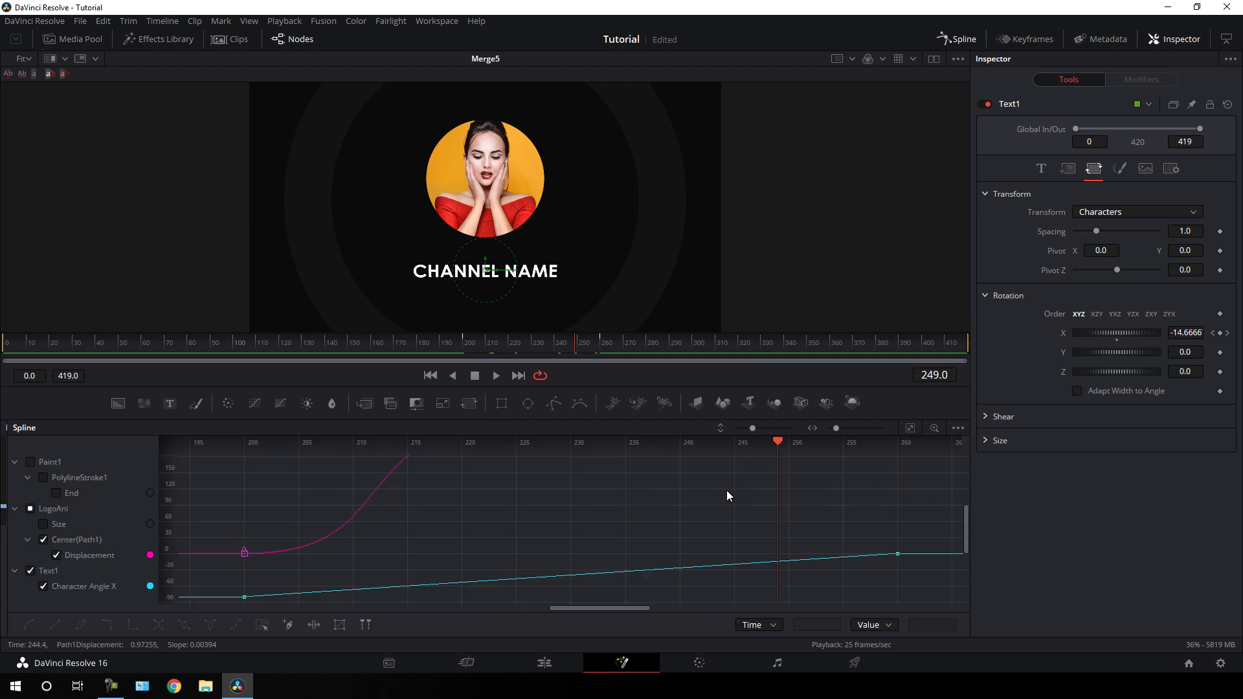
click(29, 509)
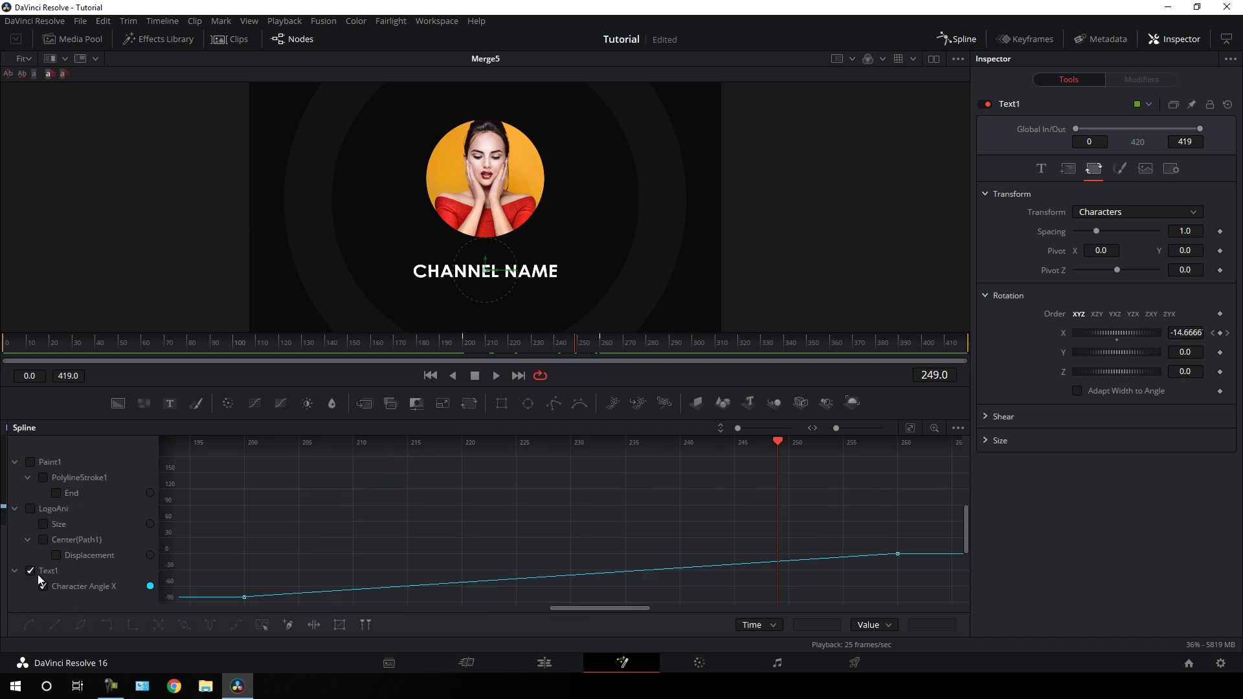
click(911, 430)
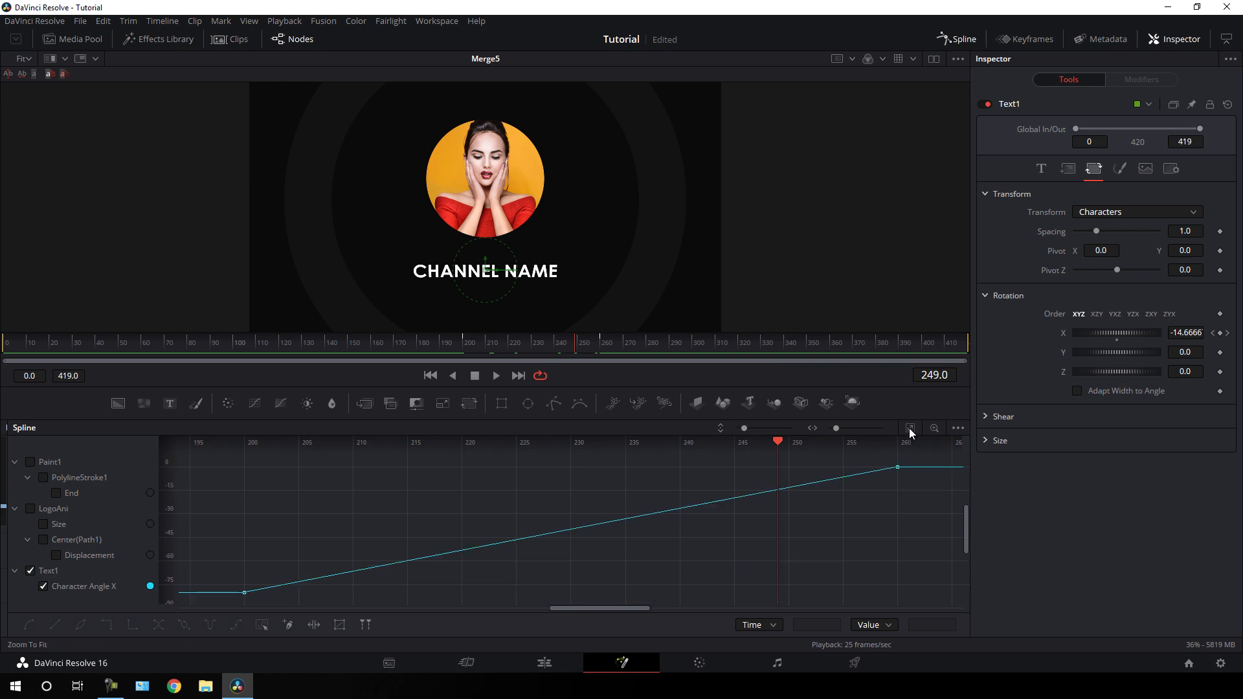
Smooth both Character Angle X keyframes, extend the frame 260 handle back to frame 200, and close the Spline editor.
drag(908, 460, 227, 601)
click(28, 627)
drag(776, 441, 462, 444)
drag(369, 494, 246, 498)
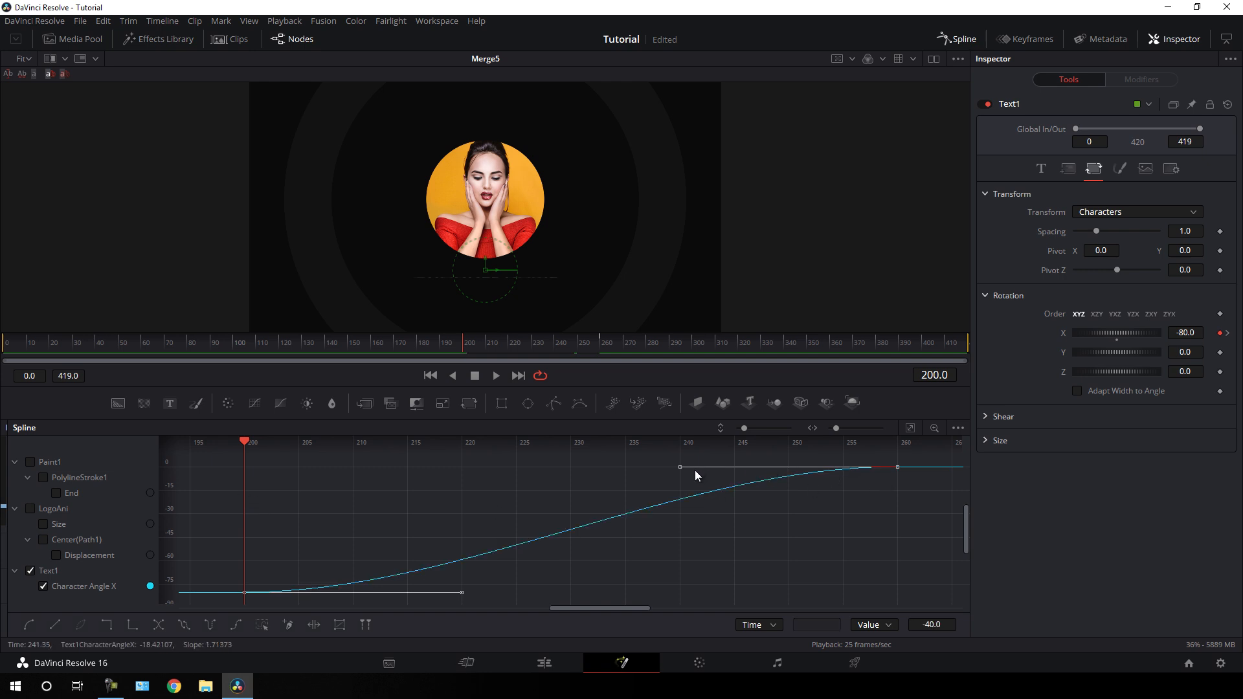
drag(680, 467, 241, 472)
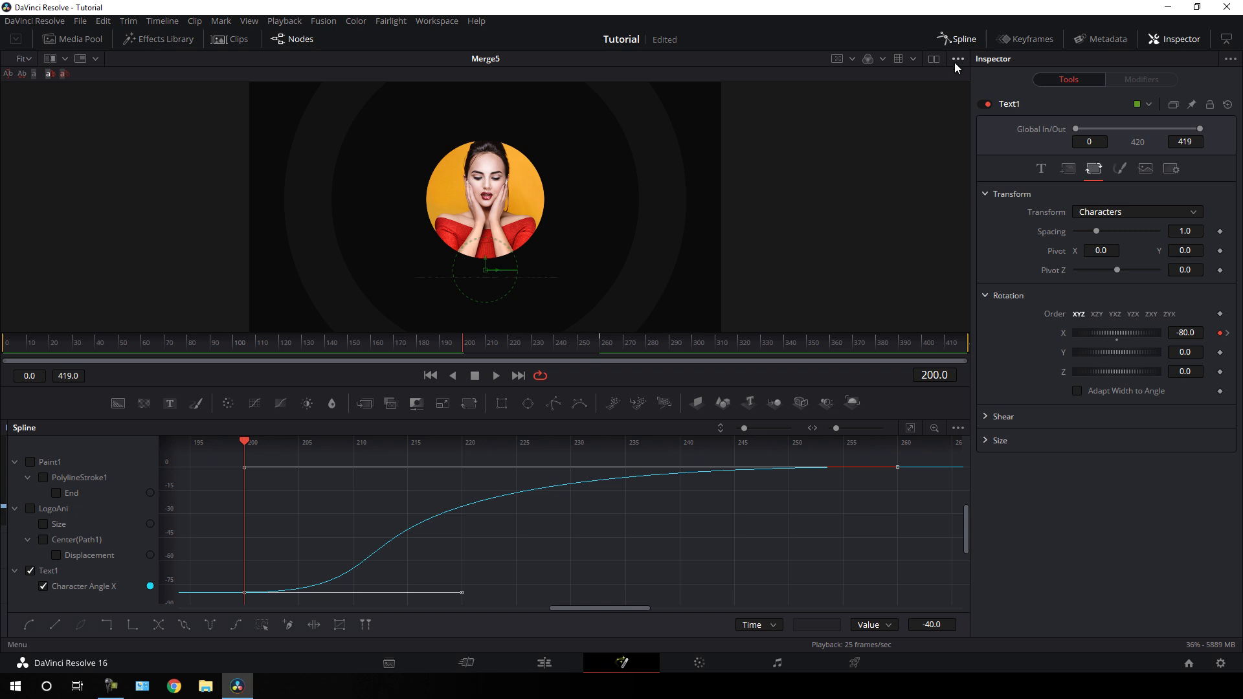
click(957, 43)
Keyframe Text1's shading opacity at 1.0 on frame 200 and 0 on frame 199, then scrub through the reveal.
drag(491, 346, 456, 332)
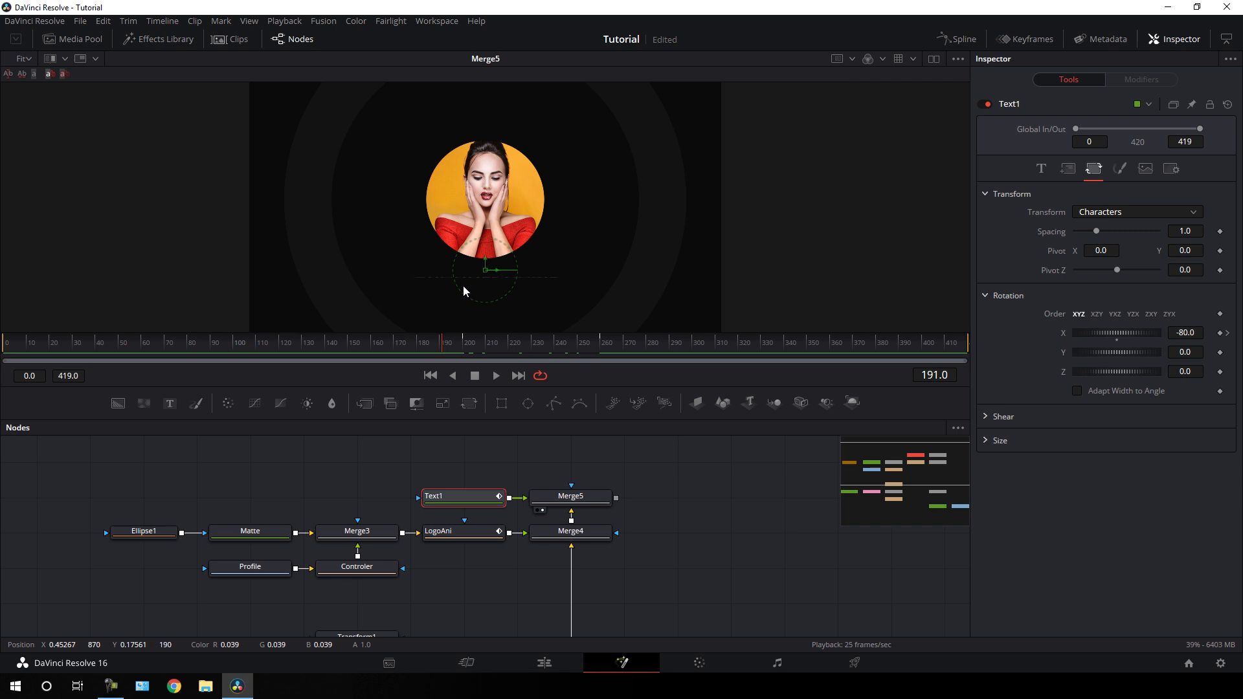
drag(458, 346, 464, 350)
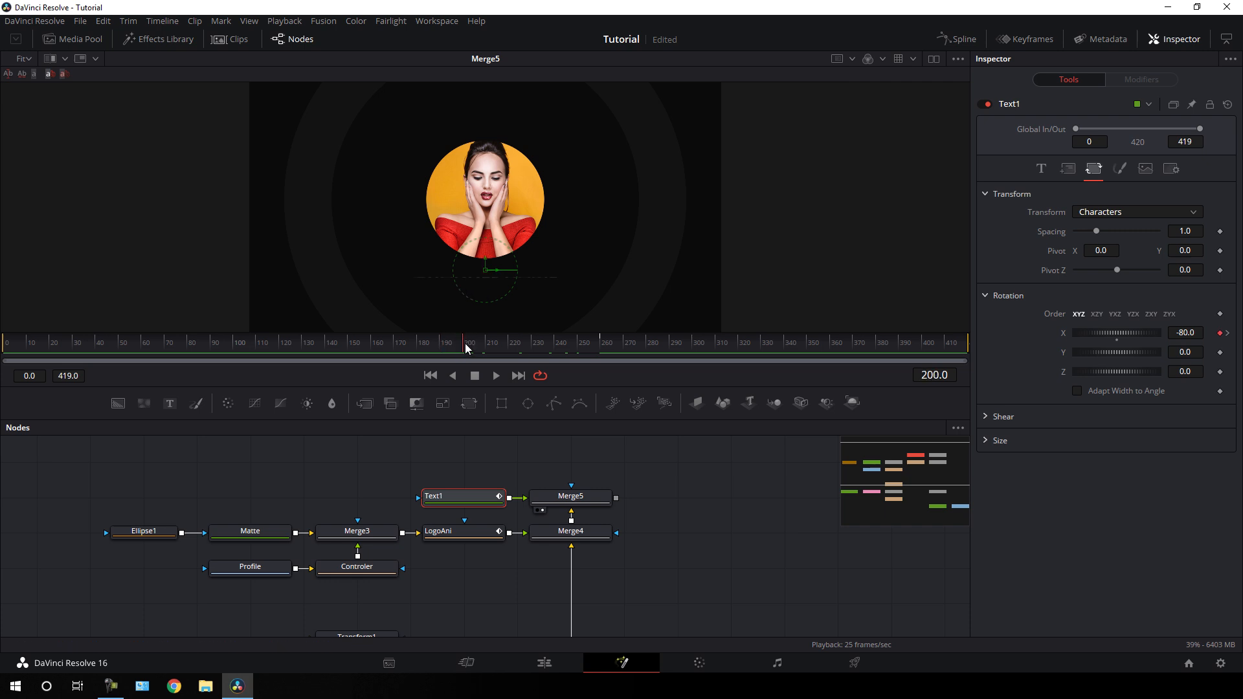
click(1120, 168)
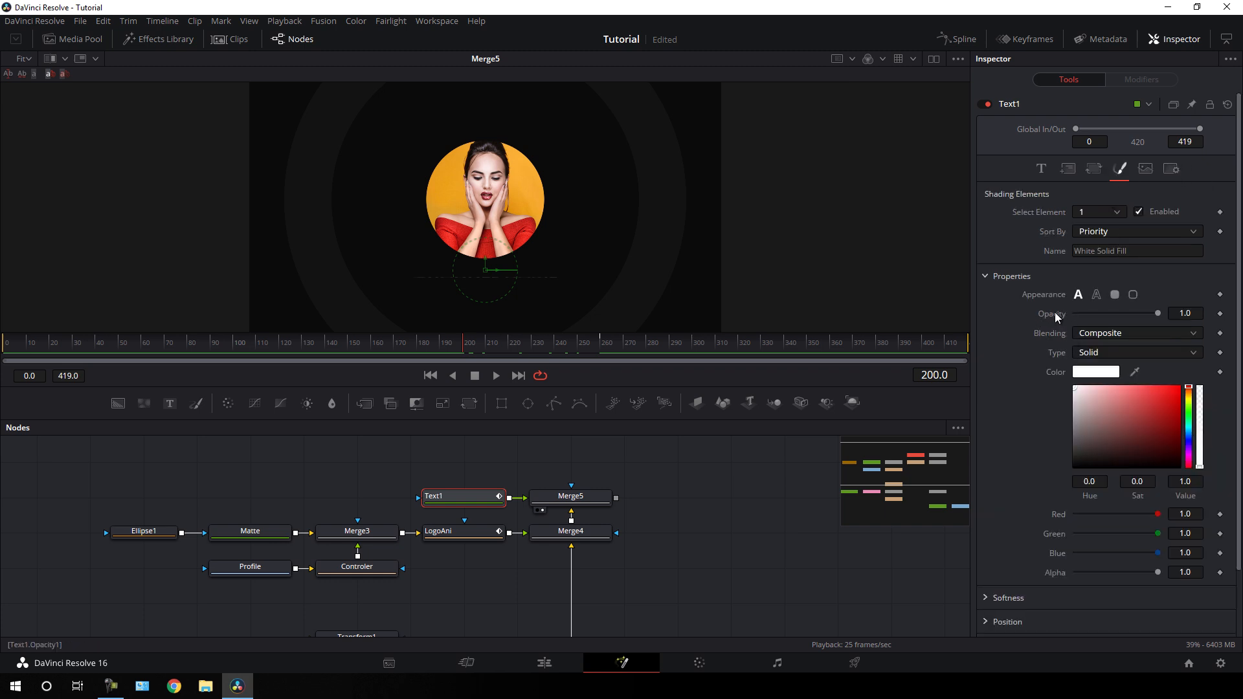
right_click(1054, 319)
click(1068, 324)
click(461, 347)
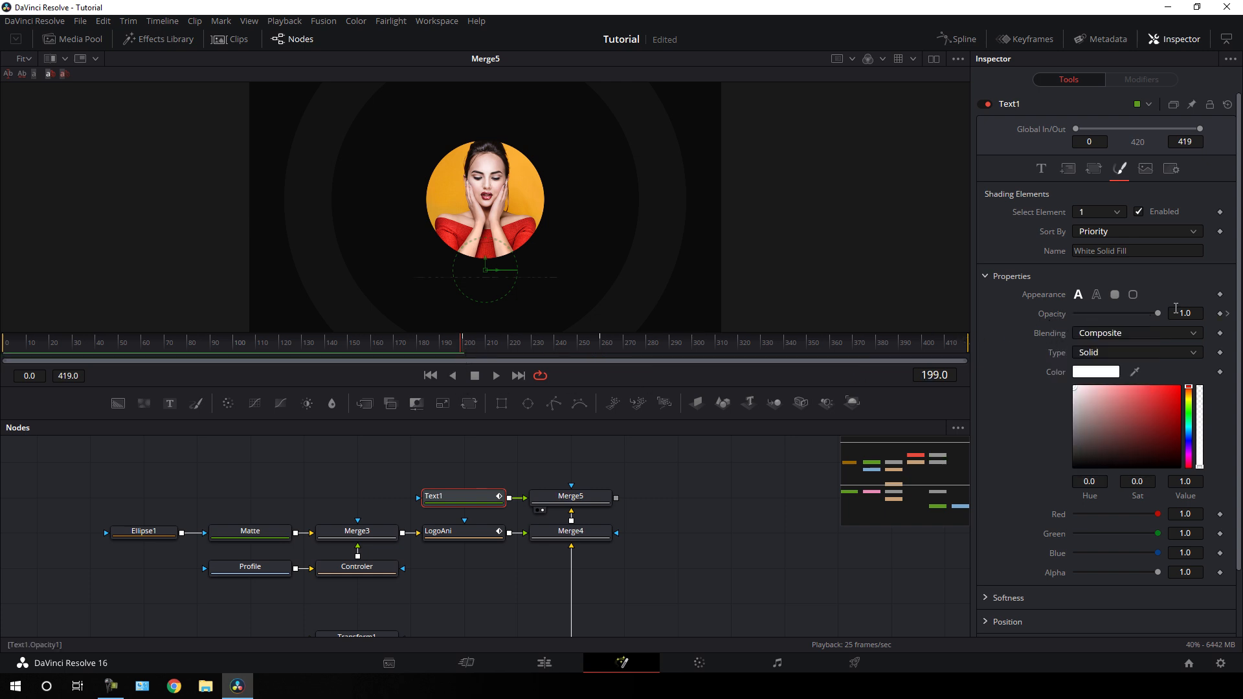
drag(1158, 319, 1071, 317)
click(419, 349)
drag(420, 348, 585, 341)
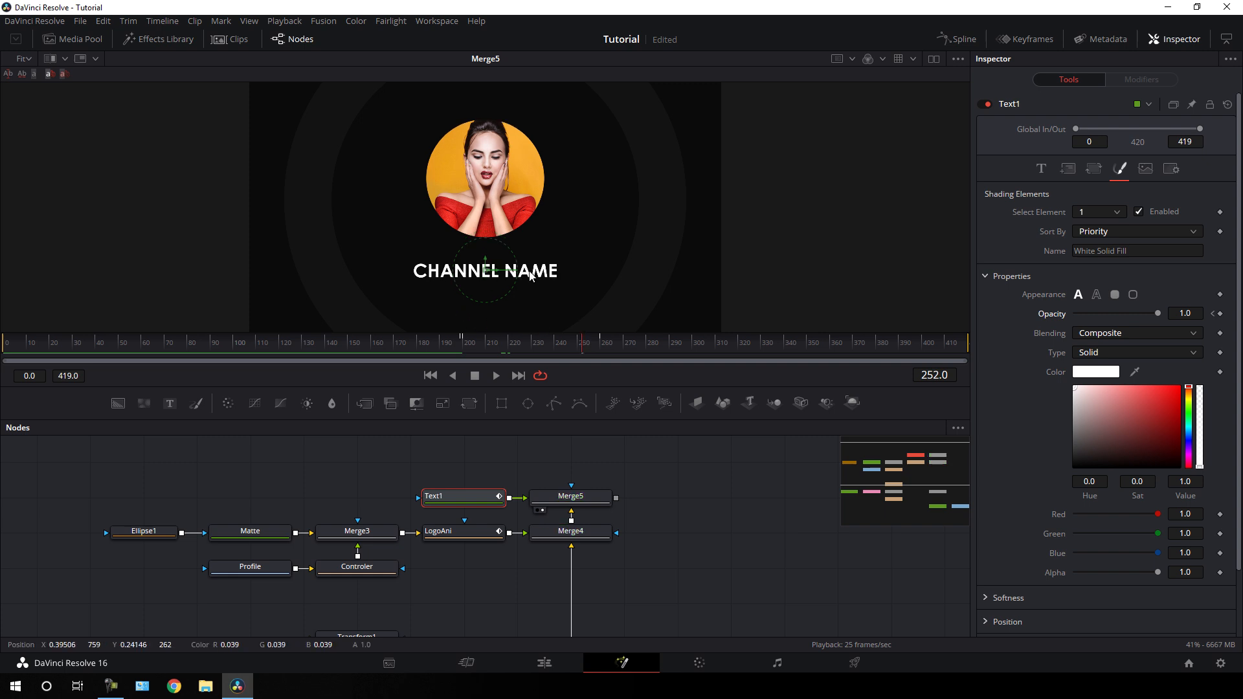
Set Text1's tracking to 1.1 at frame 200 and add a keyframe for it there.
click(1041, 169)
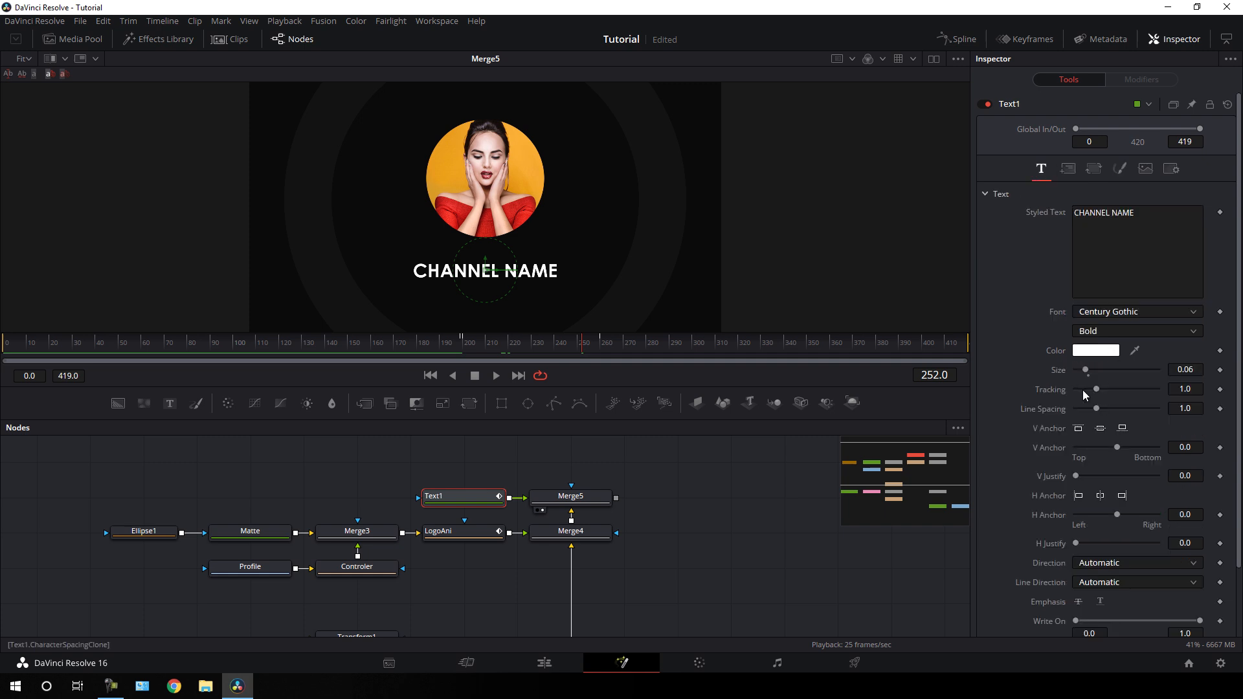
click(461, 350)
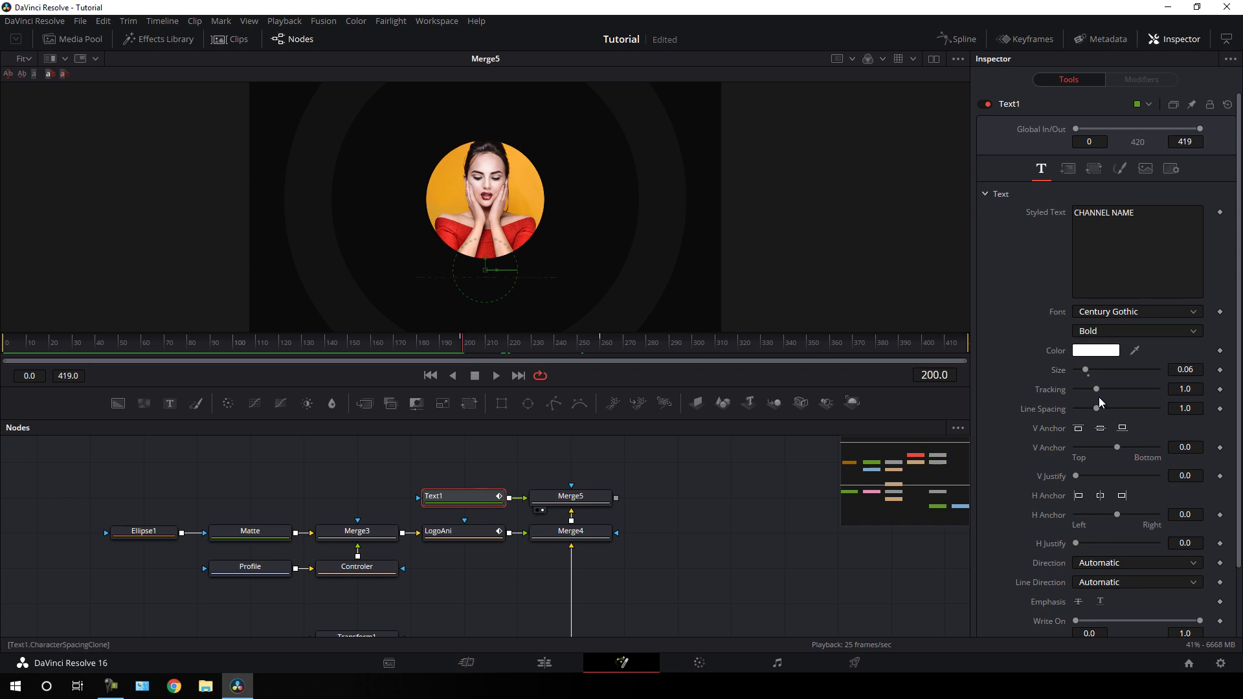
drag(1097, 388, 1099, 390)
click(1193, 389)
text(1.)
key(Tab)
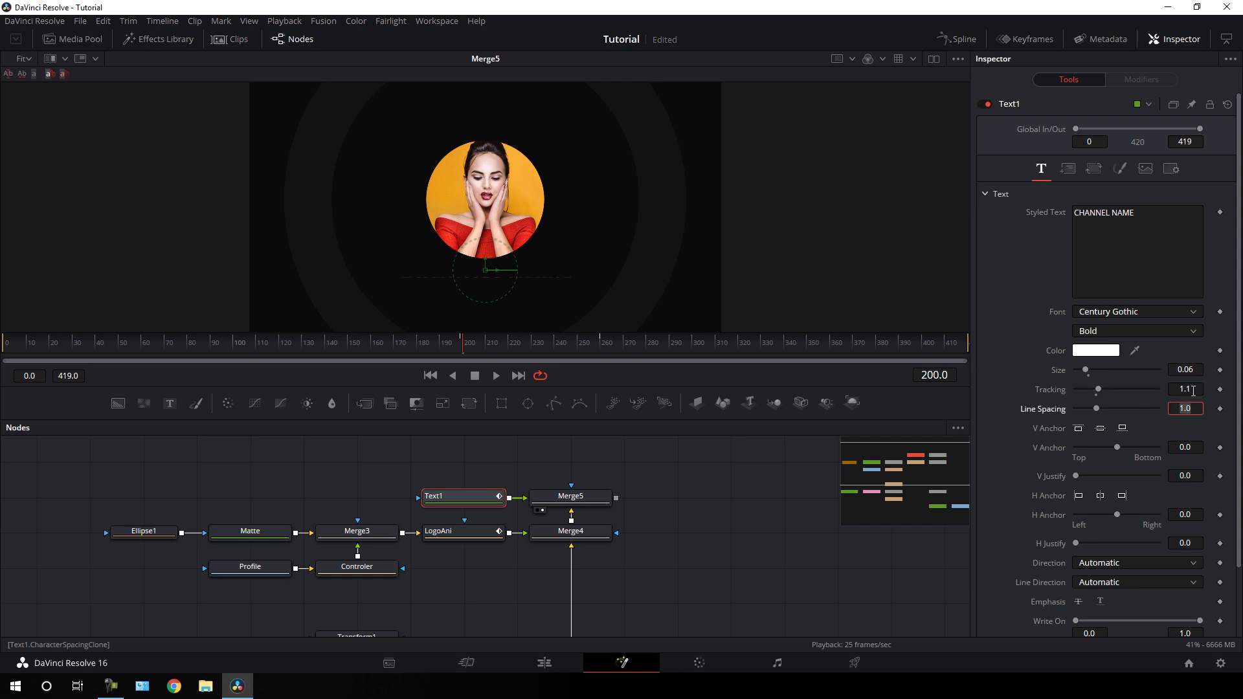
click(1220, 389)
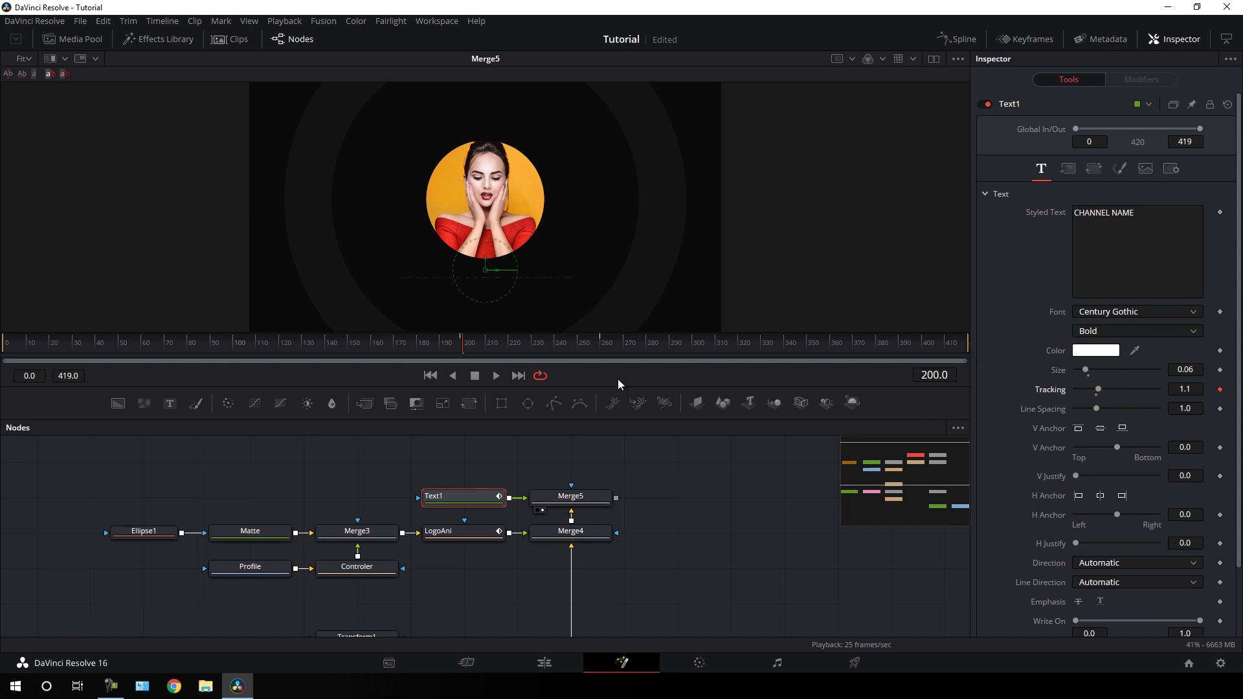
Reduce Text1's tracking to 1.0 at the last frame, 419, scrub to preview the change, and deselect the node.
drag(493, 349, 1028, 360)
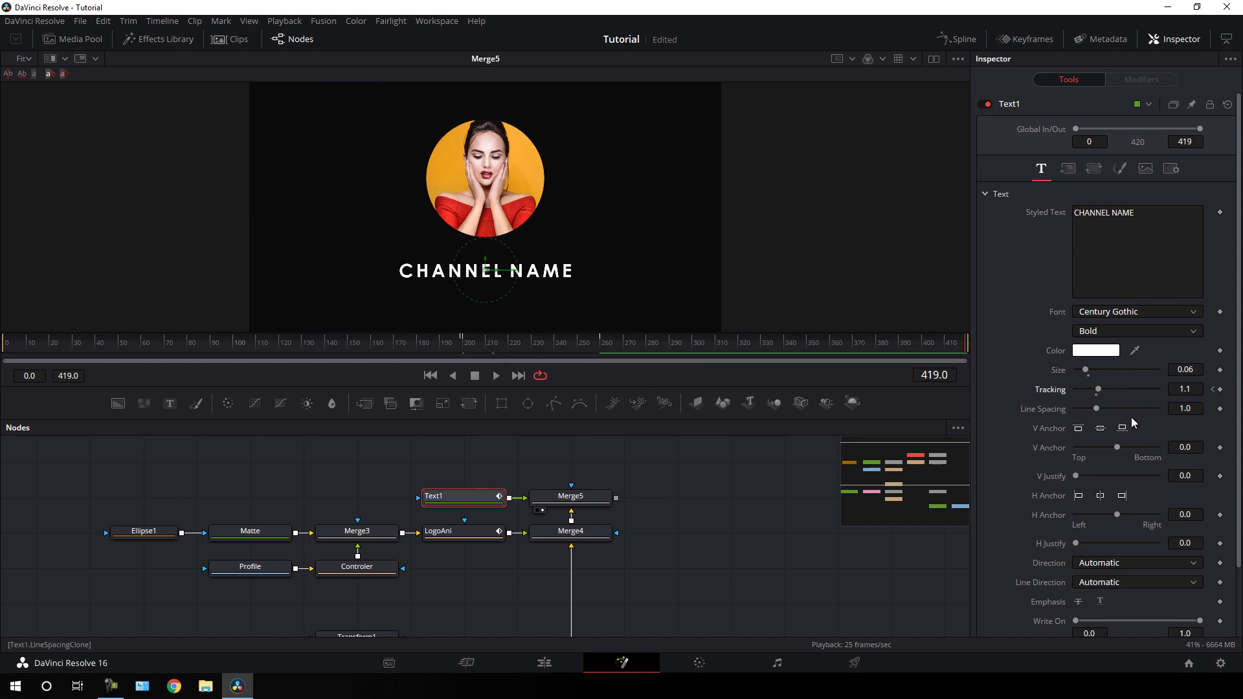
click(1097, 395)
drag(444, 341, 891, 347)
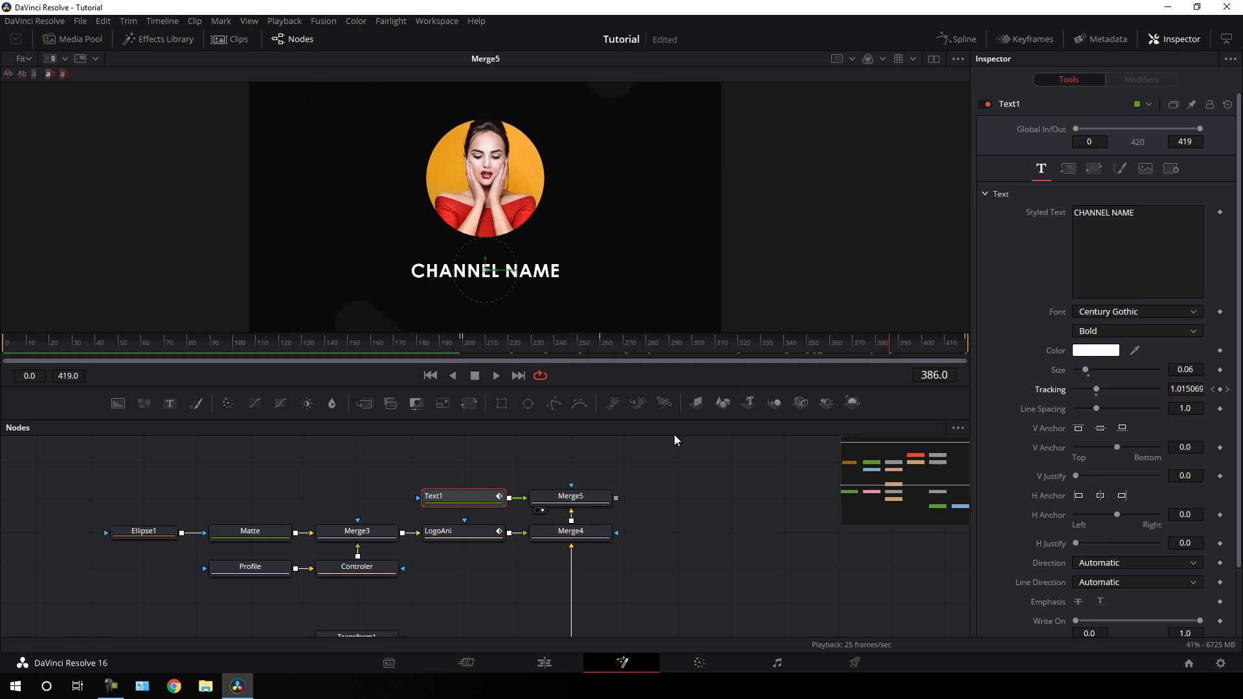
click(667, 468)
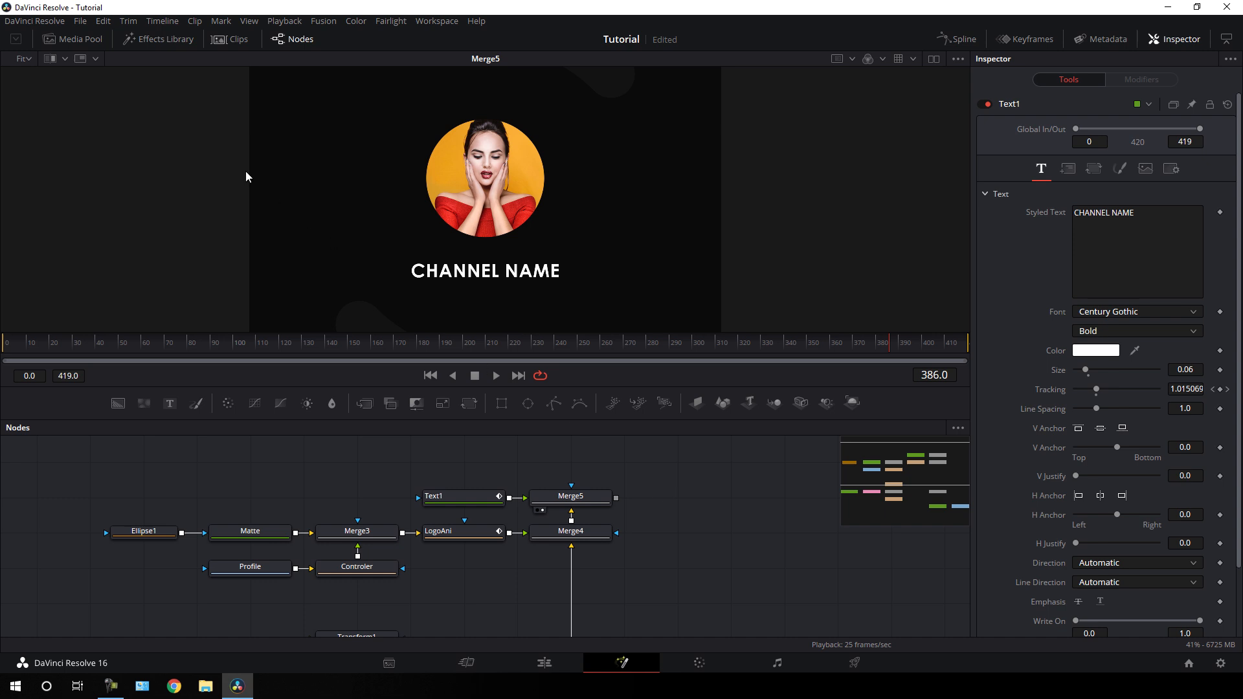
Import the Circle and Line clips from the Assets 60 FPS folder into the media pool.
click(75, 39)
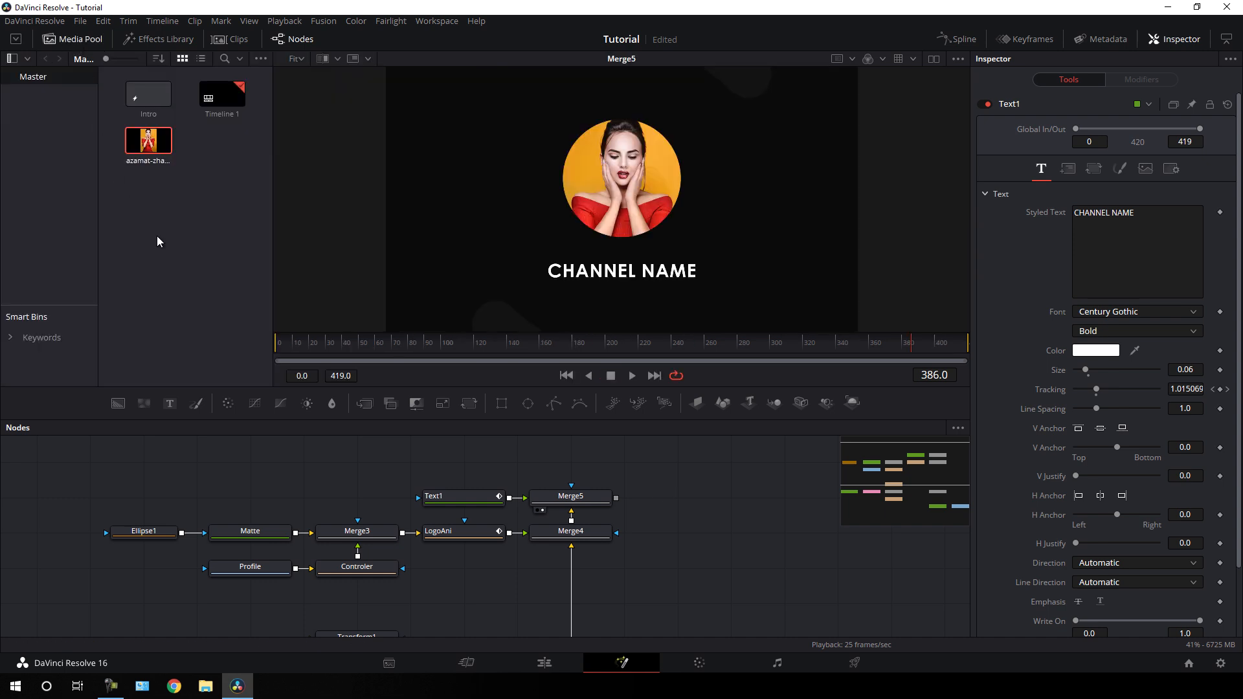
right_click(157, 201)
click(202, 293)
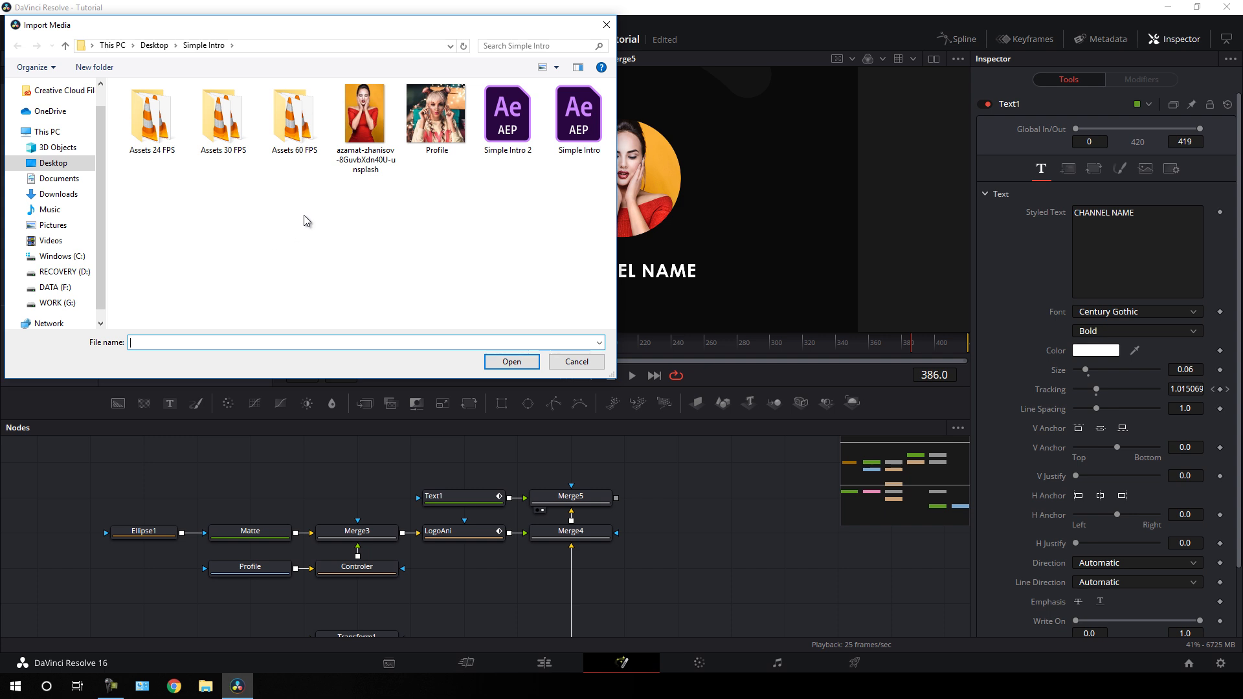
double_click(289, 135)
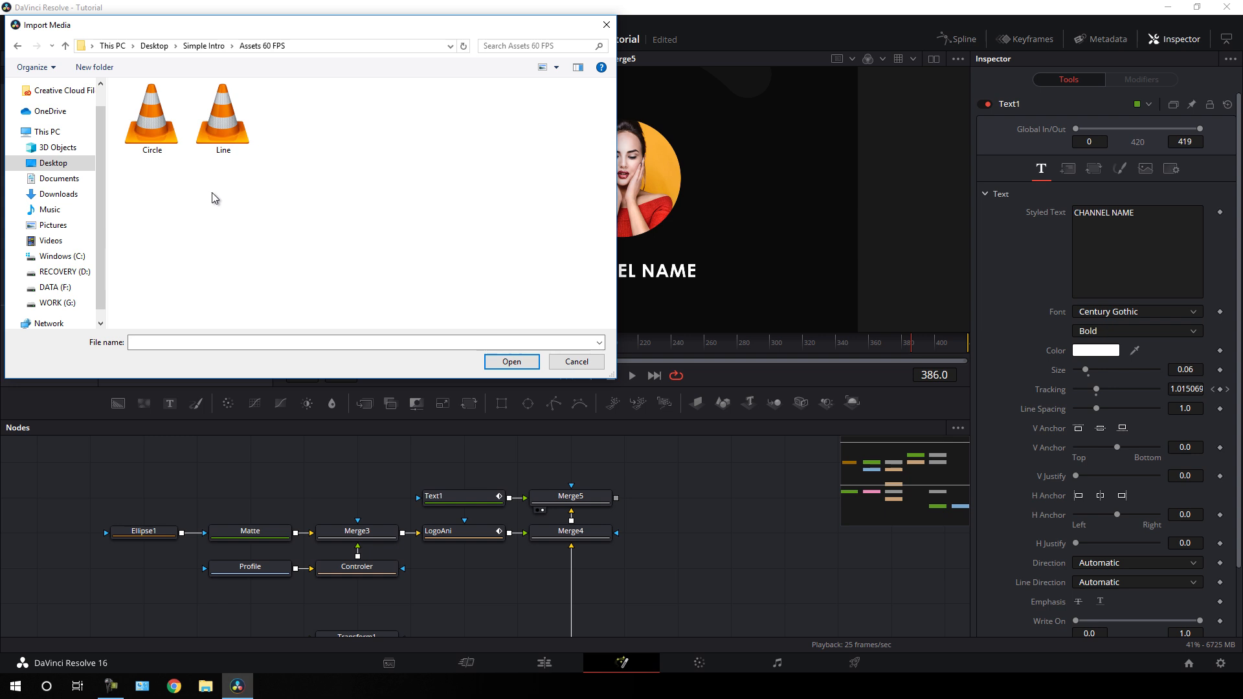
click(162, 139)
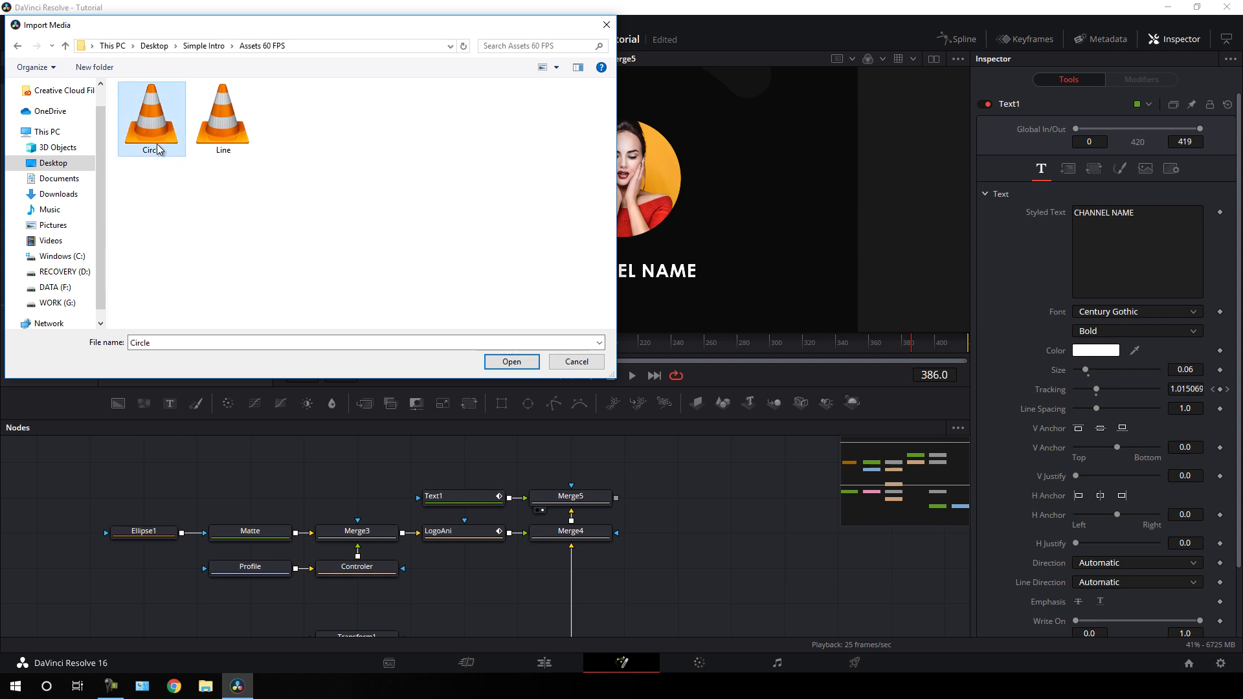
click(236, 141)
drag(158, 179, 274, 138)
click(504, 361)
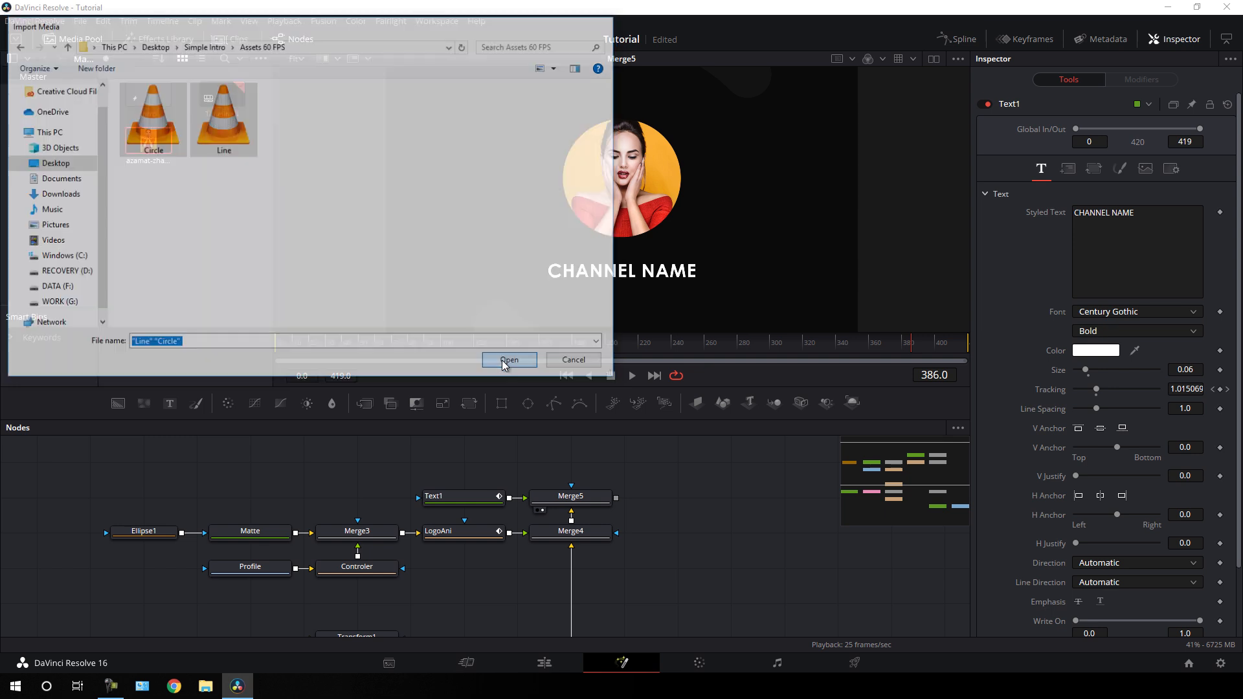
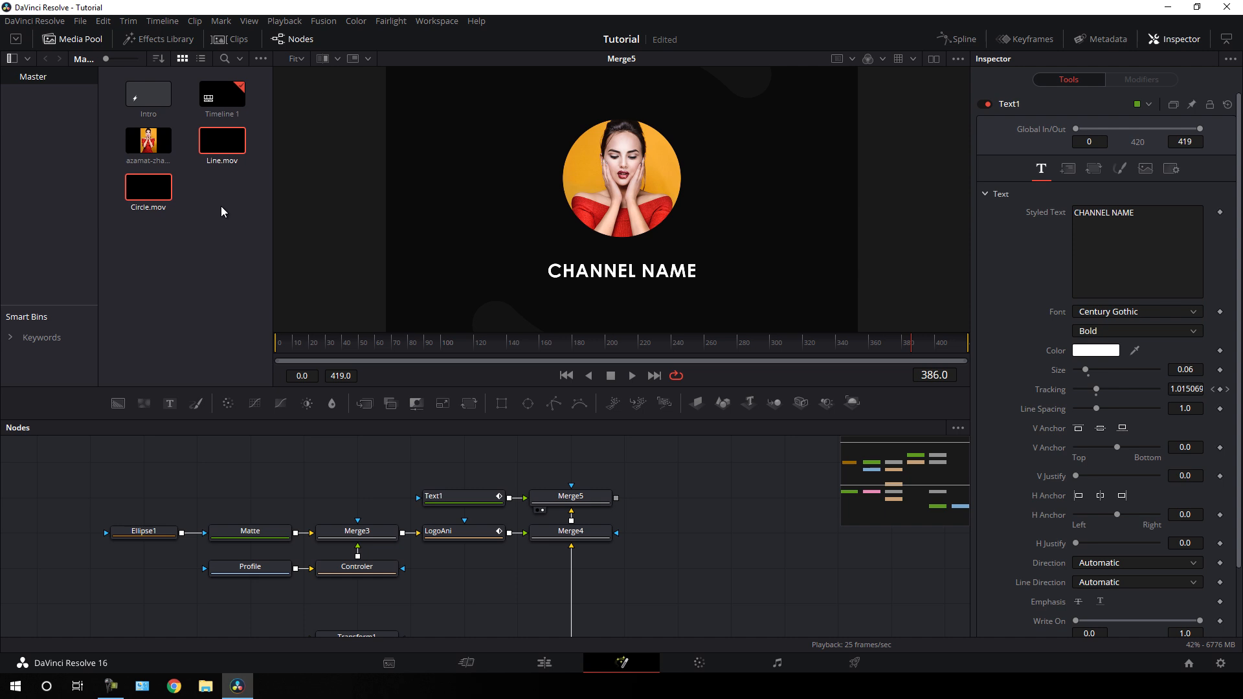
click(215, 197)
Add Circle.mov to the node graph below the Controler node and rename its node Circle.
drag(149, 188, 522, 590)
scroll(620, 534, down, 1)
drag(620, 533, 629, 478)
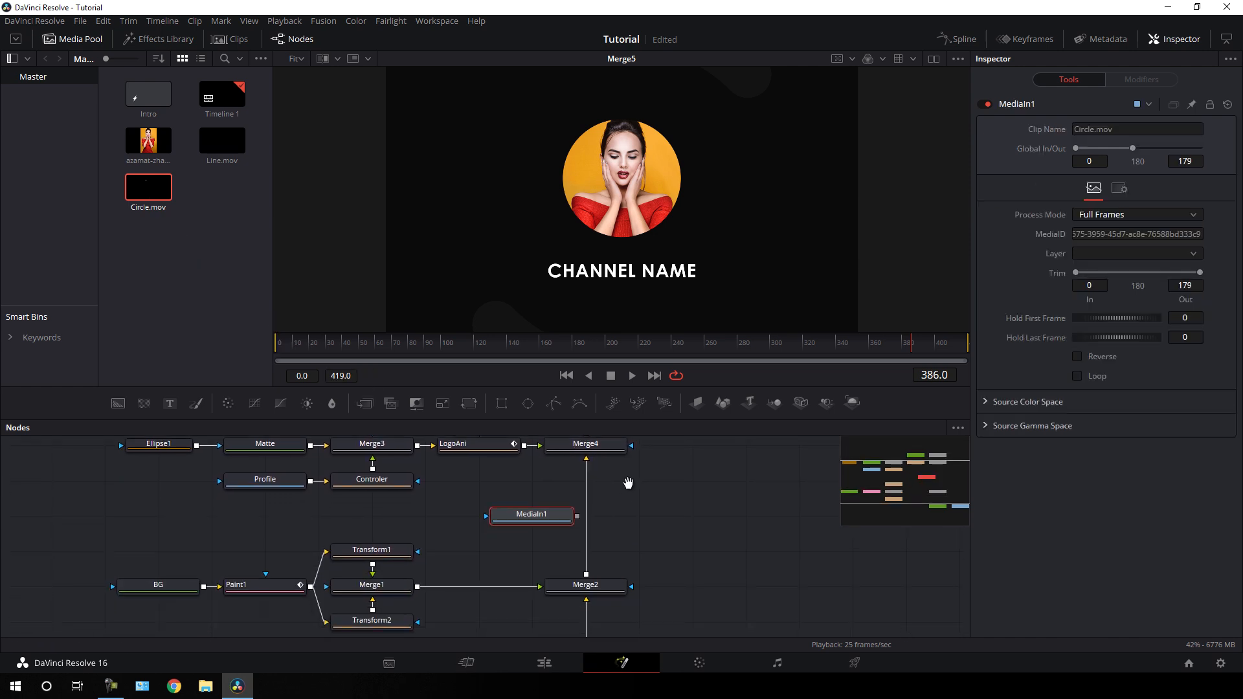
drag(540, 517, 509, 512)
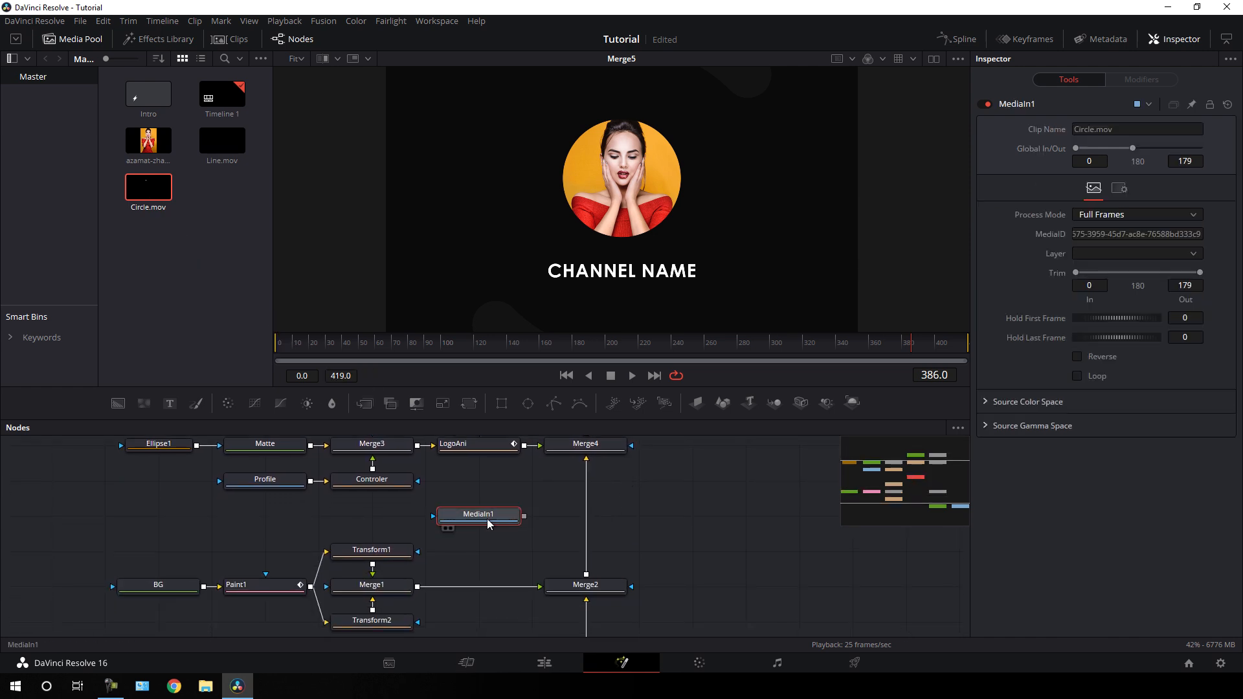
key(F2)
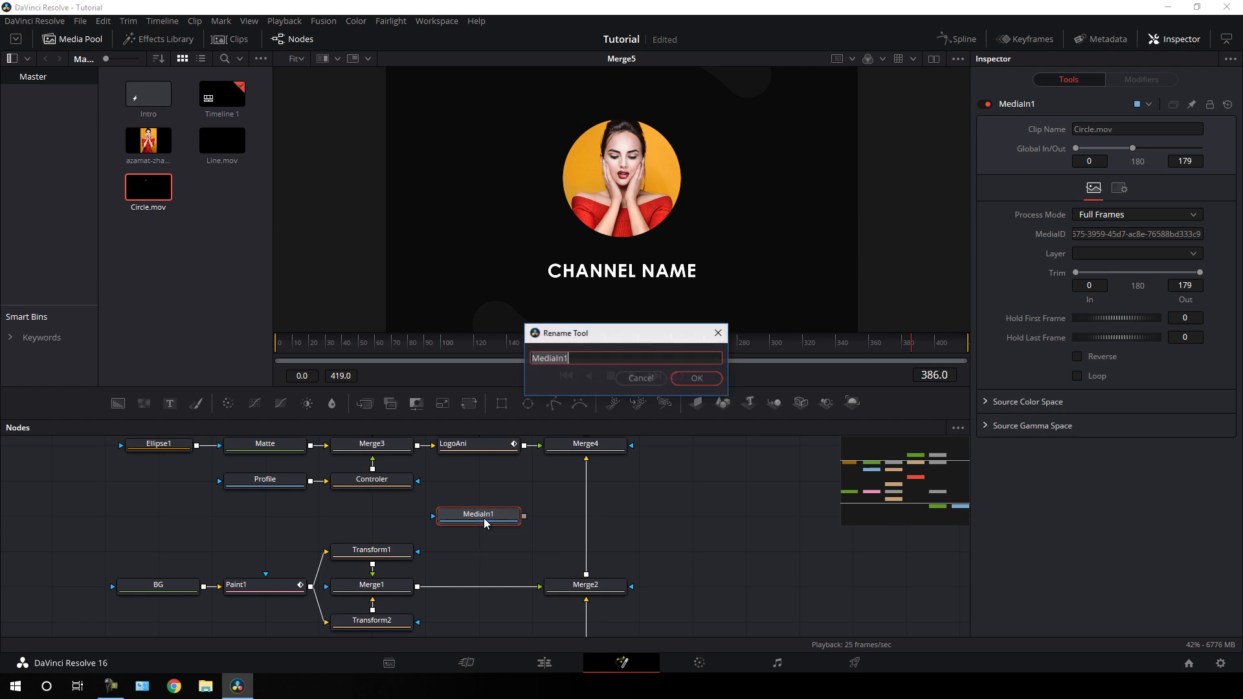
key(BackSpace)
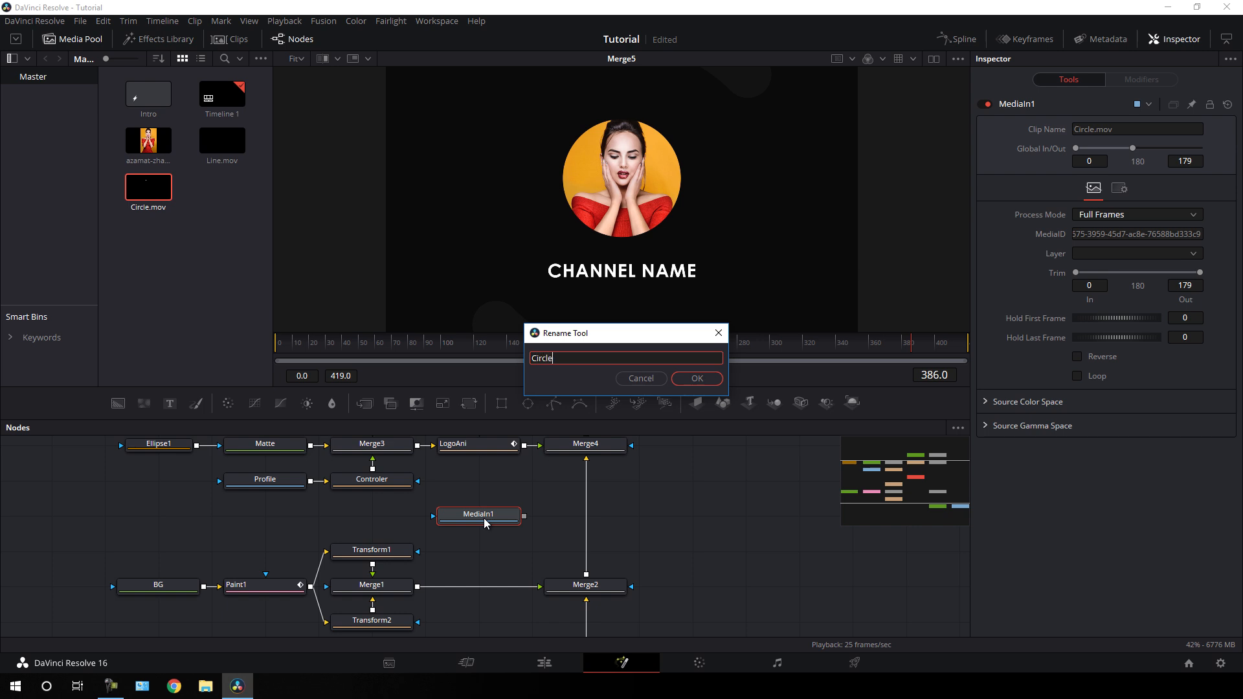
click(696, 379)
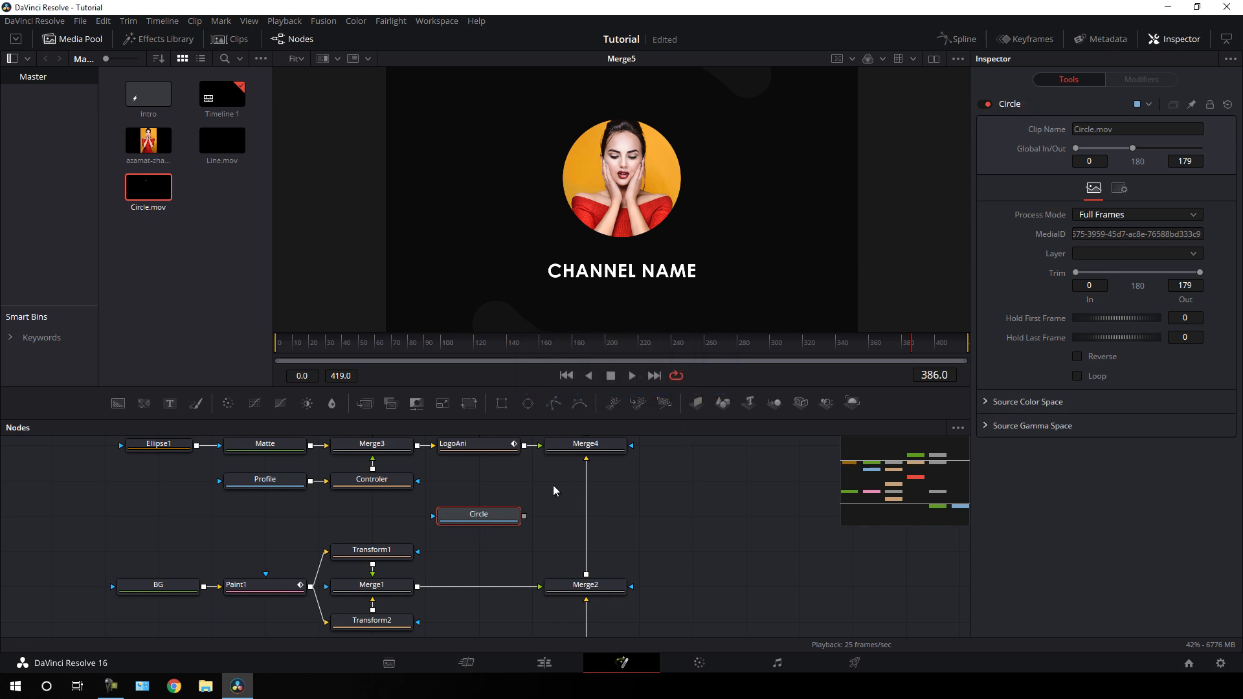
Move the title, logo and profile node group up to leave more space above the Circle node.
drag(551, 514, 544, 597)
drag(130, 456, 742, 574)
scroll(647, 505, down, 3)
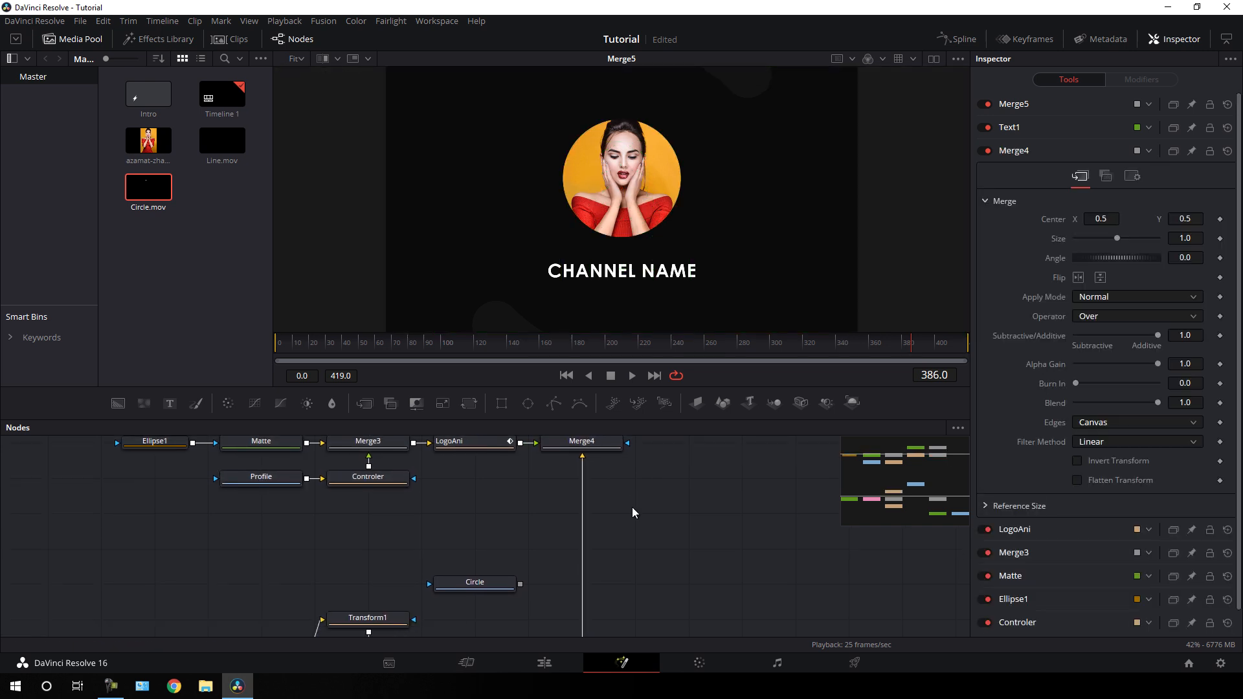
scroll(652, 501, down, 3)
click(474, 508)
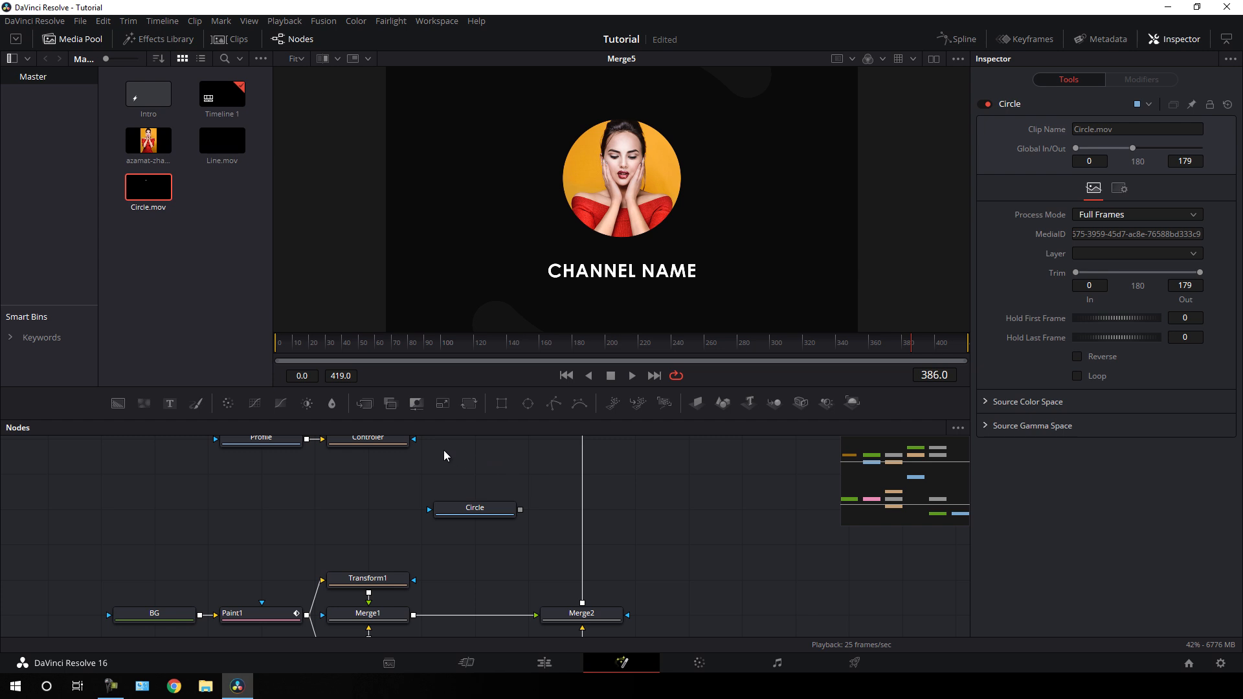
Insert a Merge node between Merge2 and Merge4, align it with Circle, and connect Circle as its foreground.
drag(366, 406, 637, 513)
scroll(682, 544, up, 3)
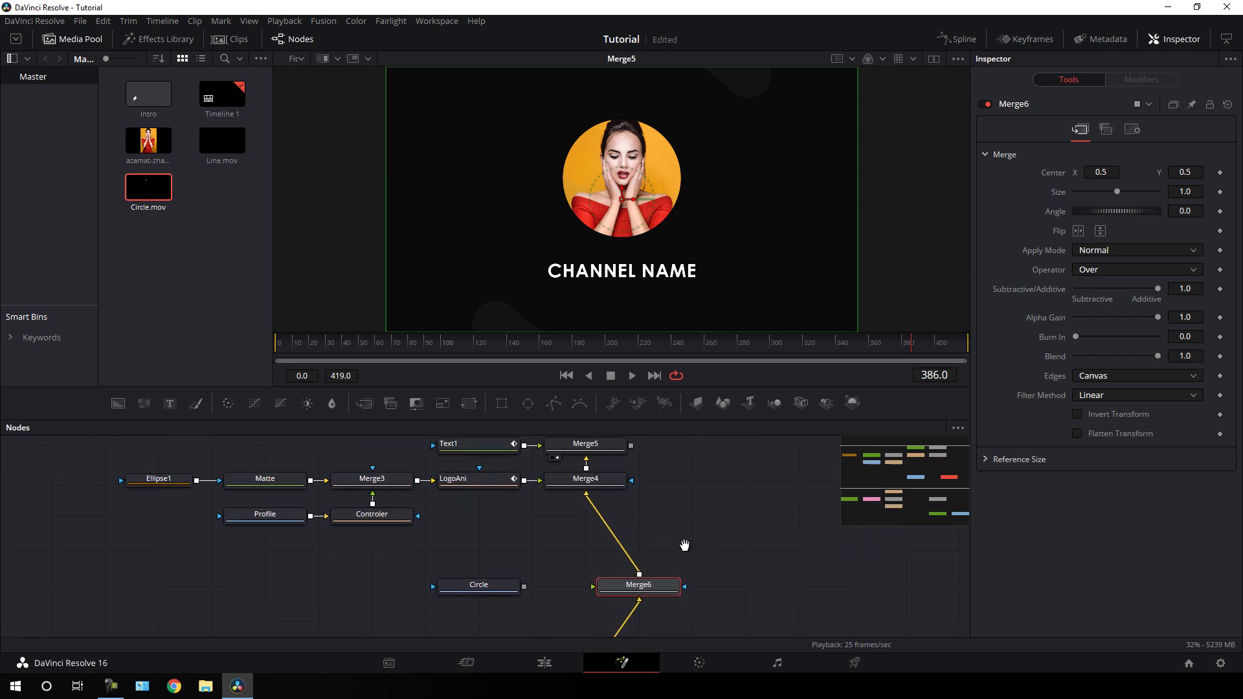
scroll(697, 528, down, 1)
drag(527, 559, 617, 563)
scroll(660, 561, up, 3)
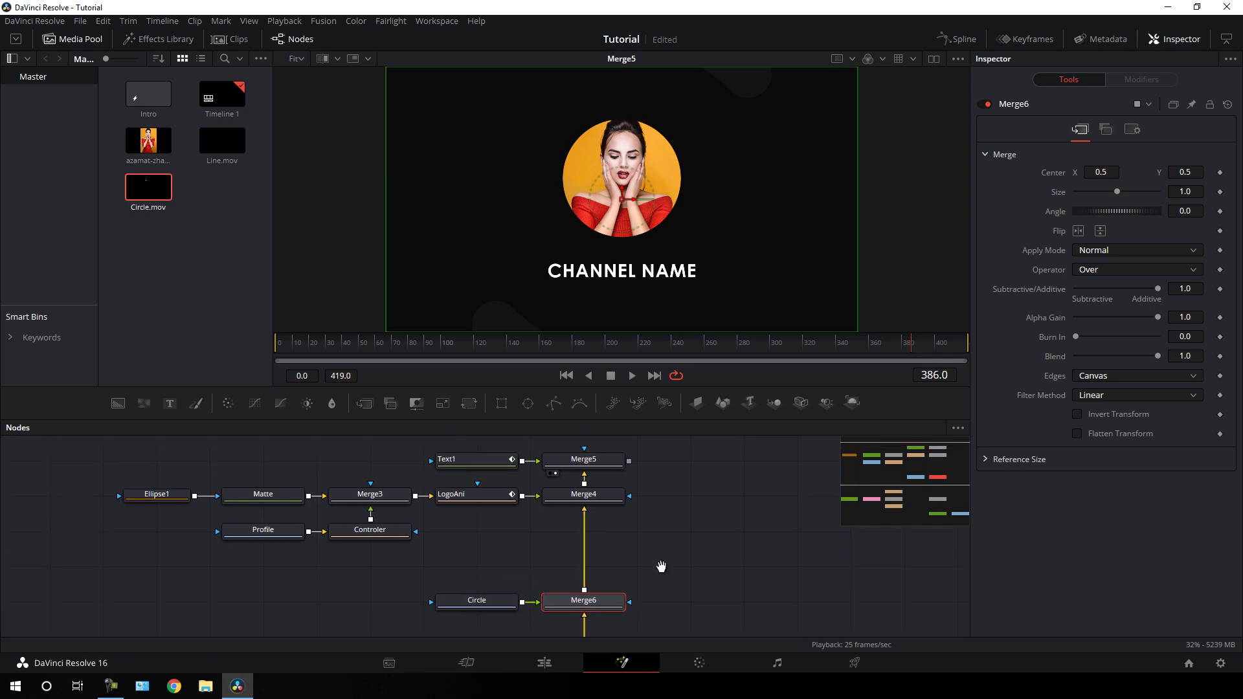
click(599, 467)
click(702, 602)
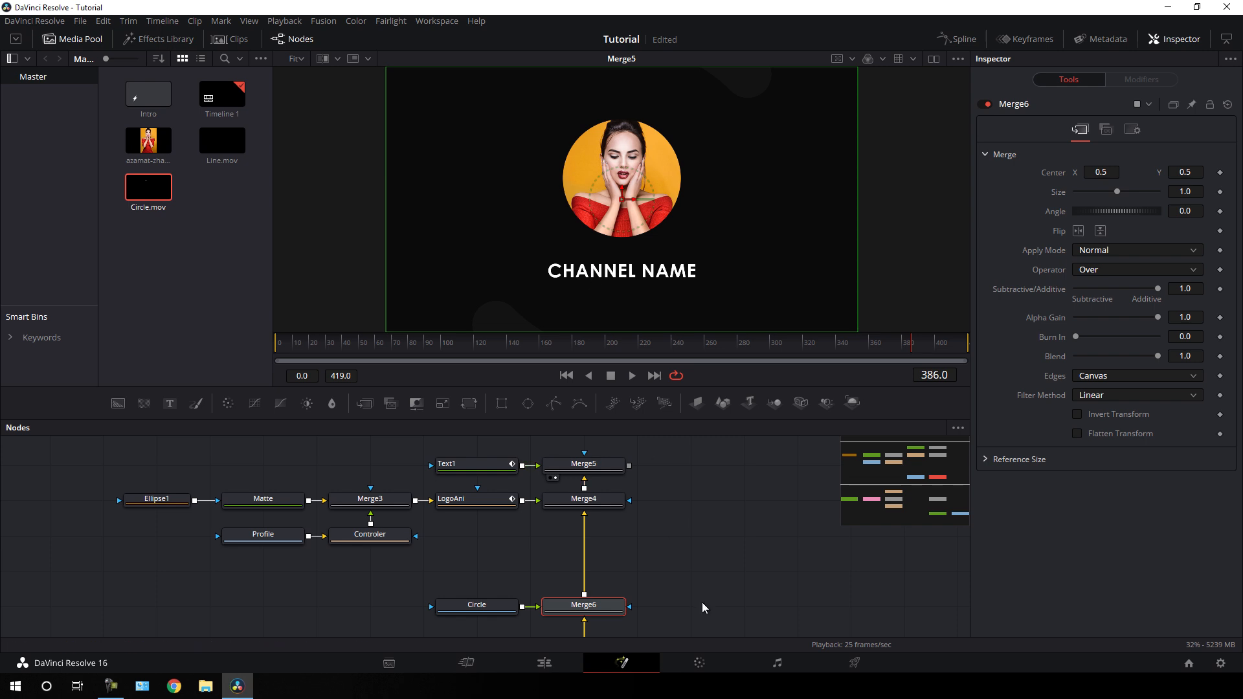
Shift the Circle clip to start at frame 30 in the Keyframes editor, then close the editor.
scroll(702, 602, down, 4)
drag(350, 352, 327, 351)
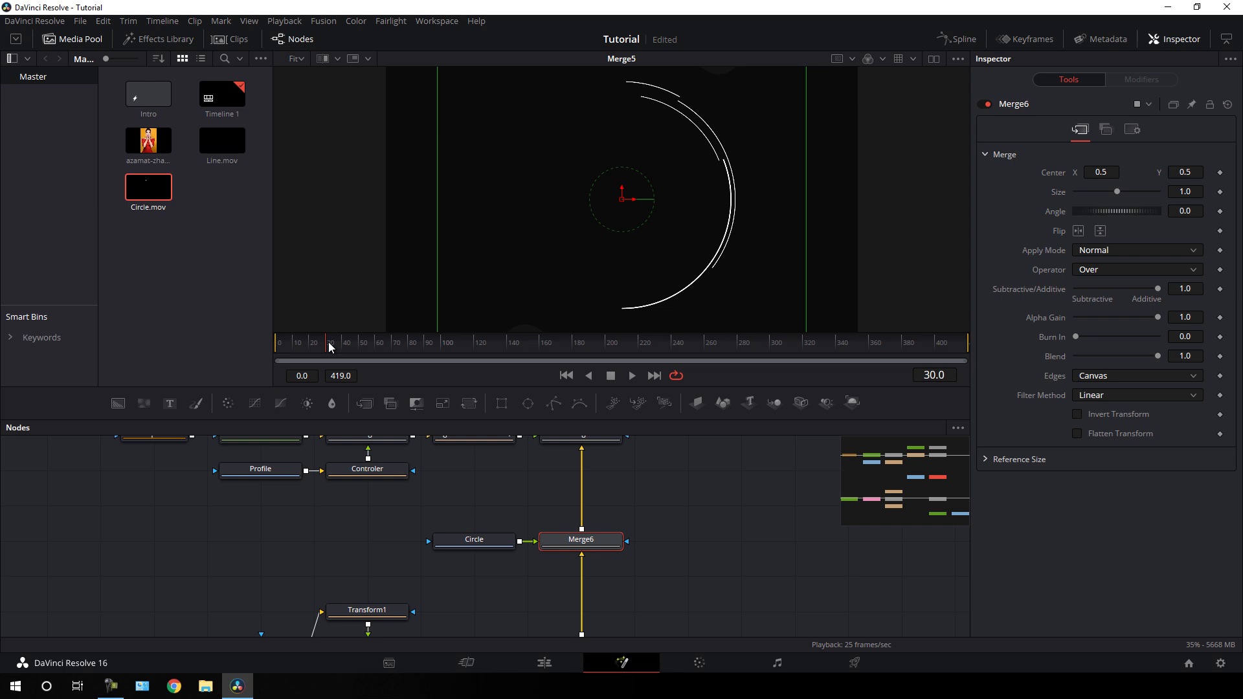
click(1029, 40)
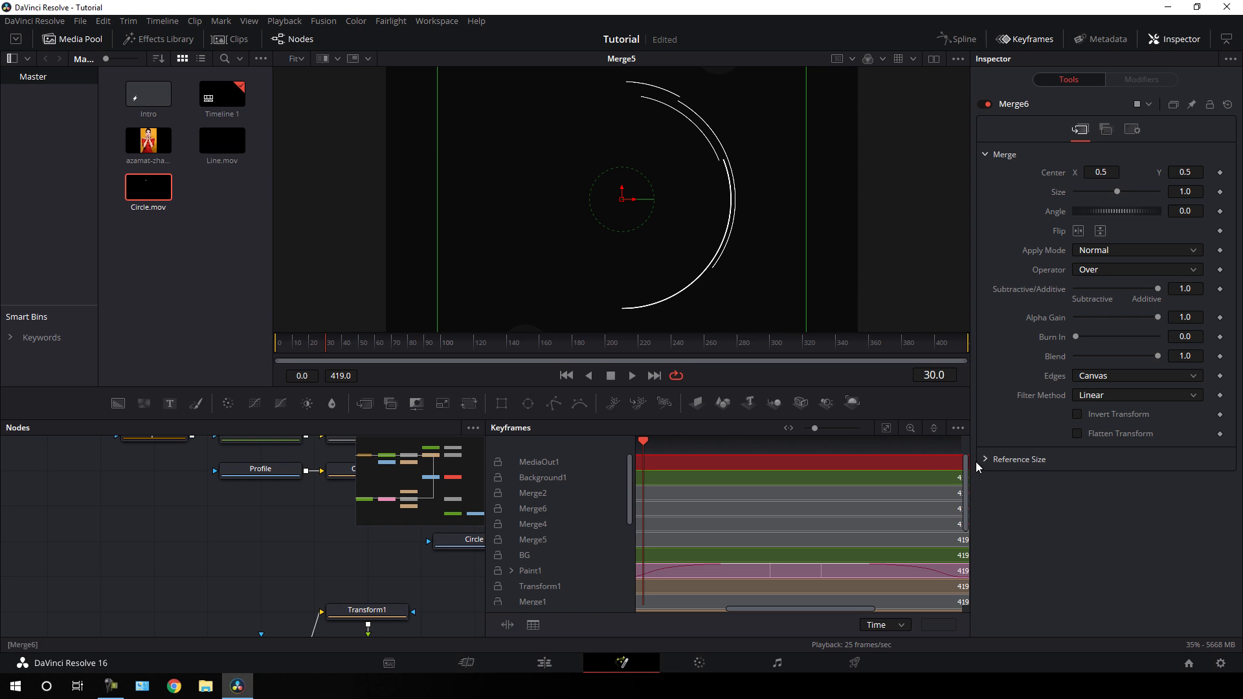
scroll(745, 538, down, 6)
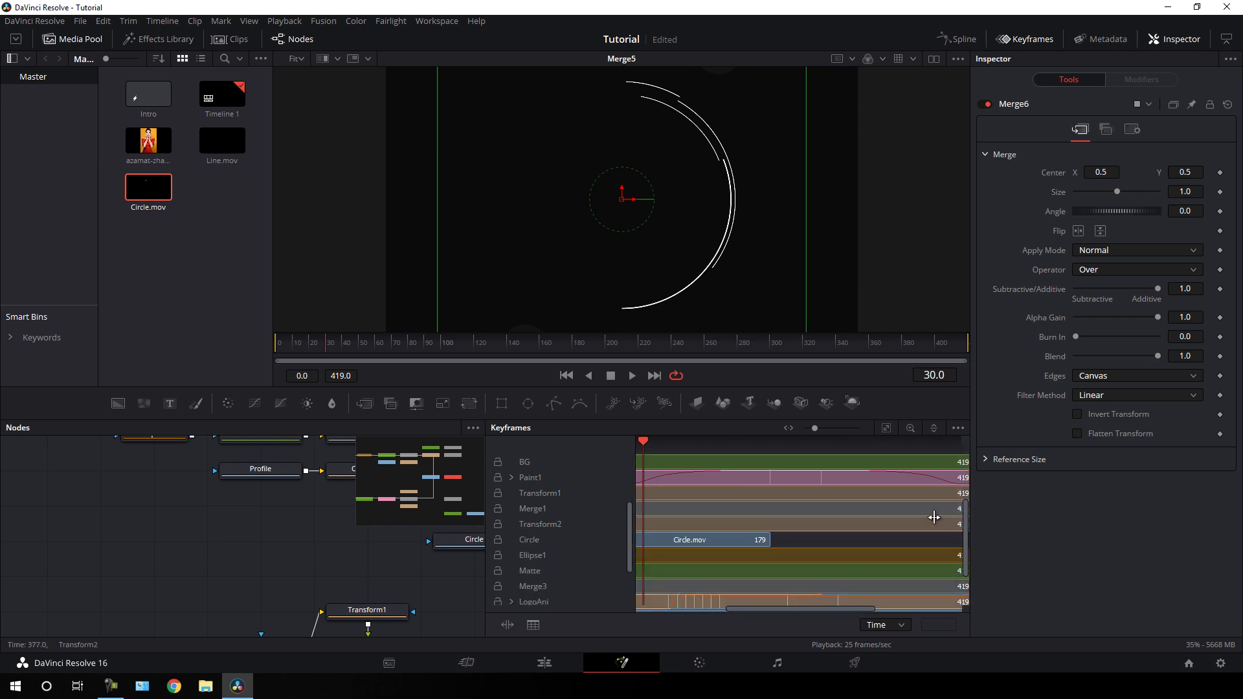
drag(687, 540, 707, 544)
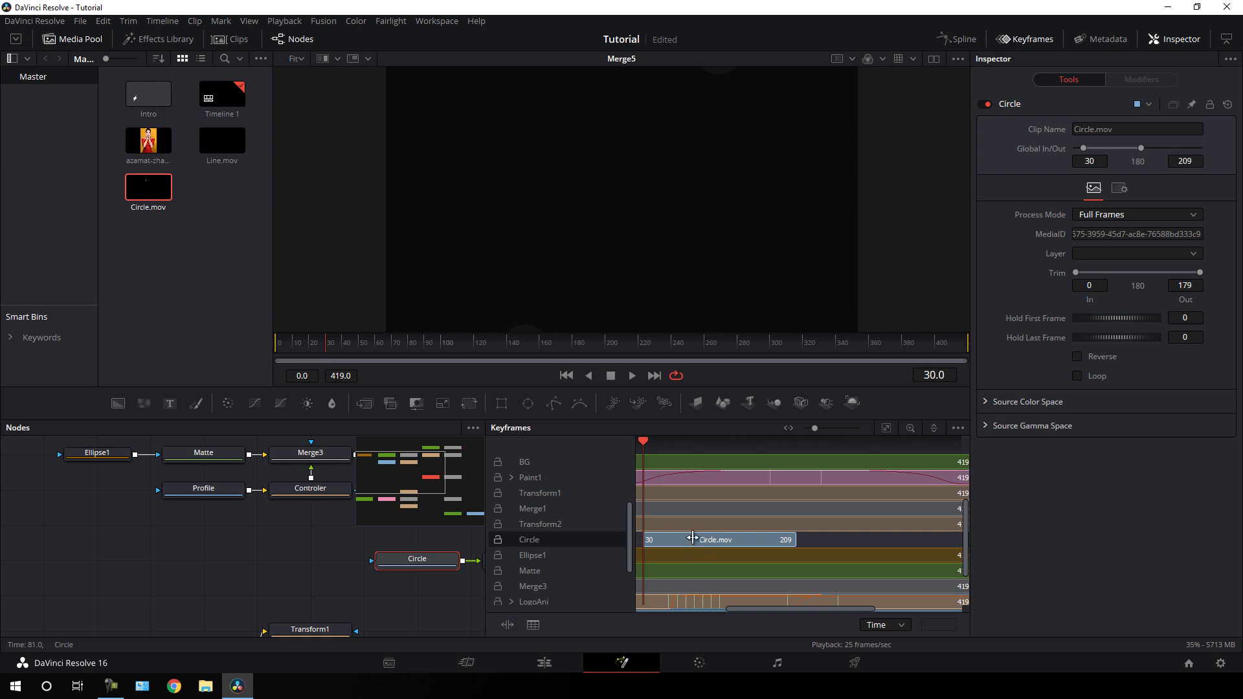
click(1028, 39)
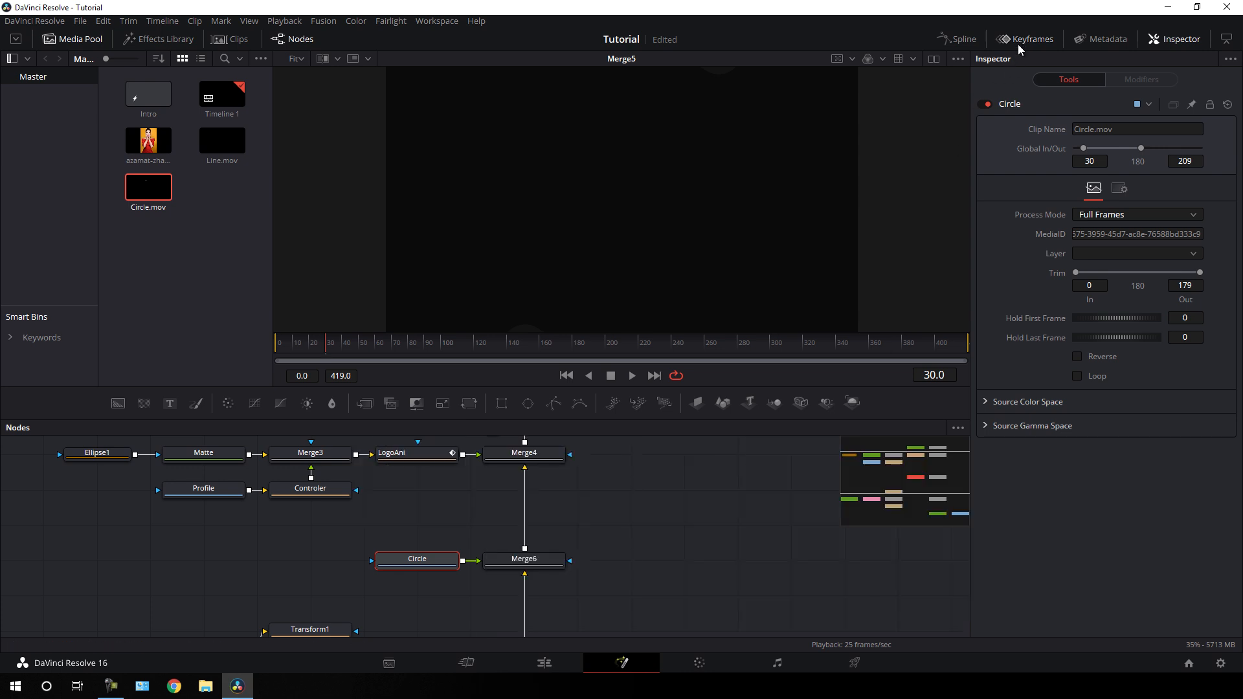
Scale the circle overlay in Merge6 to about 0.6 around the photo, scrub to frame 160, and deselect the node.
click(543, 567)
drag(418, 354, 441, 350)
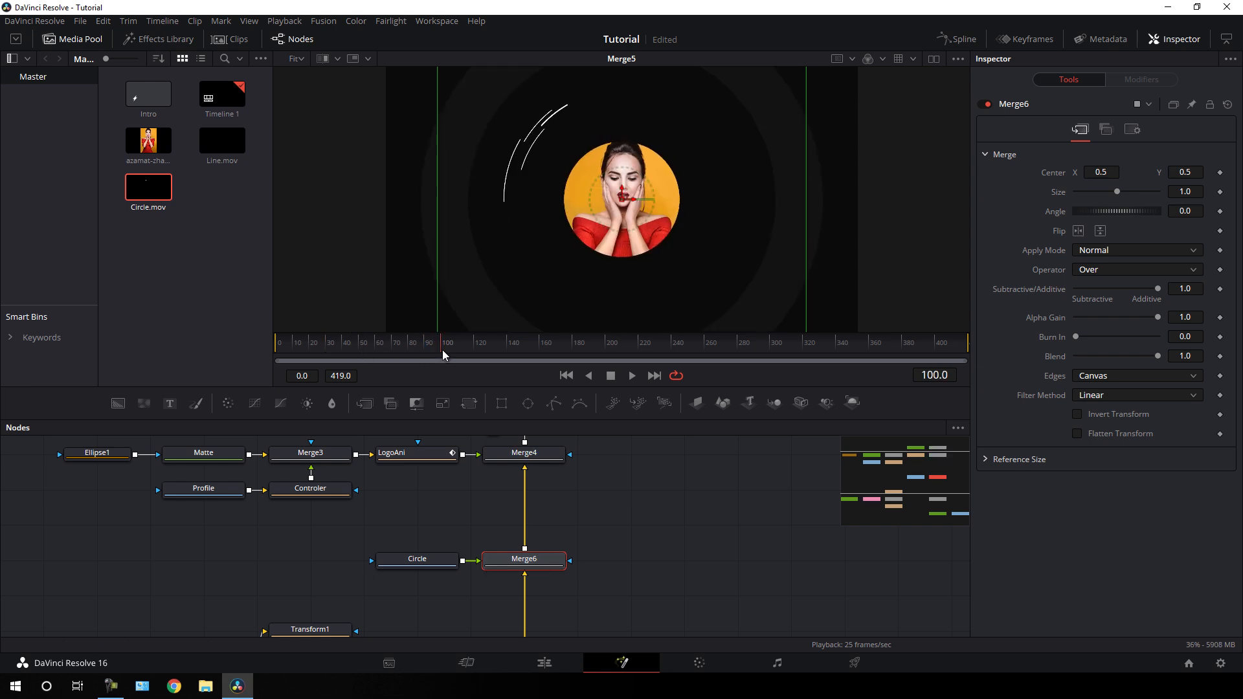
drag(807, 236, 728, 231)
drag(469, 344, 540, 350)
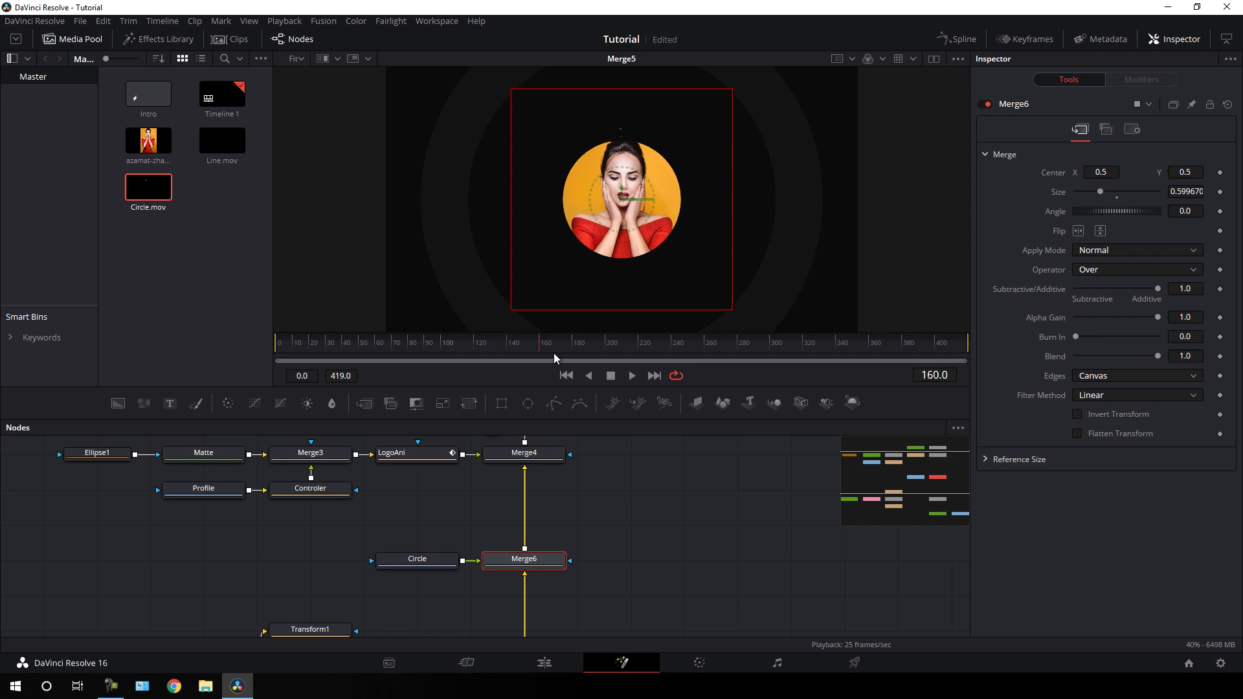
click(652, 487)
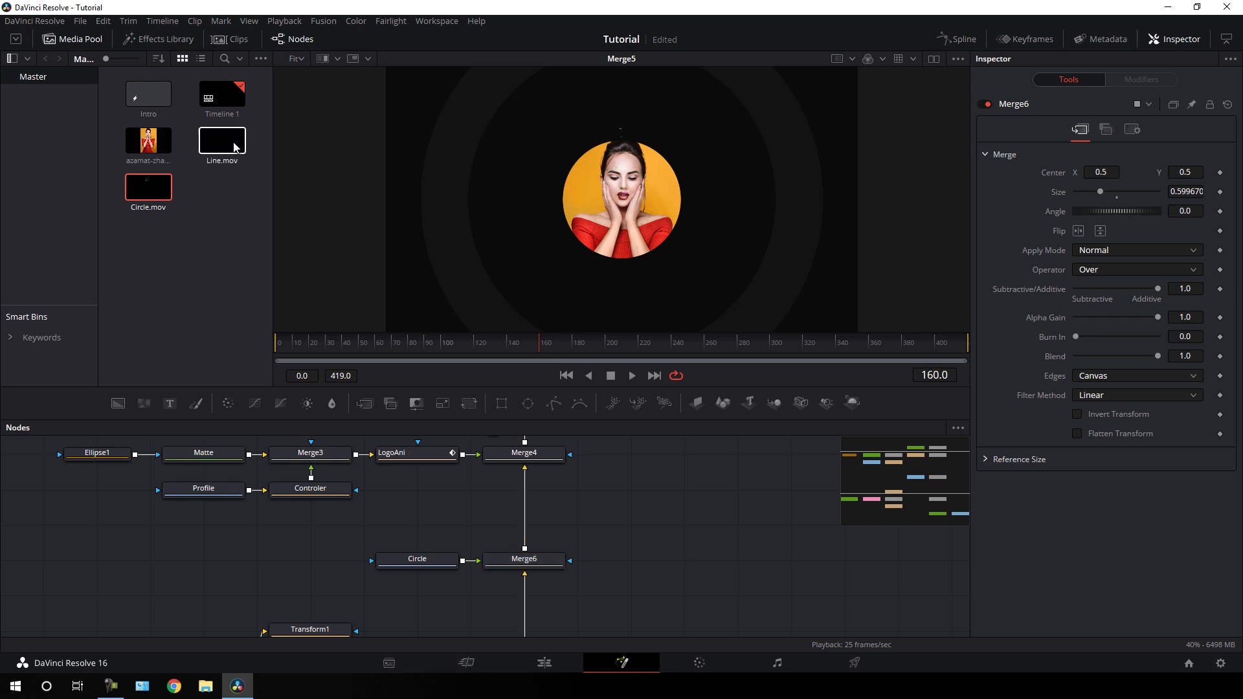
Add Line.mov to the node graph above the Circle node and rename its node Line.
drag(216, 145, 428, 532)
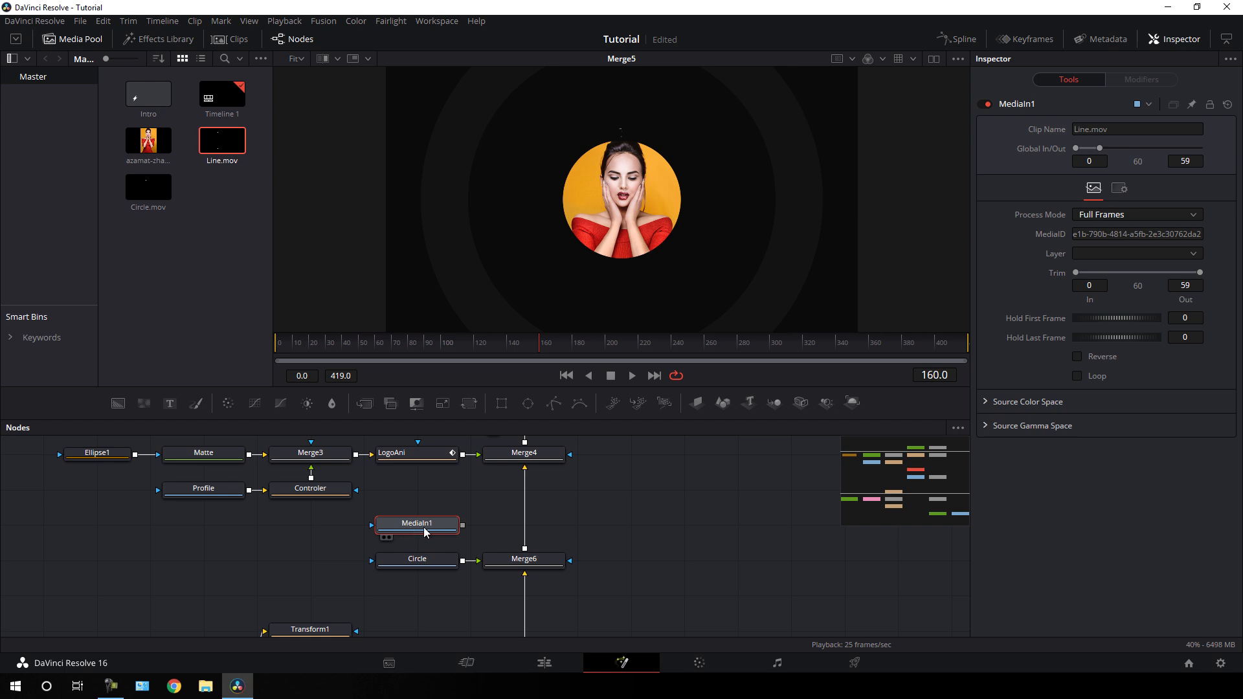
key(F2)
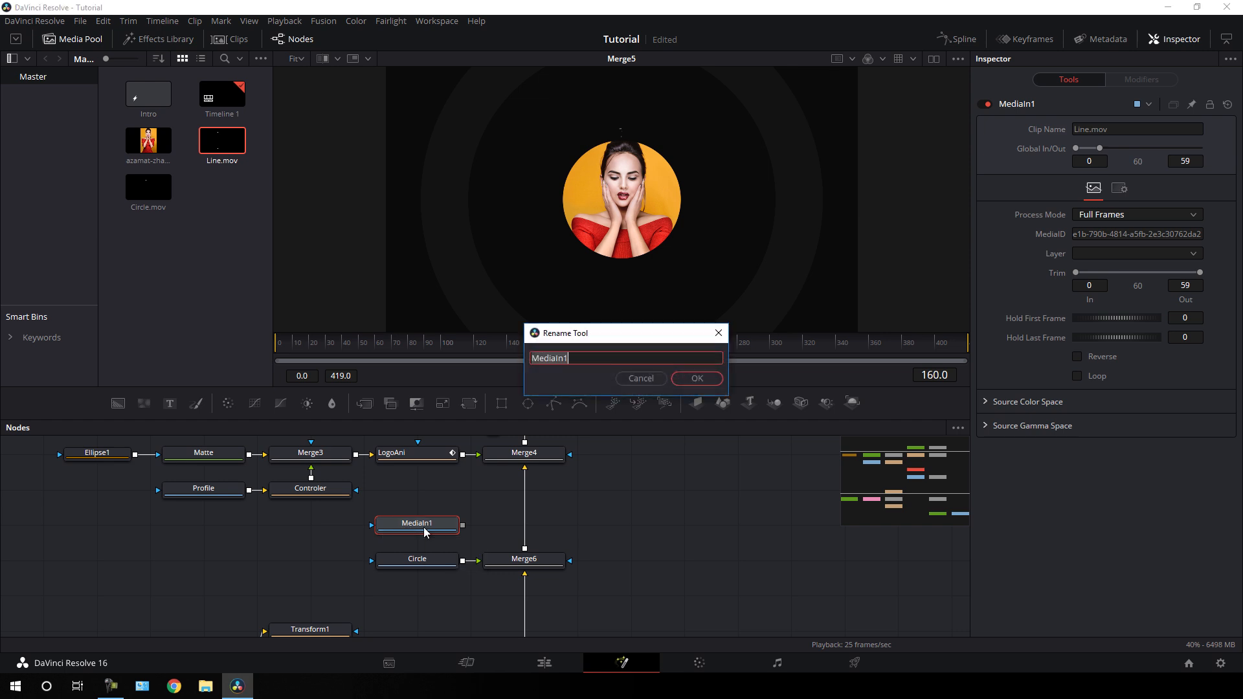
key(BackSpace)
click(711, 381)
click(624, 490)
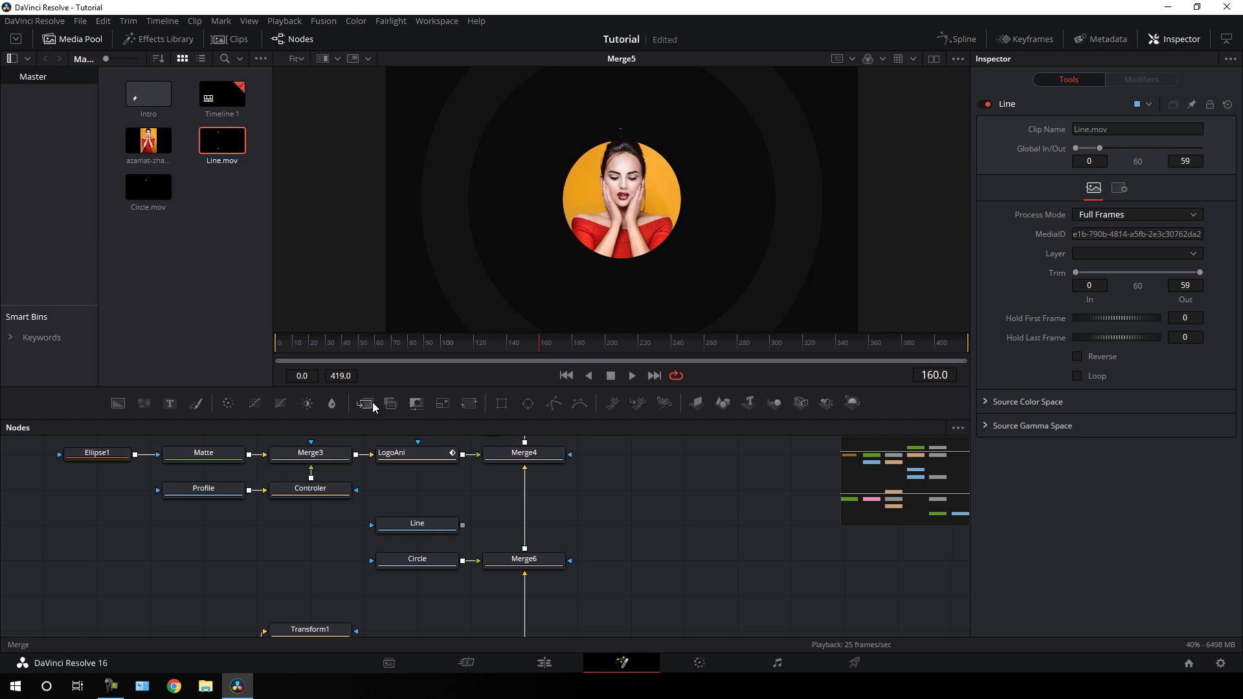
Insert a Merge node between Merge6 and Merge4 and connect Line as its foreground.
drag(369, 406, 662, 528)
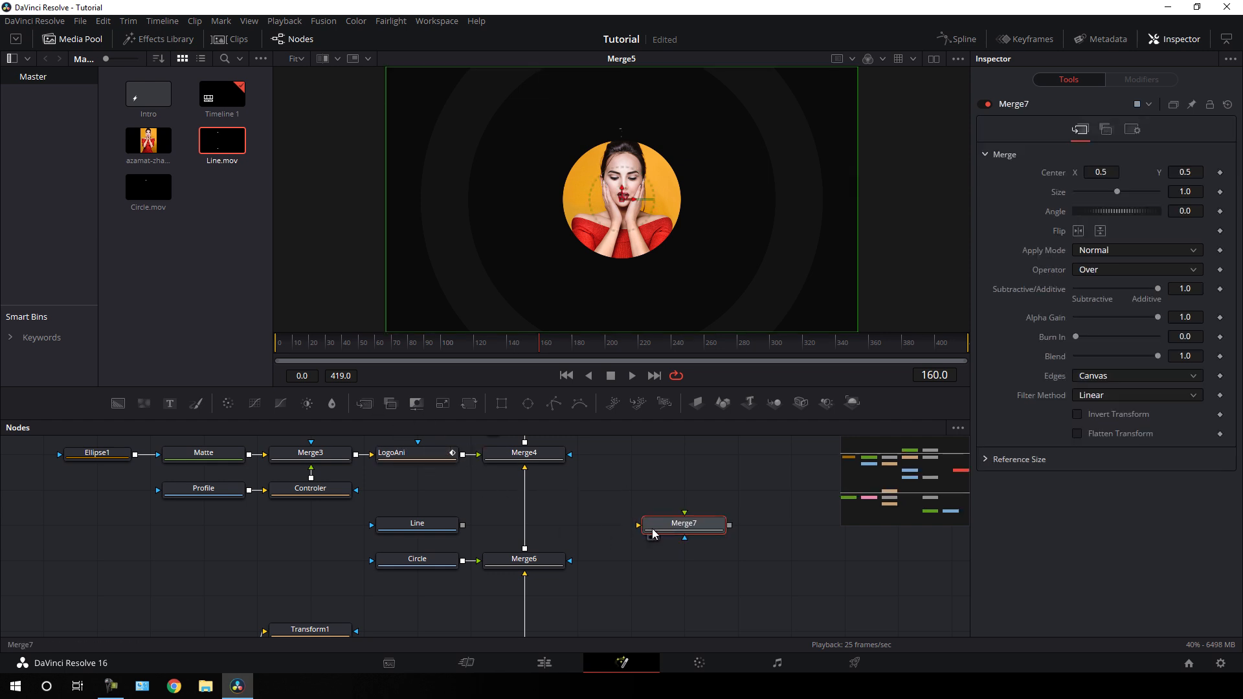
drag(680, 527, 526, 525)
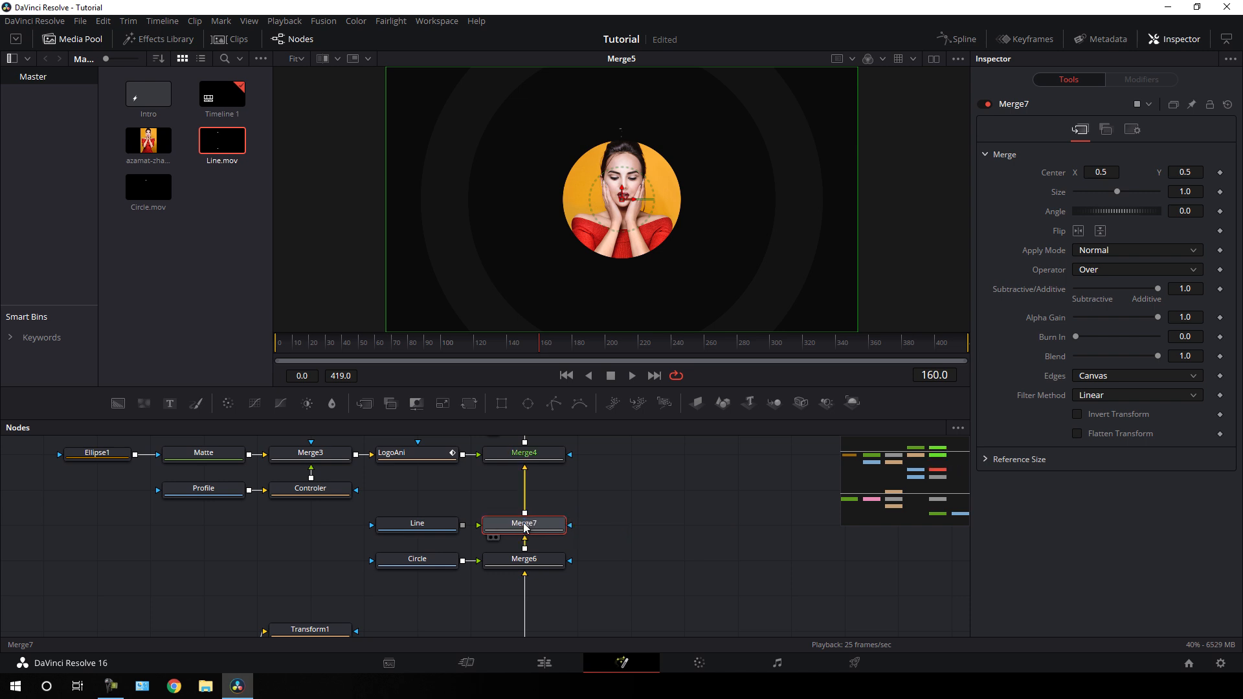
drag(480, 525, 417, 528)
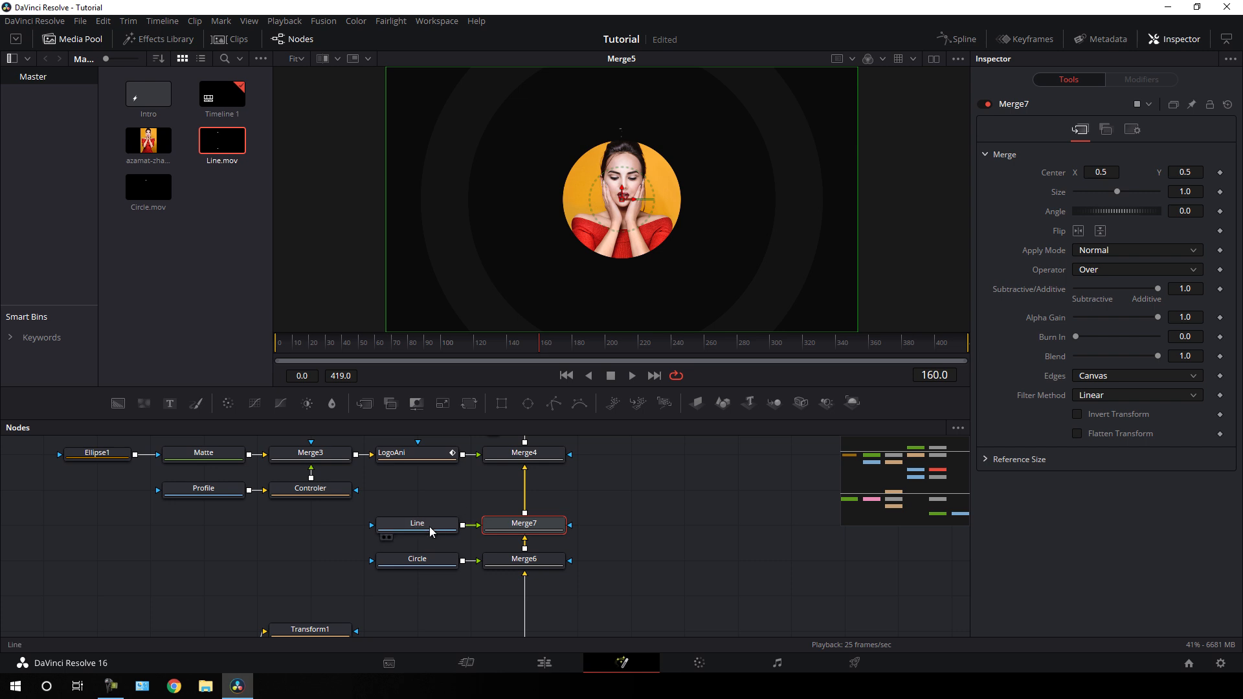
Shift the Line clip to start at frame 160 in the Keyframes editor, then close the editor, enlarge the viewer, and hide the media pool.
click(430, 523)
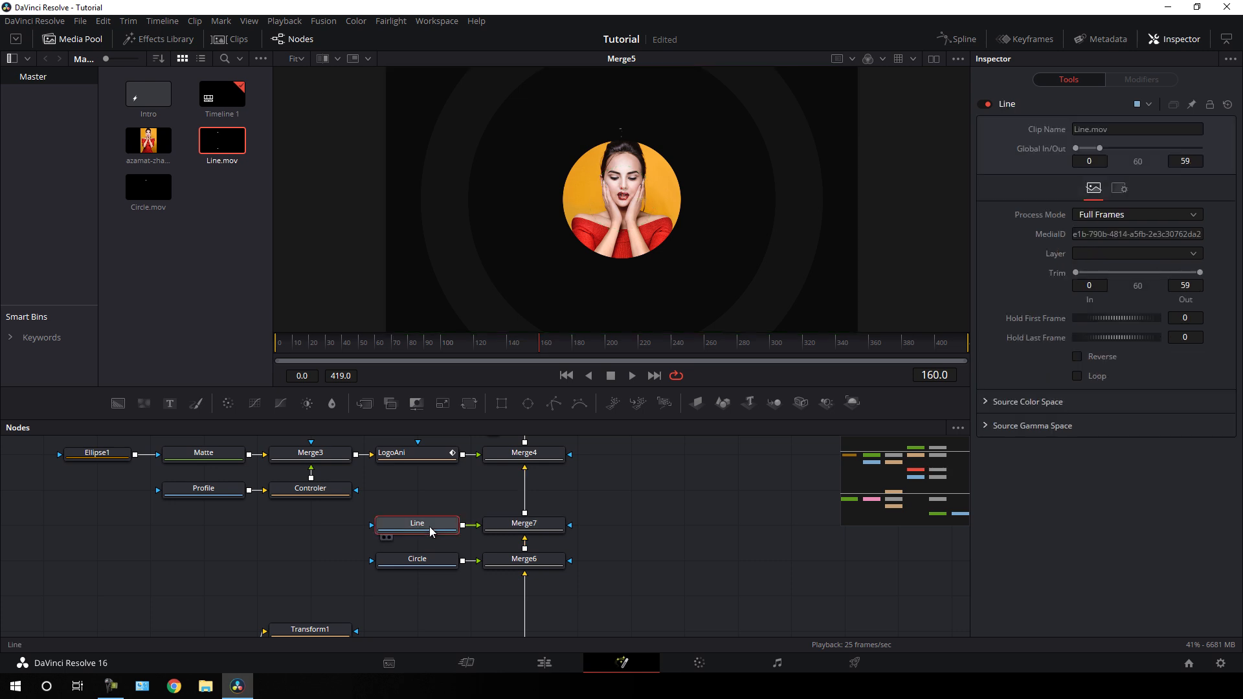
click(1030, 41)
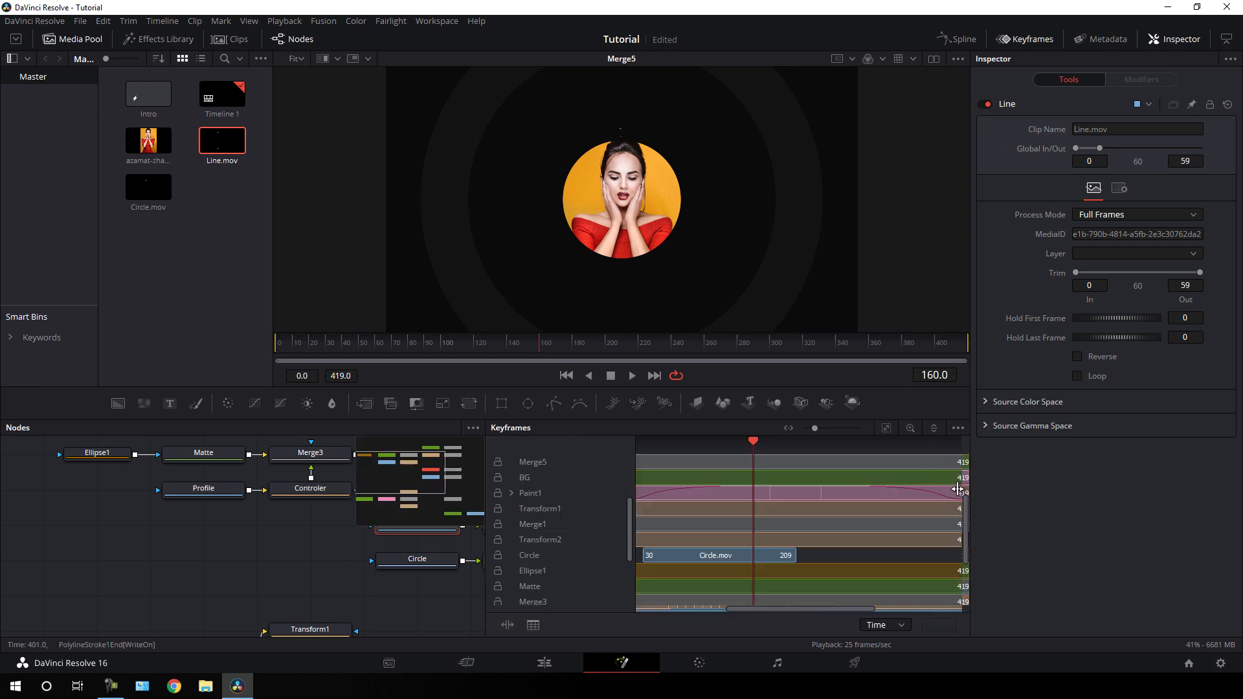
drag(765, 387, 771, 272)
drag(656, 597, 787, 598)
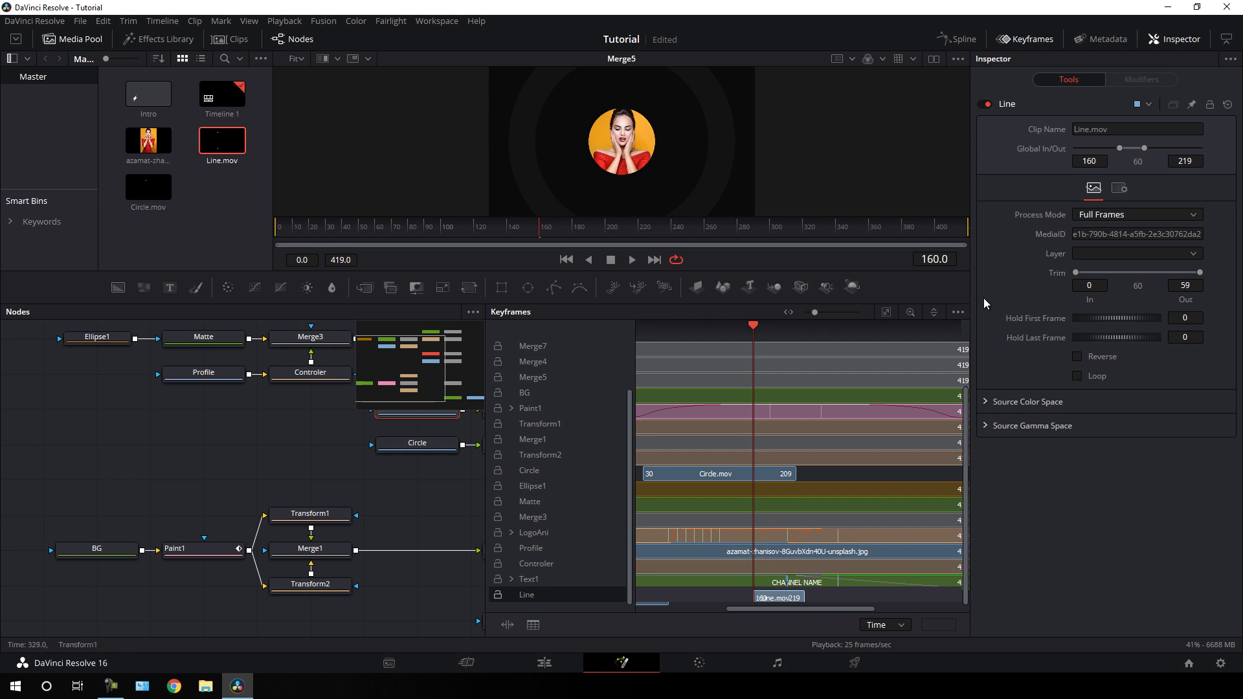
click(1036, 40)
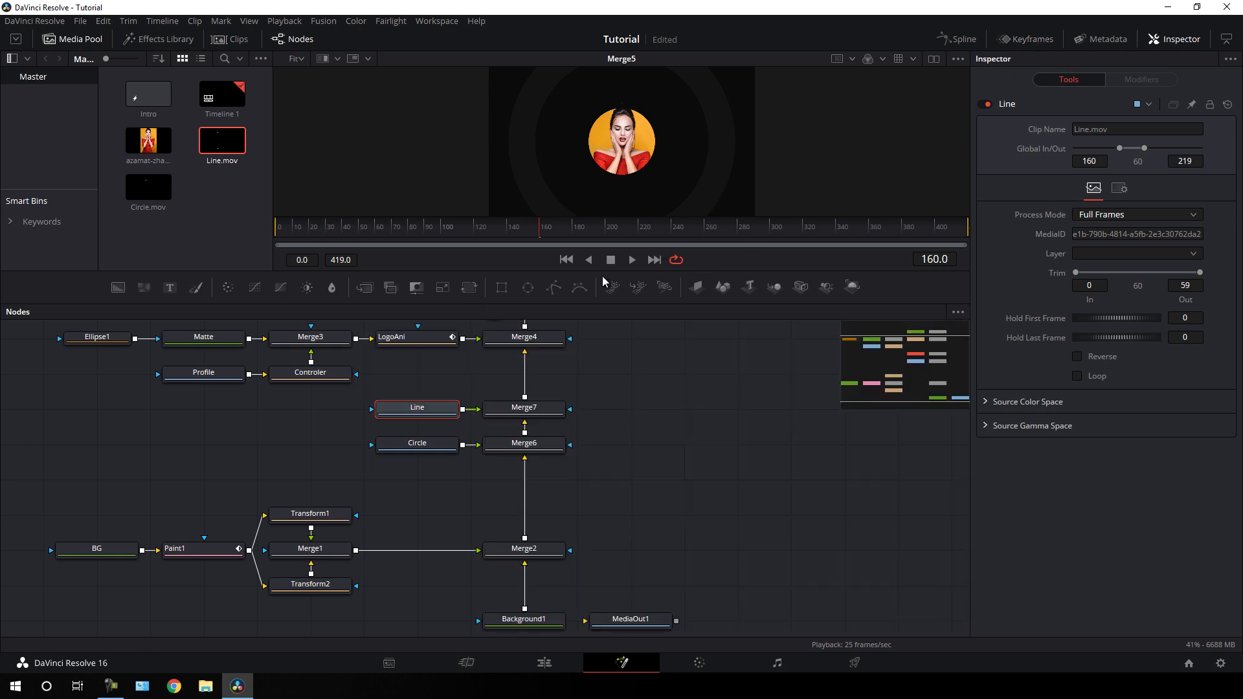
drag(601, 274, 608, 418)
click(77, 42)
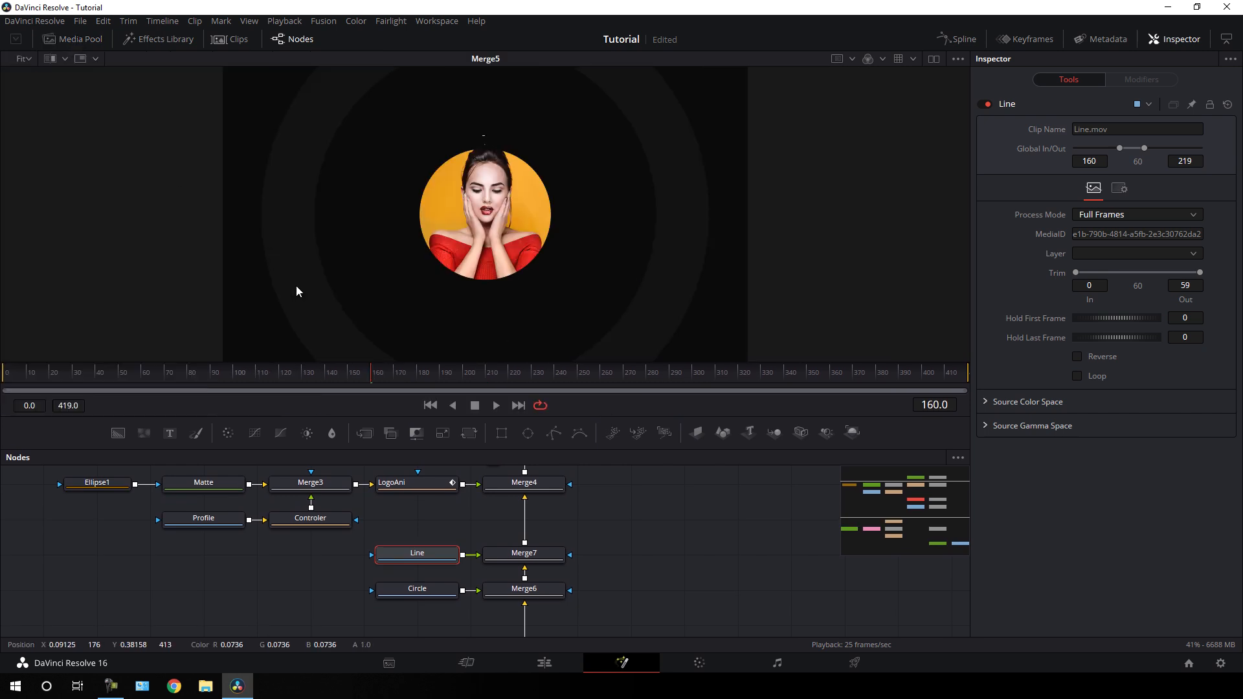
Scale the Line overlay in Merge7 to about 0.51 around the photo, scrub the timeline to check it, and deselect the node.
drag(392, 381, 440, 380)
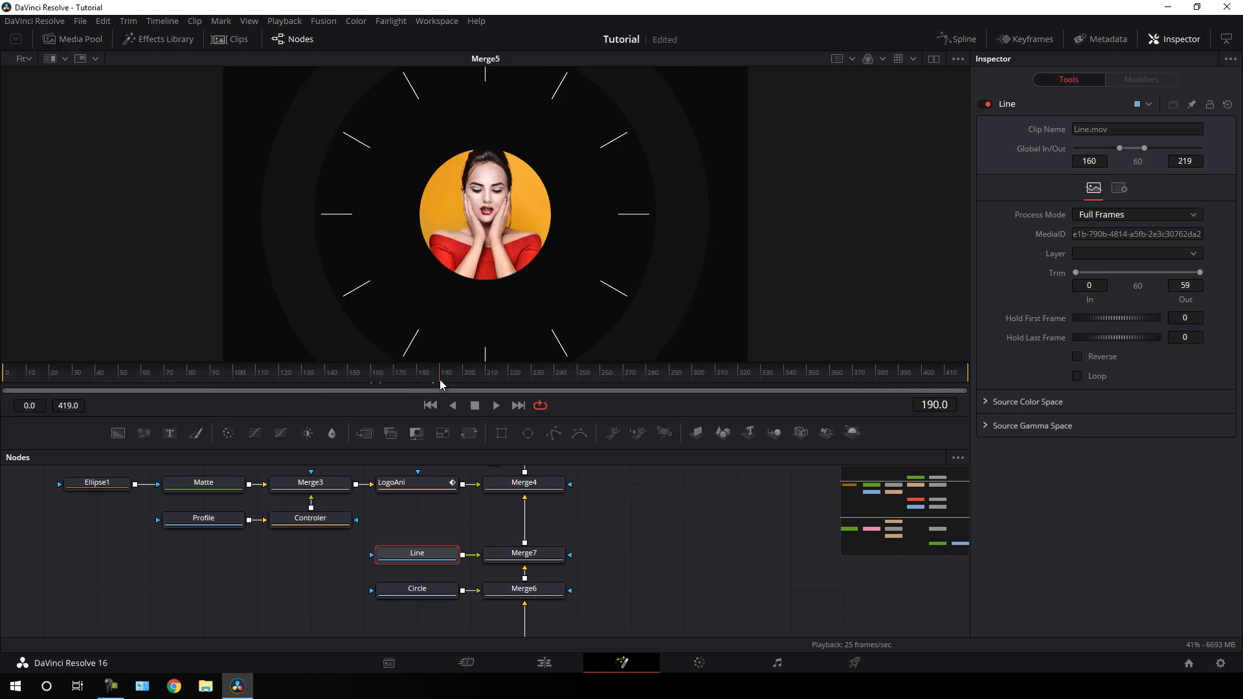
click(537, 559)
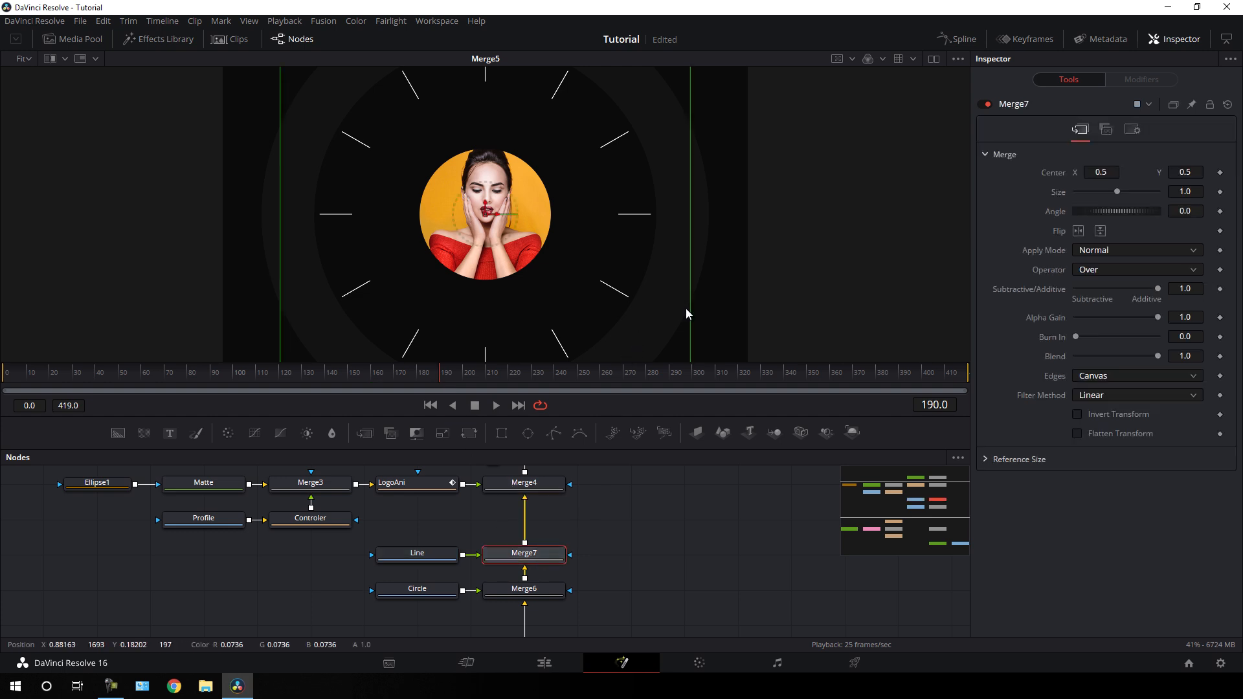
drag(689, 312, 589, 296)
drag(443, 376, 340, 372)
drag(175, 373, 351, 382)
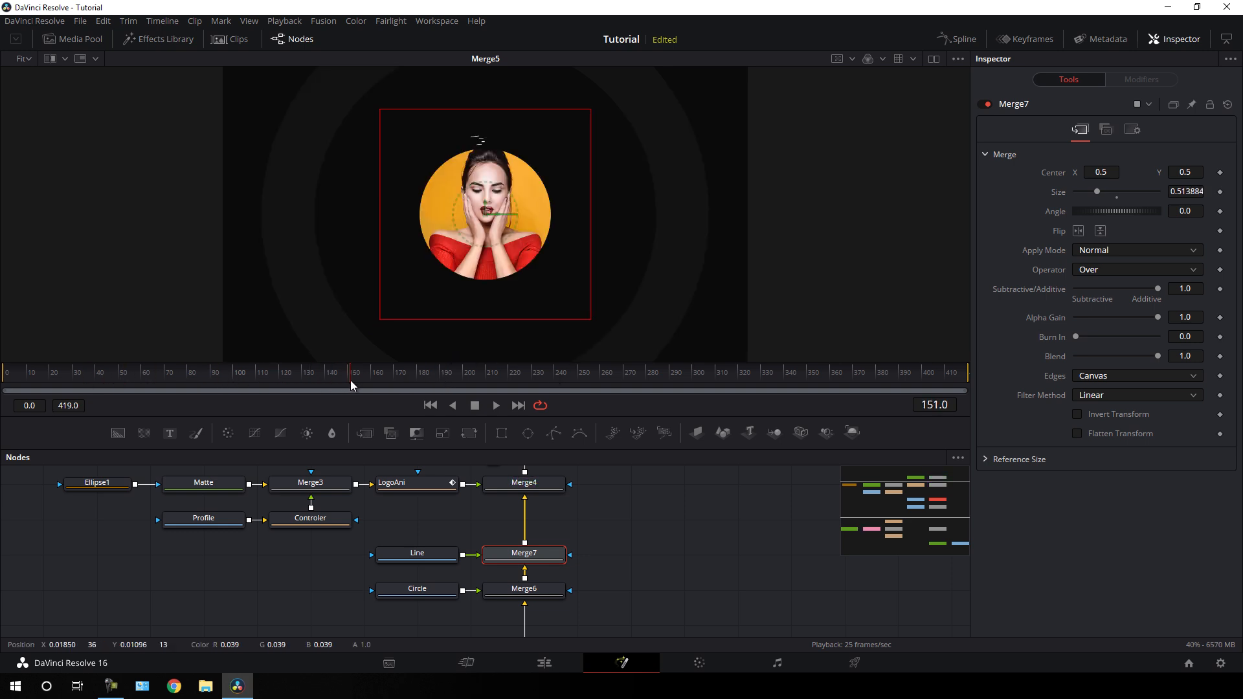
drag(447, 389, 462, 386)
click(663, 522)
Position the MediaOut1 node beside Merge5 and connect Merge5's output to it.
drag(650, 561, 613, 484)
scroll(619, 511, down, 2)
drag(584, 562, 644, 507)
mouse_move(624, 533)
mouse_down()
mouse_move(603, 648)
mouse_move(562, 508)
mouse_move(624, 588)
mouse_move(620, 532)
mouse_up()
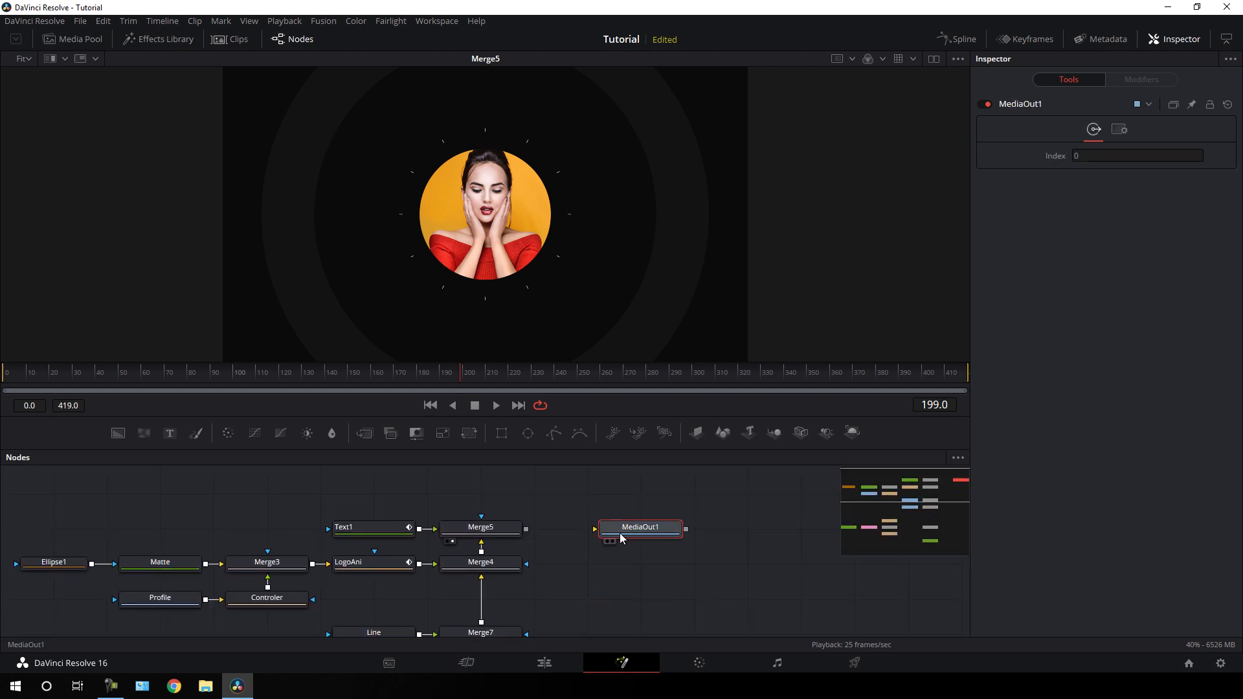
drag(526, 529, 609, 529)
Return to the Edit page and paste a copy of the Fusion Composition directly after the original on Video 1.
click(544, 666)
drag(461, 494, 488, 492)
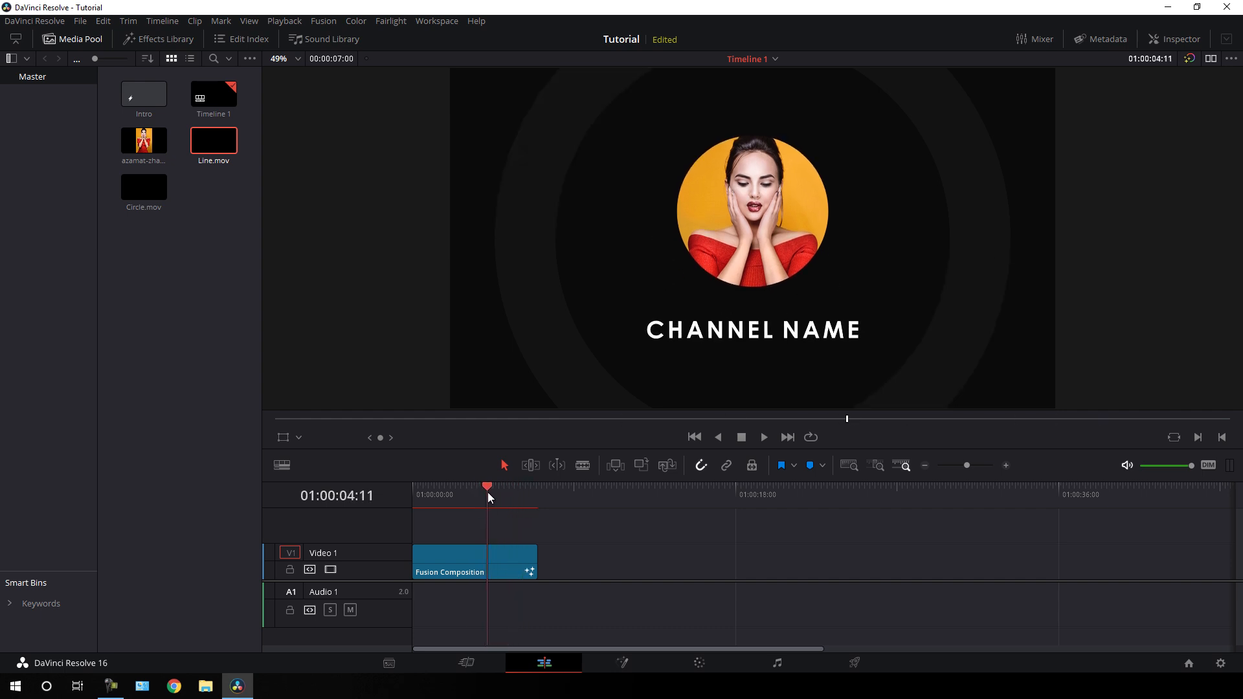
click(501, 562)
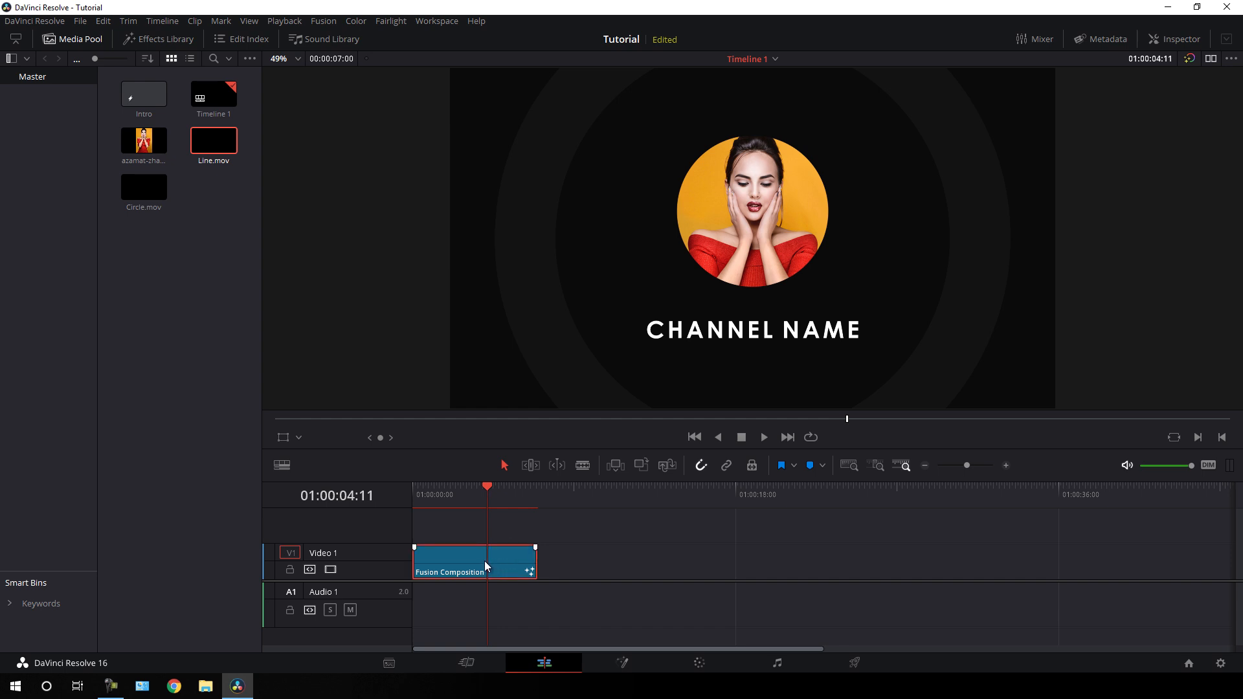
drag(559, 499, 545, 494)
click(582, 549)
key(ctrl+v)
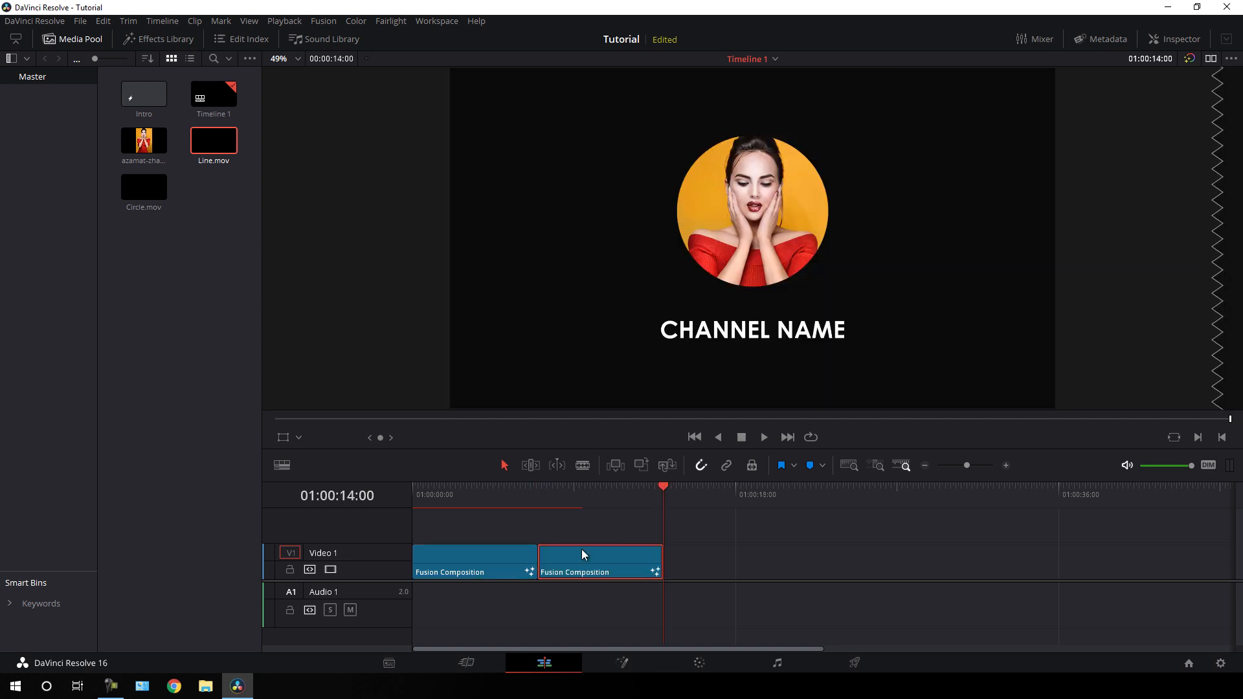
Open the copied composition at 01:00:10:10 in Fusion and set its Background1 color to white.
drag(631, 495, 596, 495)
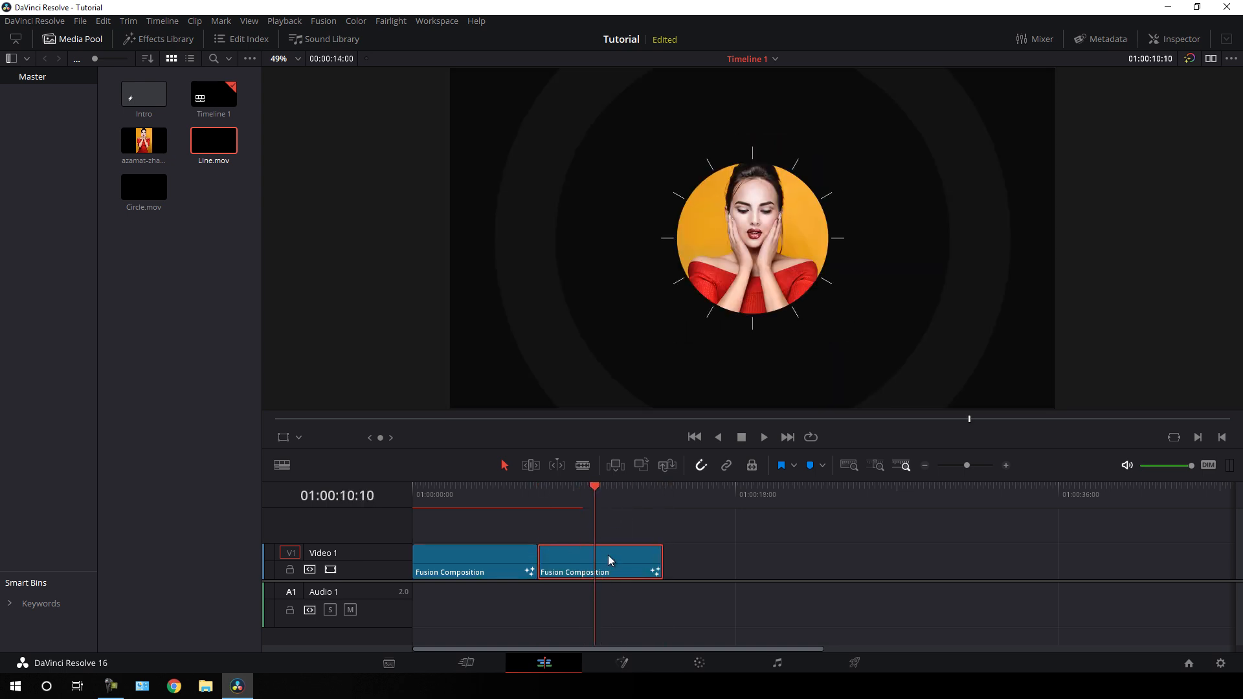
click(622, 665)
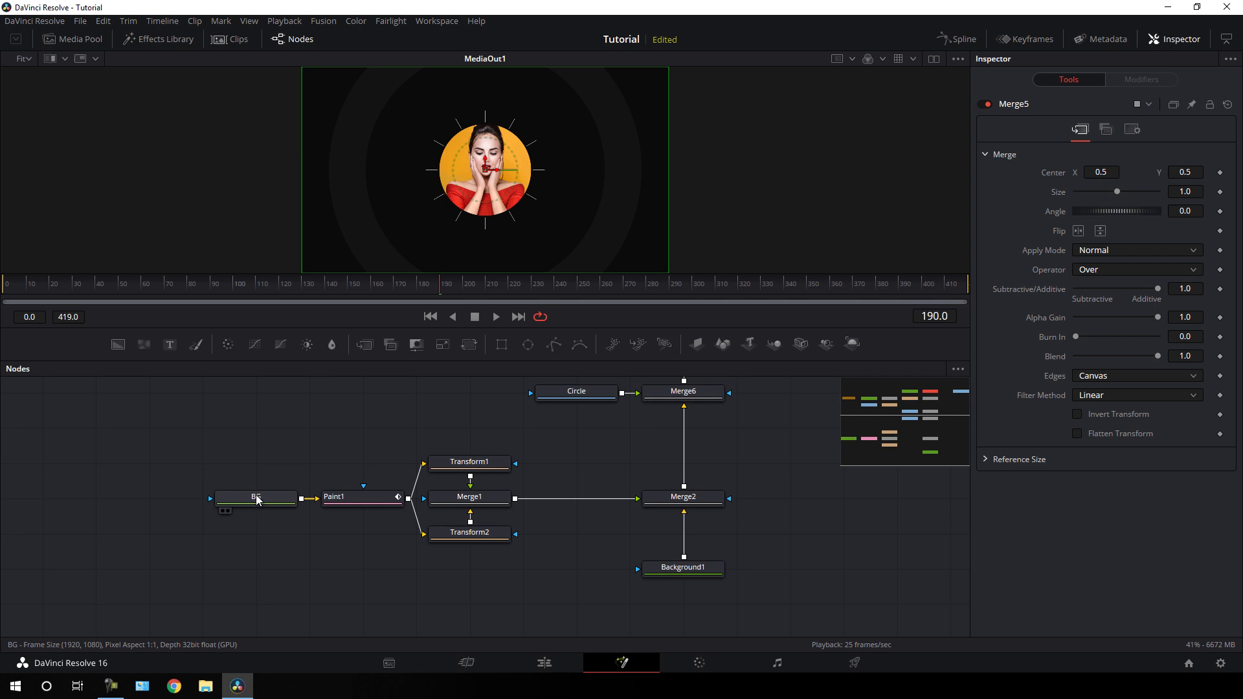
click(256, 500)
scroll(332, 450, down, 3)
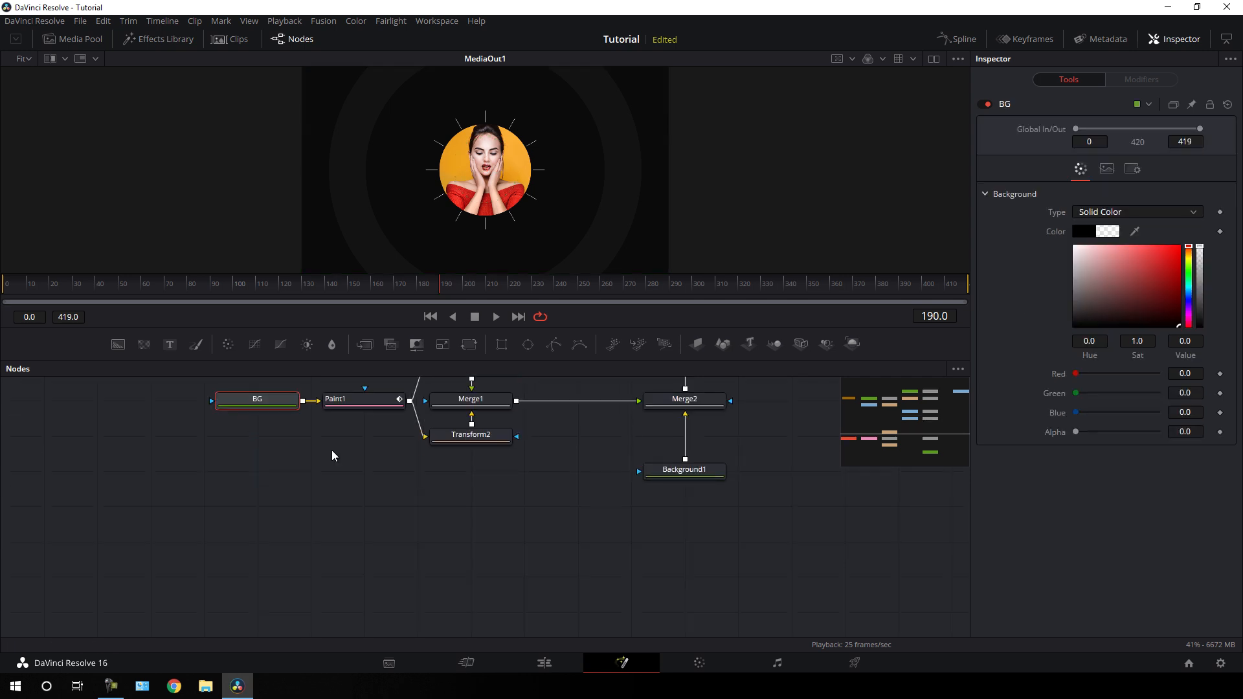
click(698, 473)
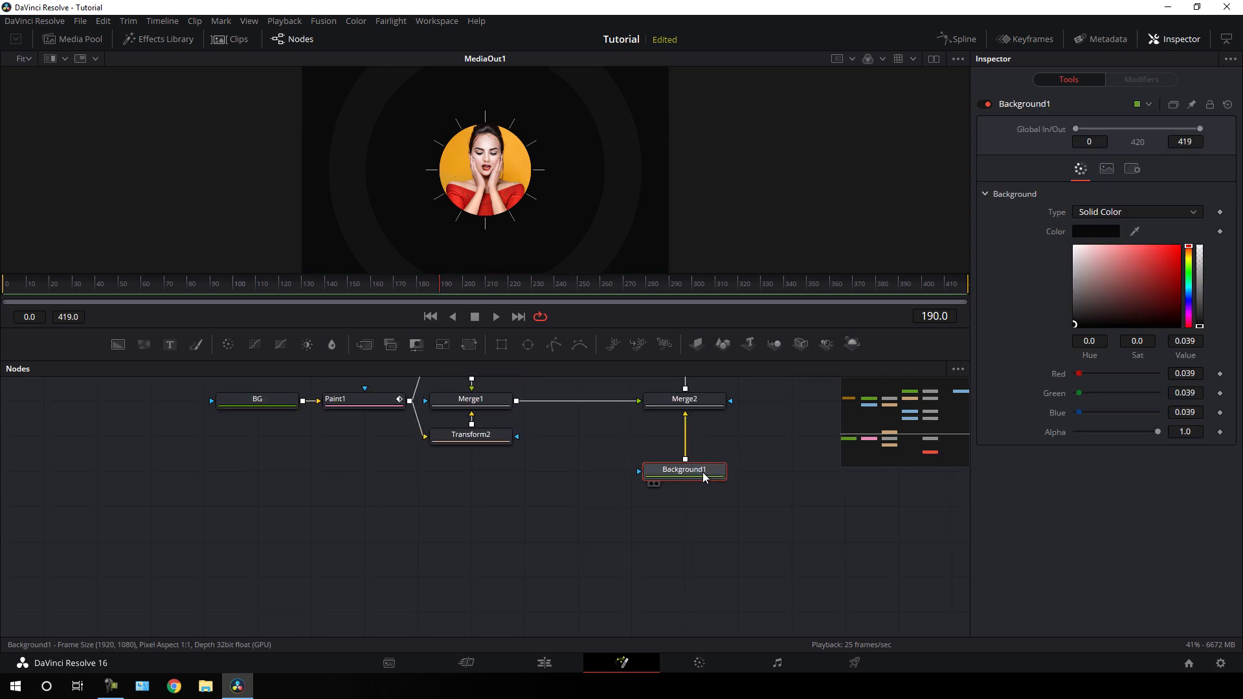
click(1074, 247)
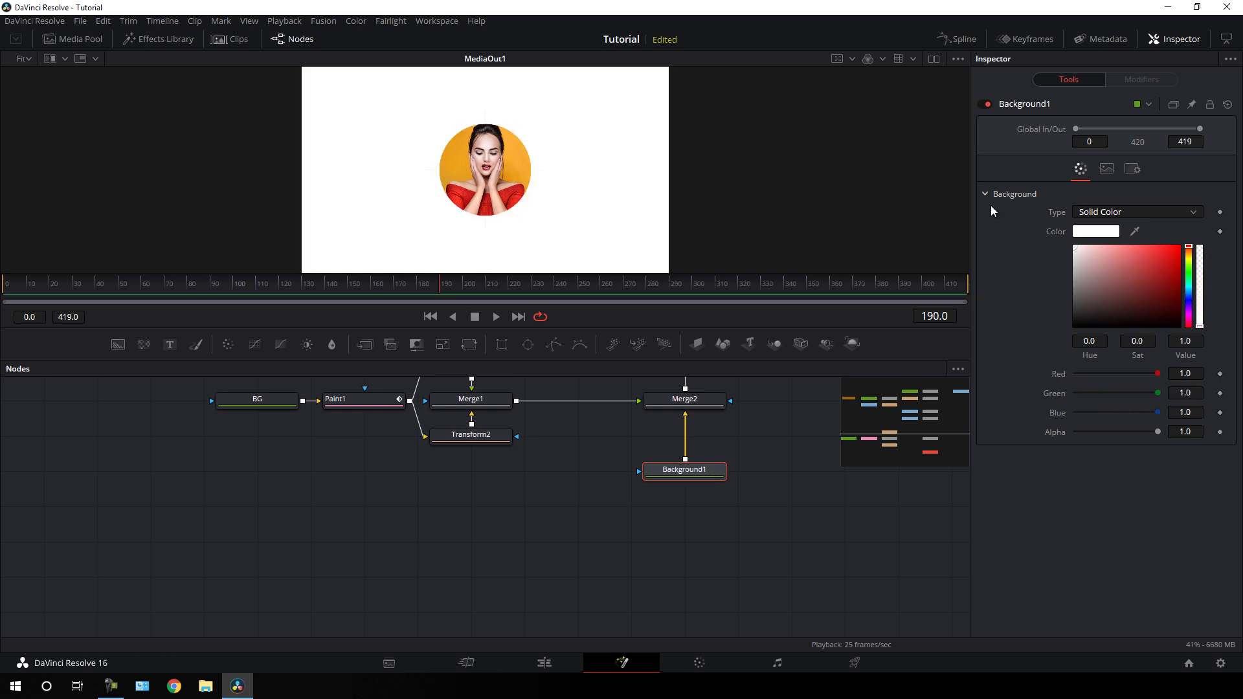
Set the color of Paint1's polyline stroke modifier to black for the mirrored ring.
scroll(578, 549, up, 3)
scroll(578, 550, up, 1)
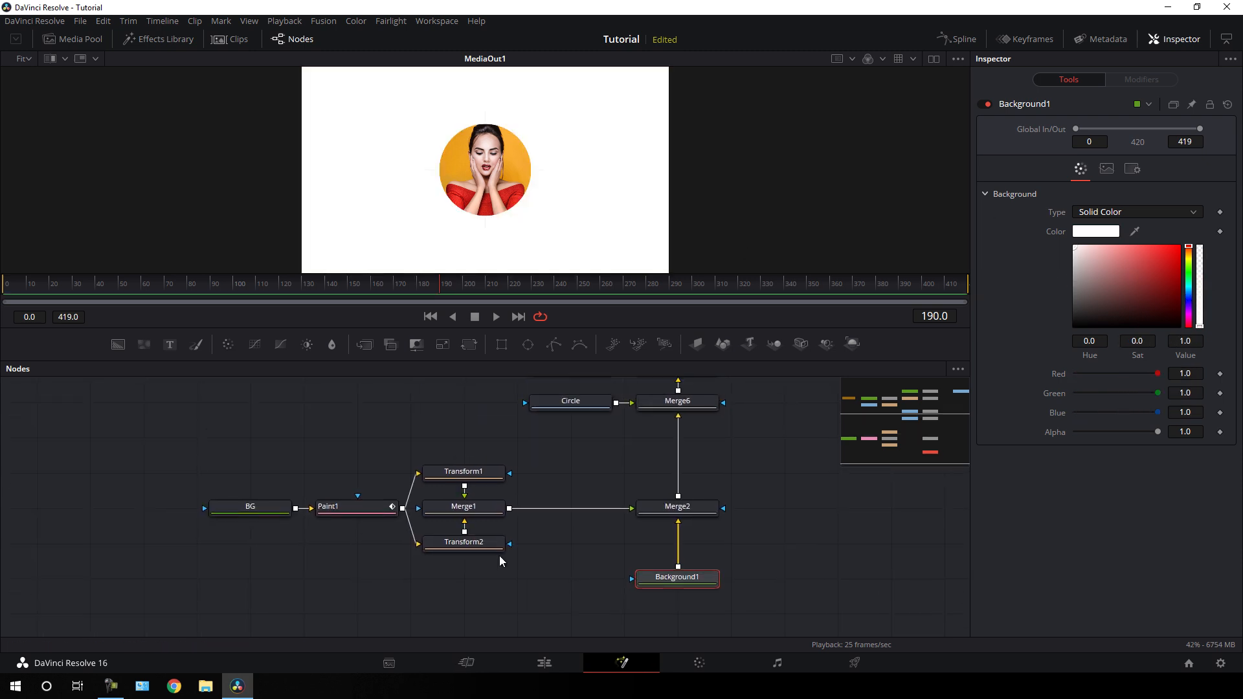
click(359, 507)
click(1134, 80)
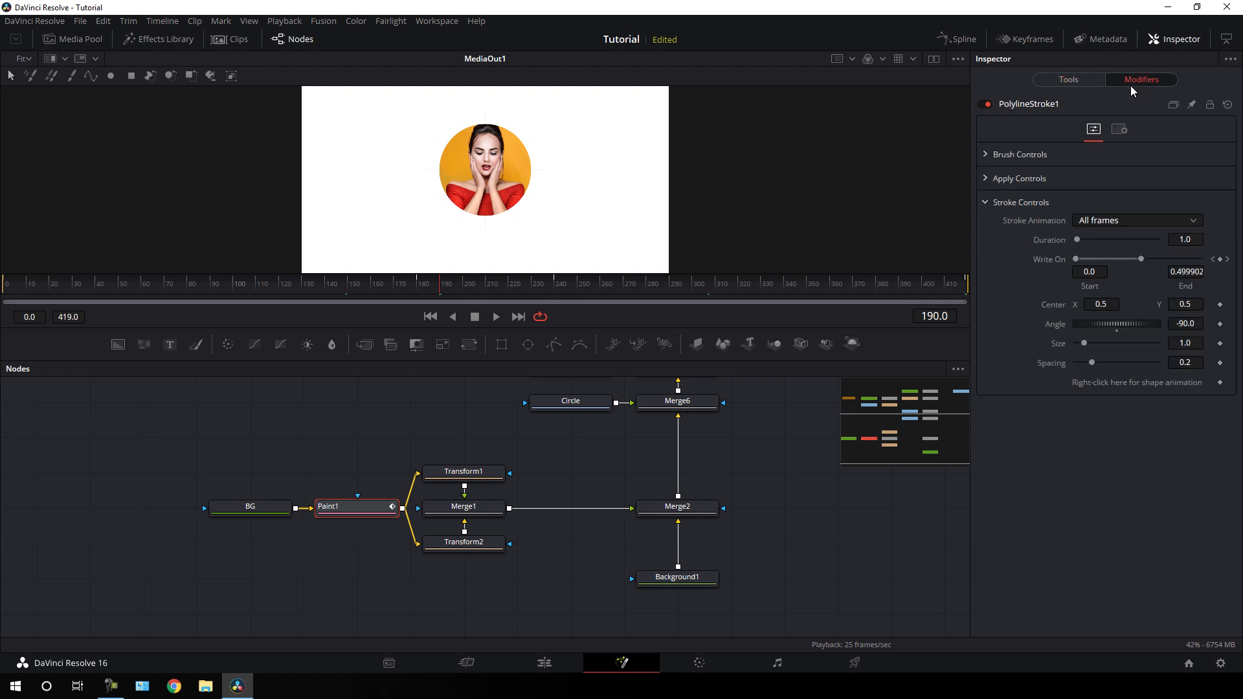
click(985, 180)
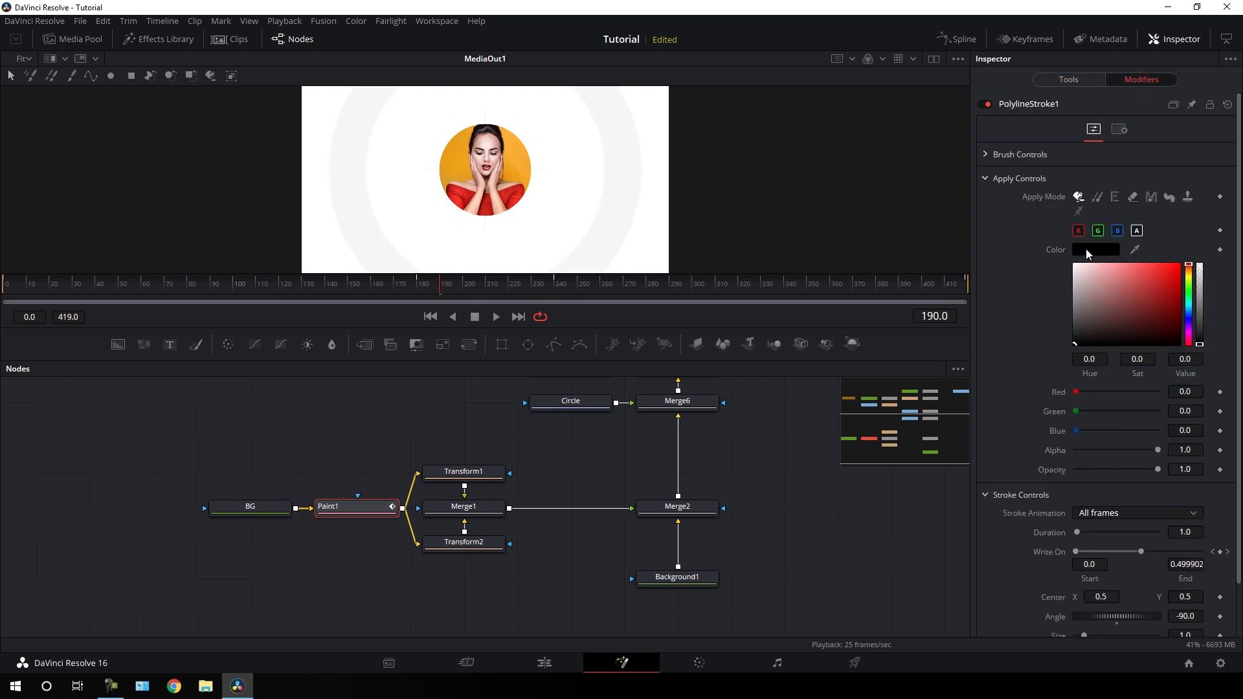
Change the Text1 color to black (#000000) and scrub to frame 252 to check the title.
scroll(663, 454, up, 7)
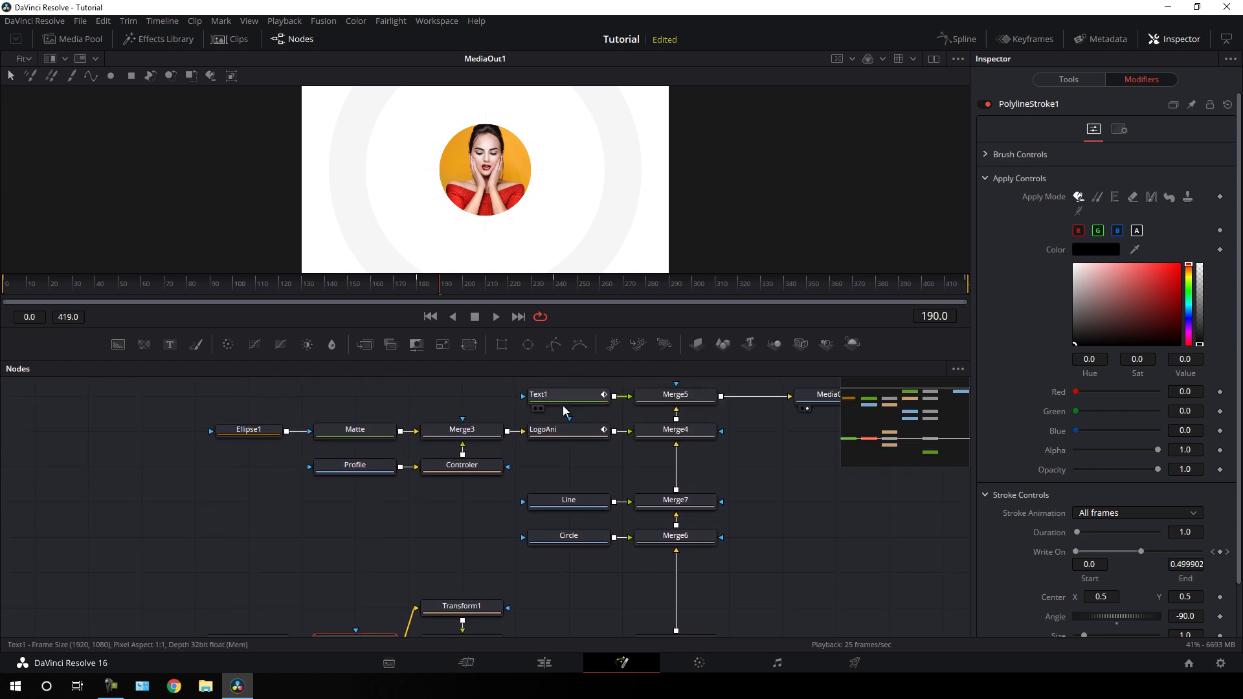
click(565, 404)
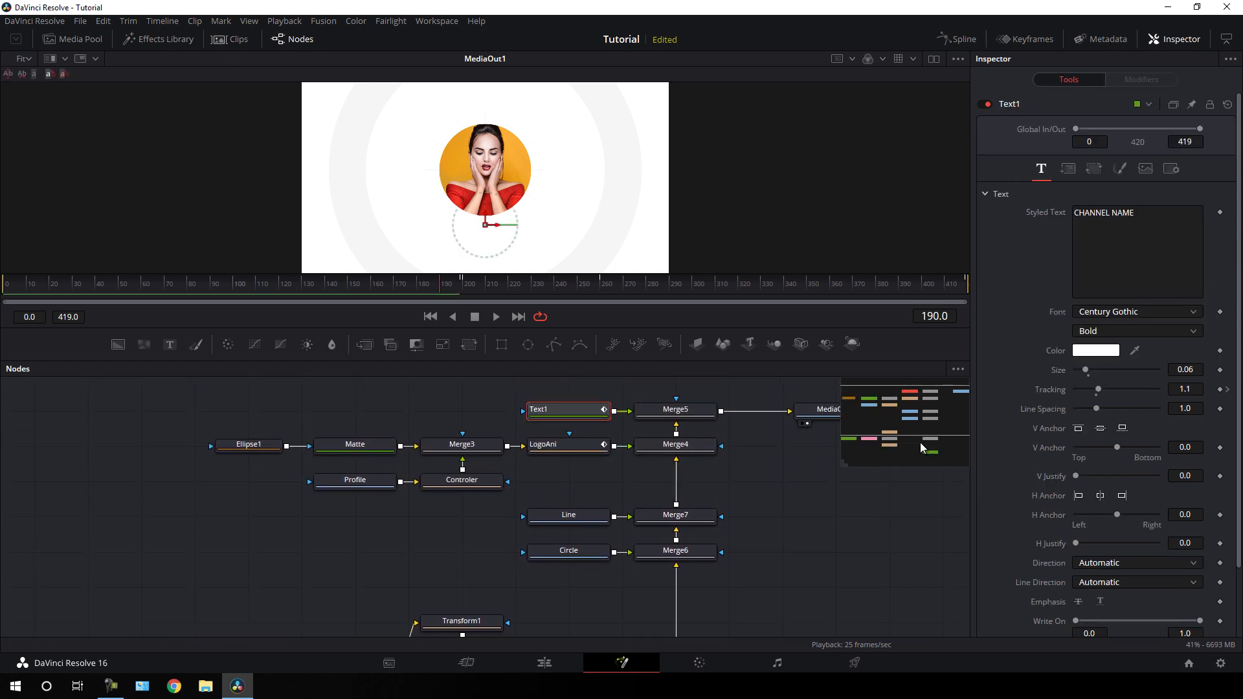
click(1101, 352)
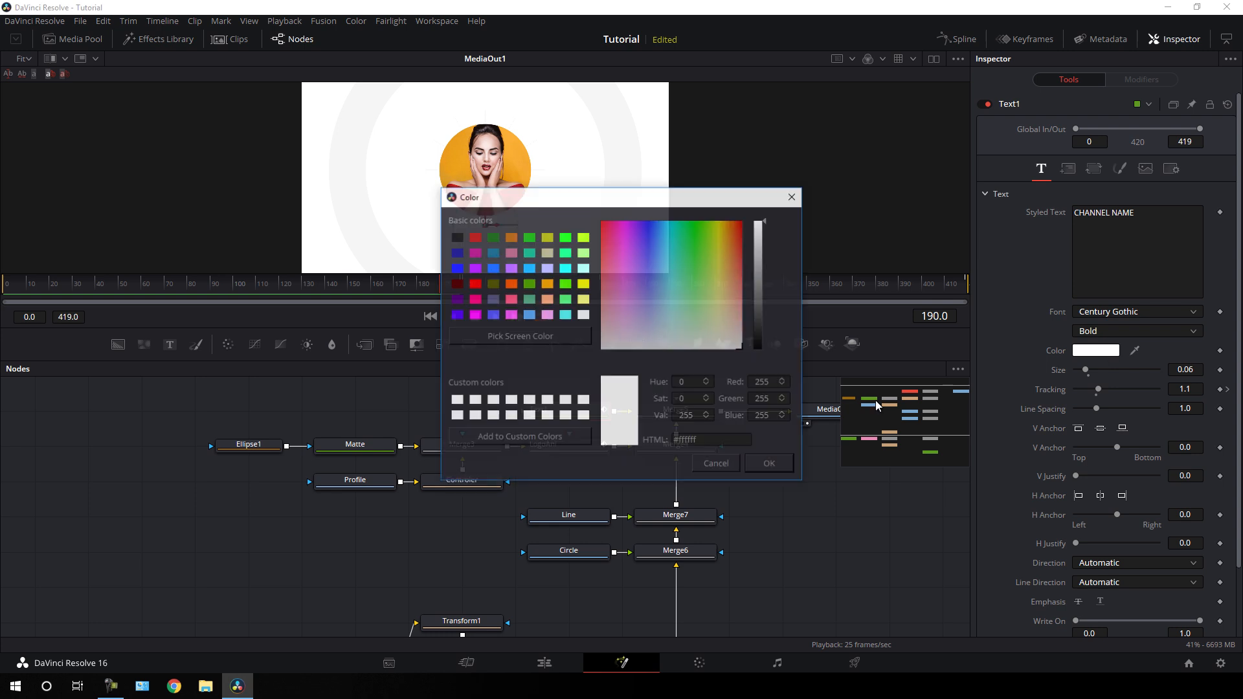
click(456, 238)
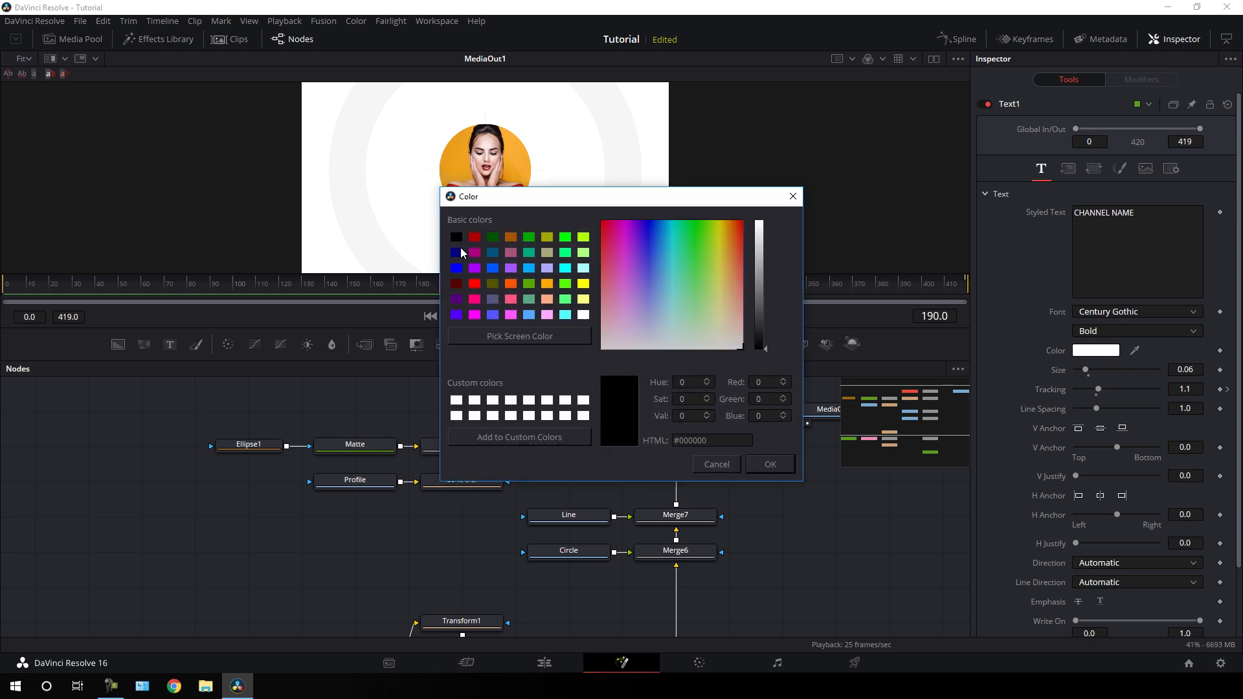
click(768, 465)
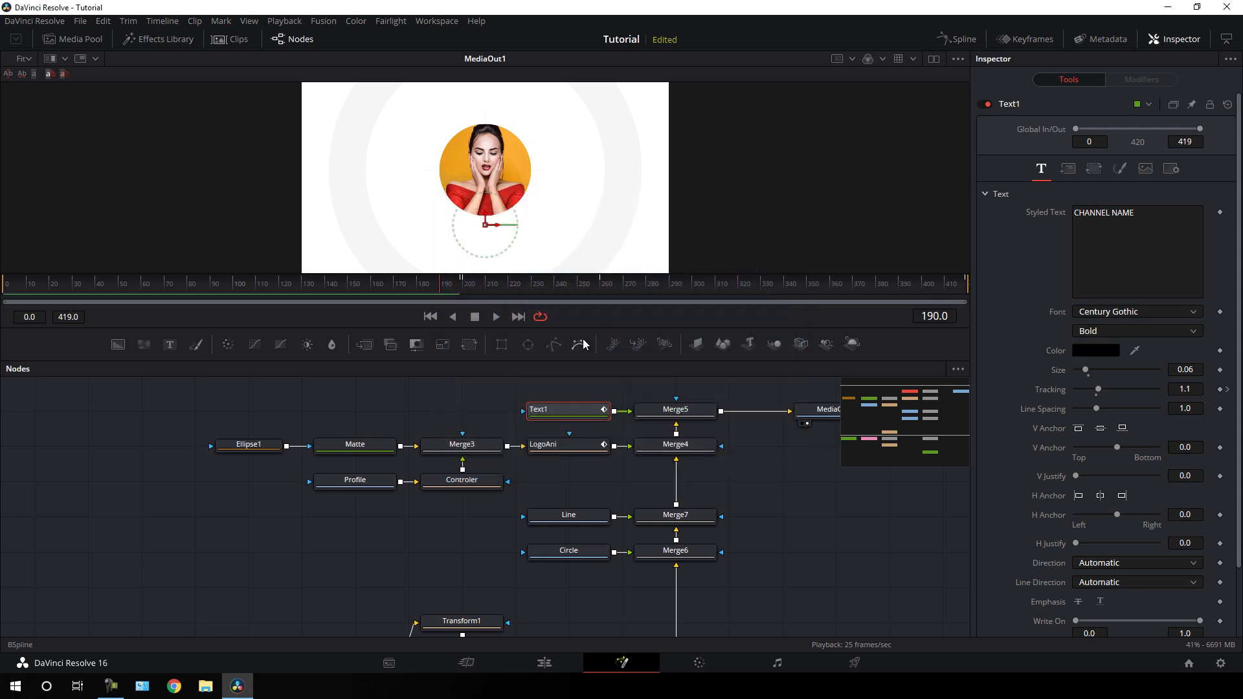
drag(504, 282, 583, 292)
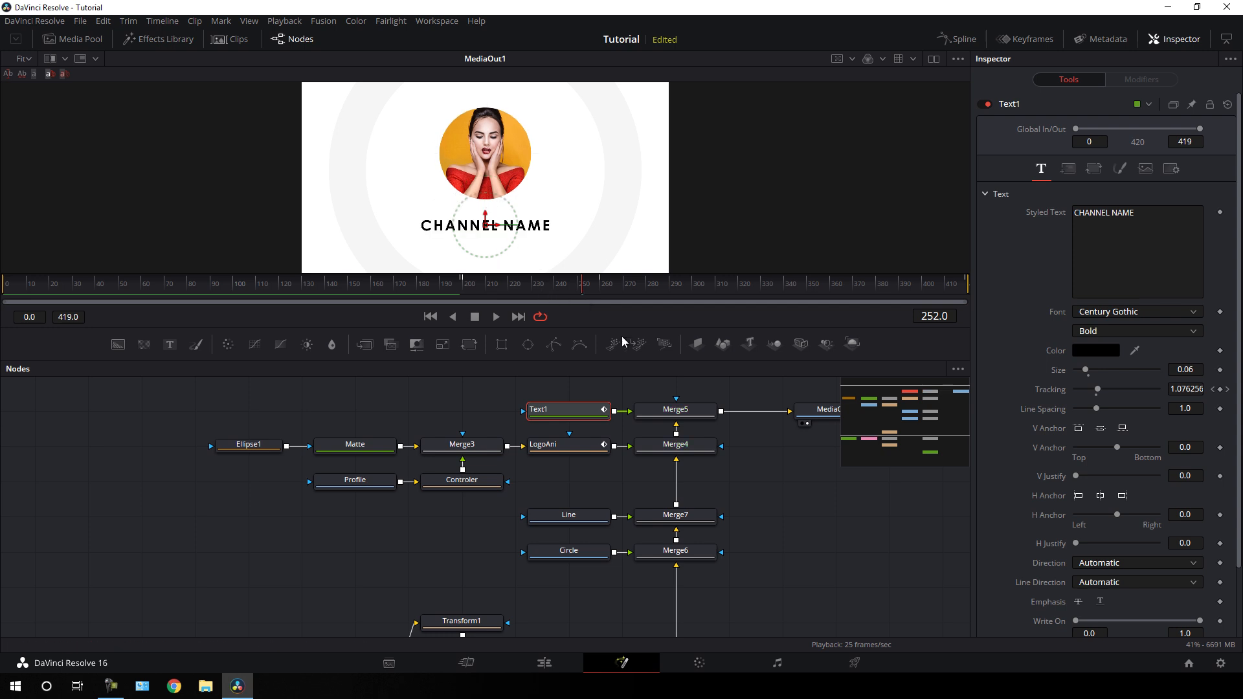
Move the Line and Circle nodes together farther from their Merge nodes to leave room for another node.
scroll(621, 465, down, 1)
drag(554, 472, 593, 575)
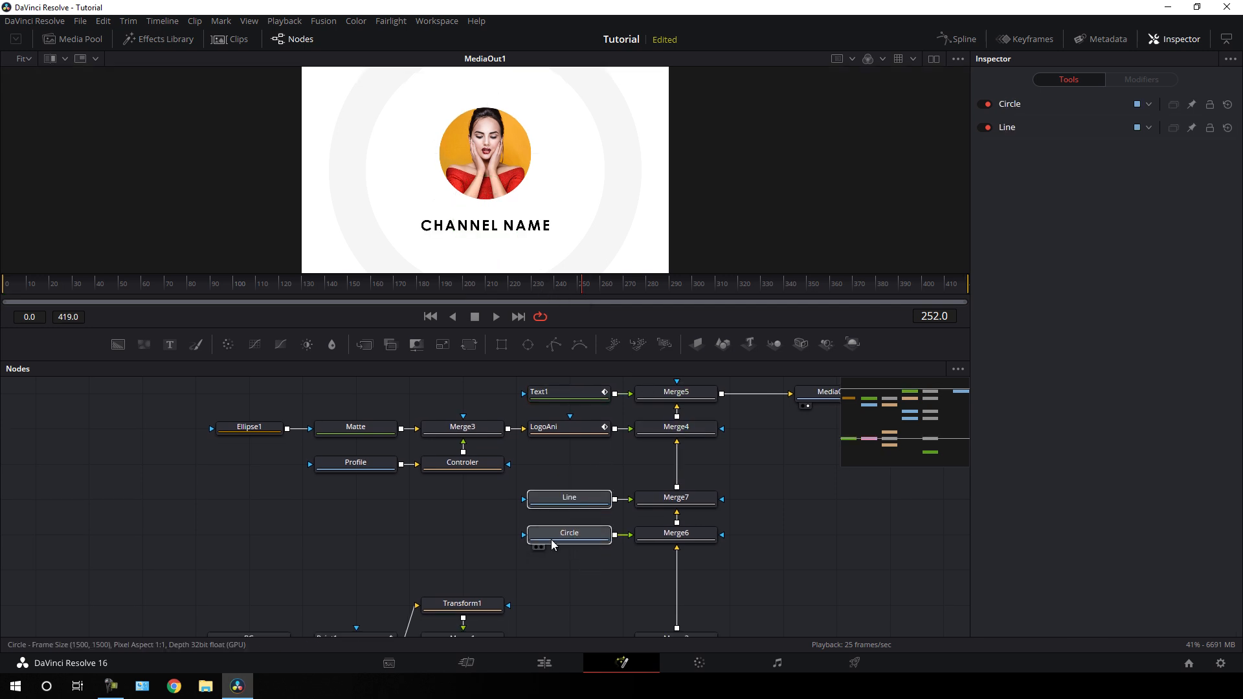
drag(583, 504, 503, 504)
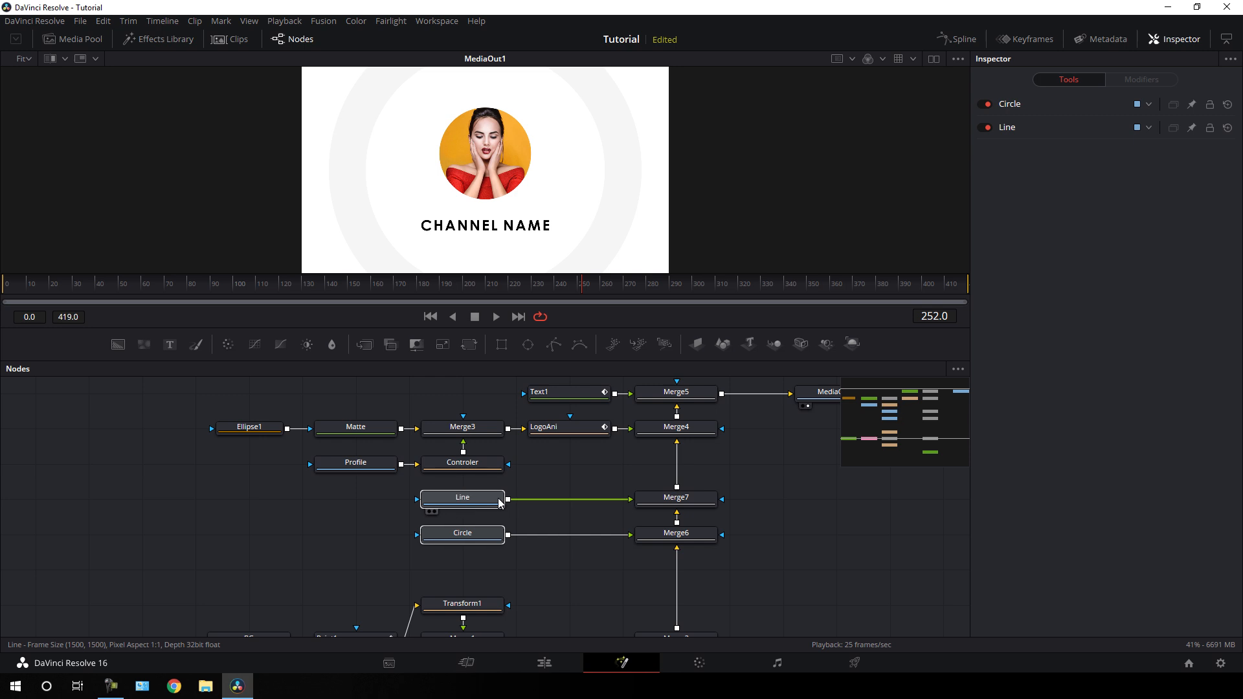
click(500, 565)
Insert an Invert Color node between Circle and Merge6.
click(482, 538)
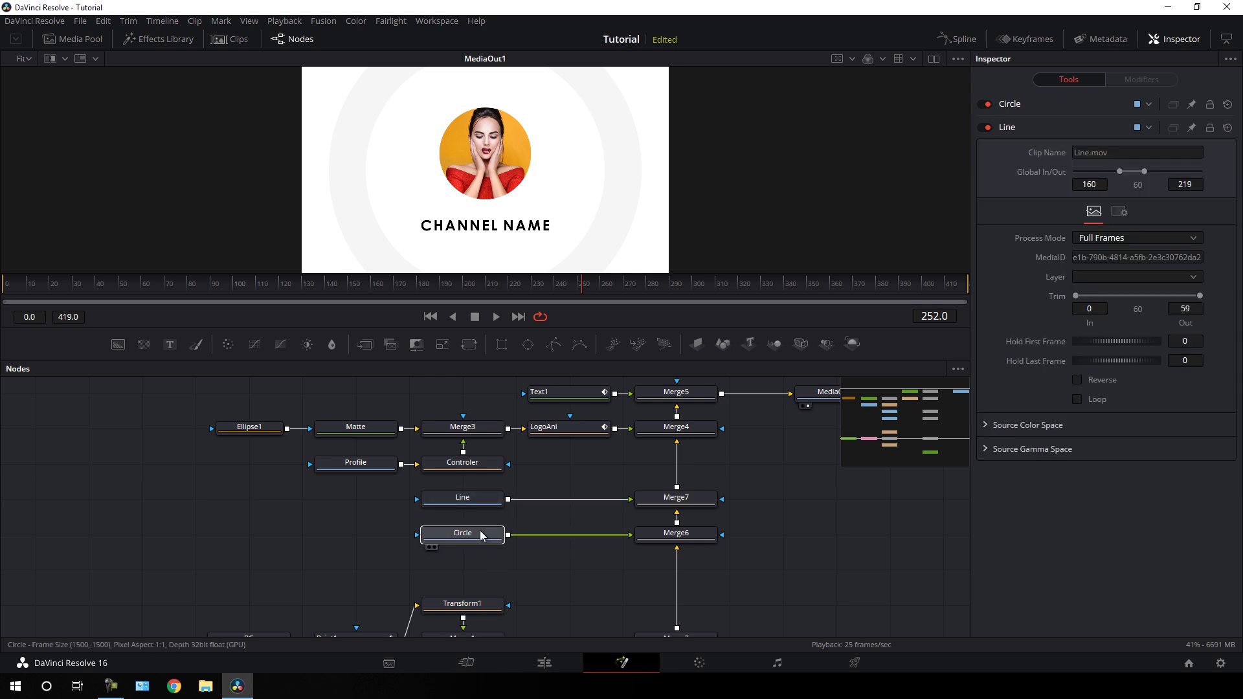
key(shift+space)
text(p)
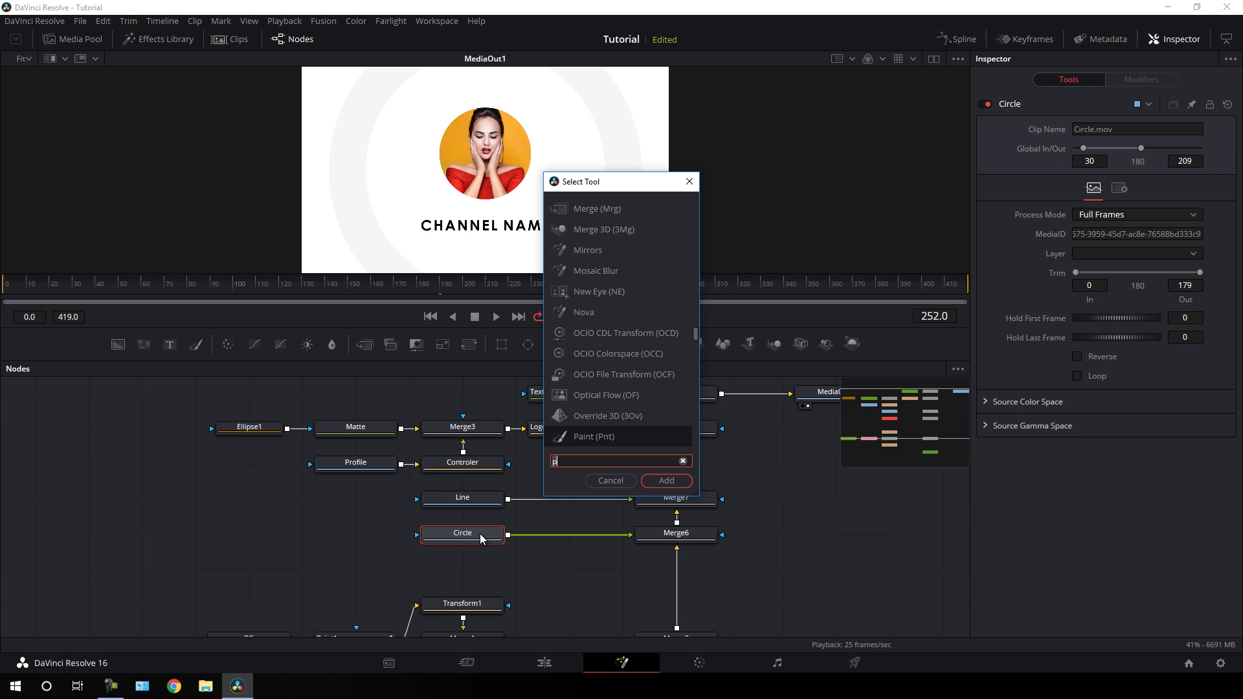
key(BackSpace)
text(in)
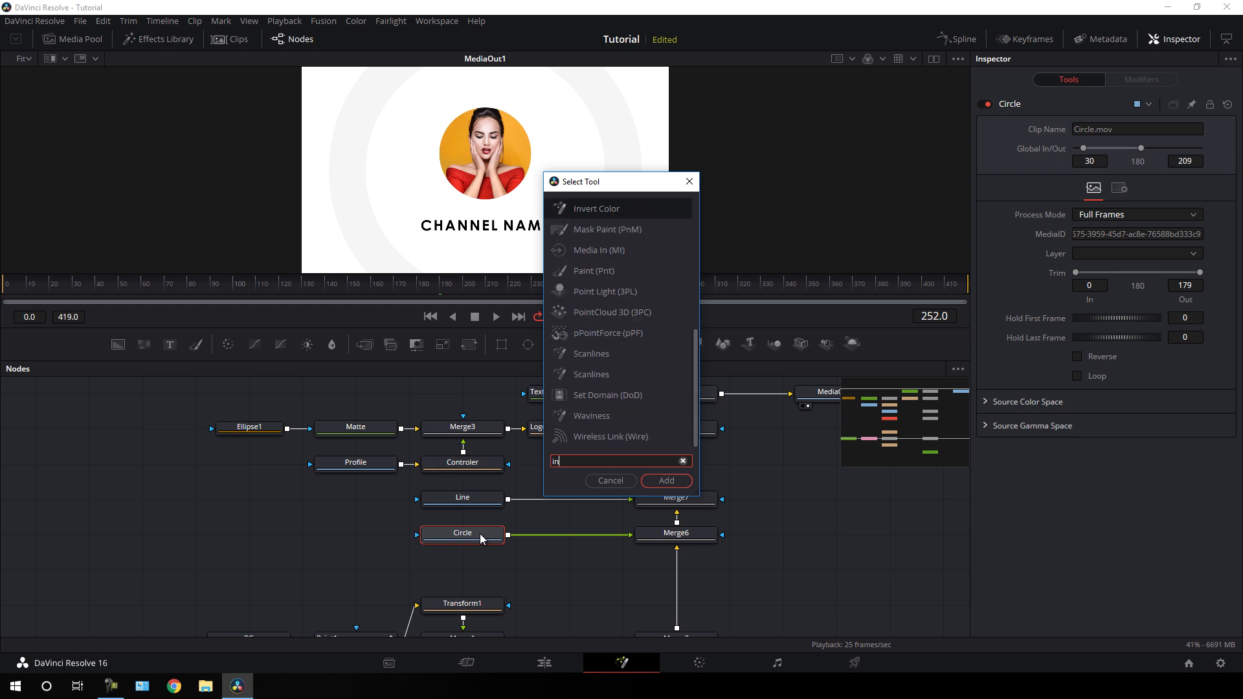
text(v)
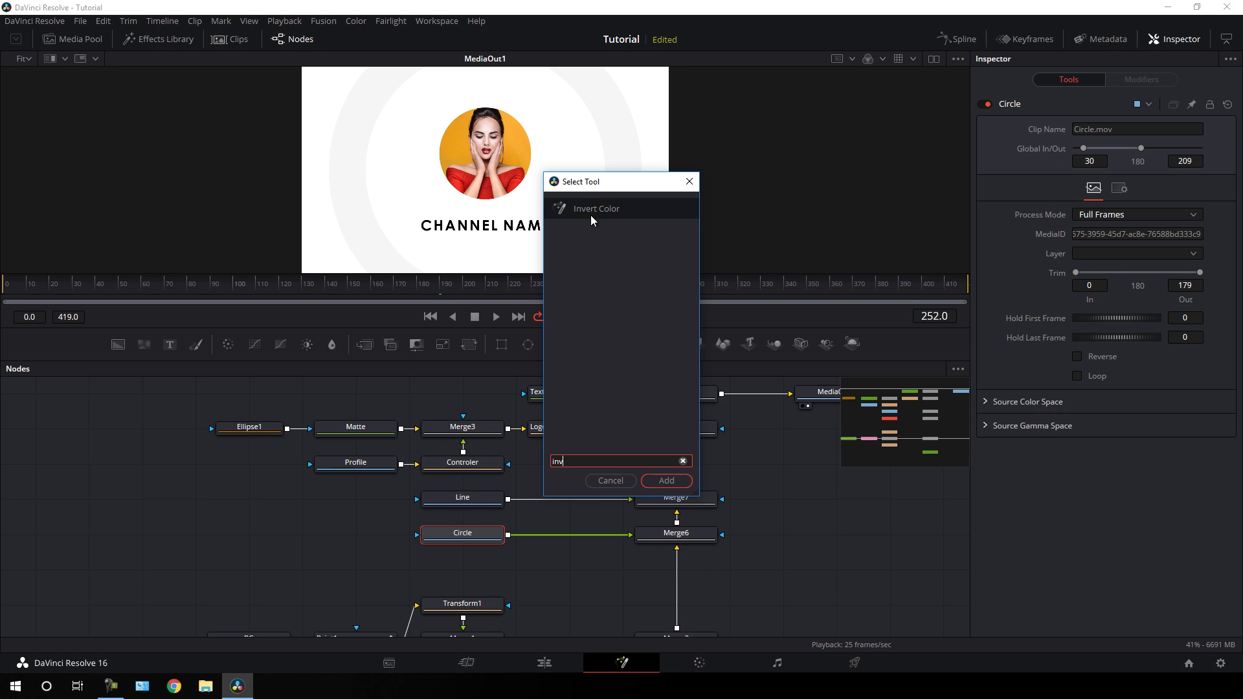
click(658, 479)
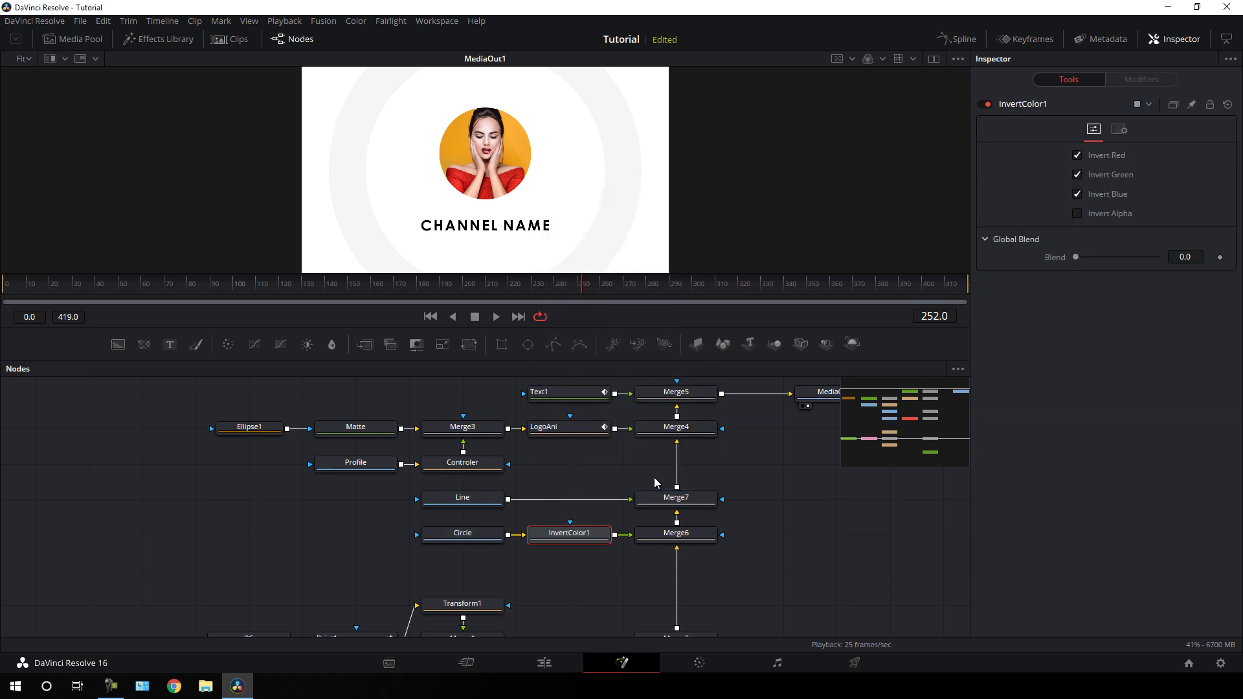
Insert an Invert Color node between Line and Merge7, then scrub to frame 184.
click(470, 508)
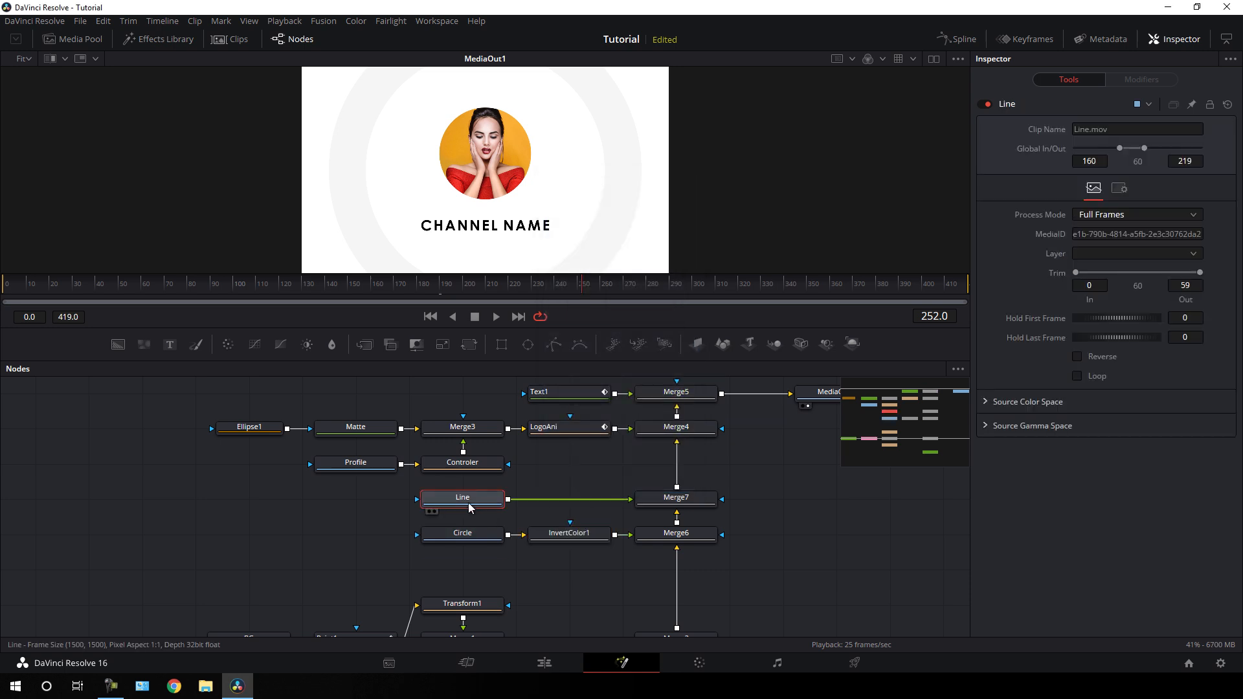
key(shift+space)
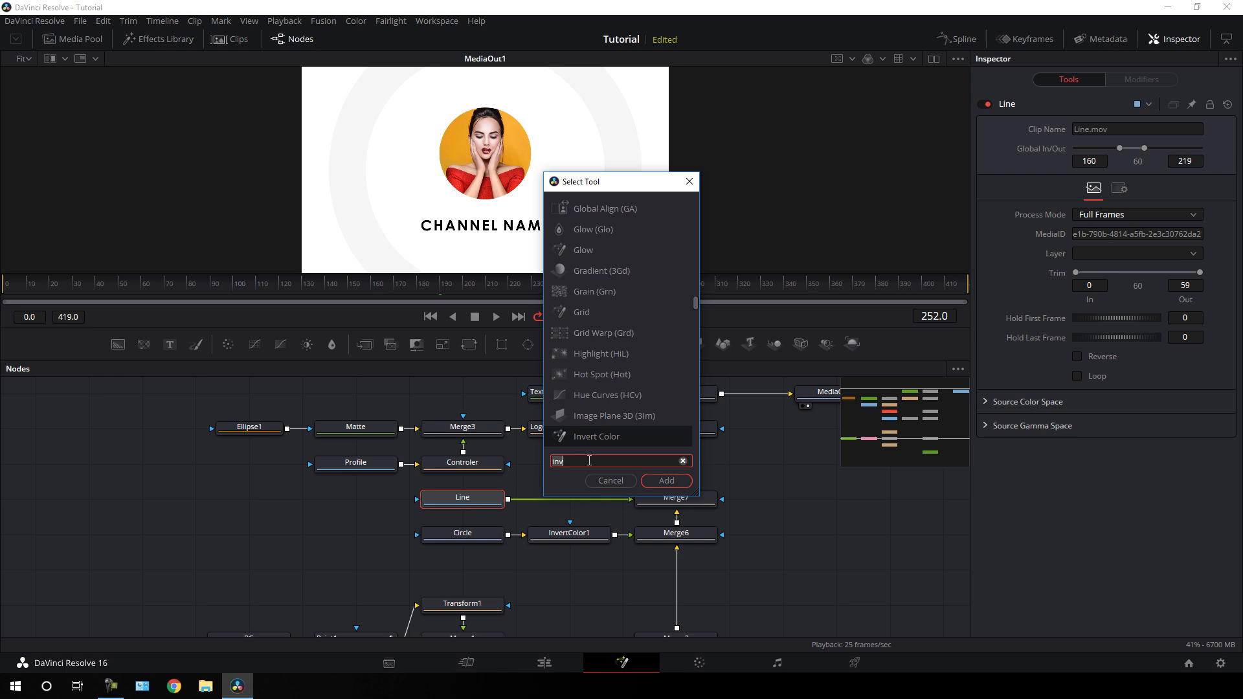
click(667, 481)
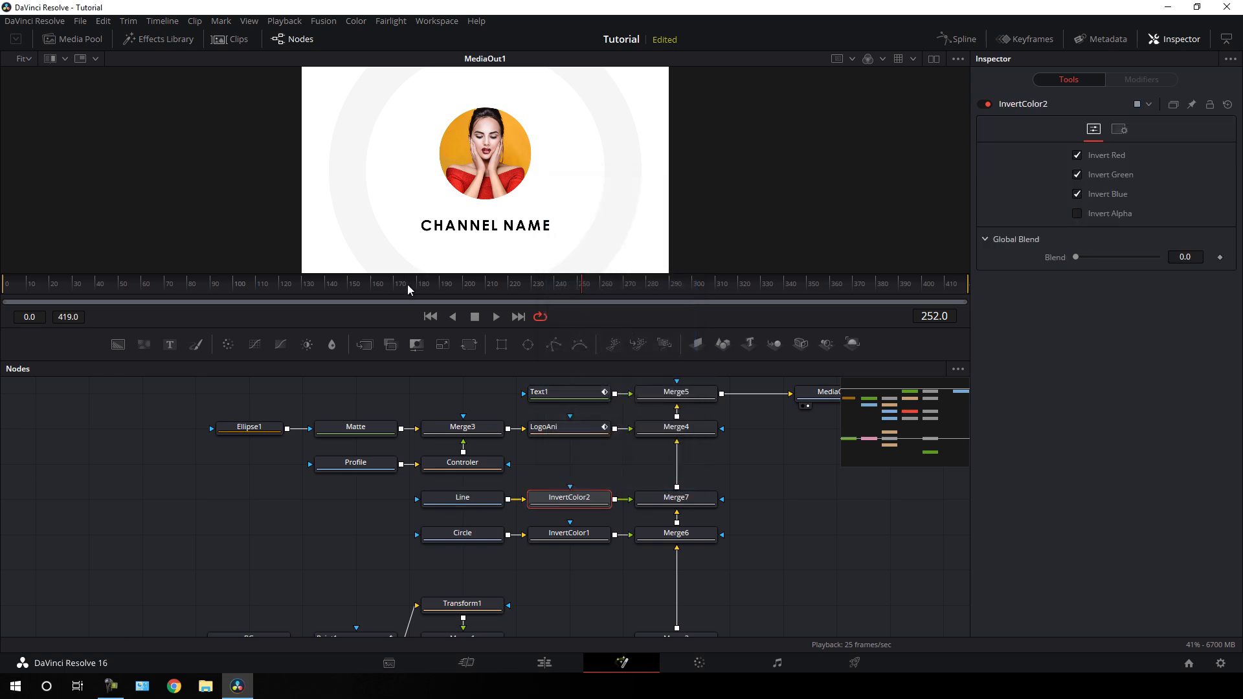
click(429, 286)
Delete the Profile node and import Profile.jpg from the Simple Intro folder into the media pool.
click(366, 452)
key(Delete)
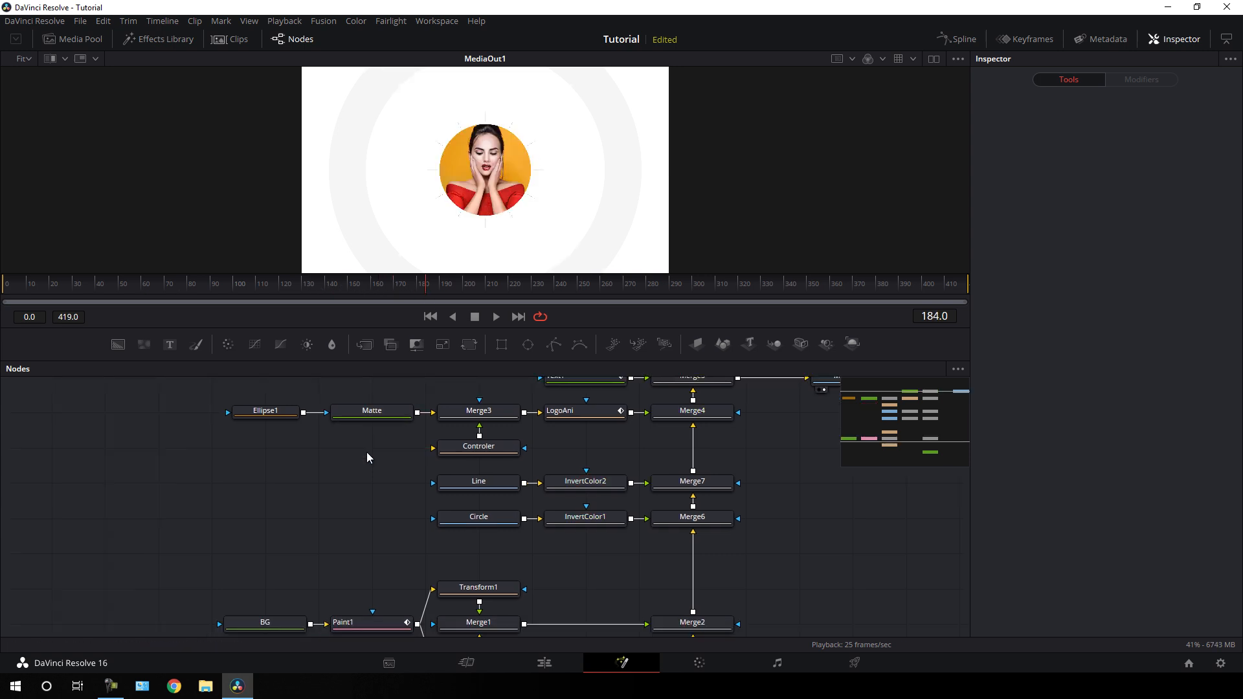
click(76, 38)
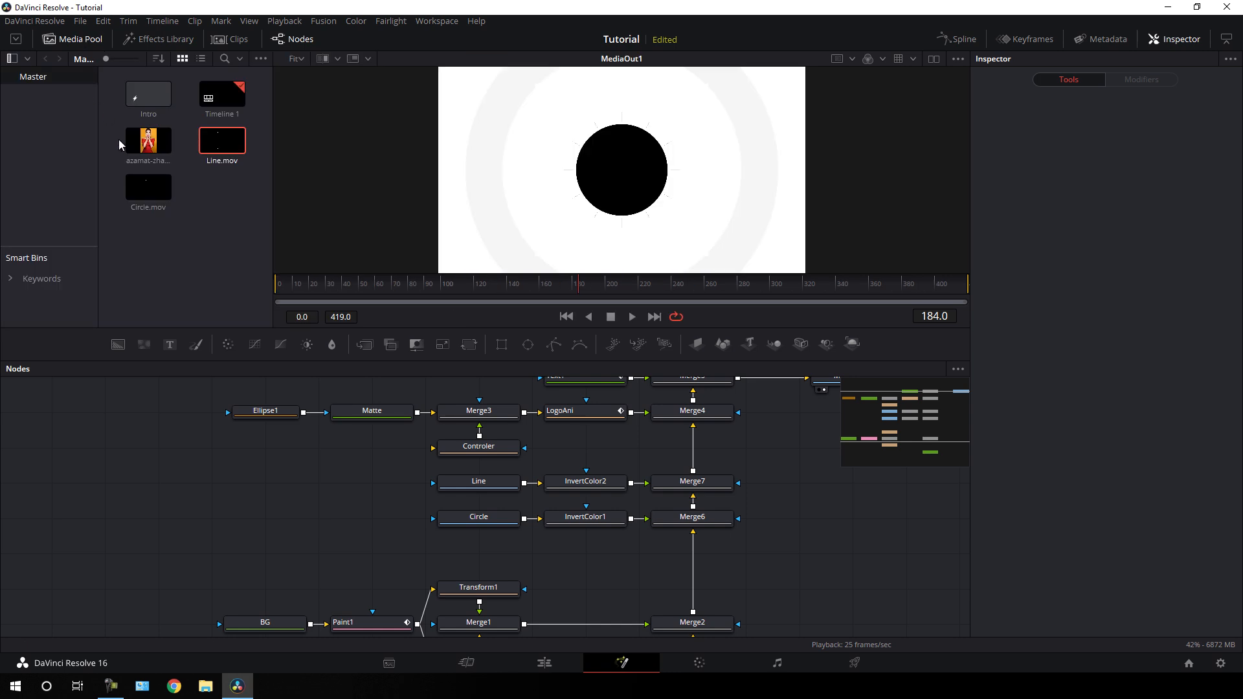
right_click(161, 251)
click(224, 342)
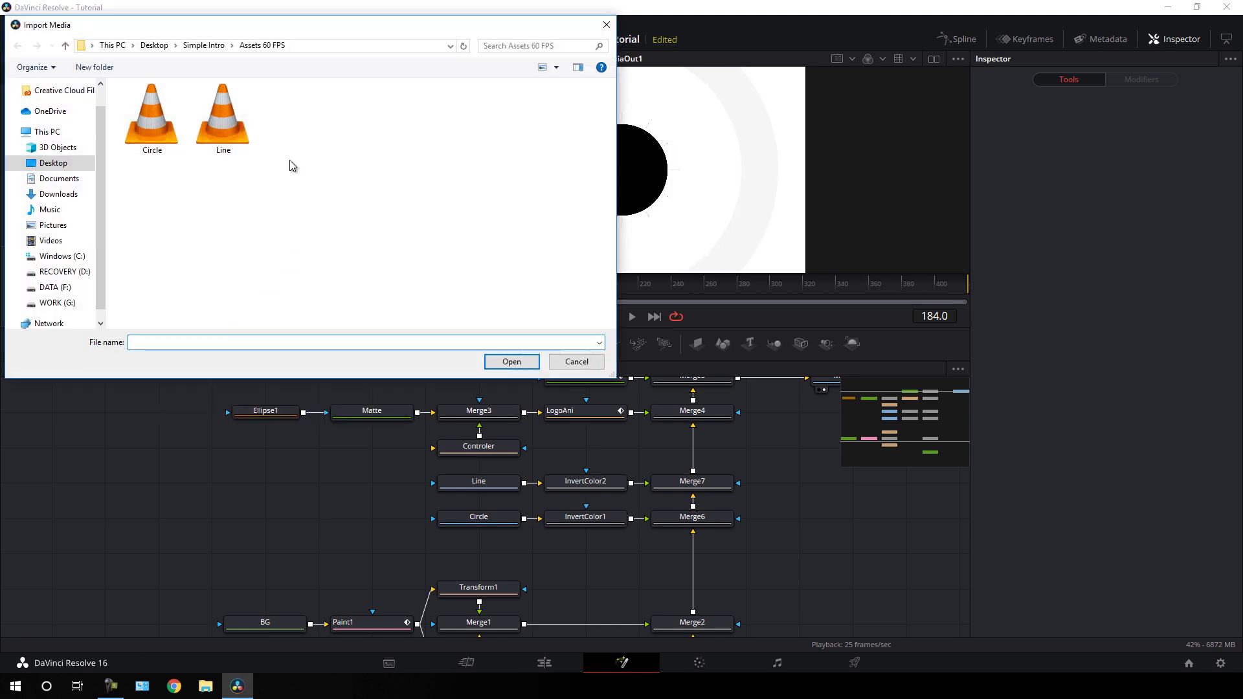
click(204, 46)
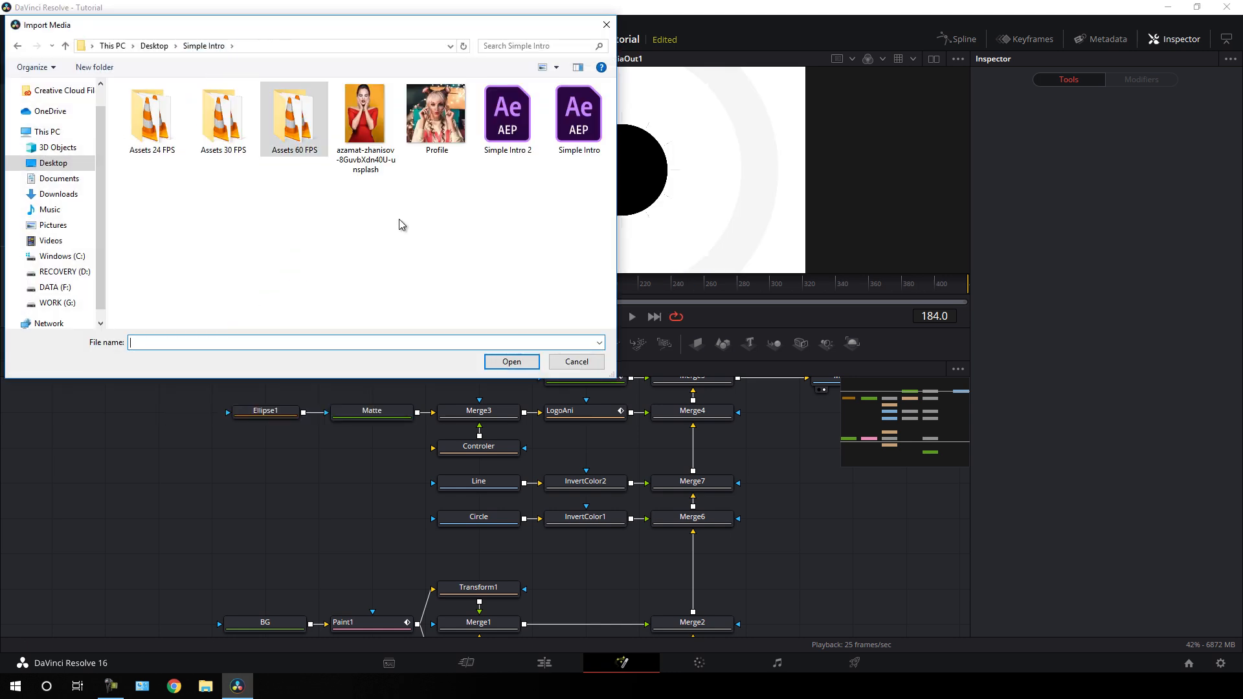
click(445, 126)
click(512, 361)
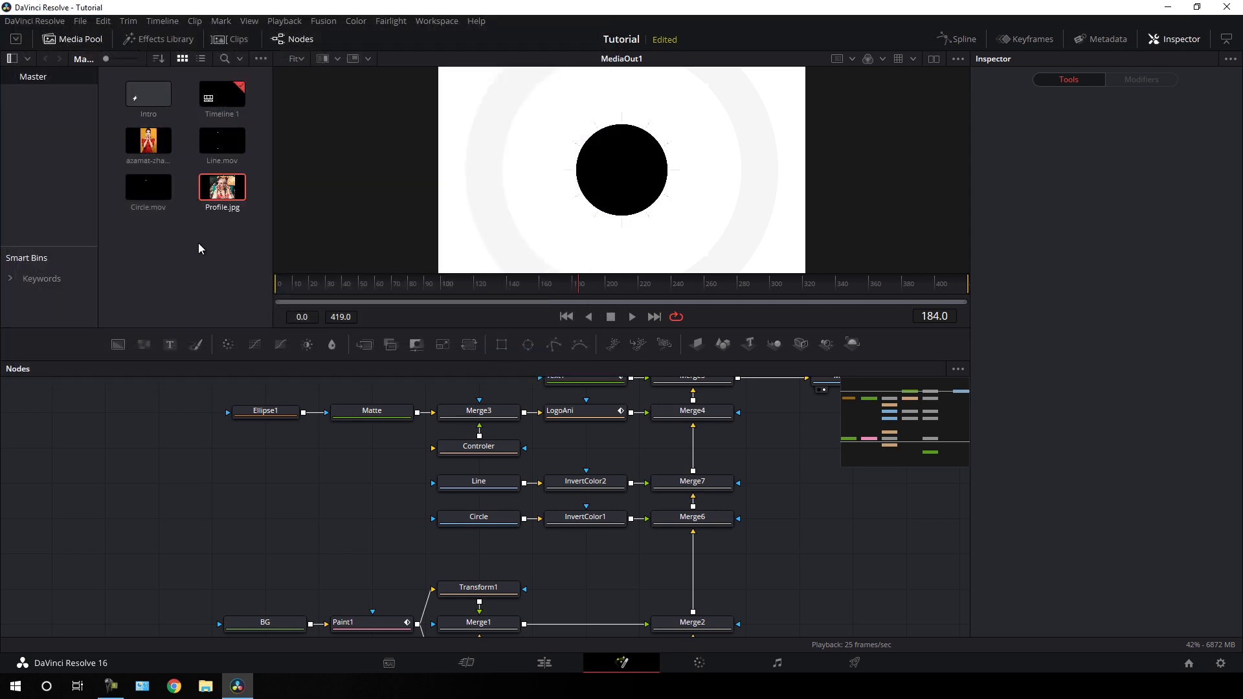
Feed Profile.jpg into the Controler node, then fit it to the circle at size about 2.39 and center about 0.471, 0.407.
drag(219, 192, 370, 455)
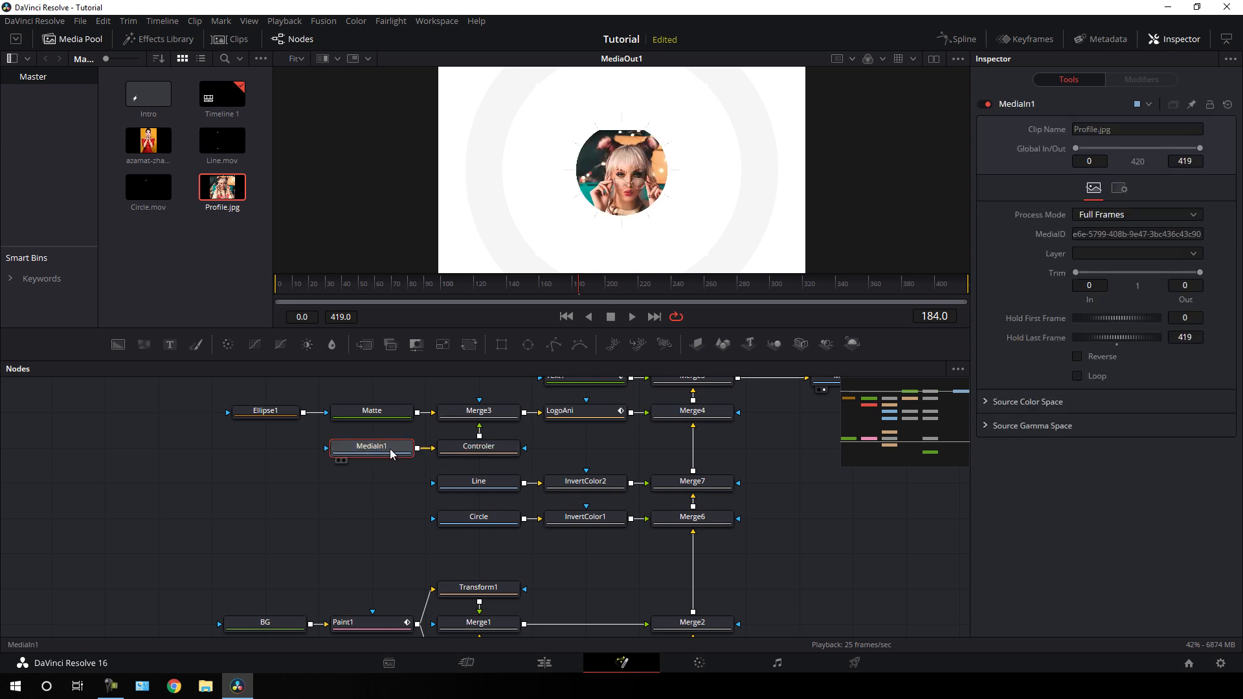
click(476, 448)
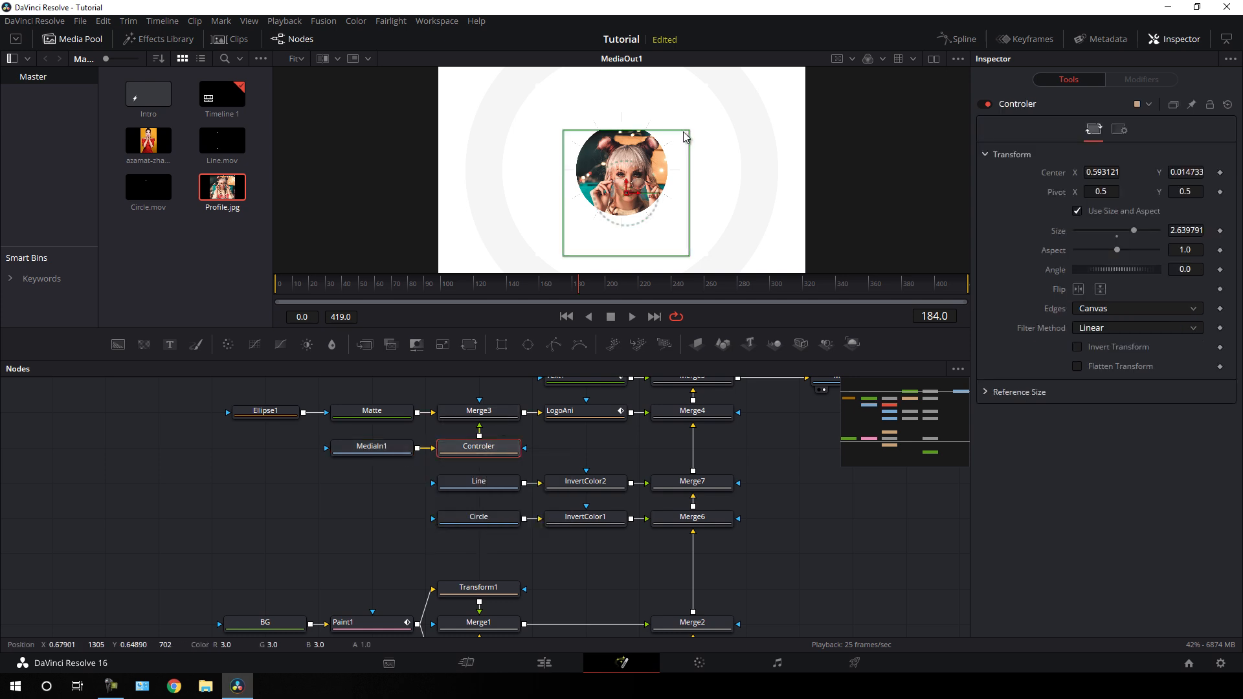
drag(627, 201, 604, 173)
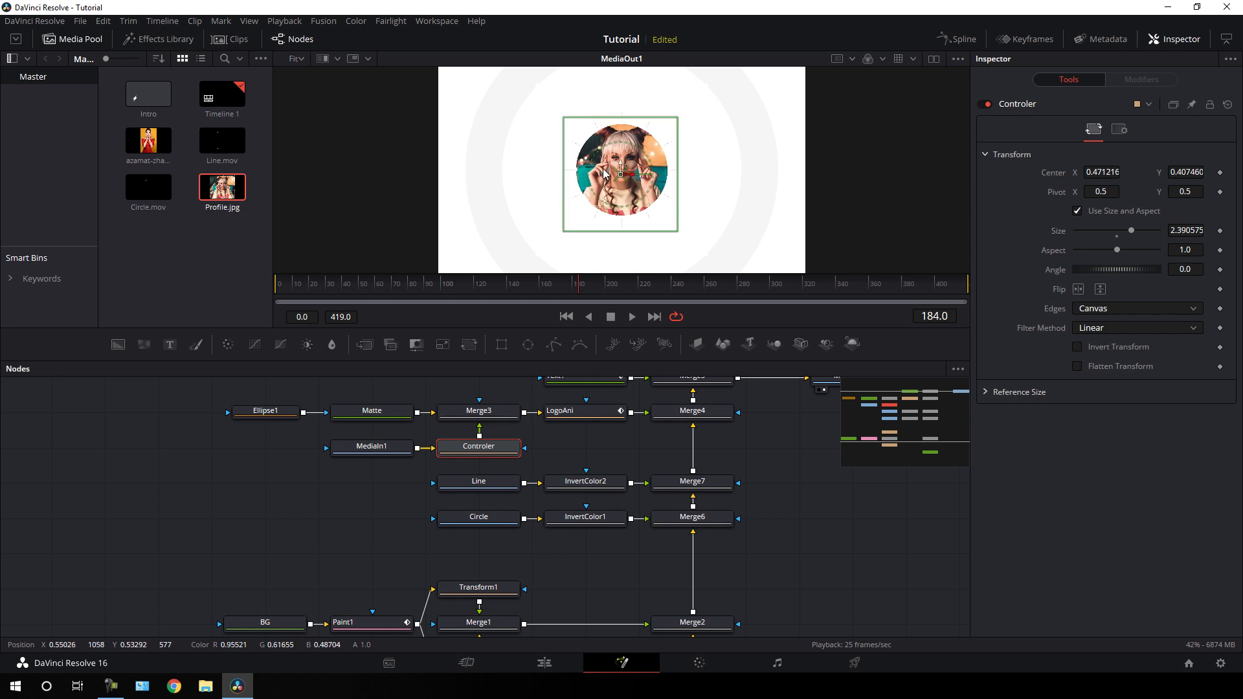
click(759, 437)
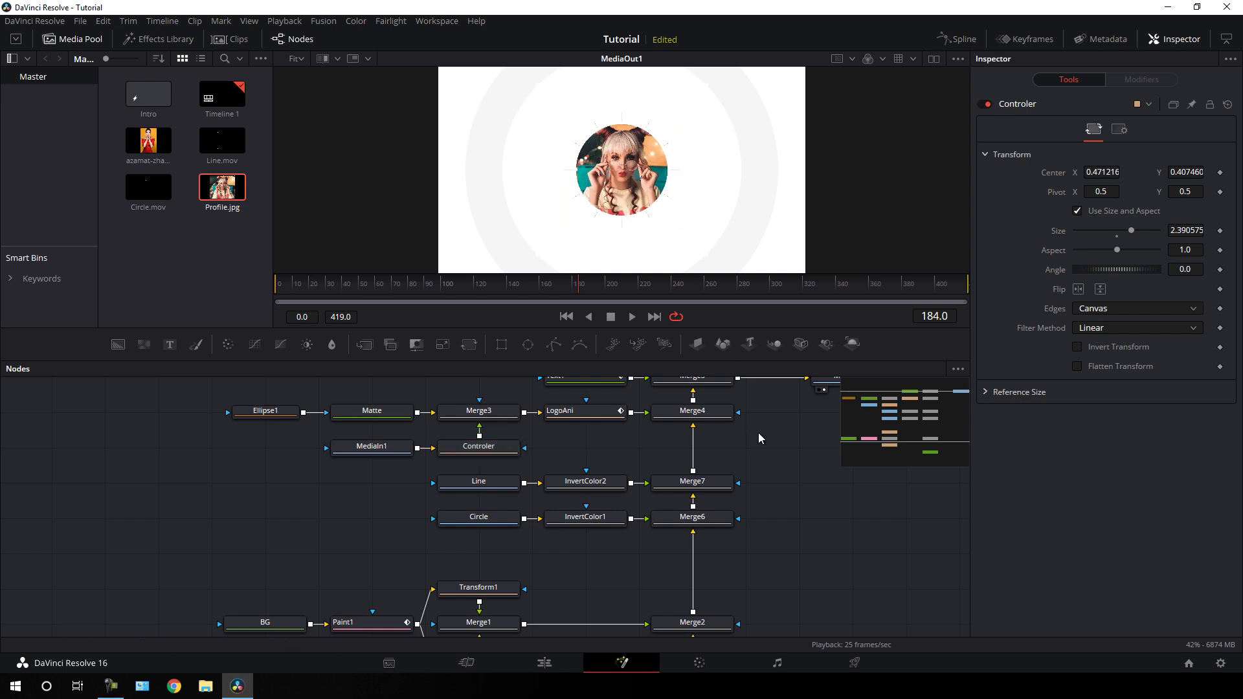
Return to the Edit page, scrub across both Fusion compositions, and play the timeline from the start with looping on.
click(544, 663)
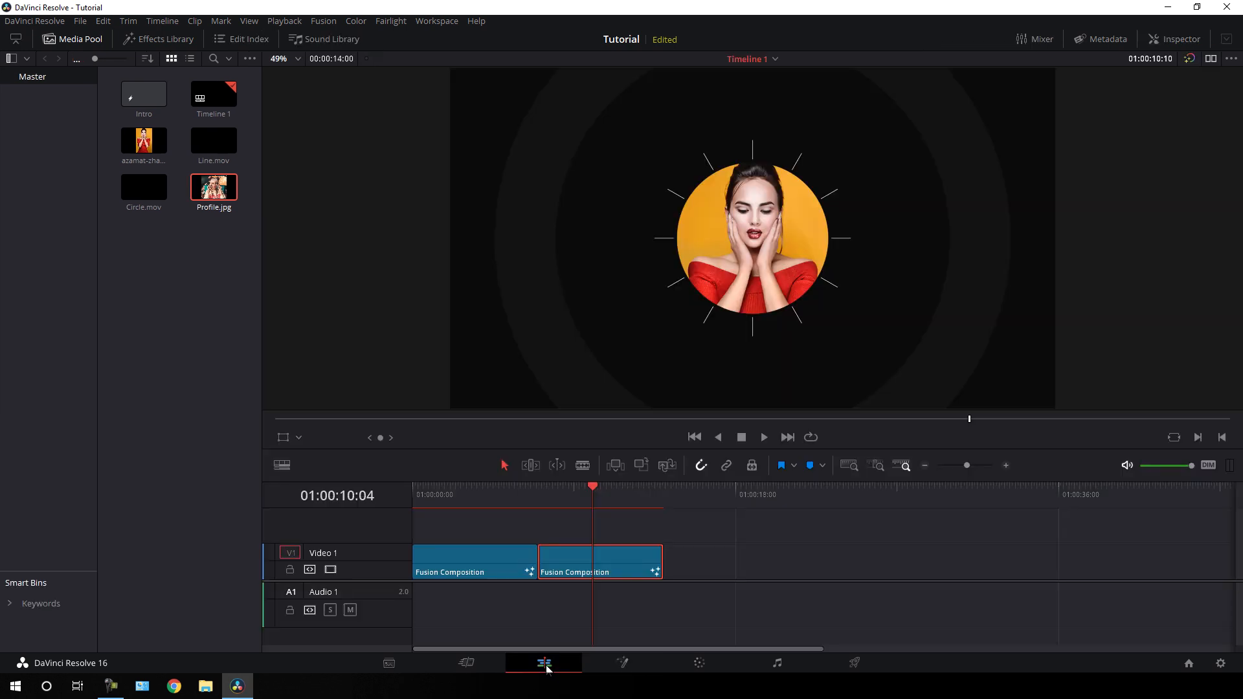
drag(493, 508, 612, 508)
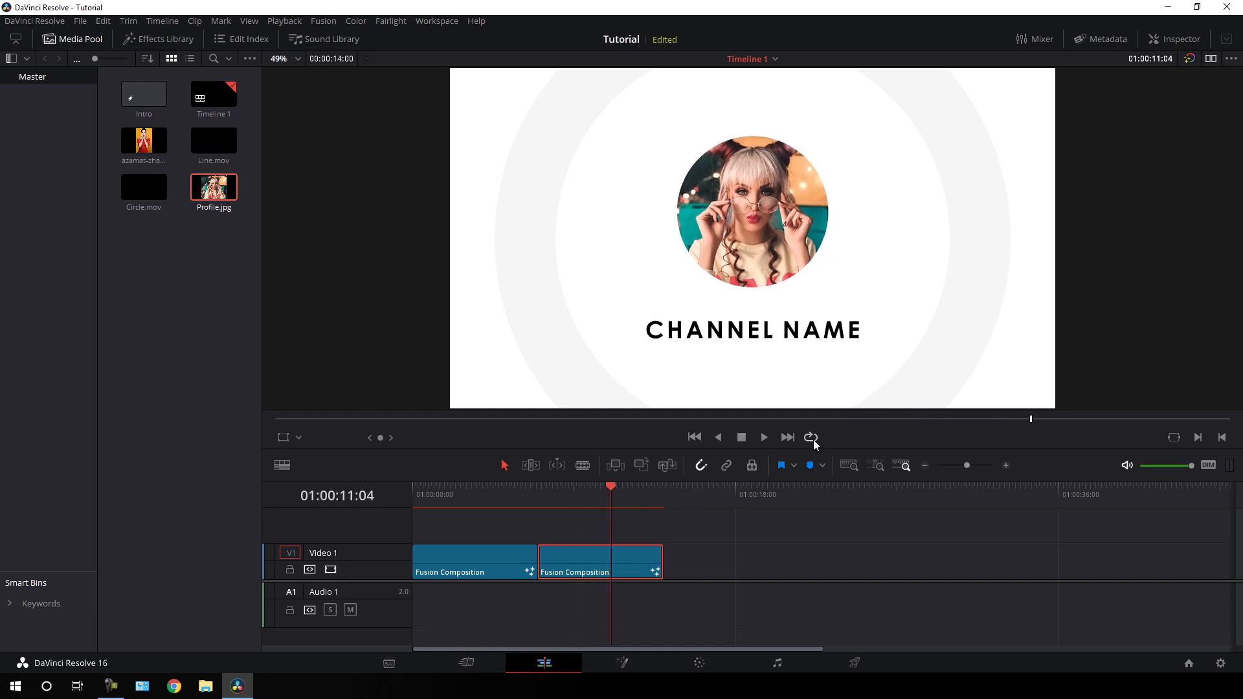
drag(573, 493, 408, 491)
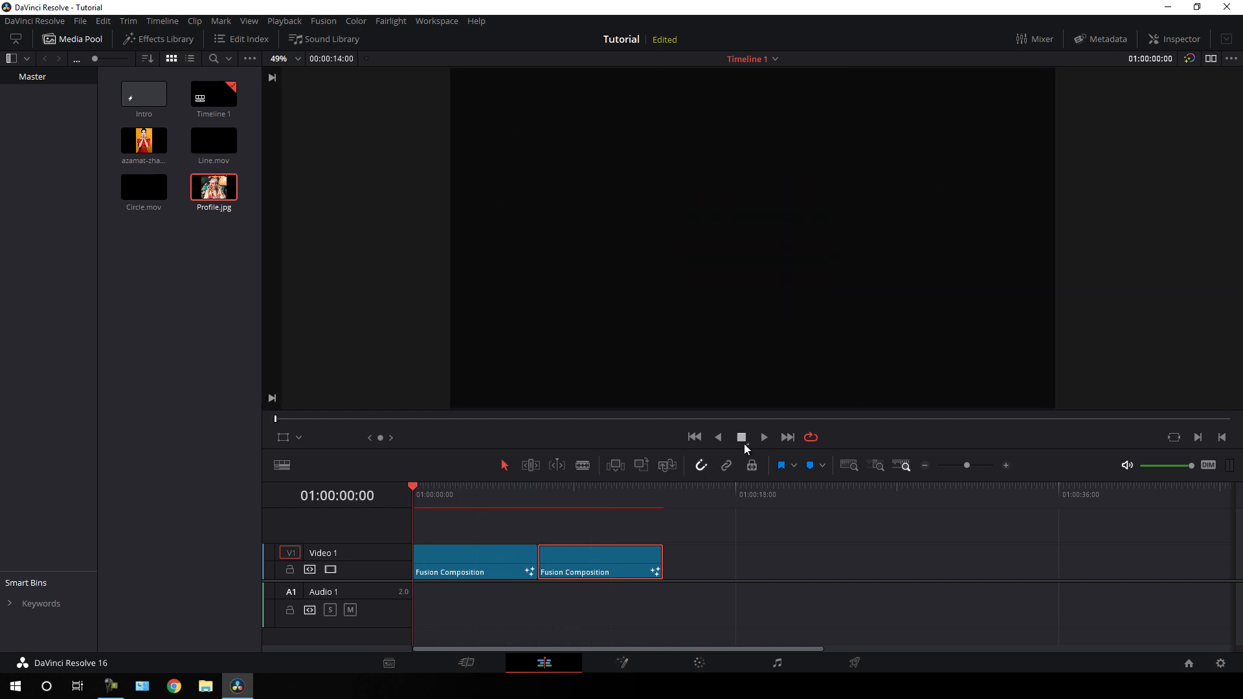
key(space)
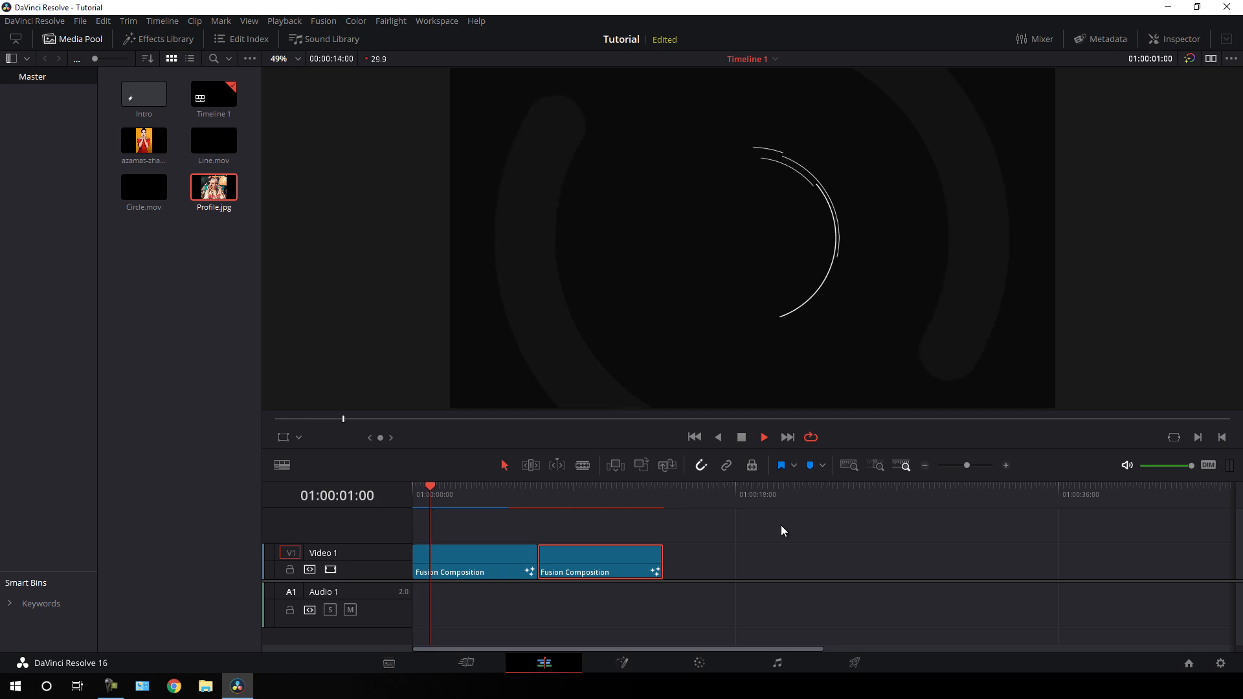